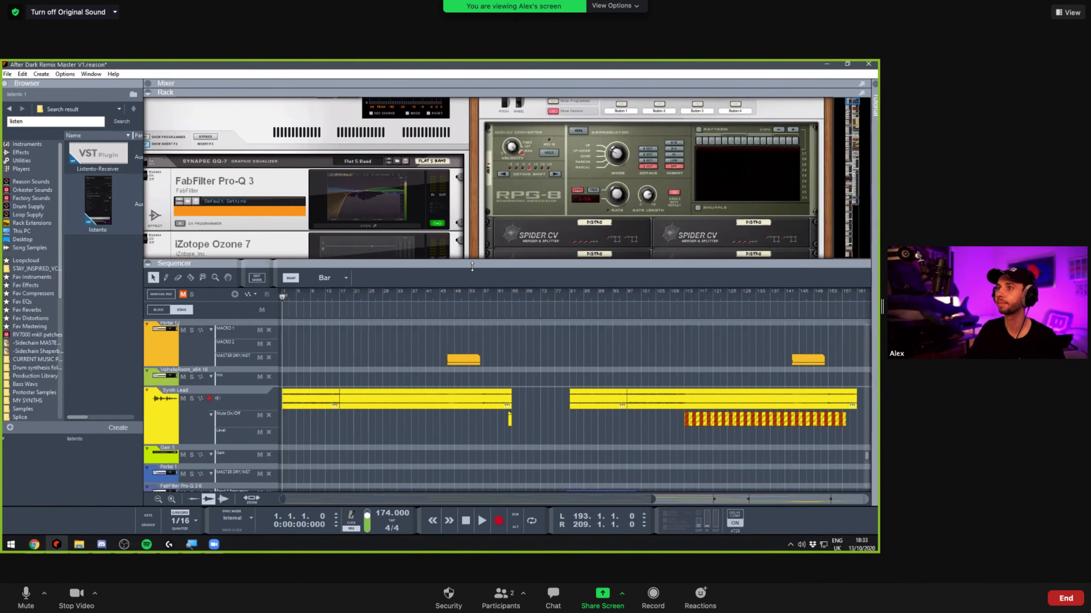
Enlarge the rack area above the sequencer and shrink the shared-screen view to make the webcam video larger
{"action": "left_click_drag", "start_coordinate": [577, 273], "coordinate": [577, 324]}
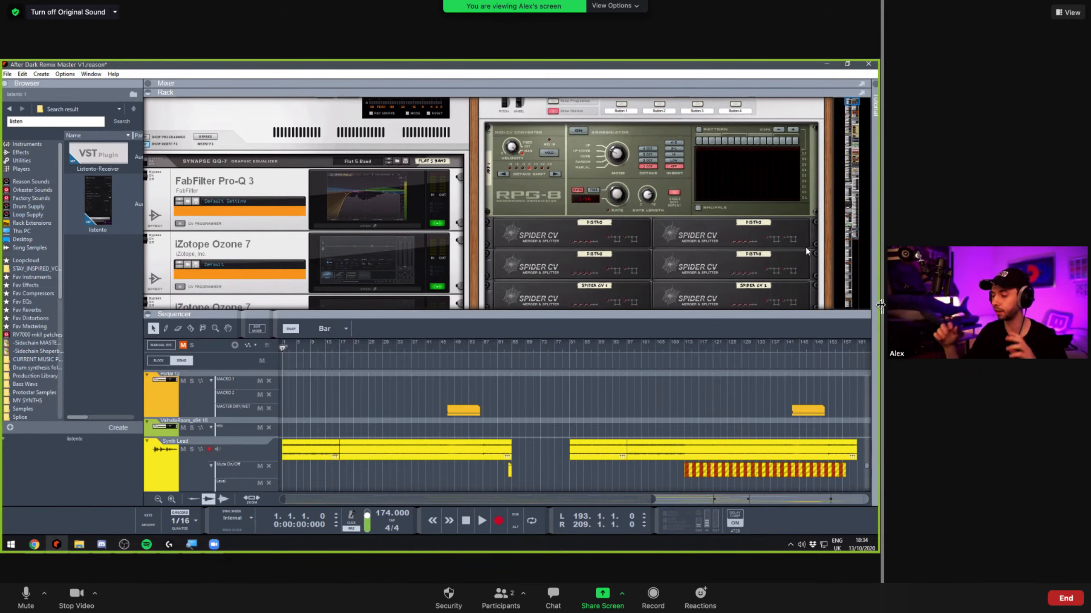
{"action": "left_click_drag", "start_coordinate": [880, 305], "coordinate": [664, 316]}
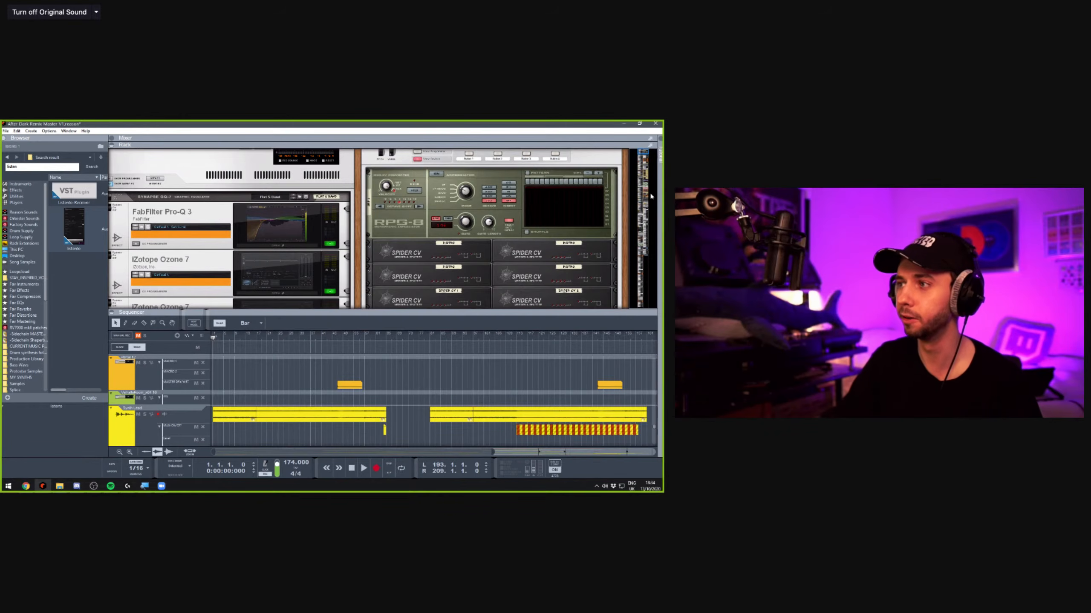
{"action": "scroll", "coordinate": [644, 151], "scroll_direction": "down", "scroll_amount": 1}
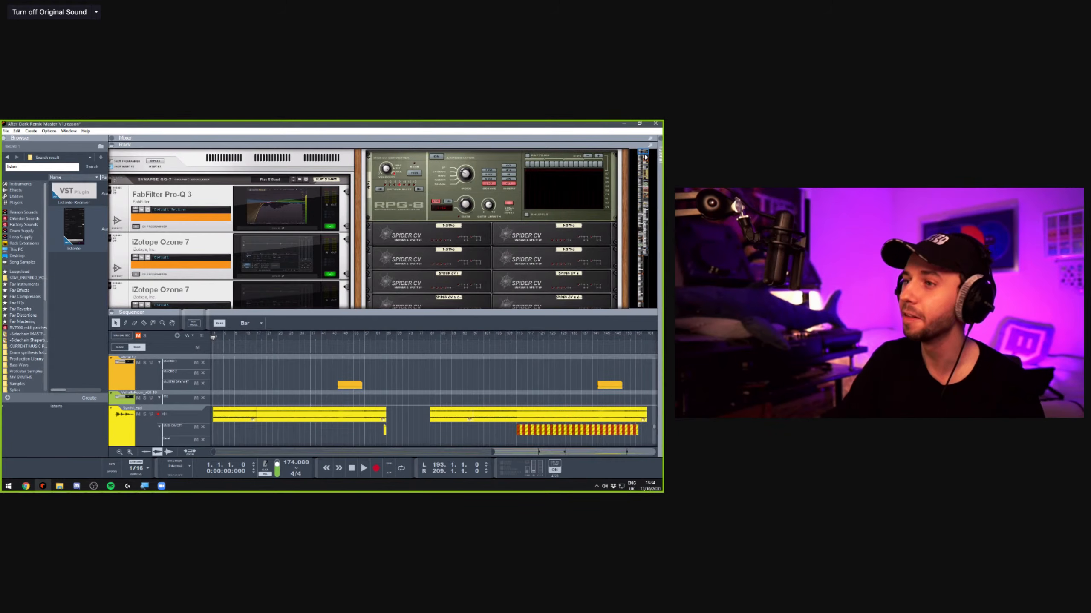
{"action": "left_click_drag", "start_coordinate": [578, 317], "coordinate": [583, 334]}
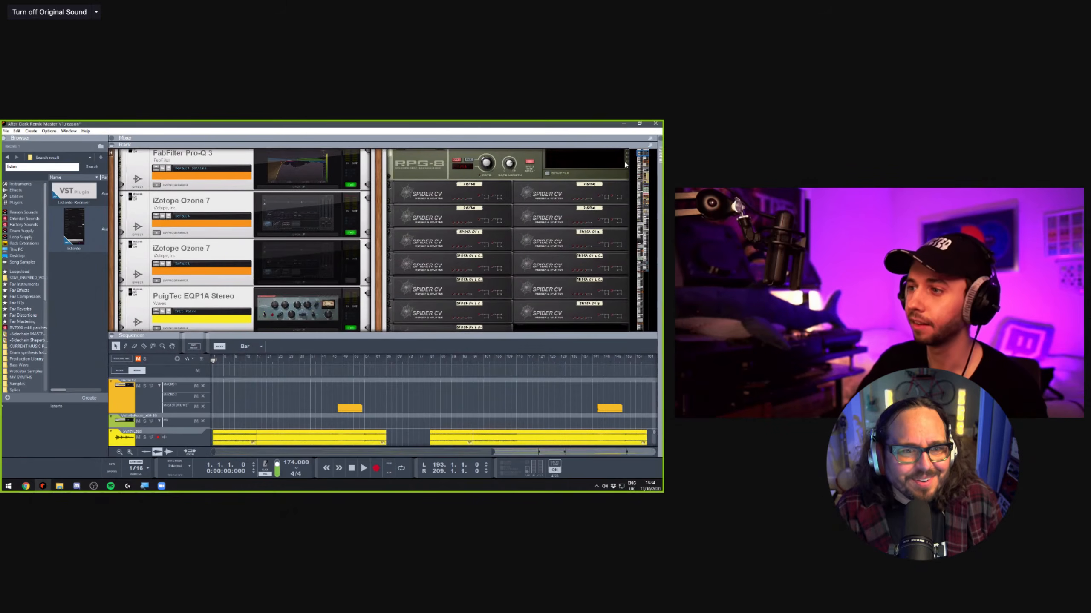
{"action": "left_click_drag", "start_coordinate": [482, 374], "coordinate": [482, 376]}
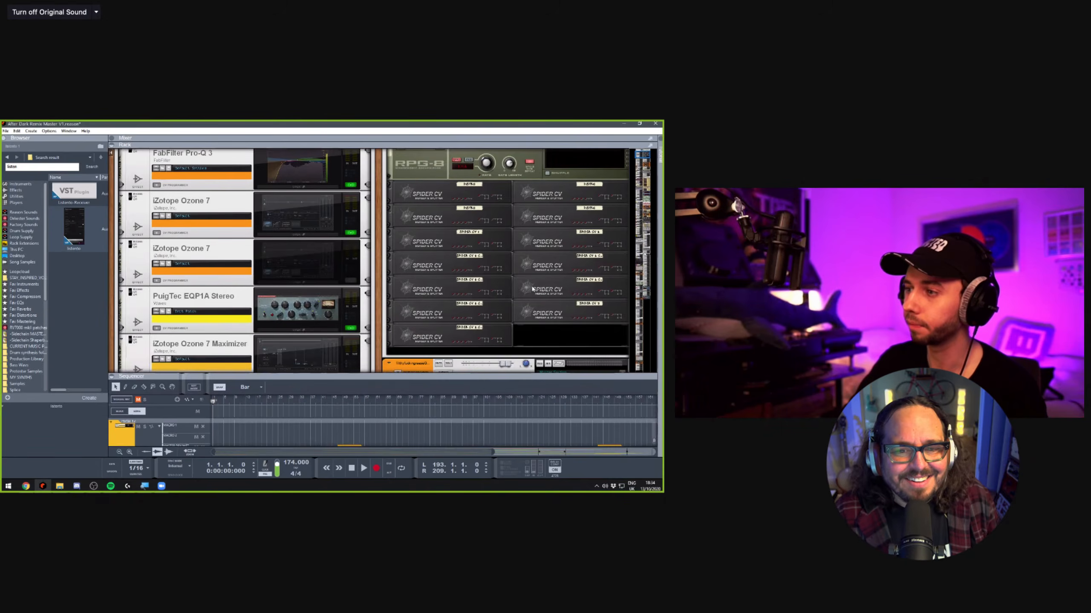
Look over the rack devices around the Spider CV splitters and the effects chain below them
{"action": "scroll", "coordinate": [590, 274], "scroll_direction": "down", "scroll_amount": 3}
{"action": "left_click", "coordinate": [645, 170]}
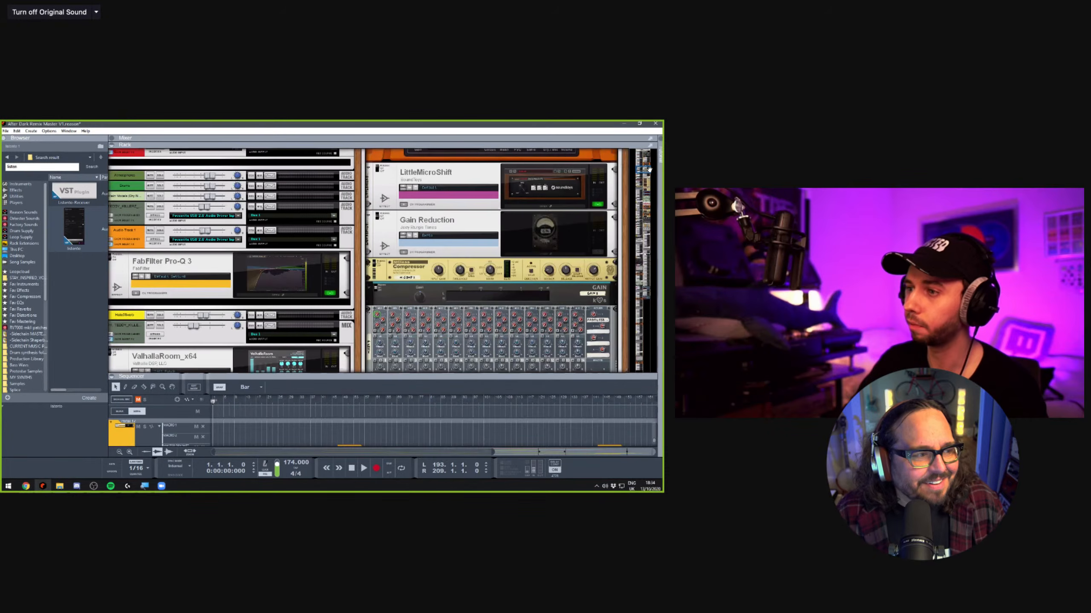
{"action": "scroll", "coordinate": [557, 211], "scroll_direction": "up", "scroll_amount": 7}
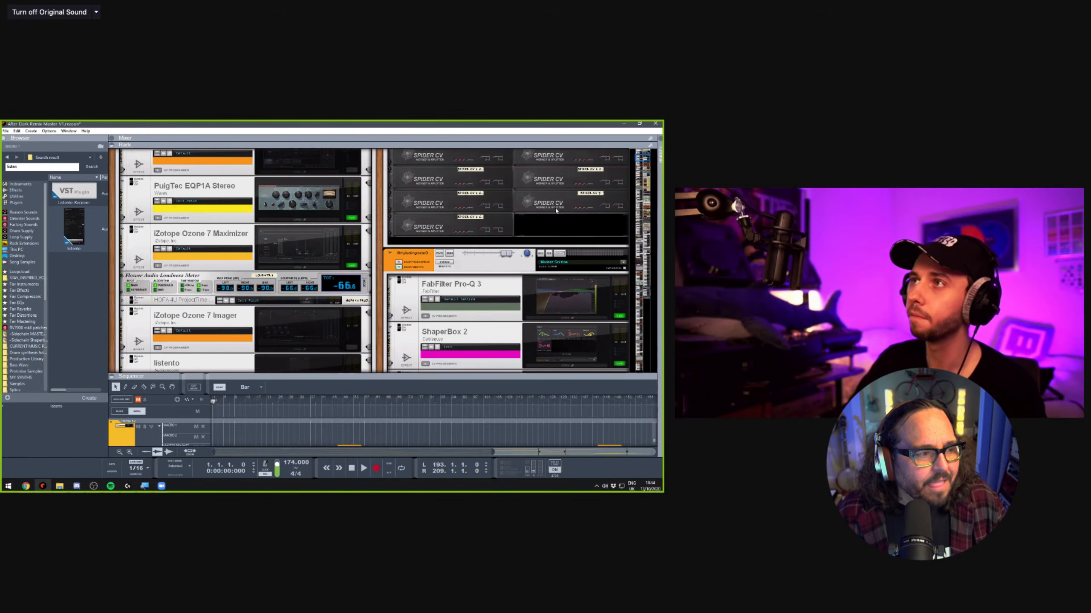
{"action": "scroll", "coordinate": [552, 210], "scroll_direction": "right", "scroll_amount": 2}
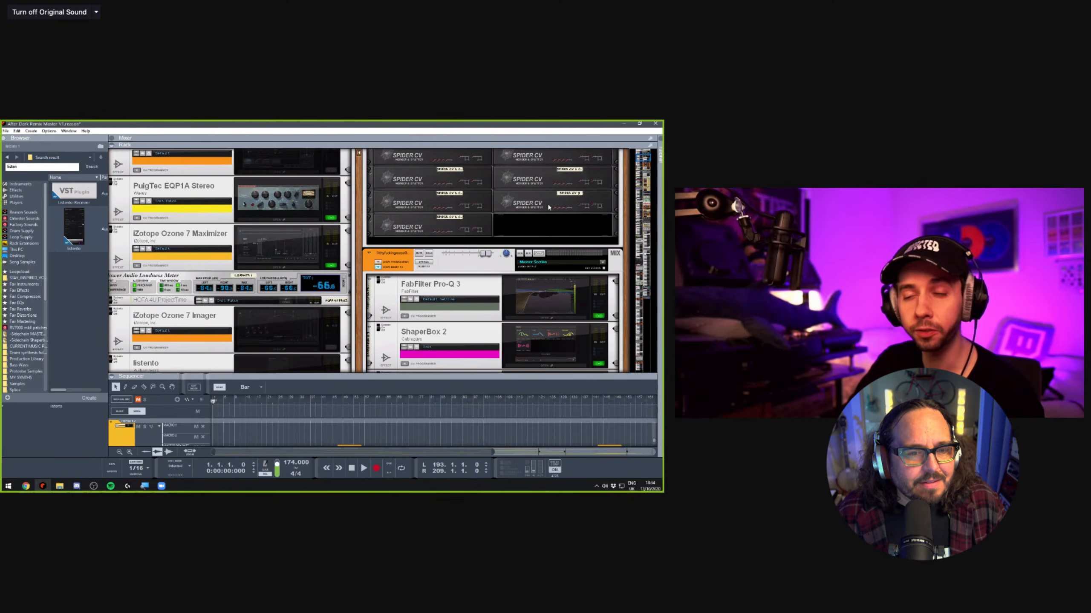
{"action": "scroll", "coordinate": [548, 208], "scroll_direction": "left", "scroll_amount": 2}
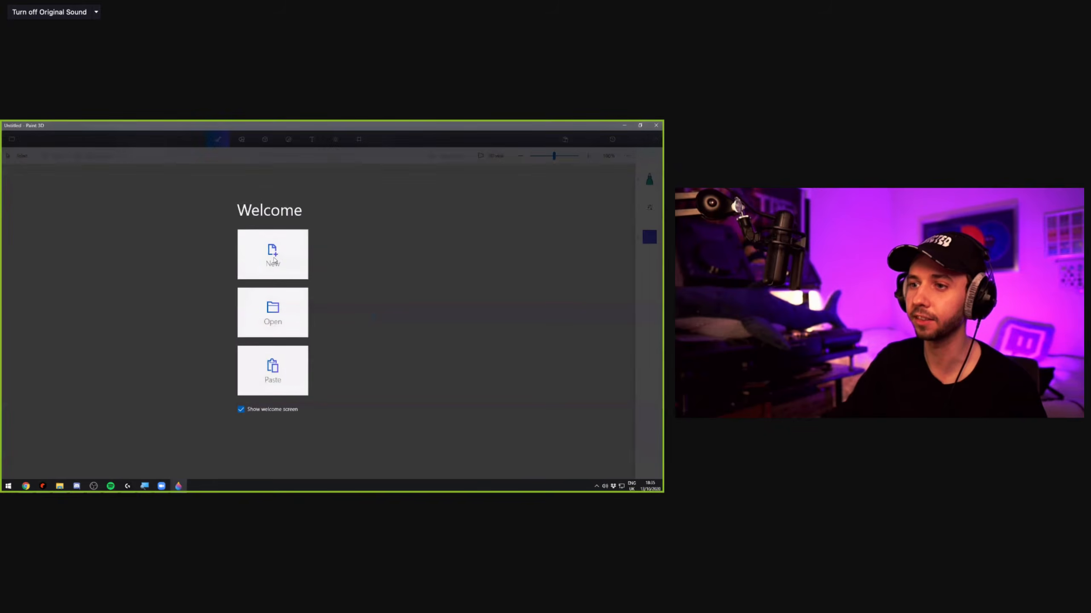
Start a new Paint 3D canvas and sketch a decaying waveform, a second spike beside it, and an envelope line over the first
{"action": "left_click", "coordinate": [275, 255]}
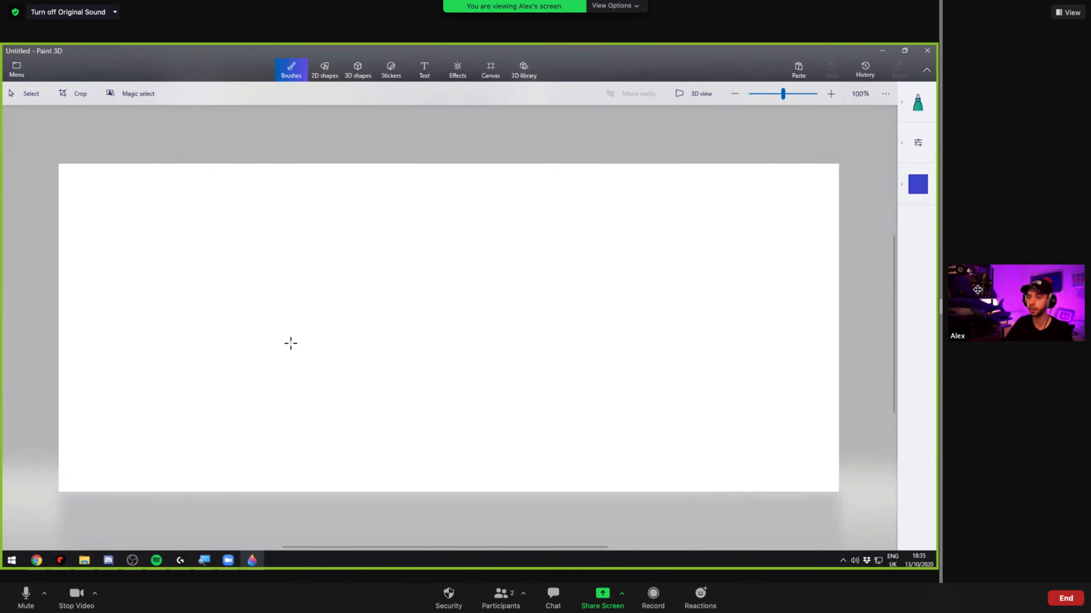
{"action": "mouse_move", "coordinate": [297, 318]}
{"action": "left_mouse_down"}
{"action": "mouse_move", "coordinate": [327, 401]}
{"action": "mouse_move", "coordinate": [358, 371]}
{"action": "mouse_move", "coordinate": [406, 355]}
{"action": "mouse_move", "coordinate": [442, 381]}
{"action": "left_mouse_up"}
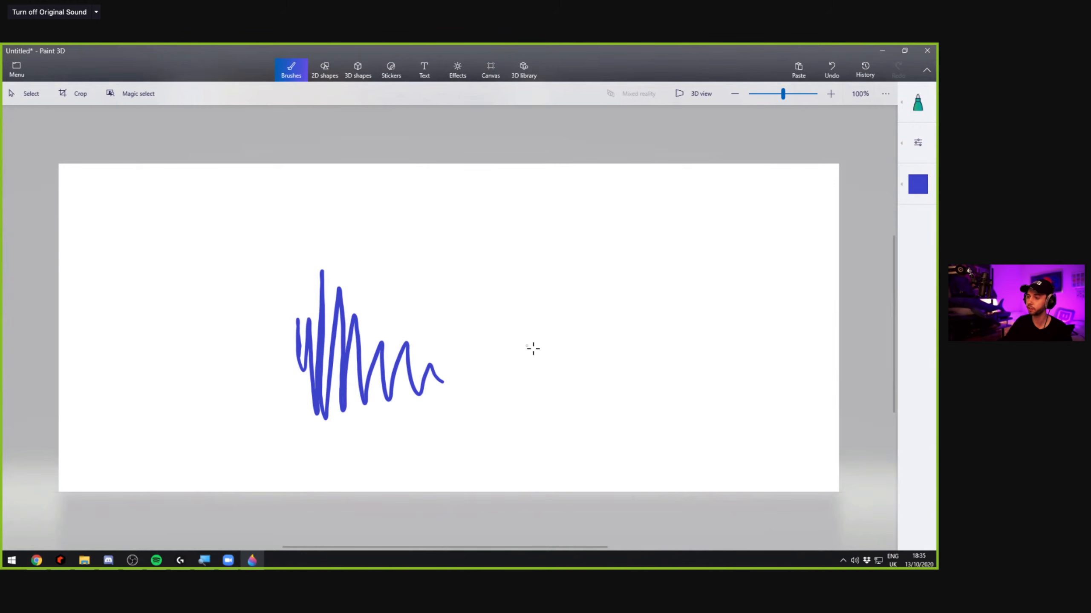
{"action": "mouse_move", "coordinate": [527, 323]}
{"action": "left_mouse_down"}
{"action": "mouse_move", "coordinate": [538, 407]}
{"action": "mouse_move", "coordinate": [538, 263]}
{"action": "mouse_move", "coordinate": [540, 421]}
{"action": "left_mouse_up"}
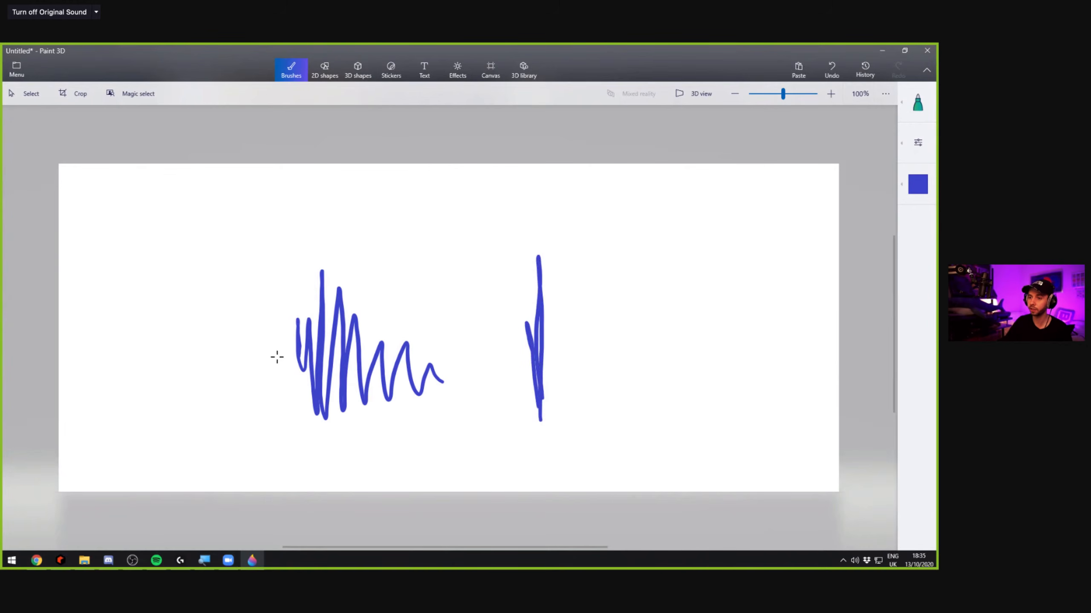
{"action": "mouse_move", "coordinate": [288, 406]}
{"action": "left_mouse_down"}
{"action": "mouse_move", "coordinate": [311, 278]}
{"action": "mouse_move", "coordinate": [349, 270]}
{"action": "left_mouse_up"}
{"action": "left_click_drag", "start_coordinate": [458, 348], "coordinate": [500, 362]}
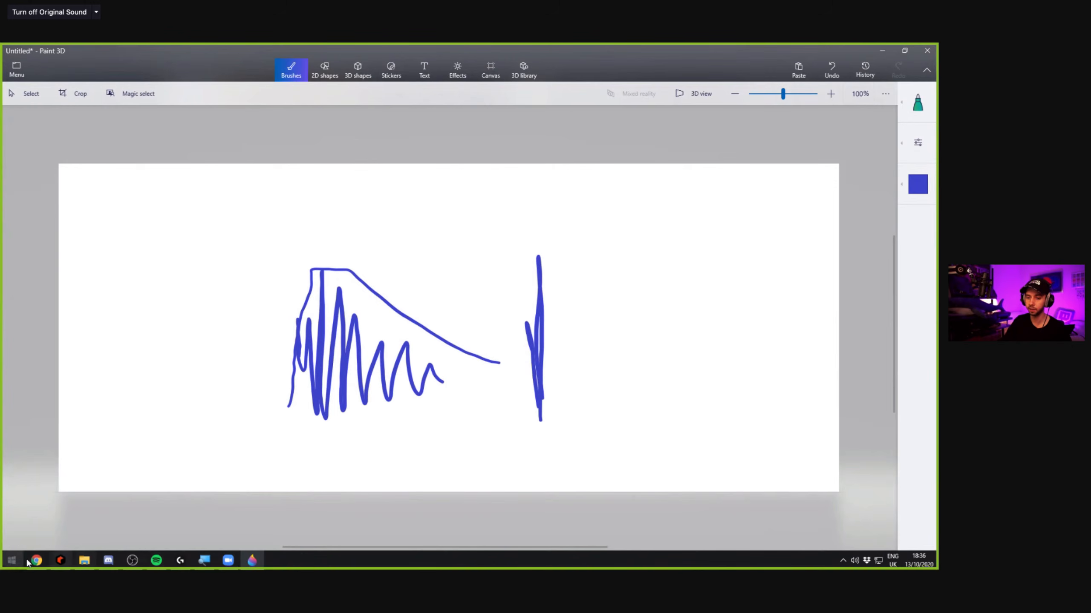
Switch back to Reason, view the upper ShaperBox 2 device below FabFilter Pro-Q 3, and close its window
{"action": "left_click", "coordinate": [61, 561]}
{"action": "scroll", "coordinate": [742, 338], "scroll_direction": "down", "scroll_amount": 3}
{"action": "double_click", "coordinate": [751, 254]}
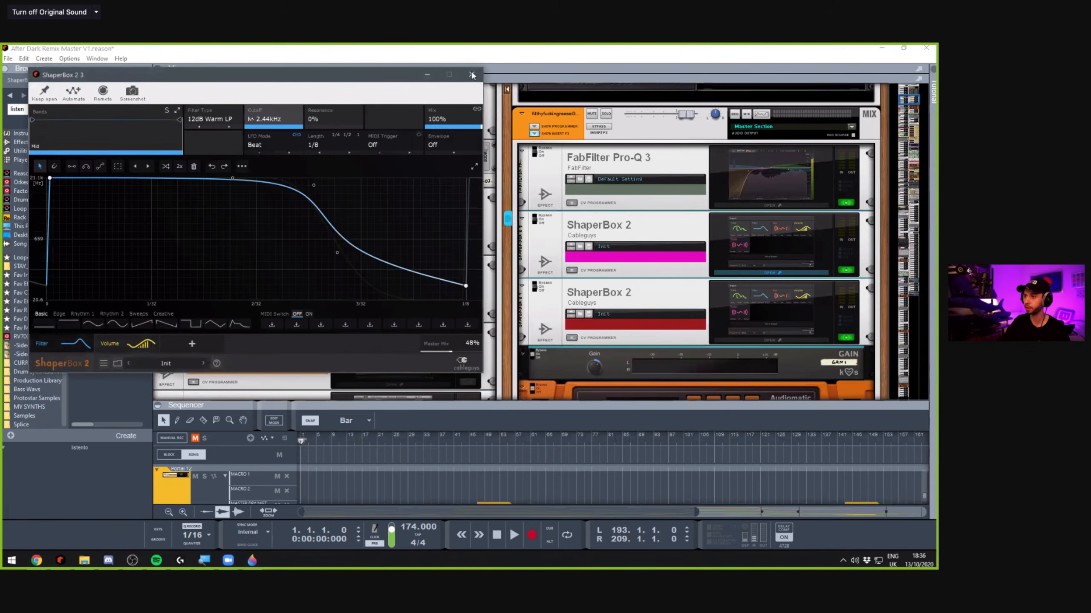
{"action": "left_click", "coordinate": [471, 74]}
Open the DNB Regular ShaperBox 2 in the Sidechain Shaperbox combinator and examine its volume curve
{"action": "left_click", "coordinate": [914, 296]}
{"action": "left_click_drag", "start_coordinate": [894, 292], "coordinate": [869, 379]}
{"action": "scroll", "coordinate": [393, 189], "scroll_direction": "down", "scroll_amount": 5}
{"action": "scroll", "coordinate": [393, 190], "scroll_direction": "down", "scroll_amount": 9}
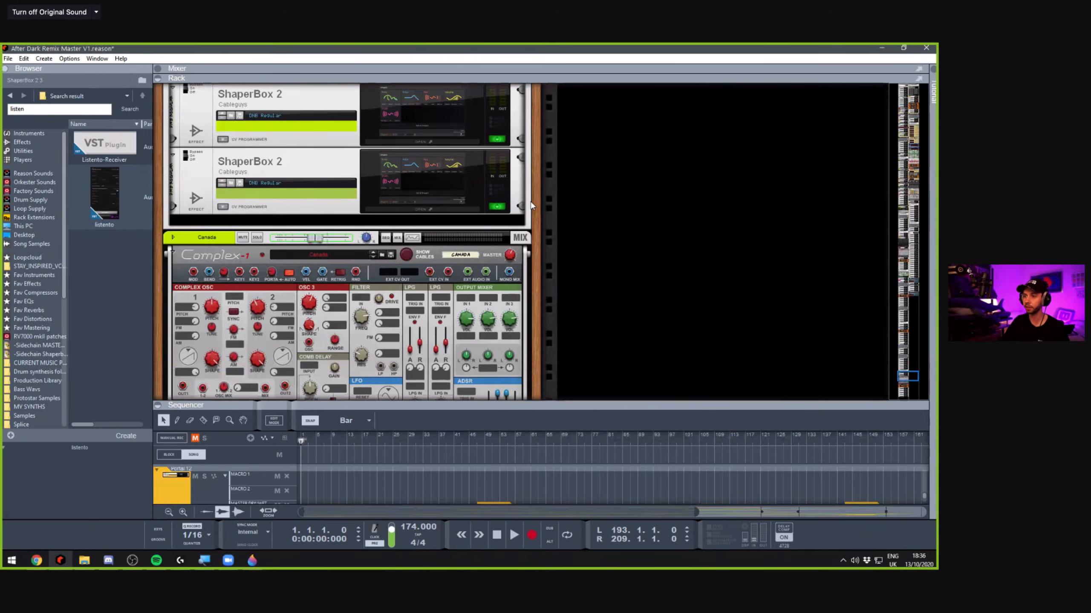
{"action": "scroll", "coordinate": [394, 189], "scroll_direction": "up", "scroll_amount": 8}
{"action": "left_click", "coordinate": [422, 229]}
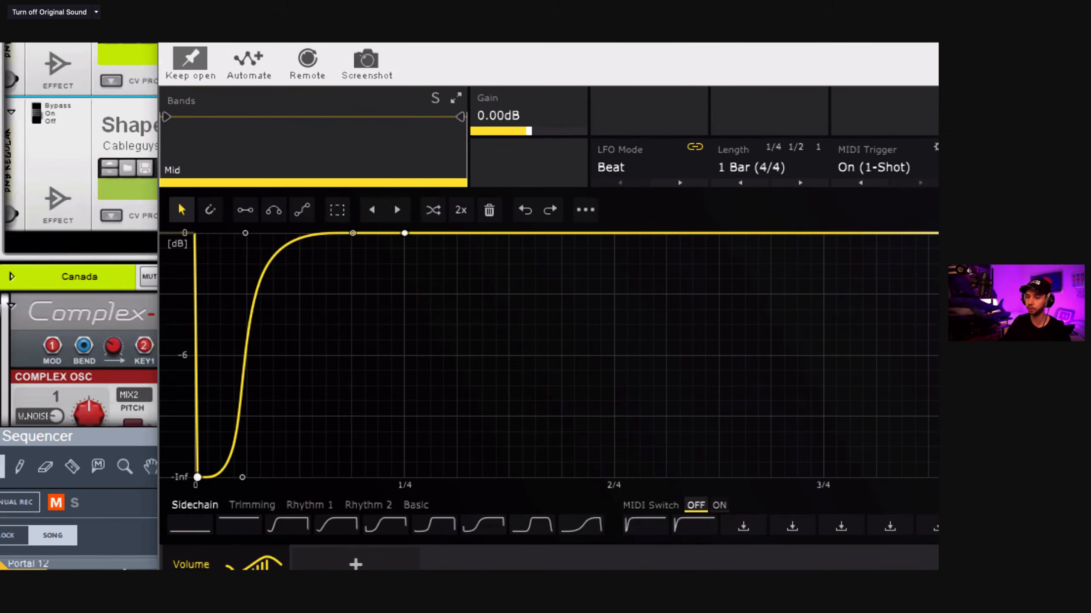
{"action": "left_click_drag", "start_coordinate": [257, 501], "coordinate": [234, 386]}
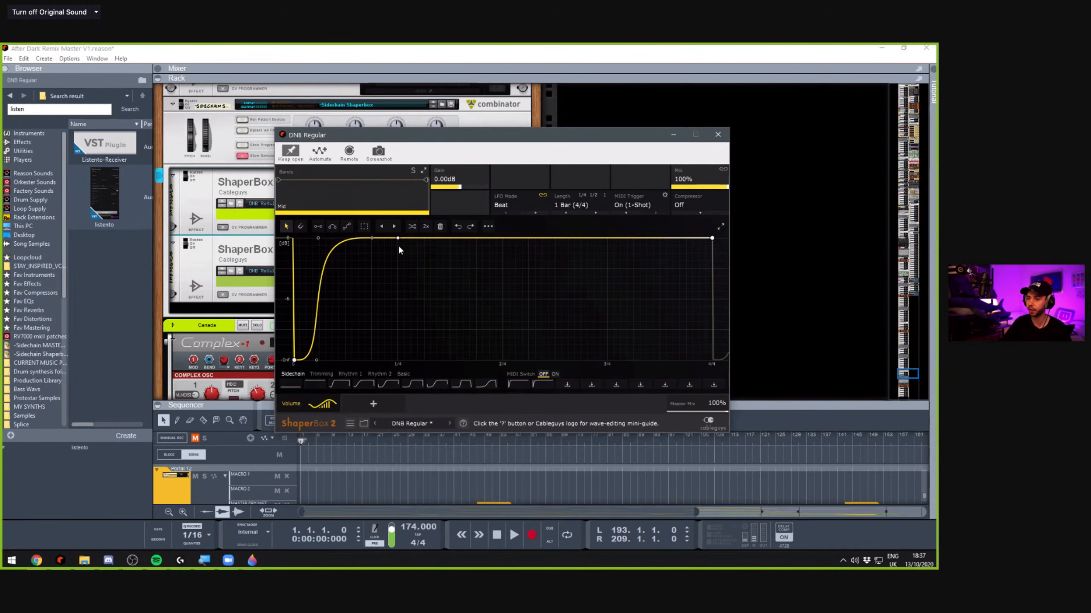
Try adding a second volume dip to -Inf at 1/4, with a curved recovery to 0.00 dB at position 2.51/4
{"action": "left_click", "coordinate": [398, 360]}
{"action": "right_click", "coordinate": [401, 360]}
{"action": "left_click", "coordinate": [395, 361]}
{"action": "right_click", "coordinate": [396, 361]}
{"action": "left_click_drag", "start_coordinate": [554, 297], "coordinate": [429, 238]}
{"action": "mouse_move", "coordinate": [557, 243]}
{"action": "left_mouse_down"}
{"action": "mouse_move", "coordinate": [559, 305]}
{"action": "mouse_move", "coordinate": [555, 238]}
{"action": "left_mouse_up"}
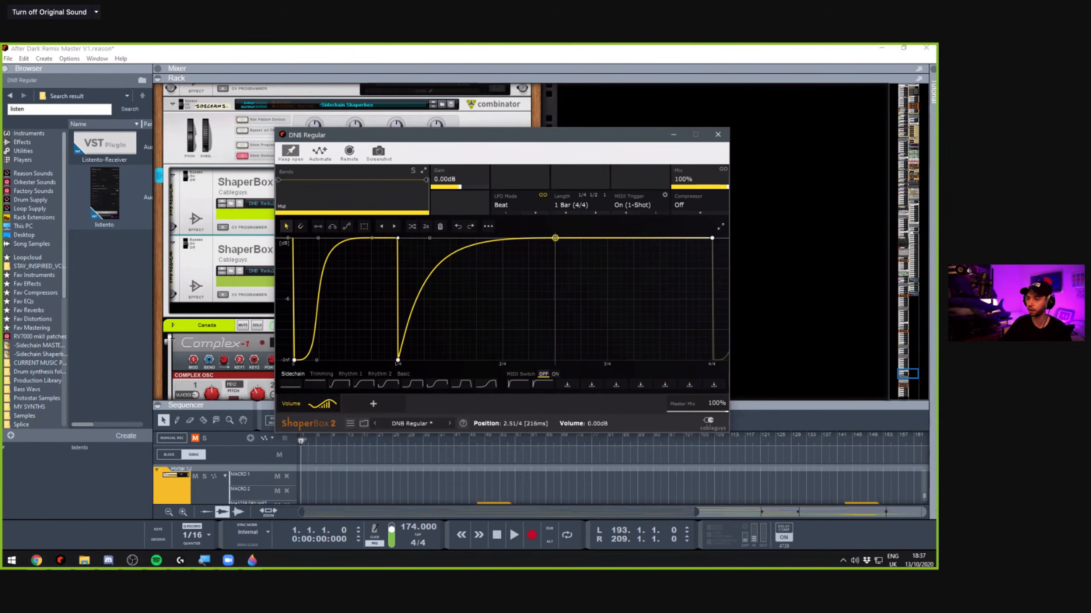
Undo the added second dip and its recovery curve in the ShaperBox volume wave
{"action": "left_click", "coordinate": [458, 225]}
{"action": "left_click", "coordinate": [457, 225]}
{"action": "left_click", "coordinate": [457, 224]}
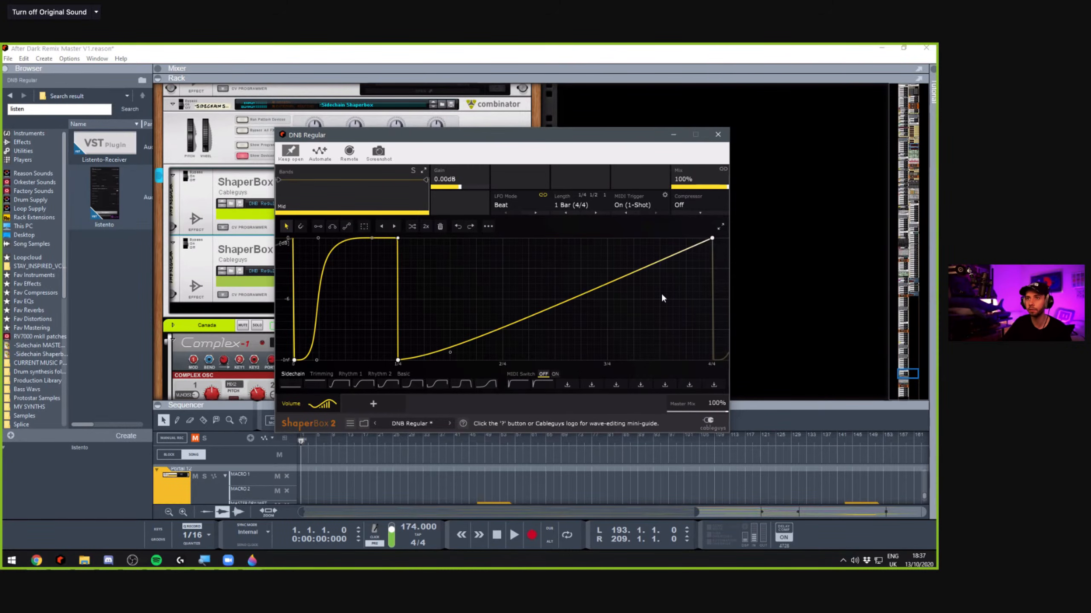
{"action": "left_click", "coordinate": [457, 226]}
{"action": "left_click", "coordinate": [457, 226]}
{"action": "left_click", "coordinate": [458, 227]}
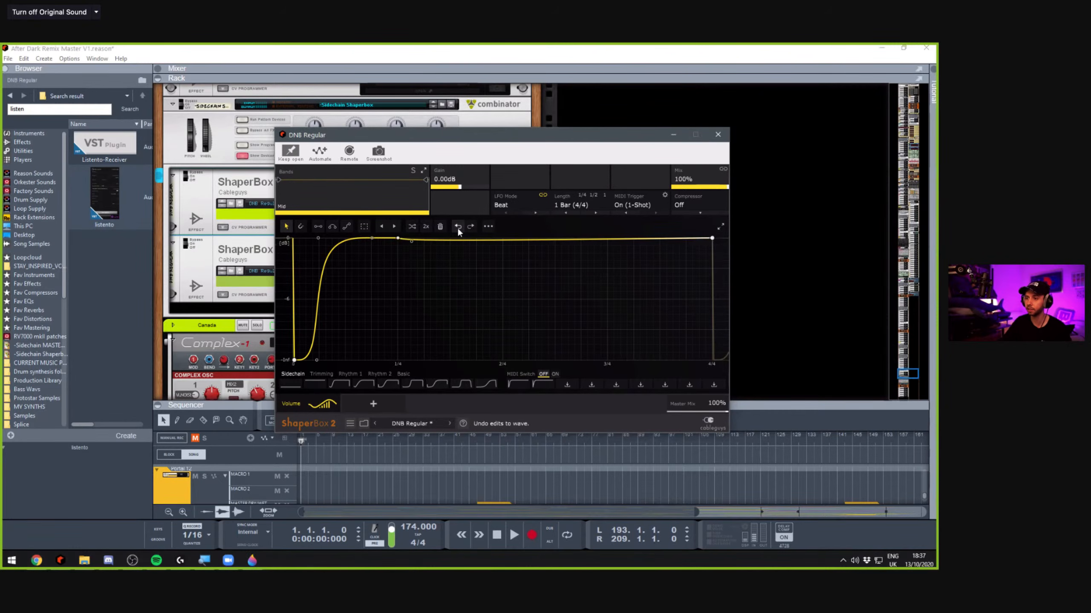
{"action": "left_click", "coordinate": [457, 226]}
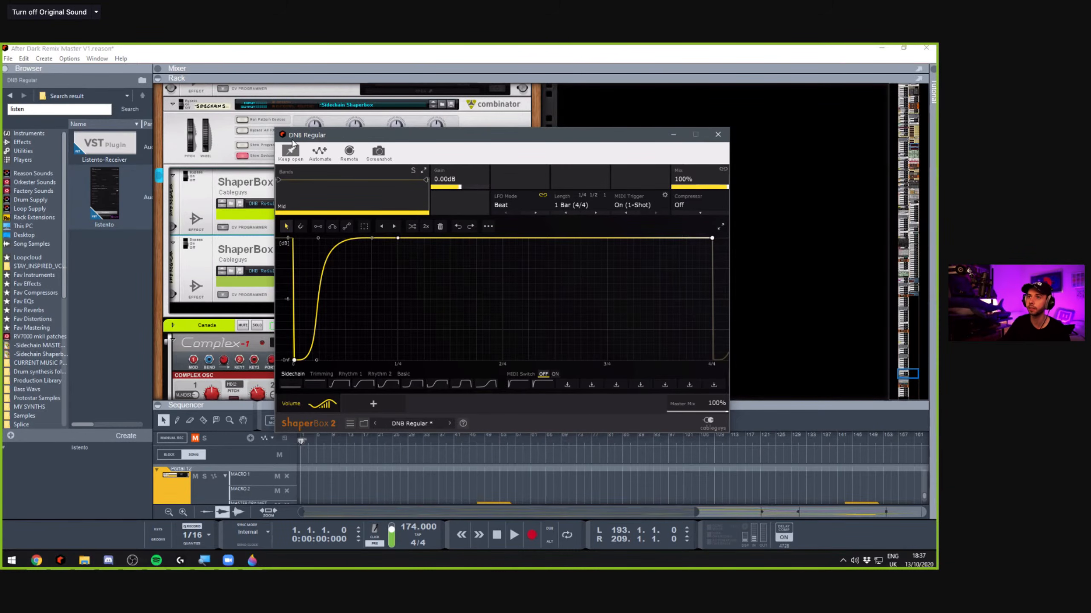
Move the ShaperBox window aside, enlarge the sequencer, and locate the -Sidechain MASTER track
{"action": "left_click_drag", "start_coordinate": [296, 136], "coordinate": [404, 91]}
{"action": "left_click_drag", "start_coordinate": [435, 405], "coordinate": [412, 312]}
{"action": "left_click_drag", "start_coordinate": [473, 89], "coordinate": [166, 77]}
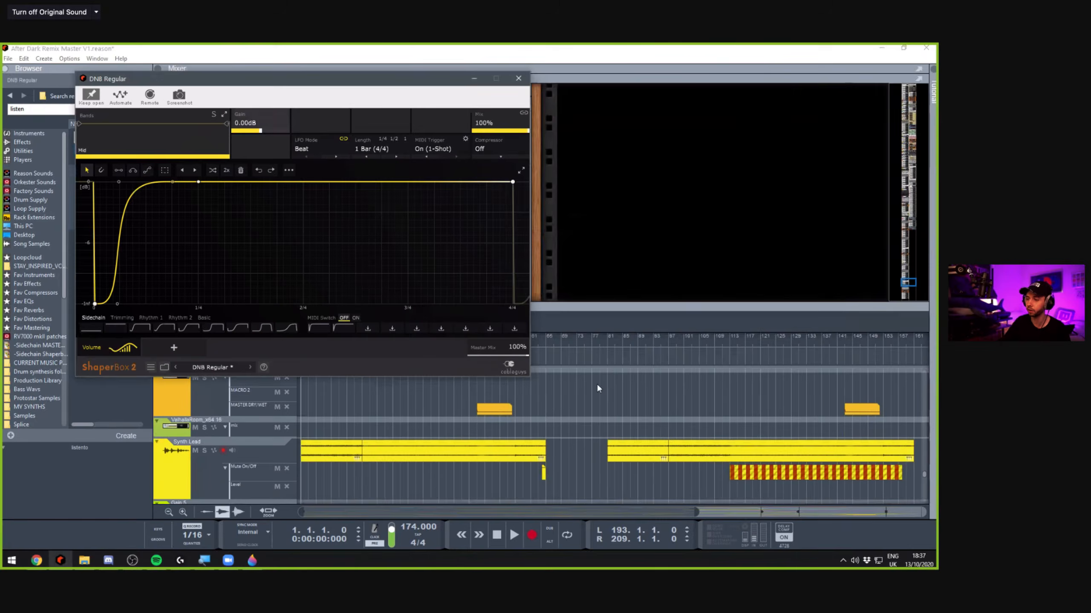
{"action": "scroll", "coordinate": [630, 462], "scroll_direction": "down", "scroll_amount": 3}
{"action": "scroll", "coordinate": [630, 462], "scroll_direction": "down", "scroll_amount": 10}
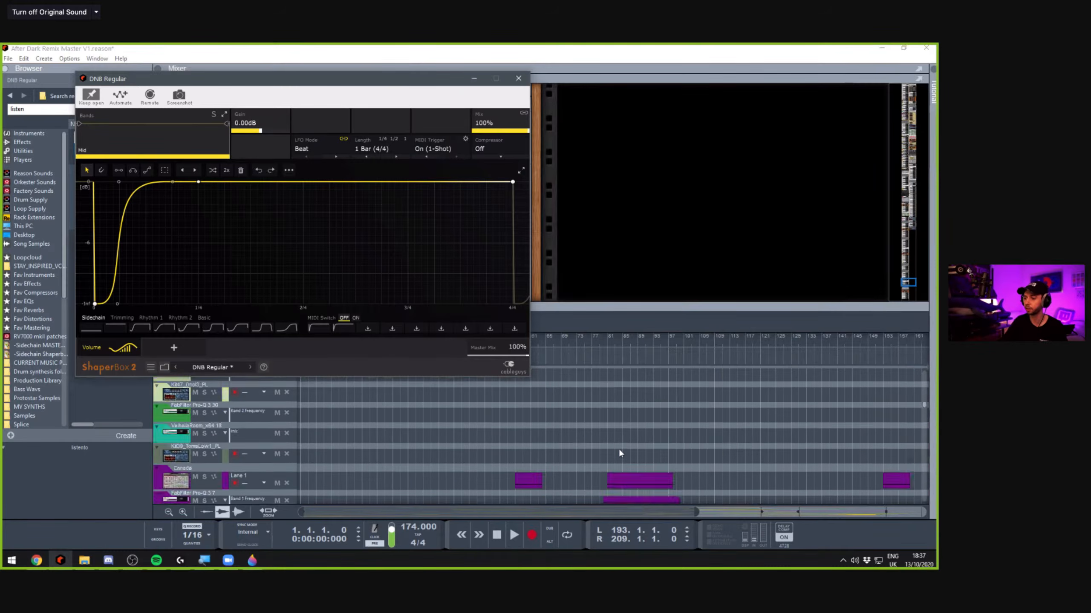
{"action": "scroll", "coordinate": [617, 448], "scroll_direction": "down", "scroll_amount": 10}
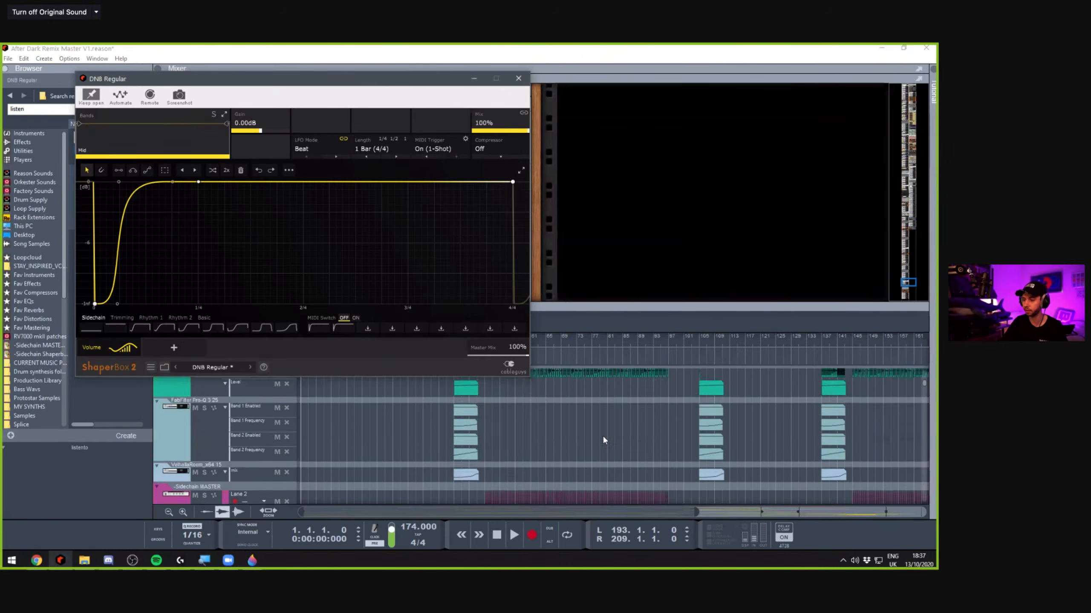
{"action": "scroll", "coordinate": [523, 440], "scroll_direction": "up", "scroll_amount": 10}
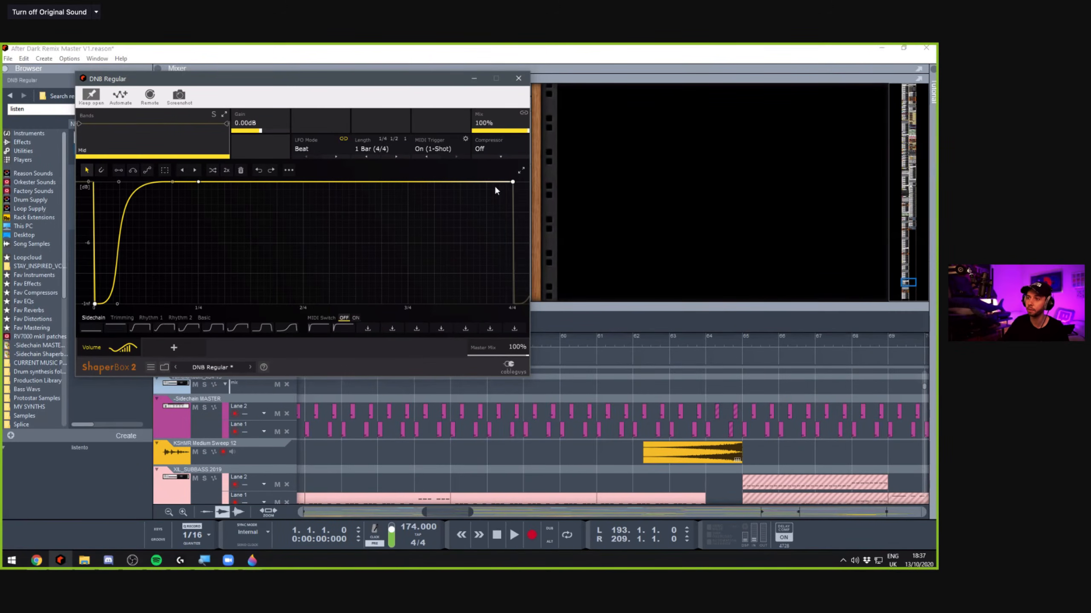
Select the -Sidechain MASTER track and show the rear cabling of its combinator in an enlarged rack
{"action": "left_click", "coordinate": [190, 413]}
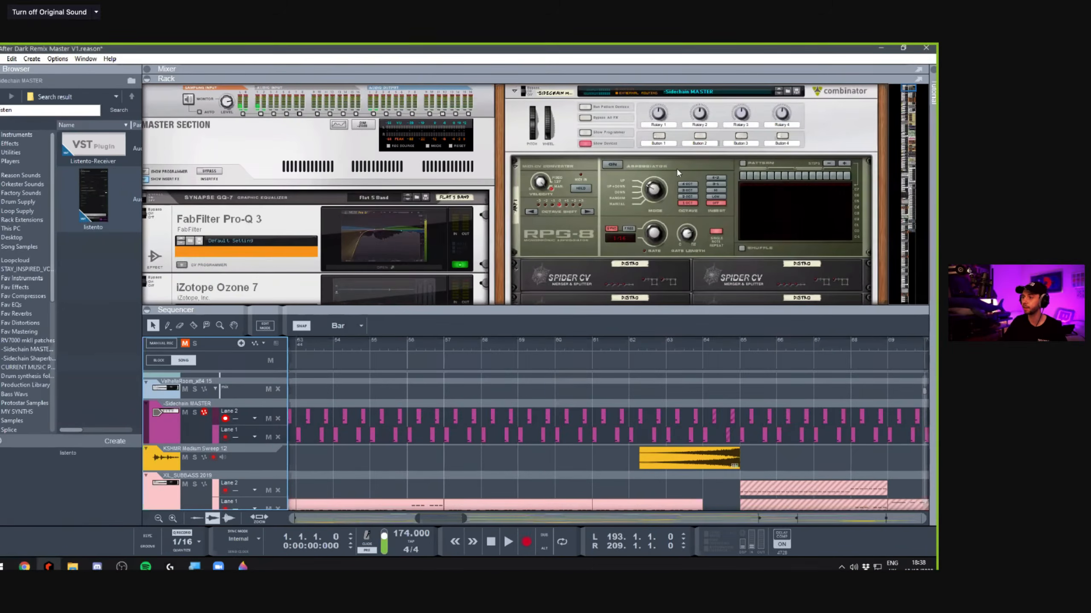
{"action": "scroll", "coordinate": [672, 132], "scroll_direction": "down", "scroll_amount": 5}
{"action": "key", "text": "Tab"}
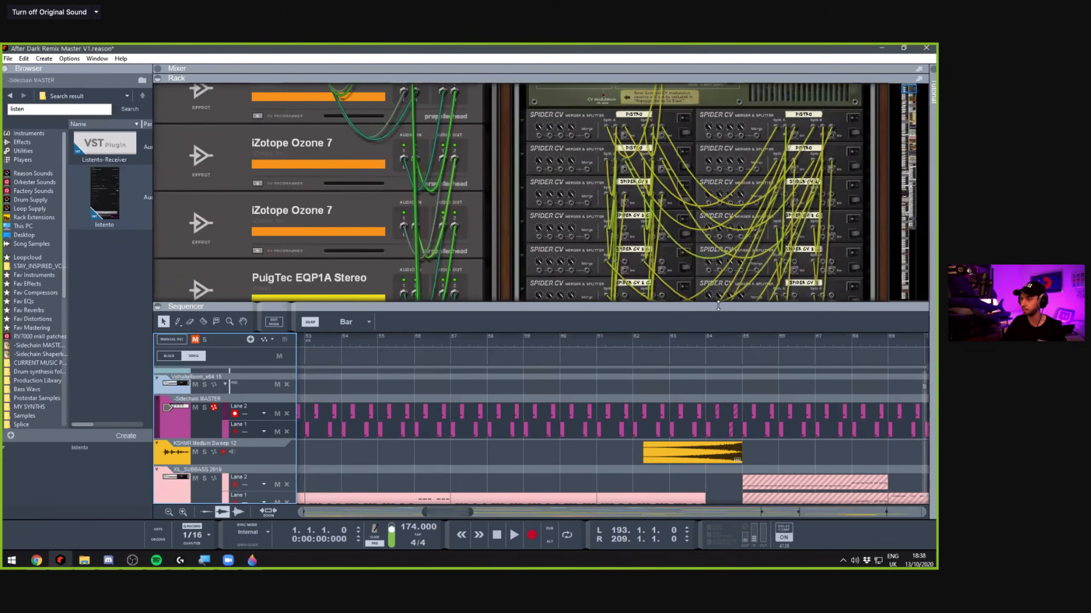
{"action": "left_click", "coordinate": [687, 97]}
{"action": "key", "text": "F6"}
Trace the CV cables by selecting the RPG-8 and each Spider CV splitter in the Sidechain MASTER combinator
{"action": "left_click", "coordinate": [667, 174]}
{"action": "left_click", "coordinate": [683, 246]}
{"action": "left_click", "coordinate": [683, 269]}
{"action": "left_click", "coordinate": [683, 296]}
{"action": "left_click", "coordinate": [685, 325]}
{"action": "left_click", "coordinate": [677, 358]}
{"action": "left_click", "coordinate": [756, 326]}
{"action": "left_click", "coordinate": [770, 294]}
{"action": "left_click", "coordinate": [767, 258]}
{"action": "left_click", "coordinate": [758, 215]}
{"action": "left_click", "coordinate": [757, 196]}
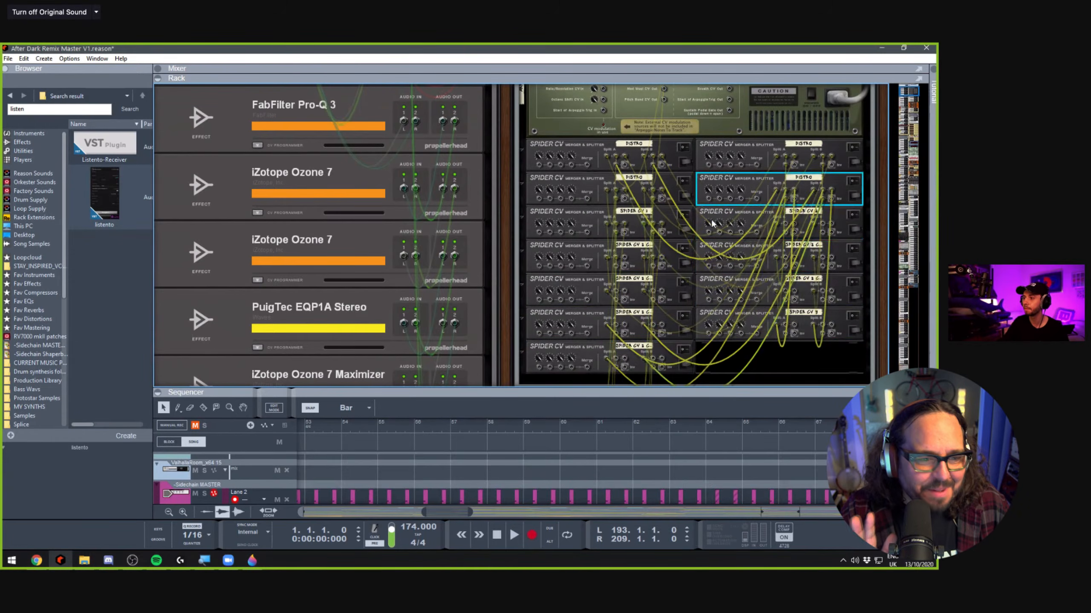
{"action": "left_click", "coordinate": [680, 154]}
{"action": "left_click", "coordinate": [700, 117]}
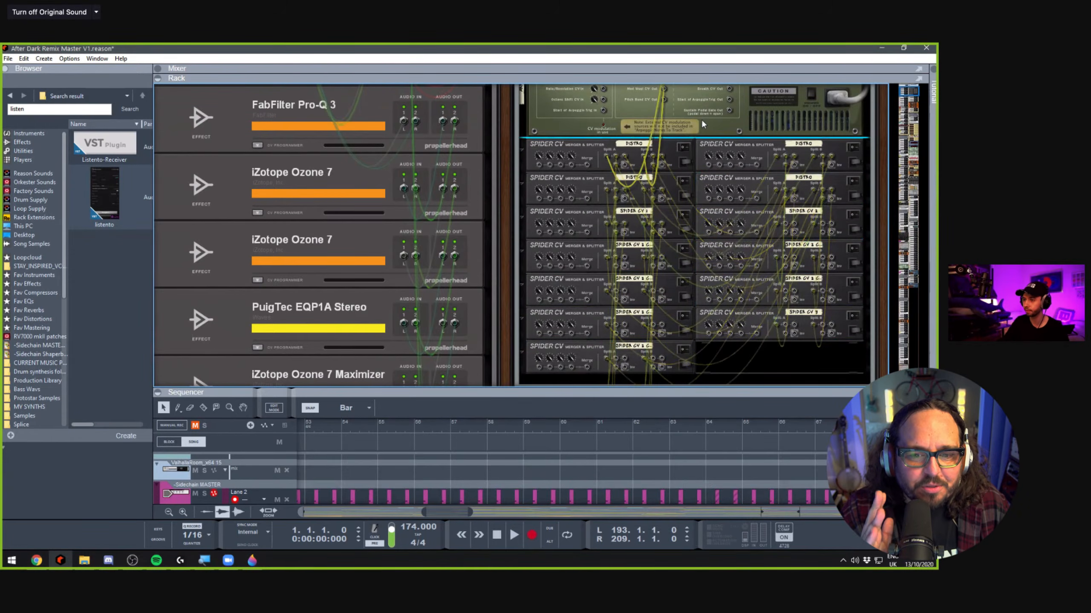
Examine the RPG-8's rear connections to the Spider CV splitters and shrink the shared-screen view beside the webcam video
{"action": "scroll", "coordinate": [700, 120], "scroll_direction": "up", "scroll_amount": 2}
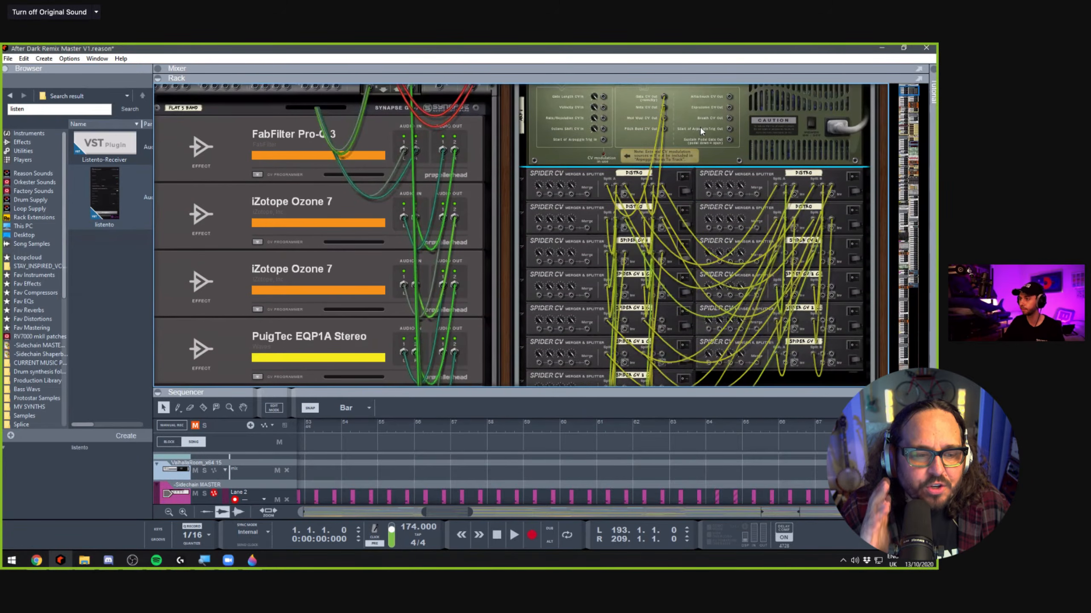
{"action": "scroll", "coordinate": [689, 441], "scroll_direction": "down", "scroll_amount": 2}
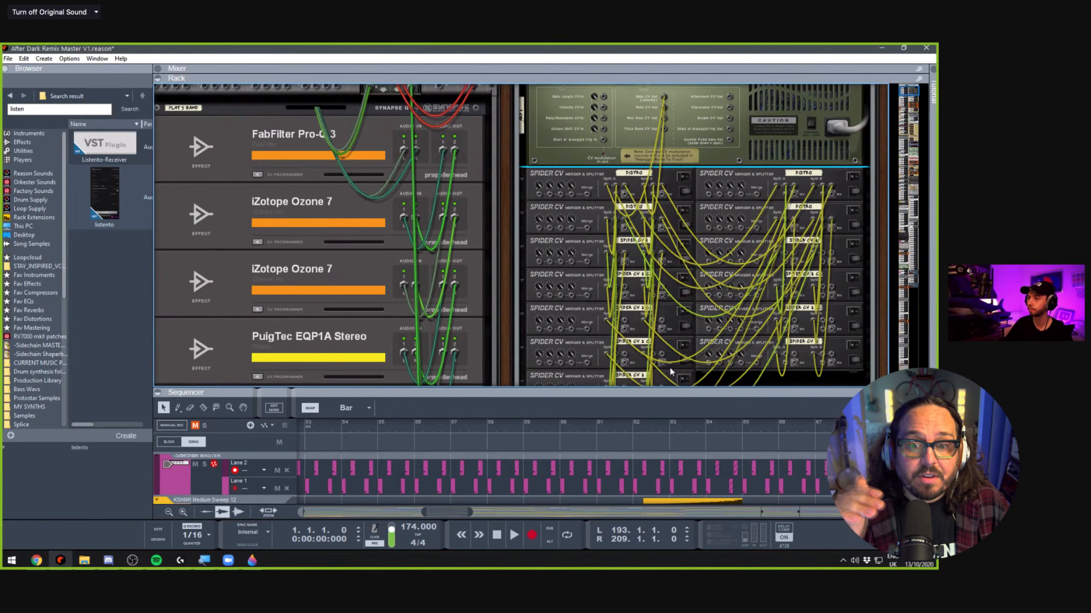
{"action": "scroll", "coordinate": [704, 352], "scroll_direction": "up", "scroll_amount": 2}
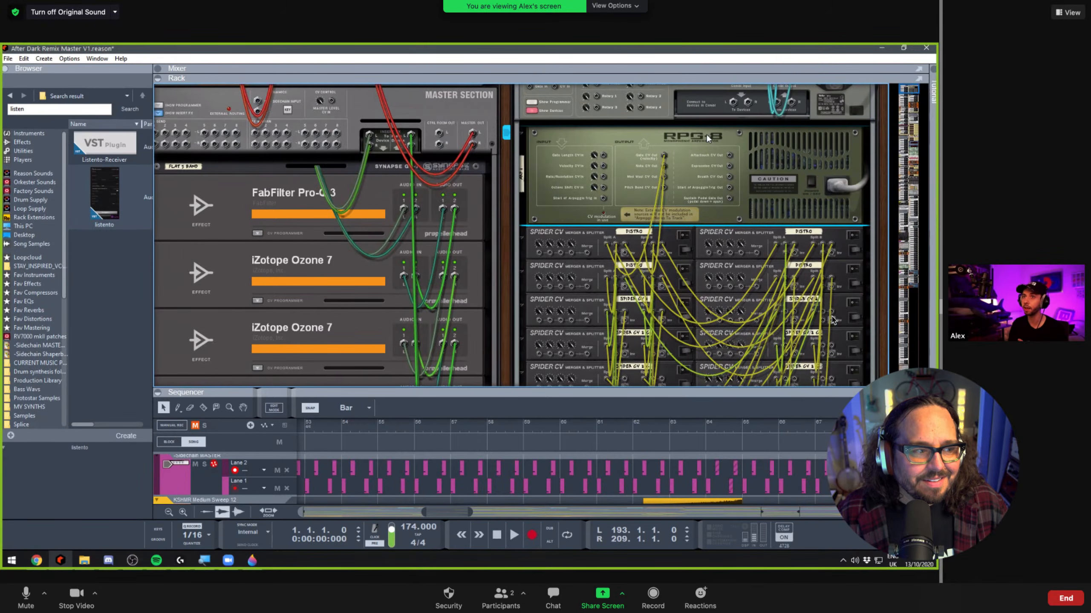
{"action": "left_click_drag", "start_coordinate": [939, 309], "coordinate": [636, 320]}
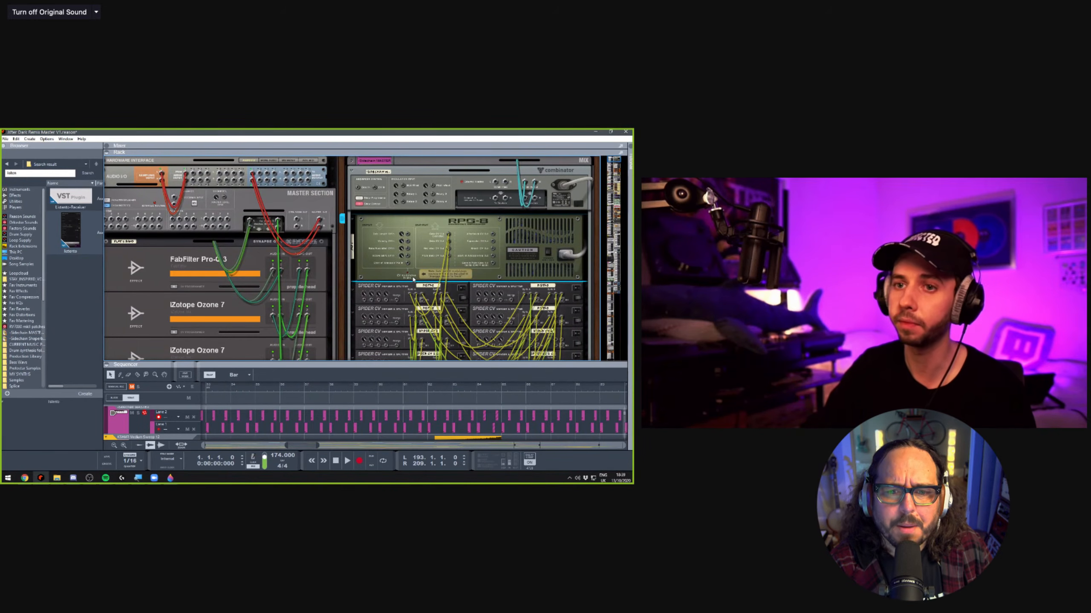
{"action": "scroll", "coordinate": [326, 253], "scroll_direction": "down", "scroll_amount": 1}
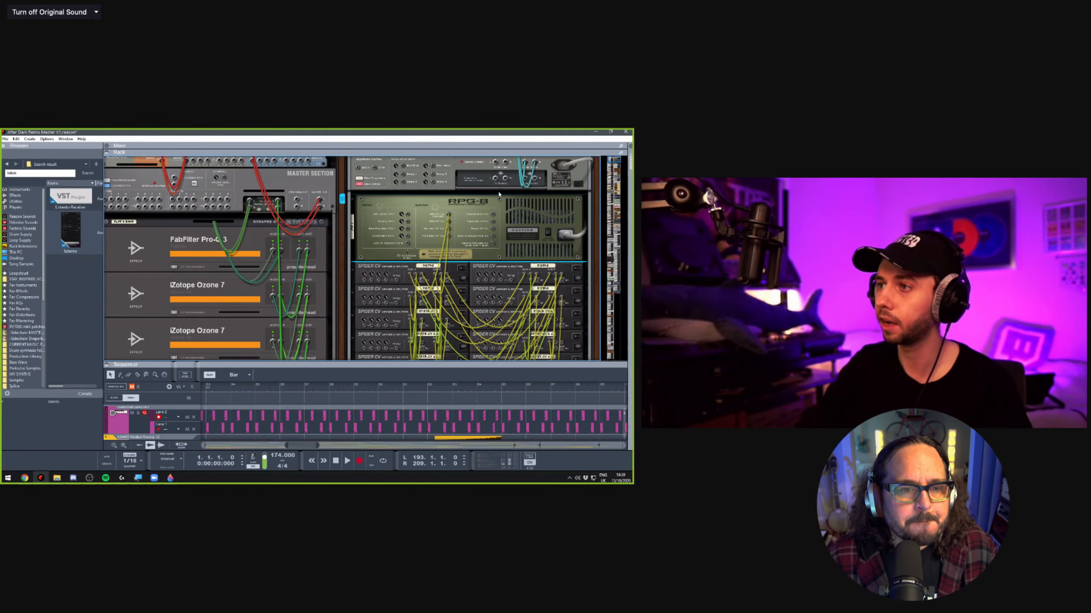
{"action": "scroll", "coordinate": [508, 201], "scroll_direction": "up", "scroll_amount": 1}
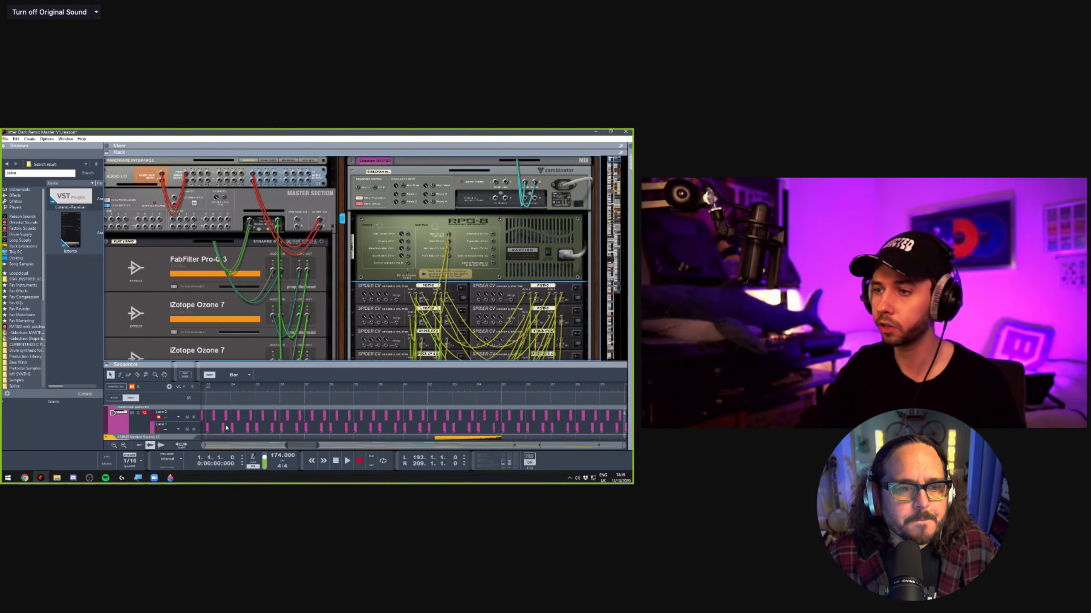
Open the first clip on the -Sidechain MASTER track in the note editor and examine its notes in an enlarged sequencer
{"action": "left_click", "coordinate": [207, 428]}
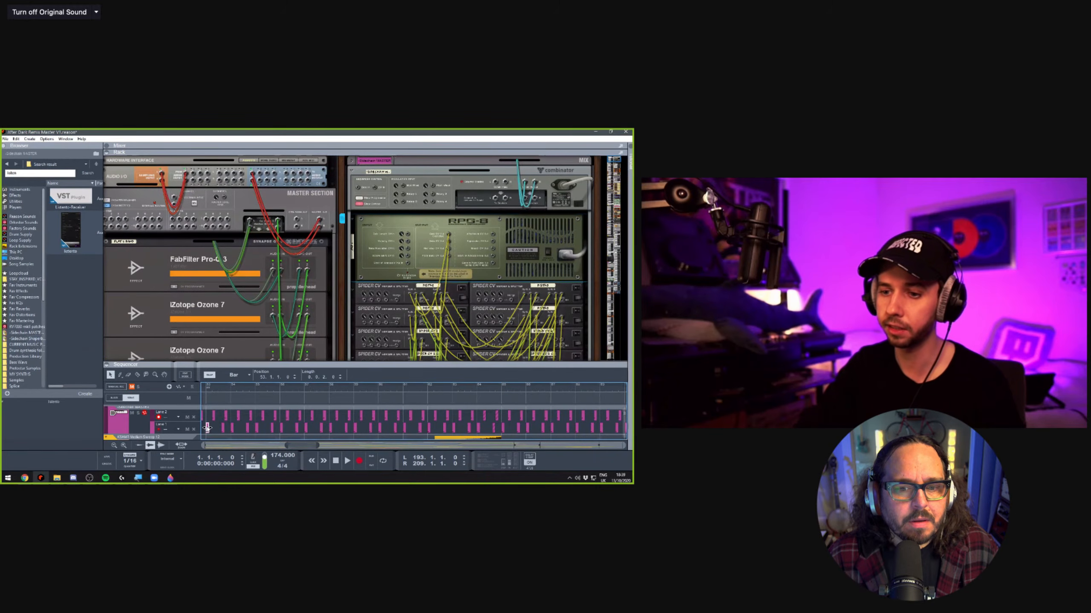
{"action": "double_click", "coordinate": [207, 428]}
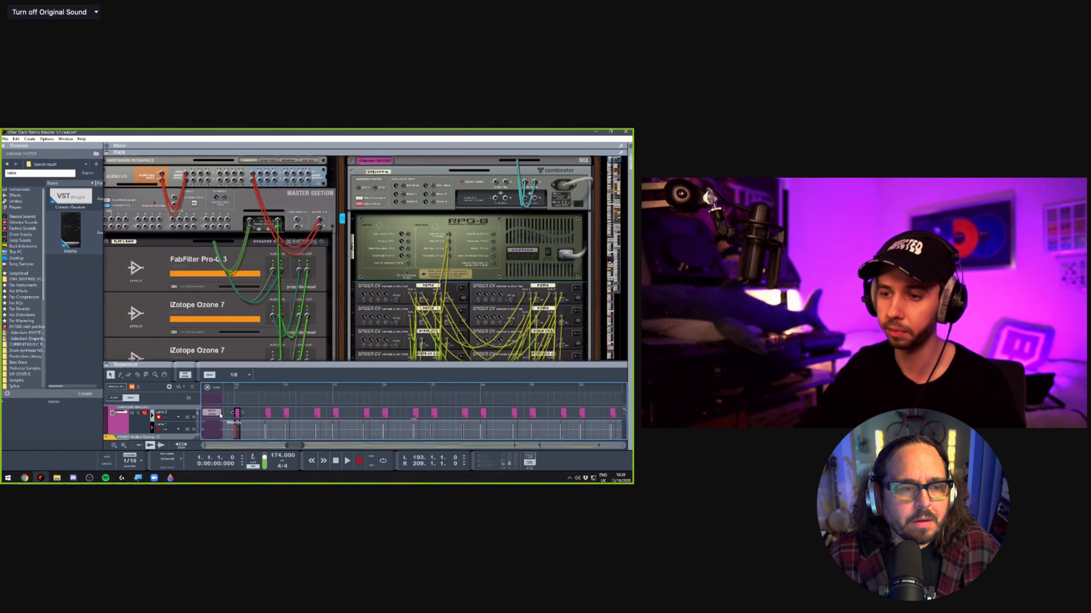
{"action": "left_click_drag", "start_coordinate": [227, 363], "coordinate": [228, 236]}
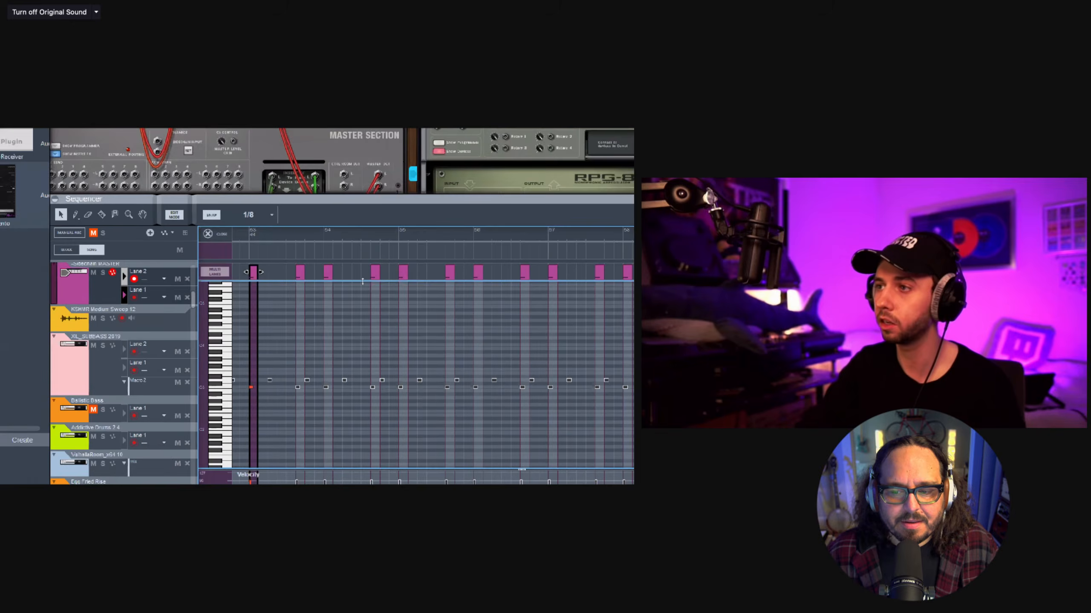
{"action": "left_click_drag", "start_coordinate": [595, 199], "coordinate": [596, 367]}
{"action": "left_click", "coordinate": [465, 235]}
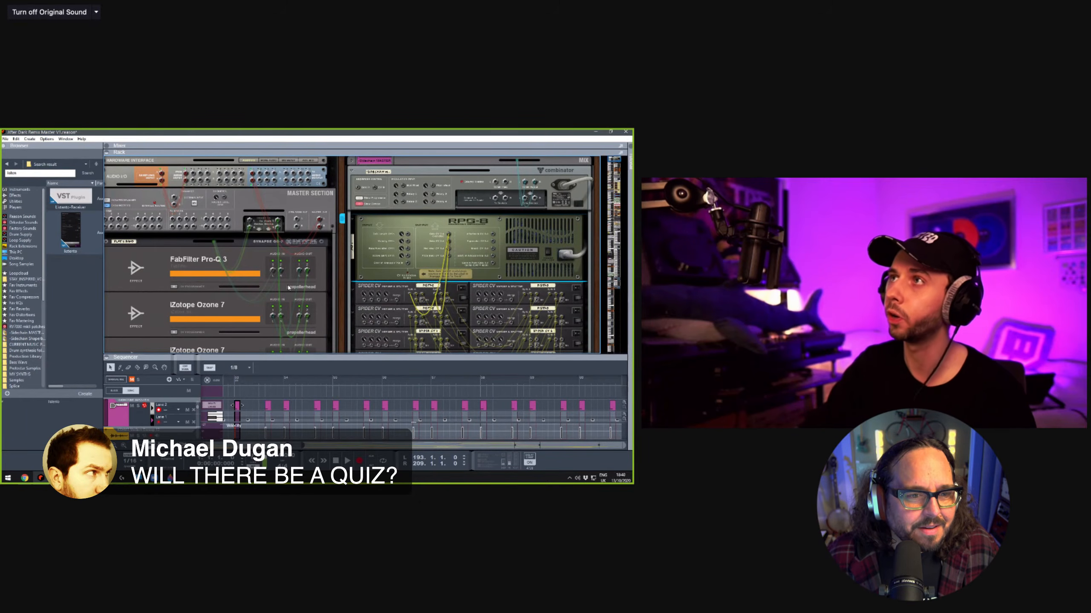
Locate the Sidechain Shaperbox combinator in the rack and show its front with the programmer open
{"action": "scroll", "coordinate": [465, 274], "scroll_direction": "left", "scroll_amount": 1}
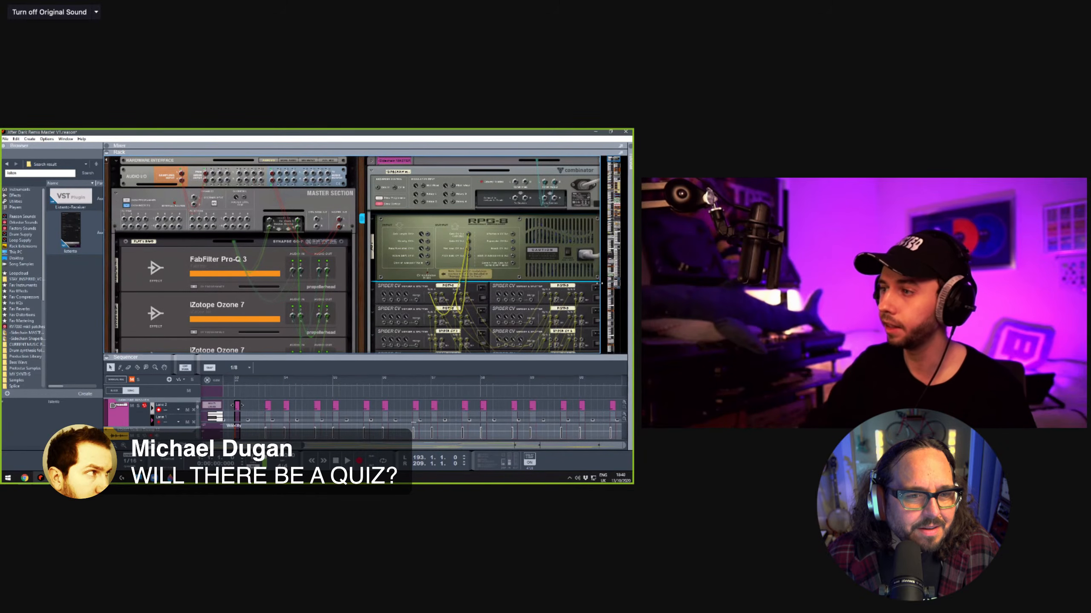
{"action": "left_click_drag", "start_coordinate": [613, 283], "coordinate": [614, 288]}
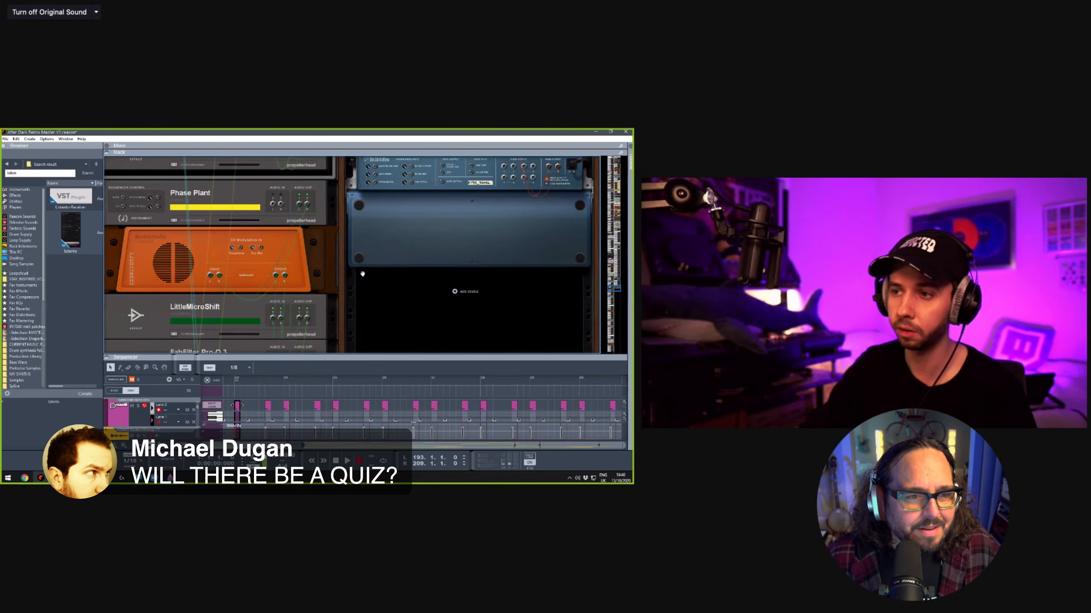
{"action": "left_click_drag", "start_coordinate": [362, 273], "coordinate": [383, 273]}
{"action": "scroll", "coordinate": [323, 294], "scroll_direction": "down", "scroll_amount": 6}
{"action": "scroll", "coordinate": [161, 259], "scroll_direction": "down", "scroll_amount": 8}
{"action": "left_click", "coordinate": [151, 267]}
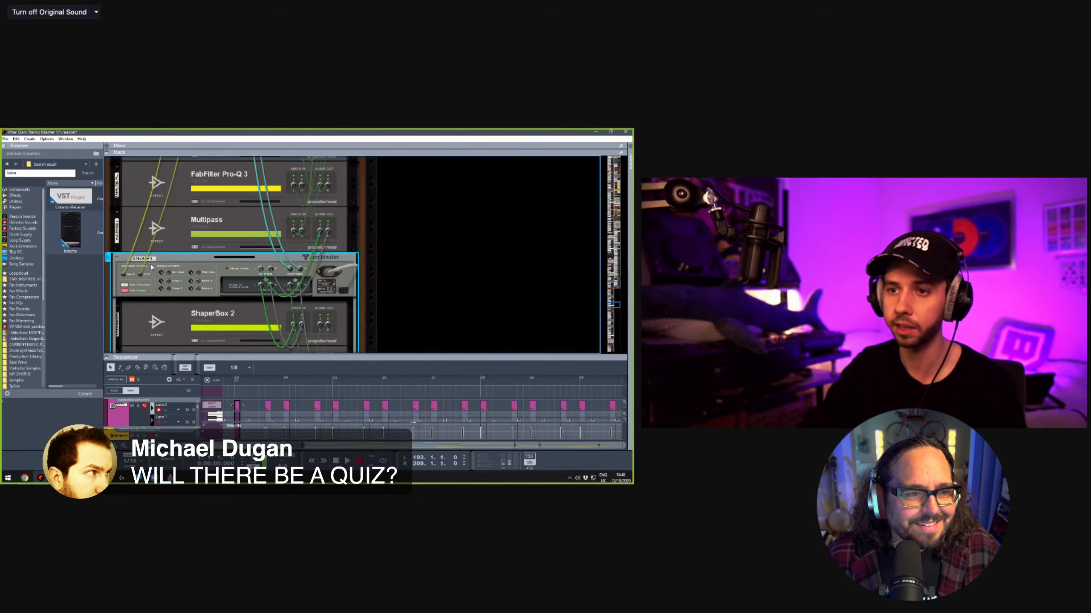
{"action": "key", "text": "Tab"}
{"action": "scroll", "coordinate": [163, 266], "scroll_direction": "down", "scroll_amount": 1}
{"action": "left_click", "coordinate": [164, 264]}
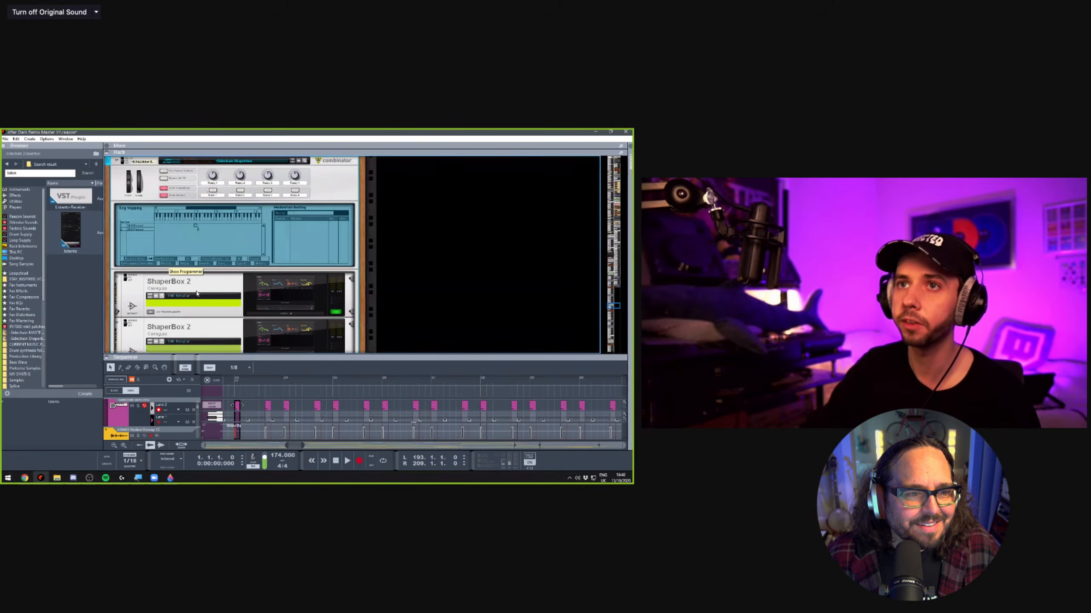
Enlarge the rack and select each DNB Regular device in the combinator's key mapping to inspect its key range
{"action": "left_click_drag", "start_coordinate": [280, 357], "coordinate": [280, 383]}
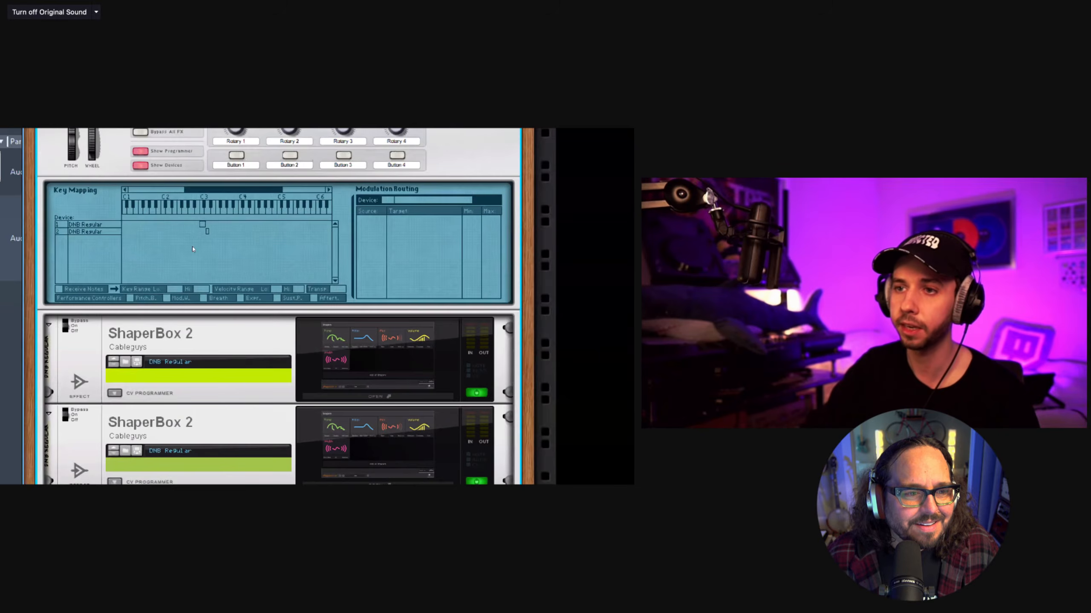
{"action": "left_click", "coordinate": [202, 224]}
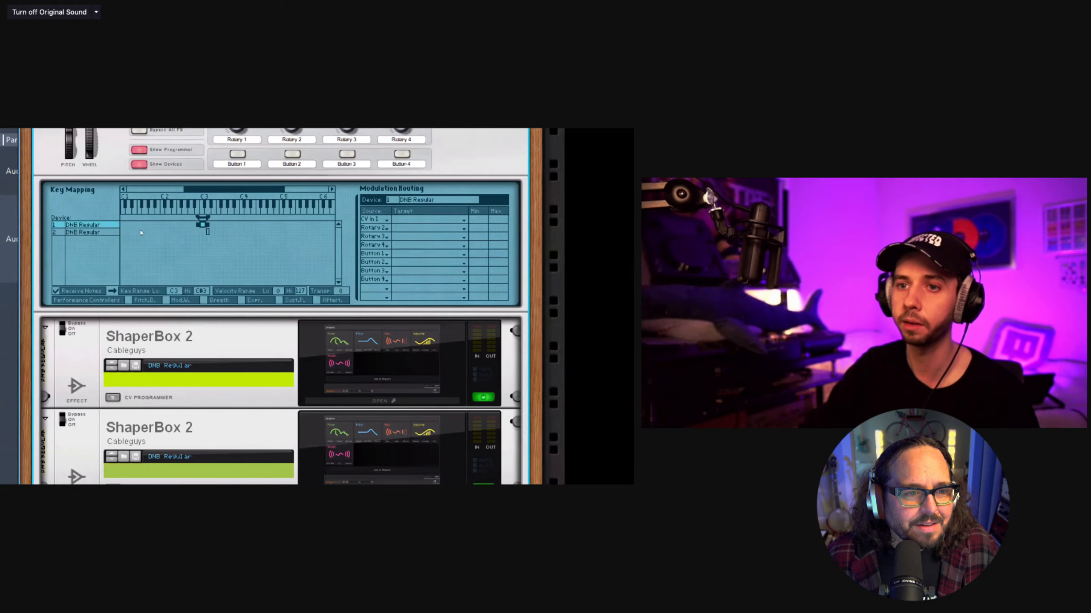
{"action": "left_click", "coordinate": [208, 233]}
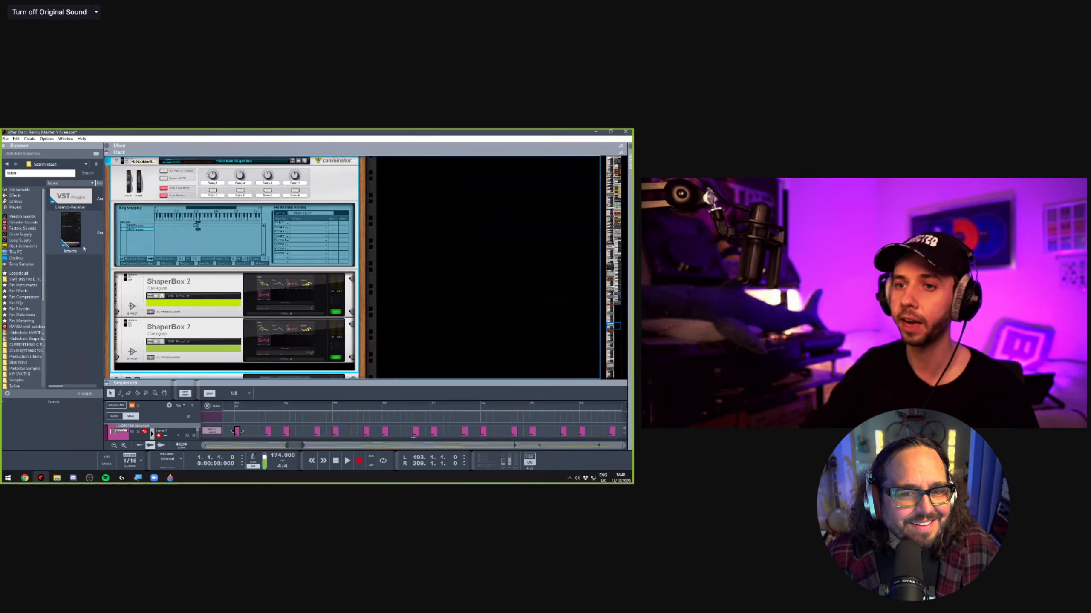
Open both ShaperBox 2 editors in the combinator in turn and compare their volume curves
{"action": "left_click", "coordinate": [299, 370]}
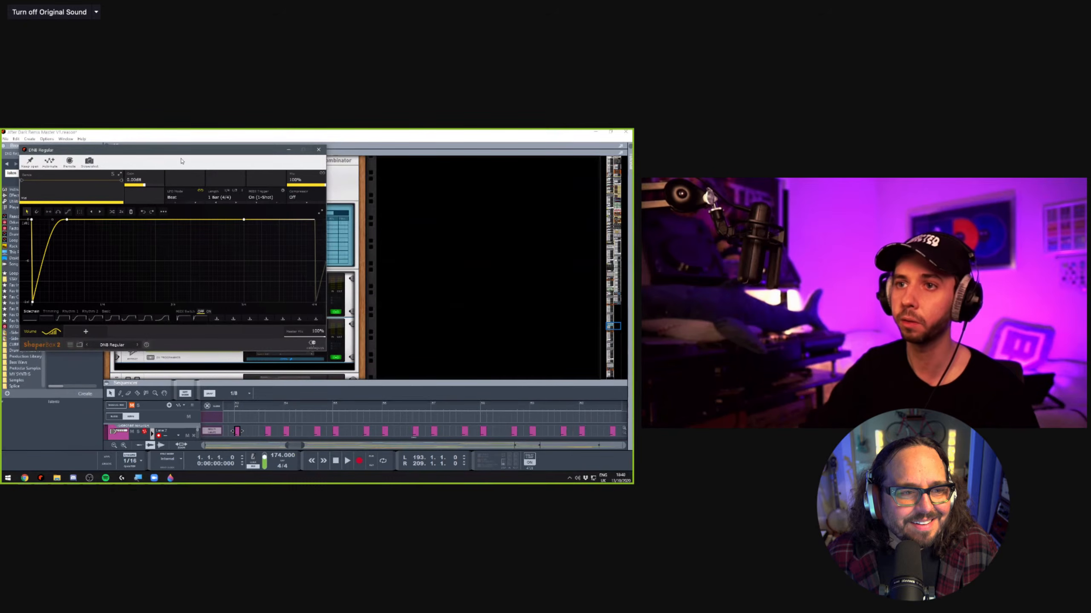
{"action": "left_click_drag", "start_coordinate": [221, 150], "coordinate": [384, 177]}
{"action": "left_click", "coordinate": [163, 284]}
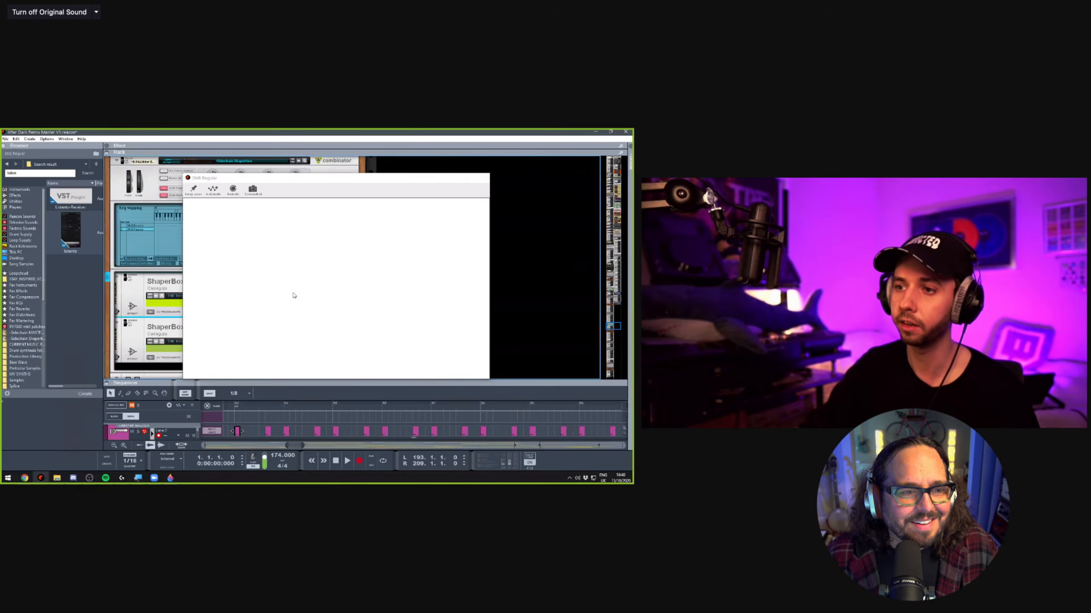
{"action": "left_click", "coordinate": [287, 313]}
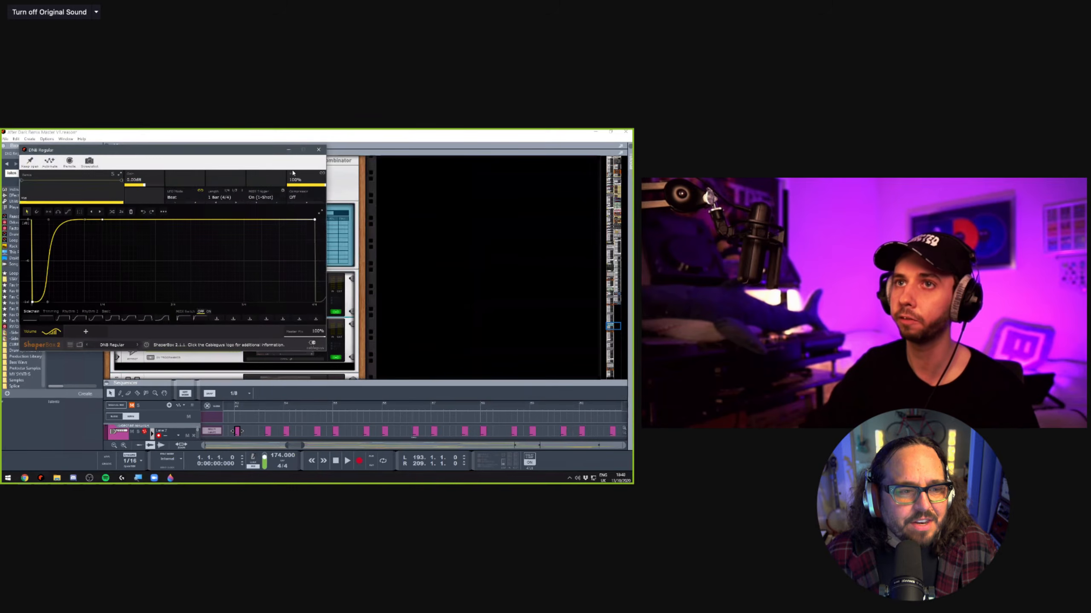
{"action": "left_click_drag", "start_coordinate": [150, 151], "coordinate": [292, 173]}
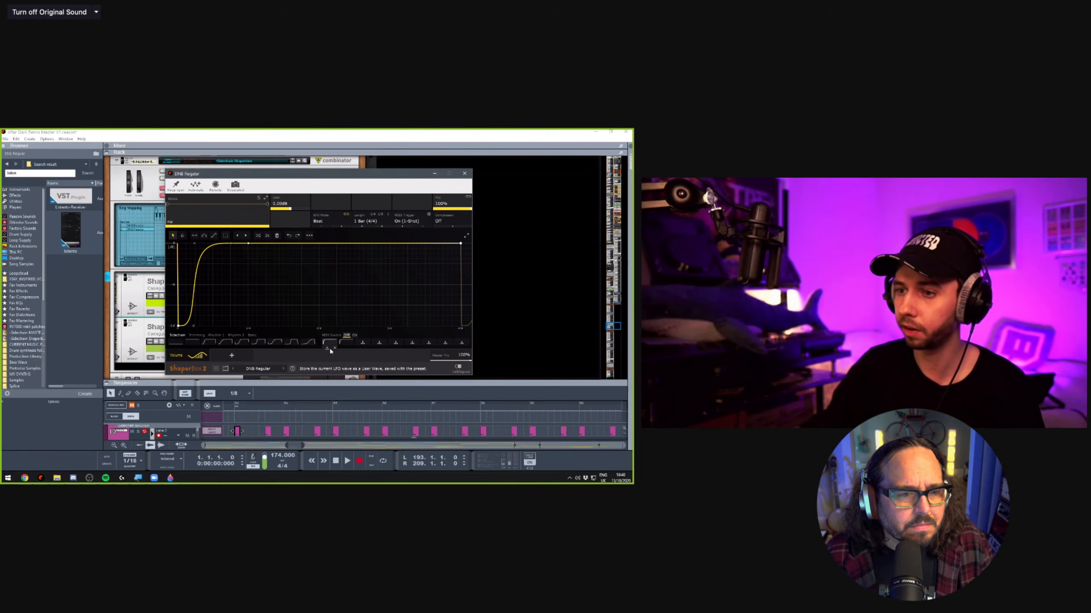
Select the first ShaperBox 2 device and move its editor window clear of the rack devices
{"action": "left_click_drag", "start_coordinate": [275, 174], "coordinate": [355, 192]}
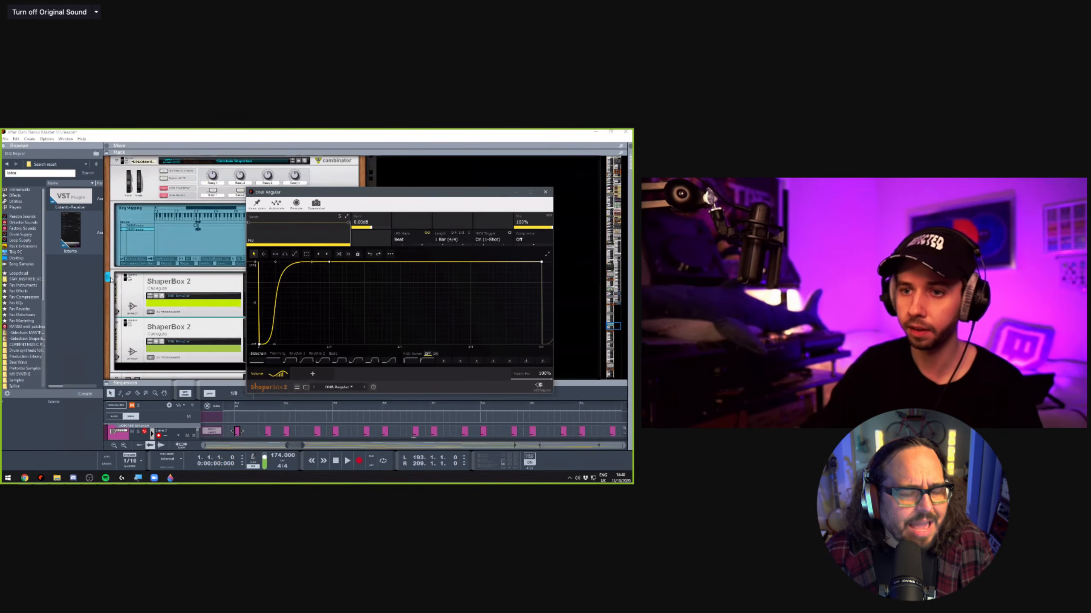
{"action": "left_click", "coordinate": [212, 277]}
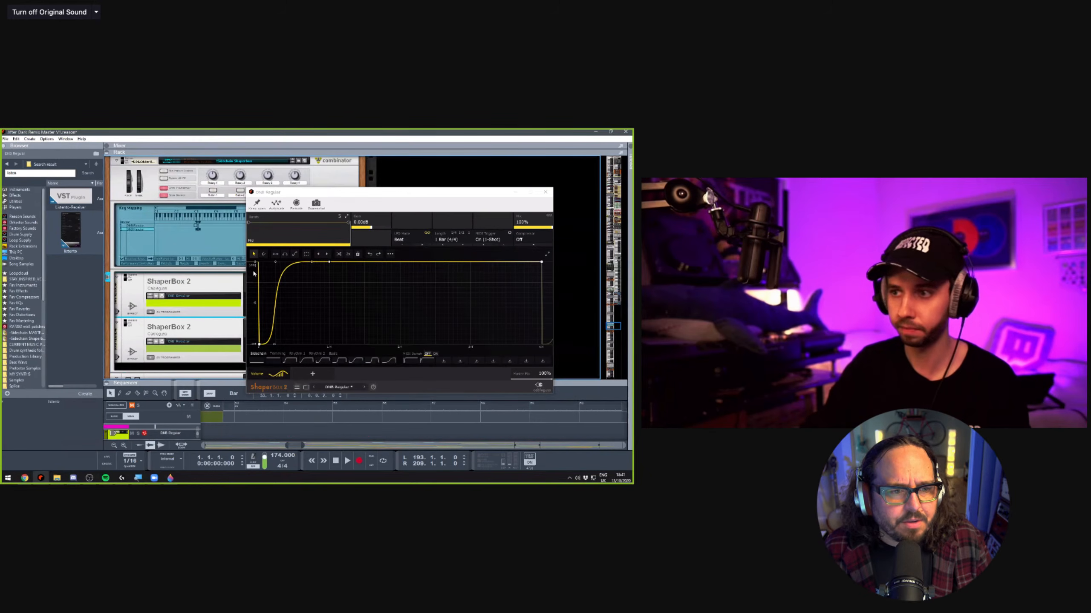
{"action": "left_click_drag", "start_coordinate": [293, 192], "coordinate": [264, 188]}
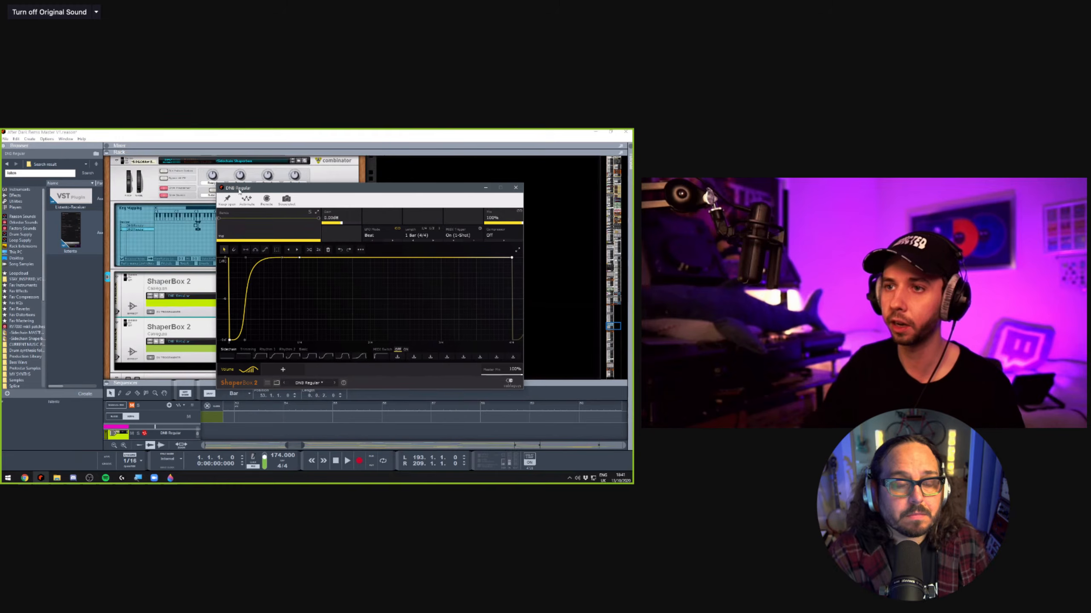
{"action": "left_click_drag", "start_coordinate": [239, 192], "coordinate": [375, 200]}
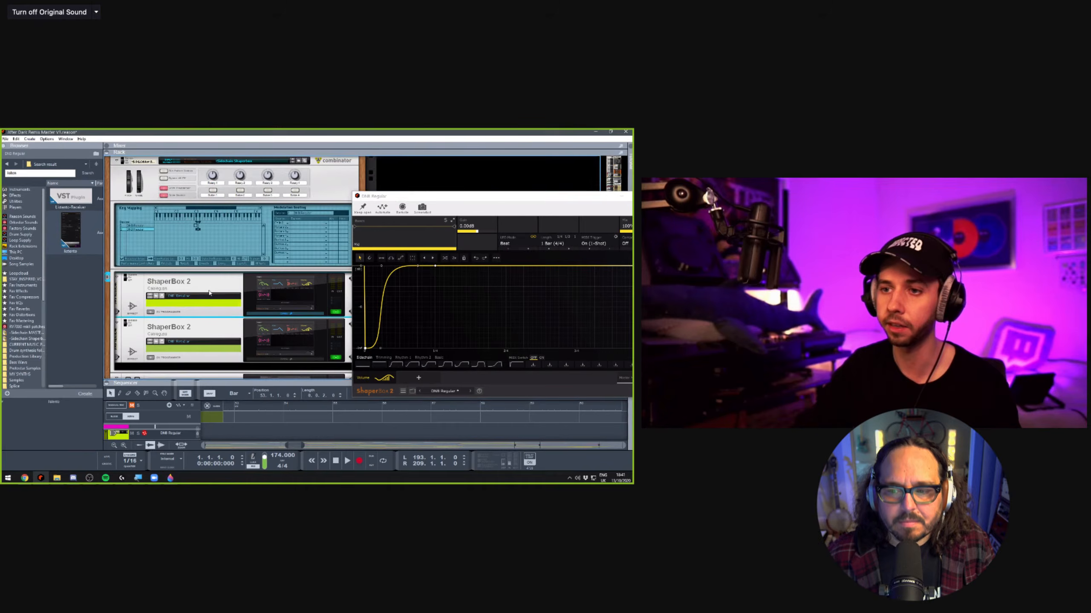
Inspect the rear audio cabling of the two ShaperBox 2 devices and return to the rack's front
{"action": "key", "text": "Tab"}
{"action": "left_click", "coordinate": [274, 293]}
{"action": "left_click", "coordinate": [266, 329]}
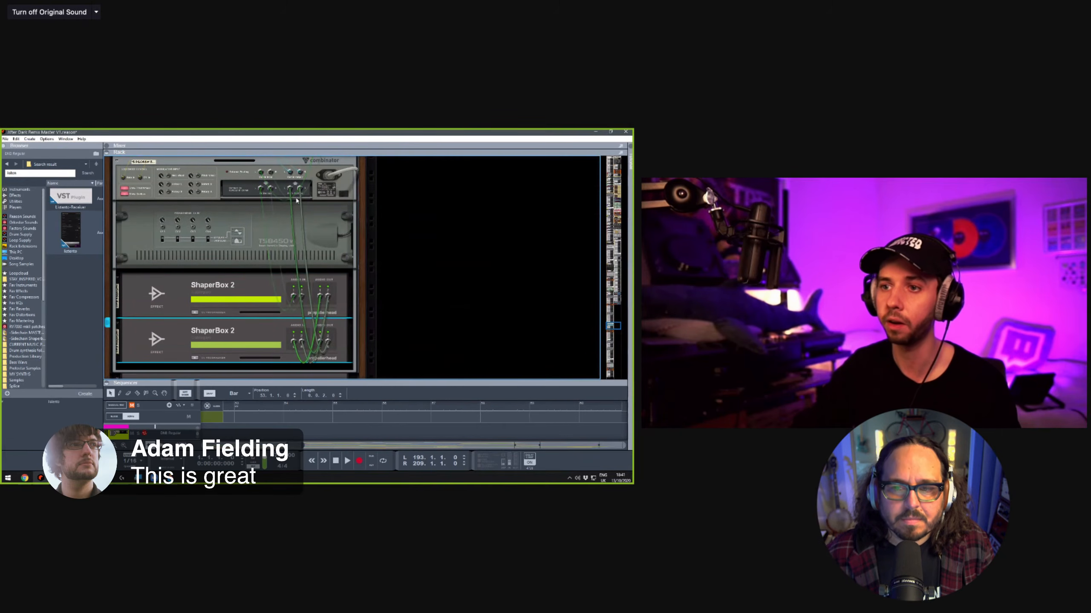
{"action": "key", "text": "Tab"}
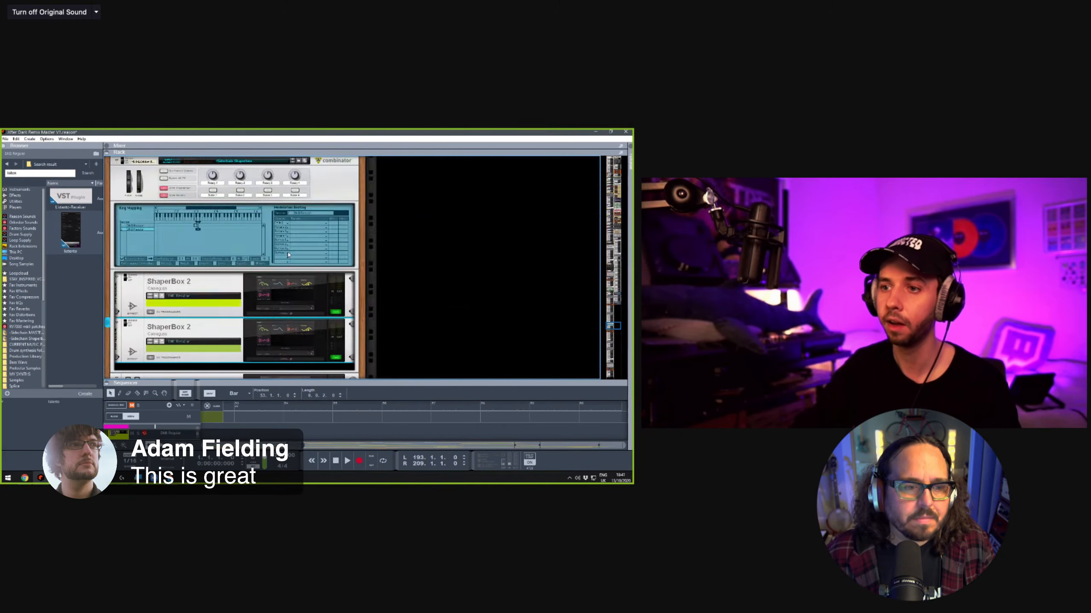
Reshape the first ShaperBox 2's volume curve to a slower rise, store it as the second user wave, and turn MIDI Switch on
{"action": "left_click", "coordinate": [269, 293]}
{"action": "left_click_drag", "start_coordinate": [386, 201], "coordinate": [147, 188]}
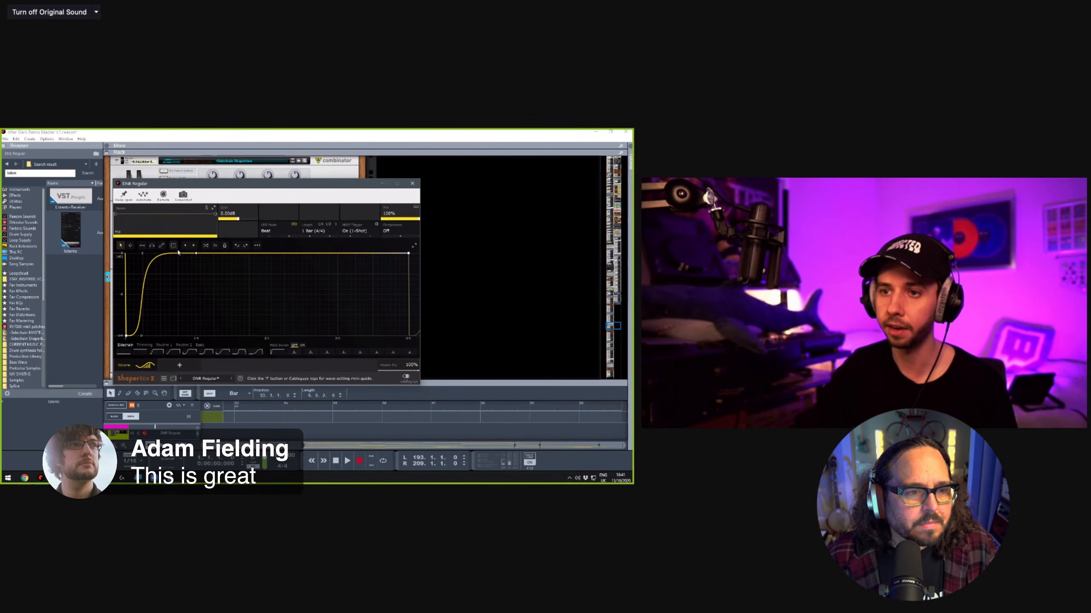
{"action": "left_click_drag", "start_coordinate": [143, 254], "coordinate": [179, 303]}
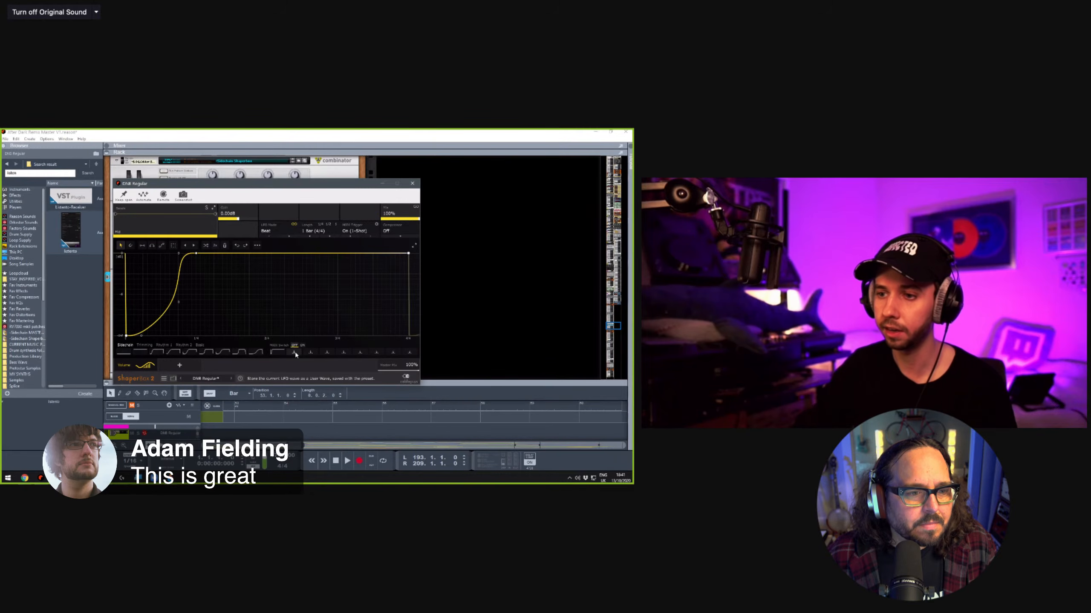
{"action": "left_click", "coordinate": [295, 352]}
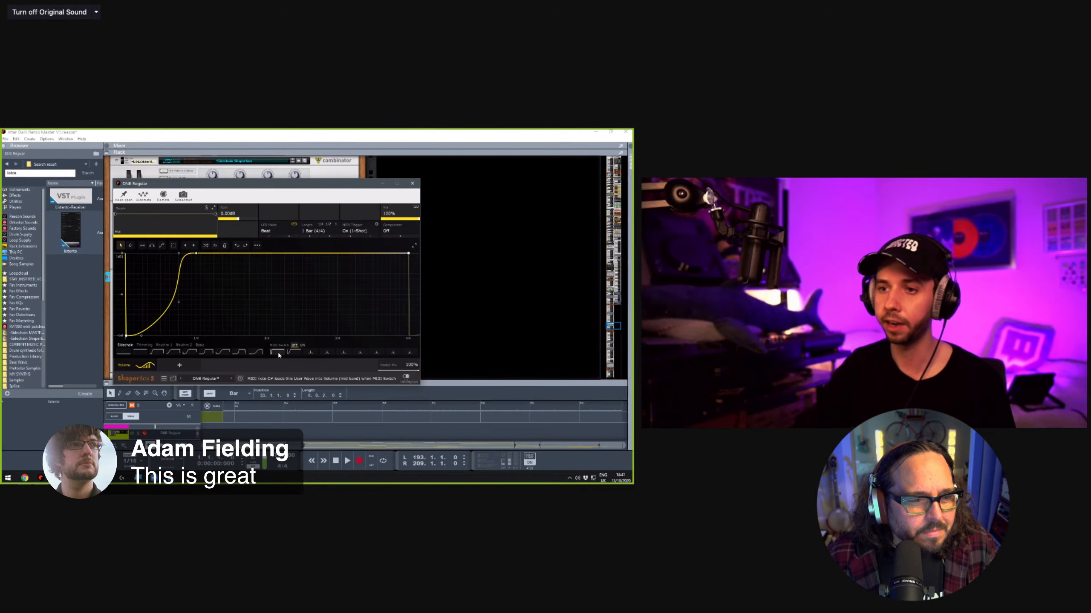
{"action": "left_click", "coordinate": [303, 345]}
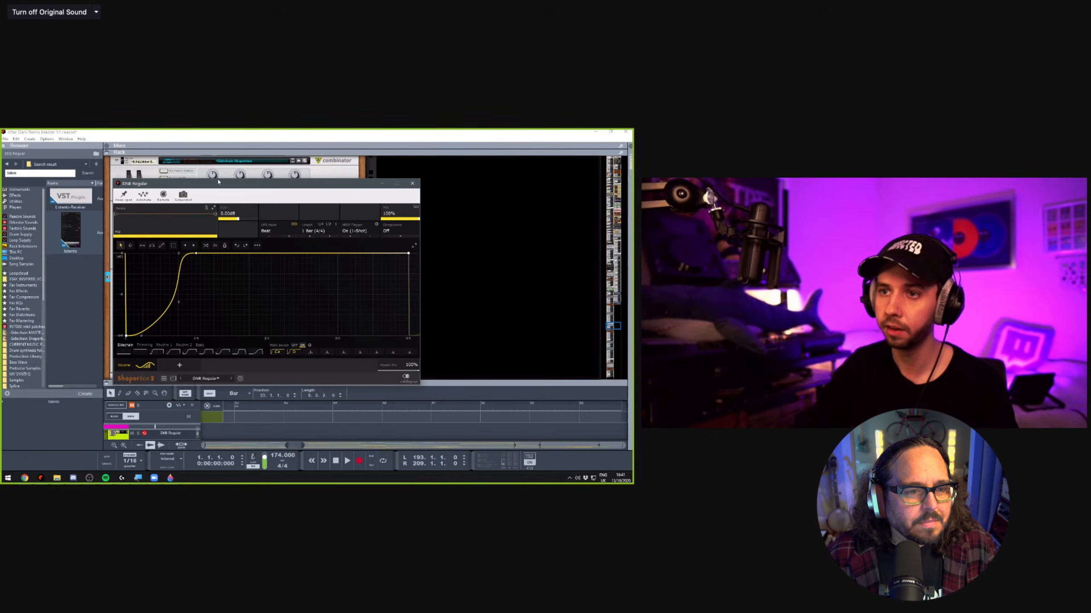
Move the ShaperBox editor aside, target the first ShaperBox 2 device, and show the On-screen Piano Keys
{"action": "left_click_drag", "start_coordinate": [260, 184], "coordinate": [377, 196]}
{"action": "left_click", "coordinate": [132, 280]}
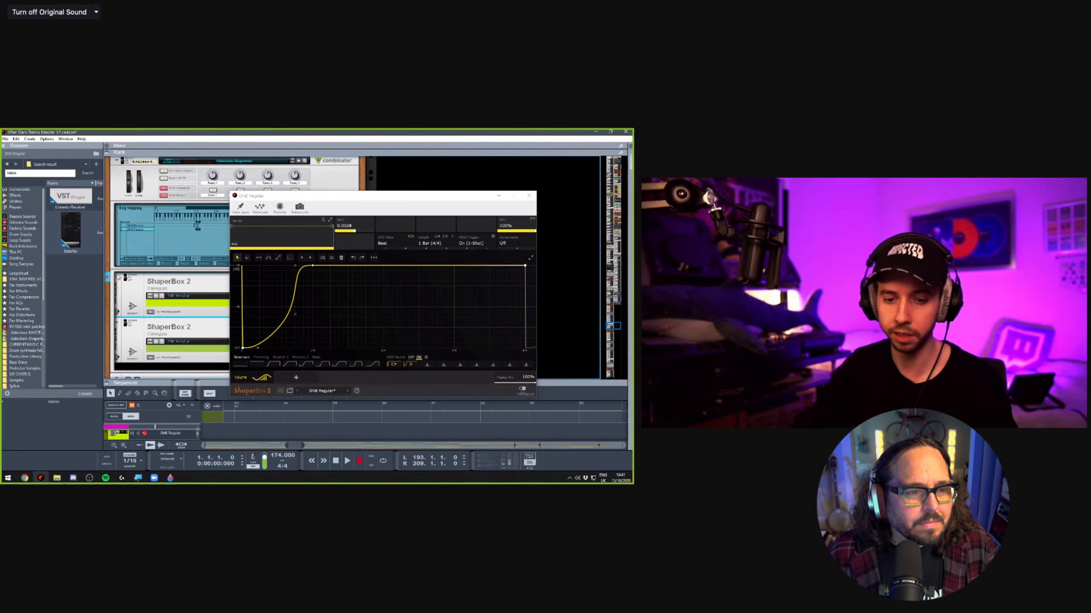
{"action": "key", "text": "F4"}
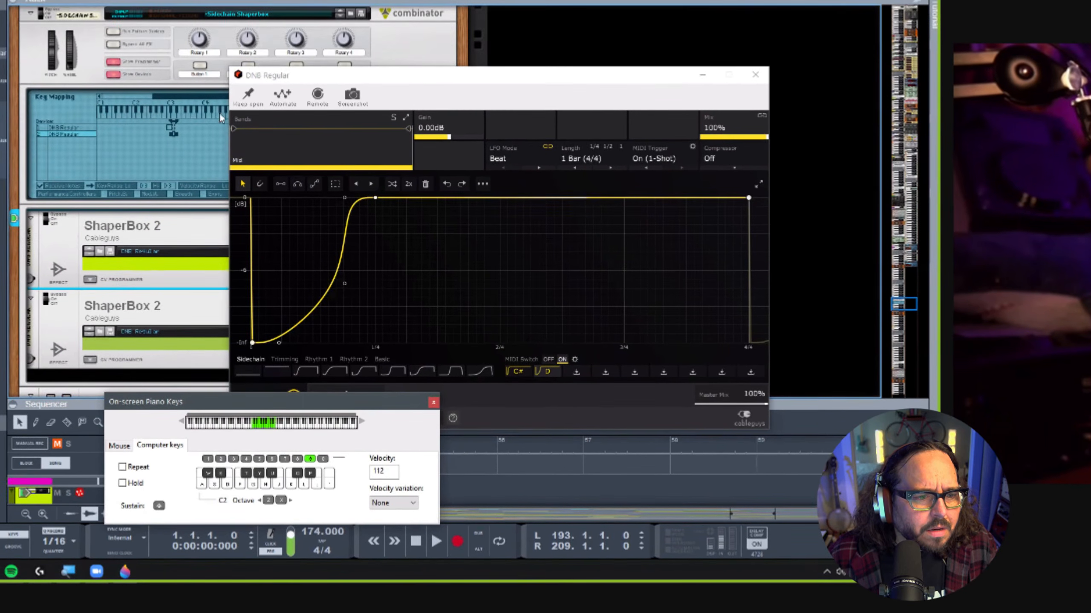
{"action": "left_click_drag", "start_coordinate": [313, 8], "coordinate": [354, 7]}
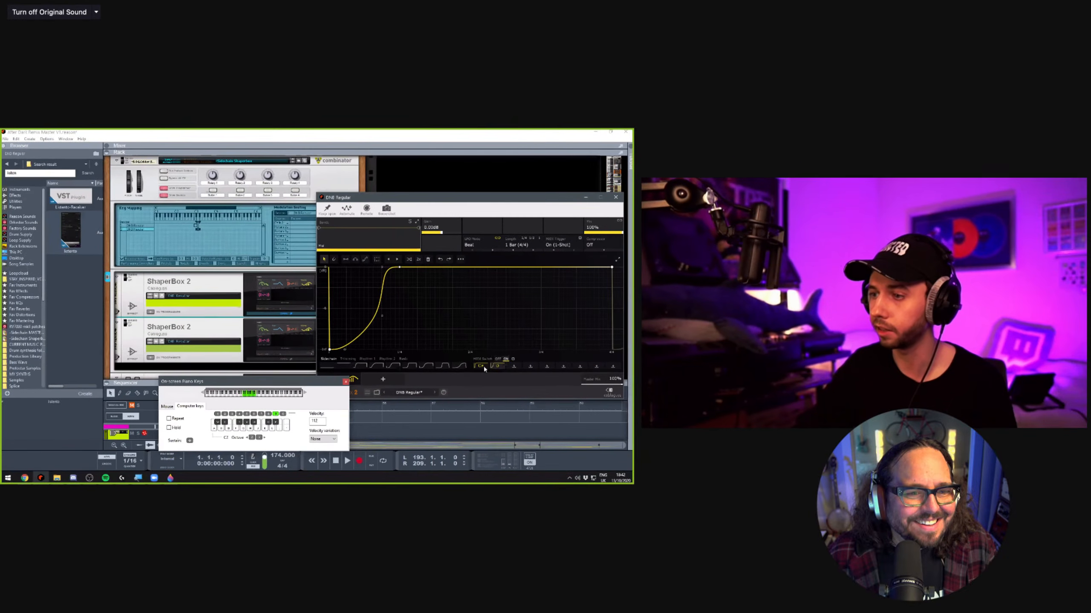
Alternate between the C# and D user waves to compare their volume curves, ending on C#
{"action": "left_click", "coordinate": [495, 366]}
{"action": "left_click", "coordinate": [480, 367]}
{"action": "left_click", "coordinate": [494, 366]}
{"action": "left_click", "coordinate": [480, 367]}
{"action": "left_click", "coordinate": [495, 366]}
{"action": "left_click", "coordinate": [481, 366]}
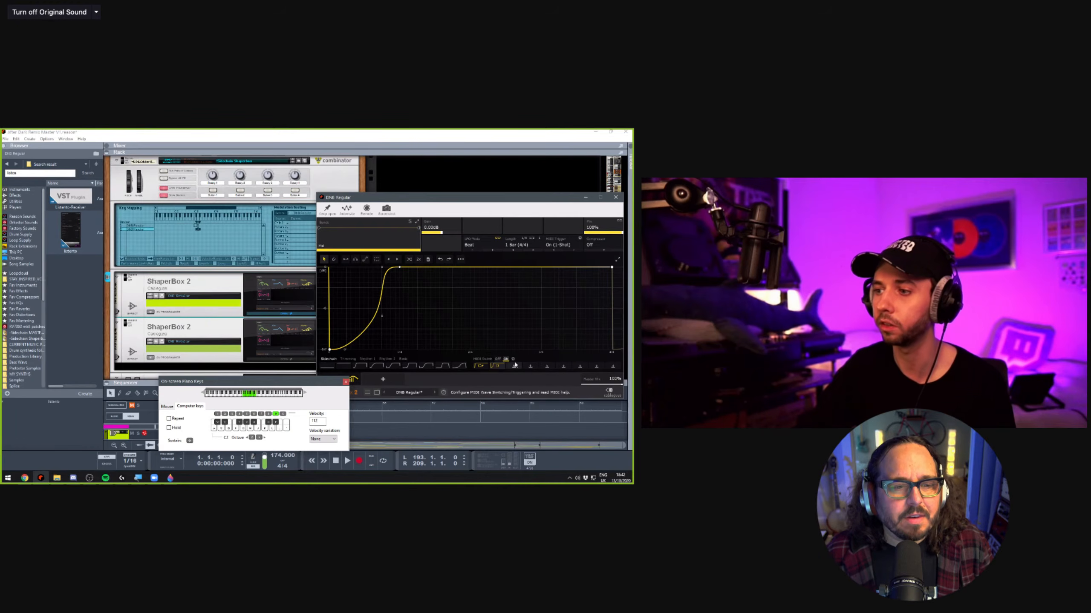
{"action": "left_click", "coordinate": [479, 366]}
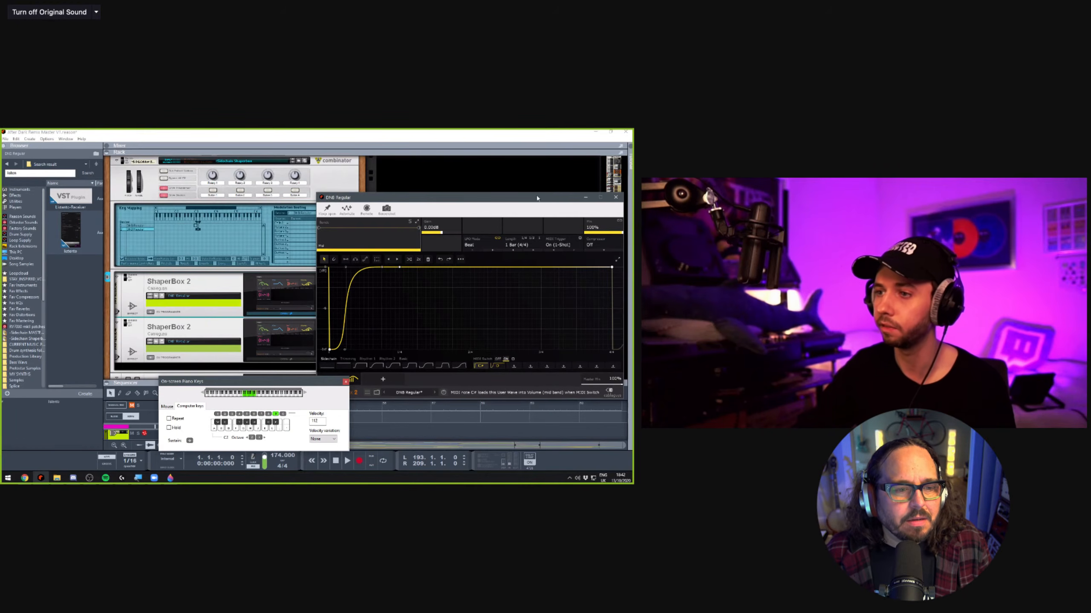
Close the ShaperBox editor and the On-screen Piano Keys
{"action": "left_click_drag", "start_coordinate": [523, 197], "coordinate": [321, 167]}
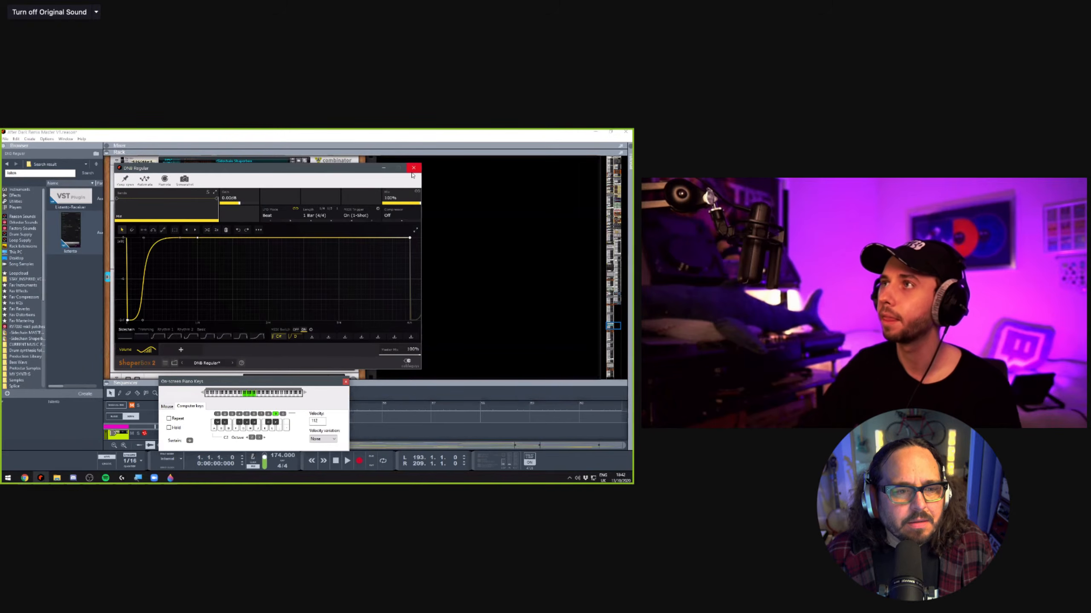
{"action": "left_click", "coordinate": [412, 168]}
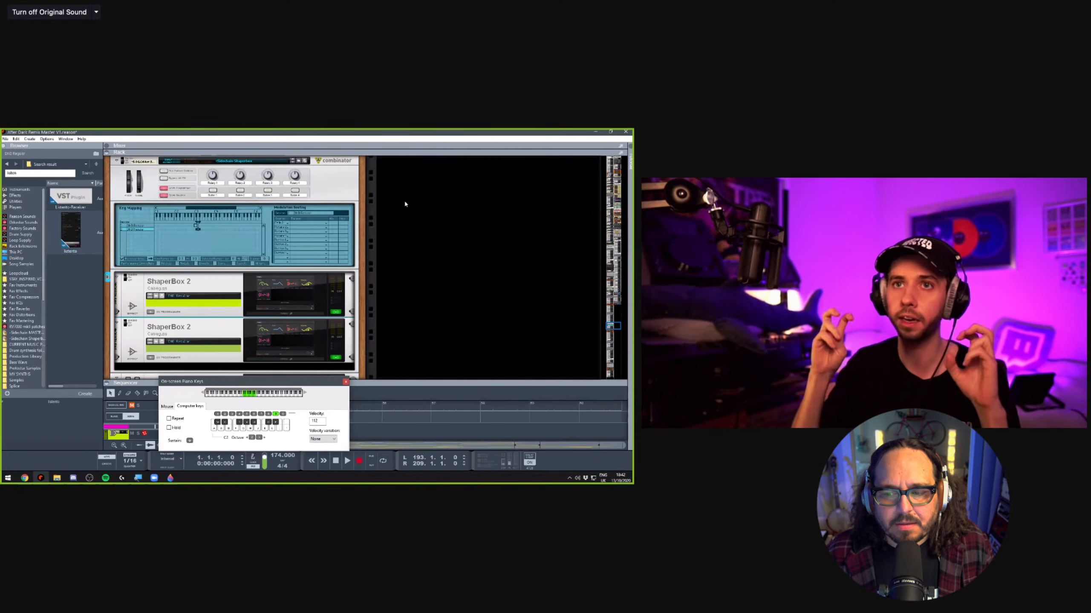
{"action": "left_click", "coordinate": [346, 381]}
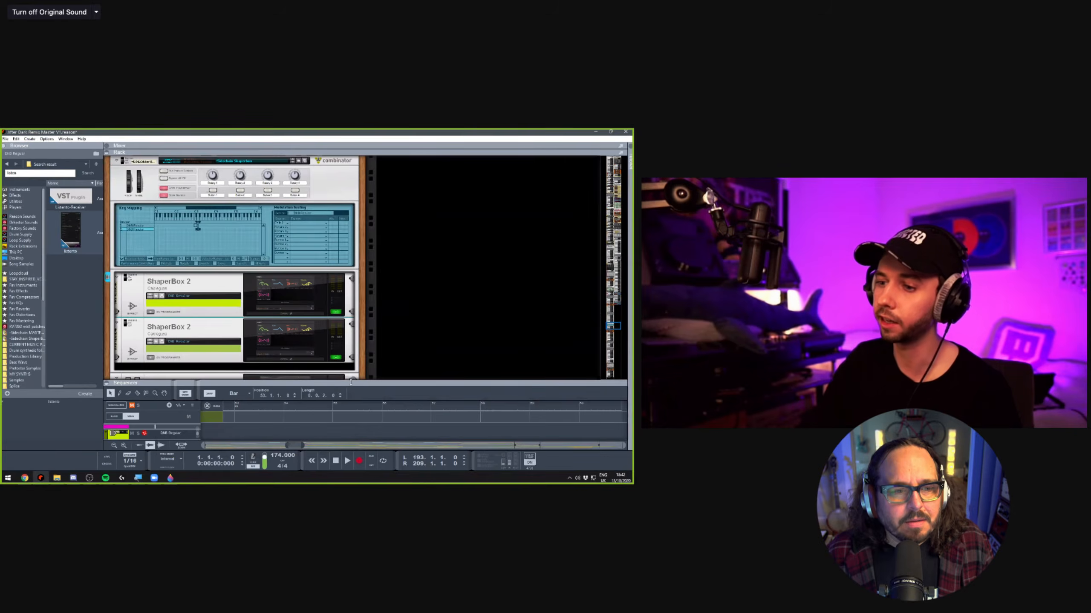
Enlarge the sequencer, leave clip editing, and browse the arrangement's tracks
{"action": "left_click_drag", "start_coordinate": [360, 379], "coordinate": [360, 201]}
{"action": "left_click", "coordinate": [210, 225]}
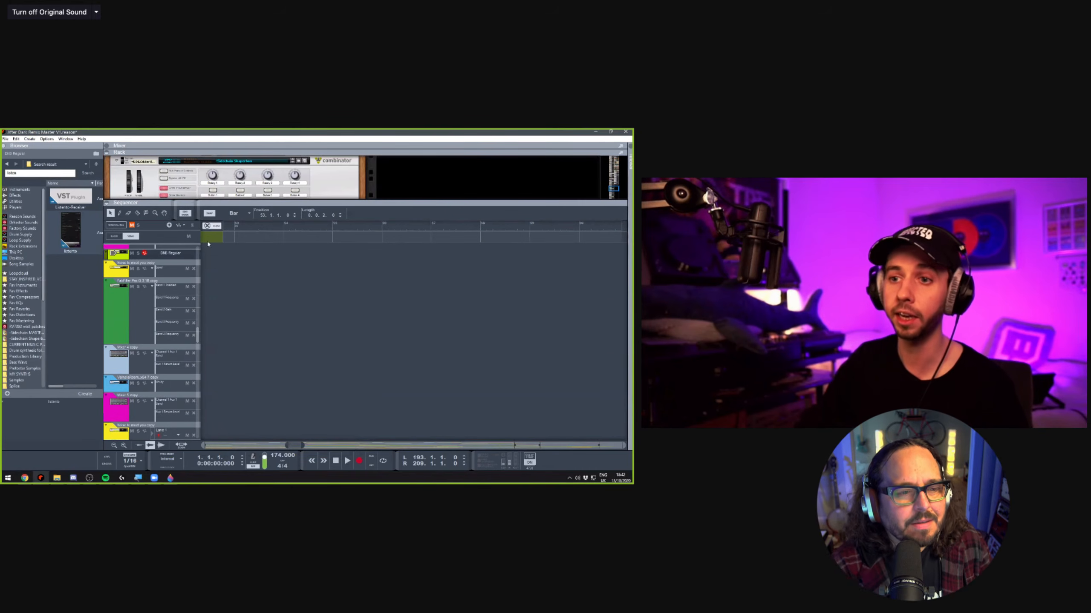
{"action": "scroll", "coordinate": [375, 301], "scroll_direction": "down", "scroll_amount": 3}
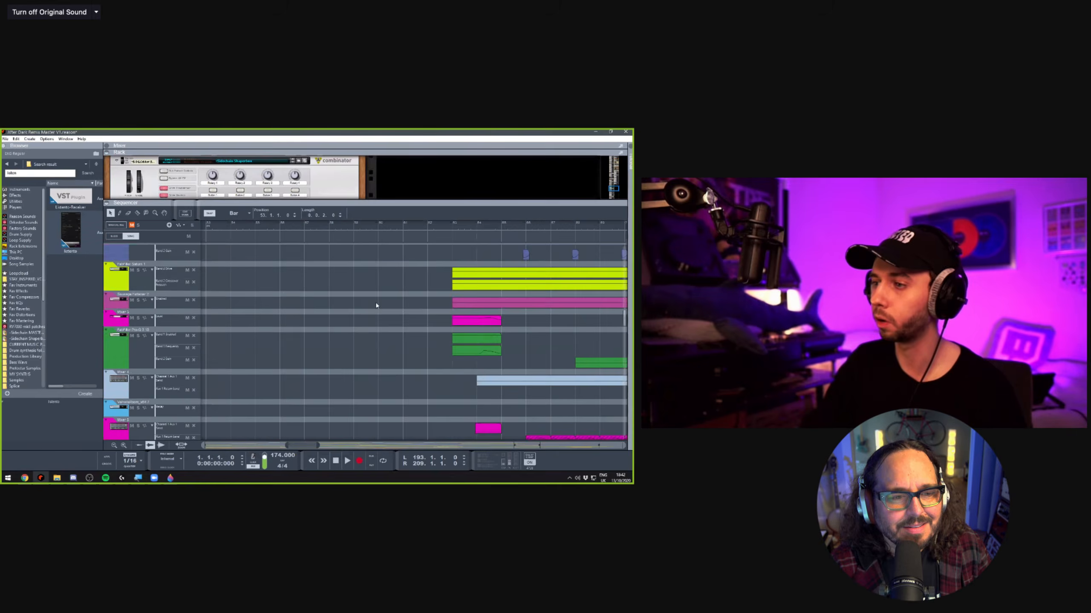
Locate and select the magenta sidechain master track in the arrangement, and enlarge the rack
{"action": "scroll", "coordinate": [372, 304], "scroll_direction": "down", "scroll_amount": 10}
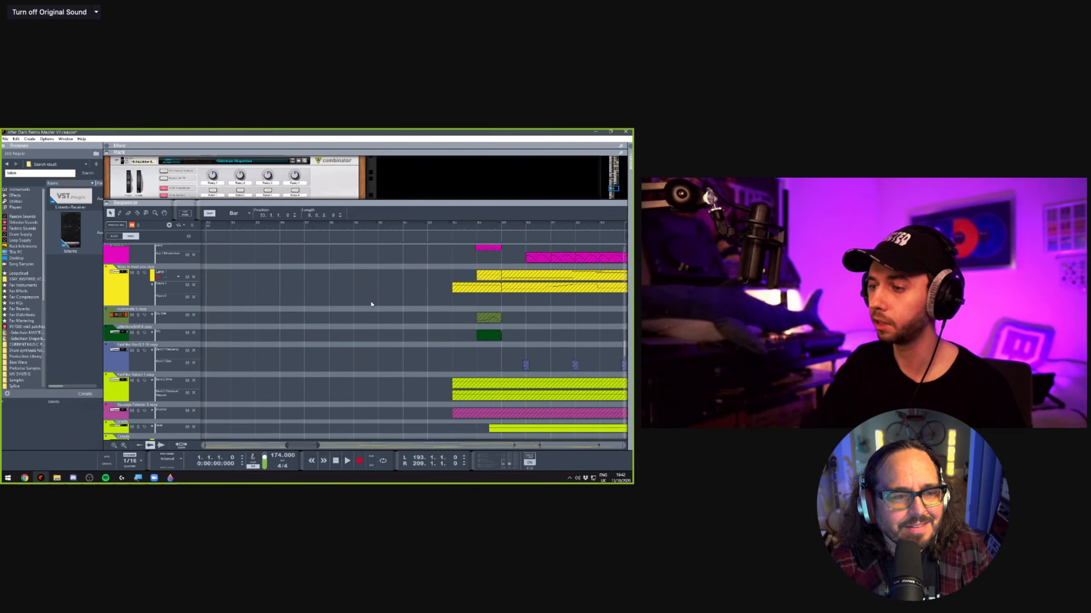
{"action": "scroll", "coordinate": [371, 304], "scroll_direction": "down", "scroll_amount": 15}
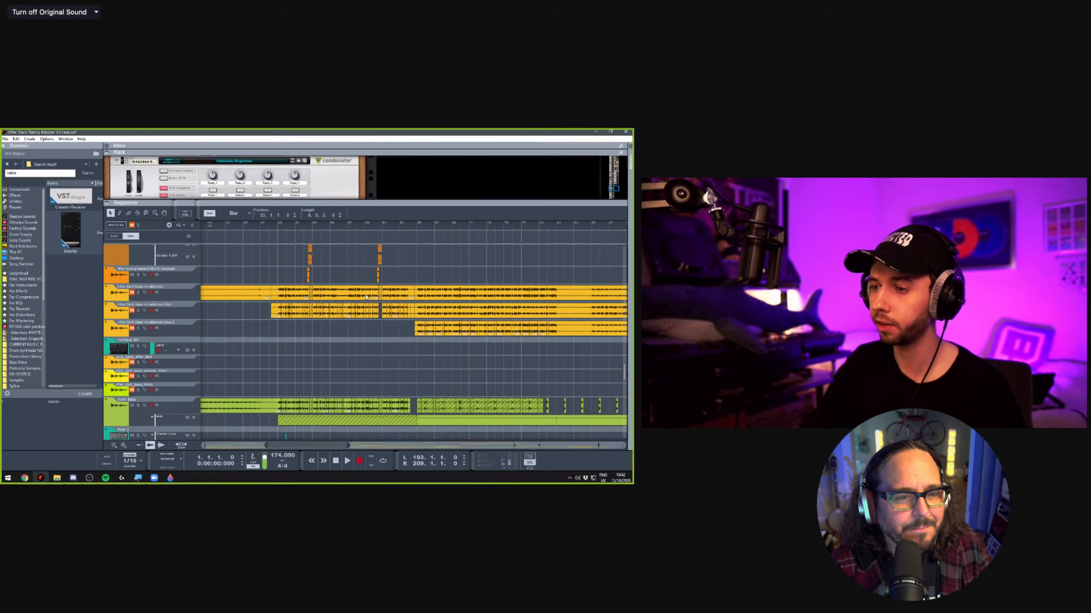
{"action": "scroll", "coordinate": [367, 286], "scroll_direction": "up", "scroll_amount": 15}
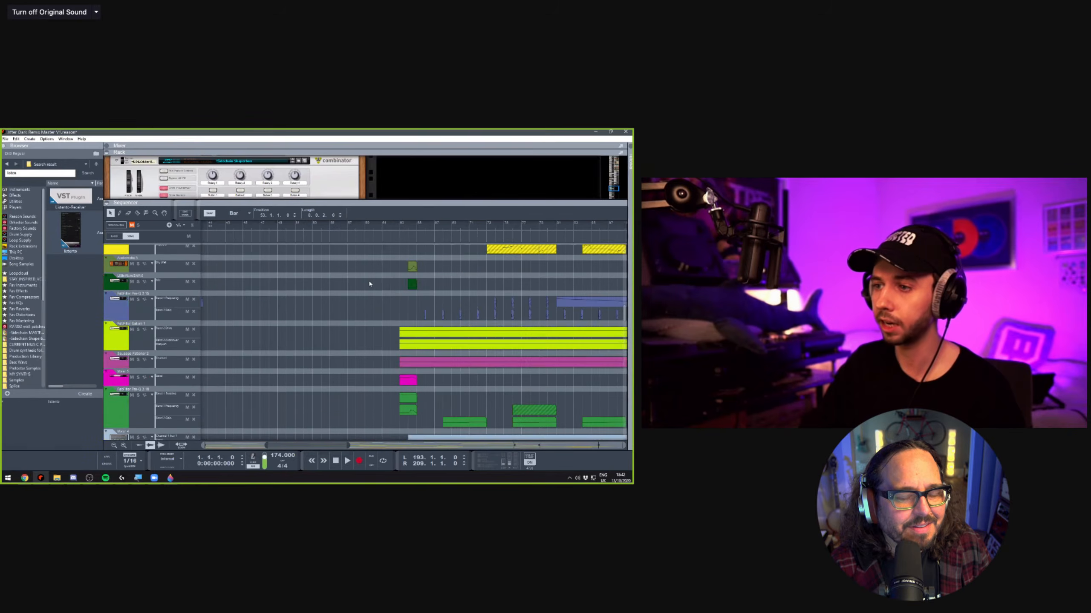
{"action": "scroll", "coordinate": [369, 284], "scroll_direction": "up", "scroll_amount": 10}
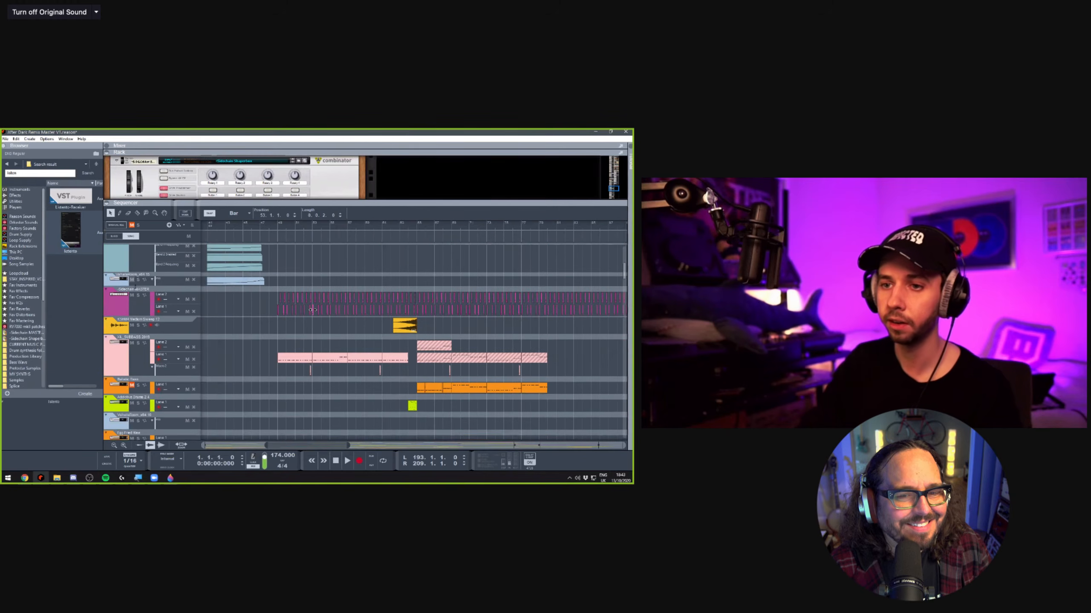
{"action": "left_click", "coordinate": [134, 304]}
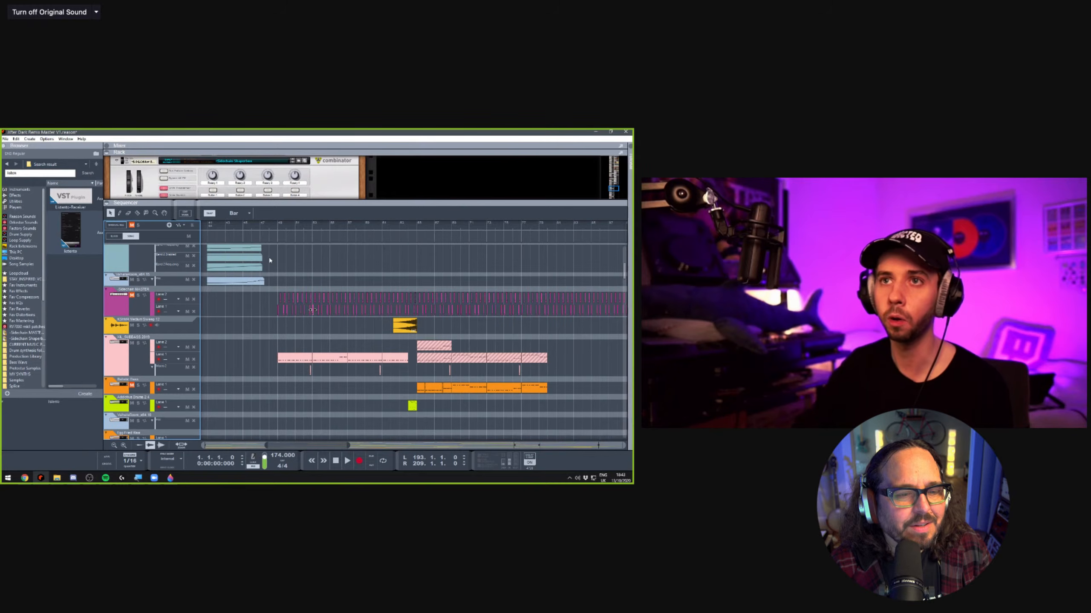
{"action": "left_click_drag", "start_coordinate": [292, 201], "coordinate": [292, 271]}
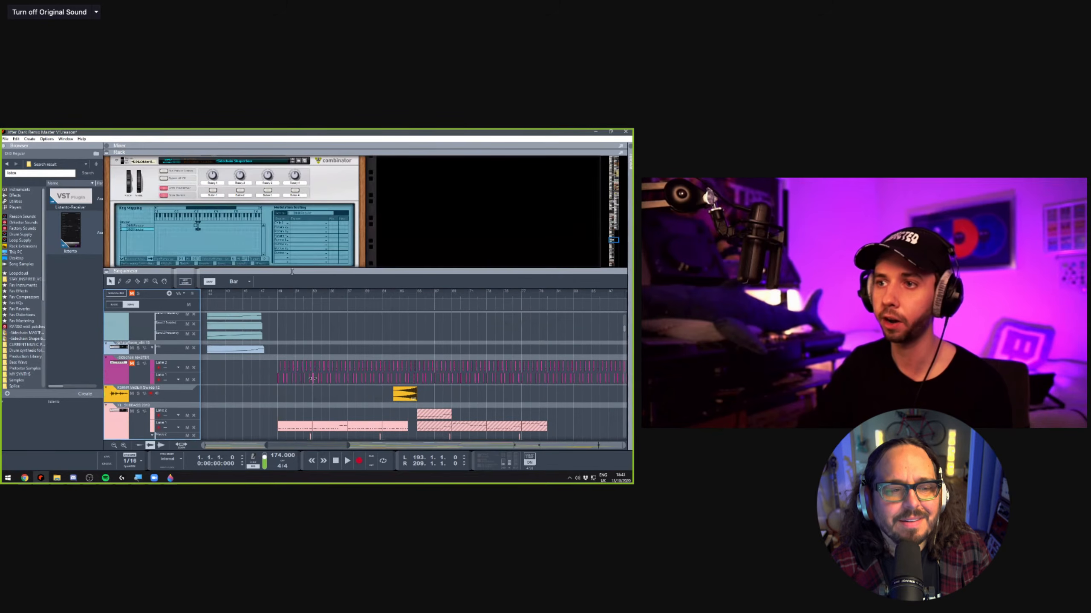
Examine the effect devices around the sidechain ShaperBox combinator in the rack, returning to its two ShaperBox 2 devices
{"action": "scroll", "coordinate": [324, 232], "scroll_direction": "down", "scroll_amount": 3}
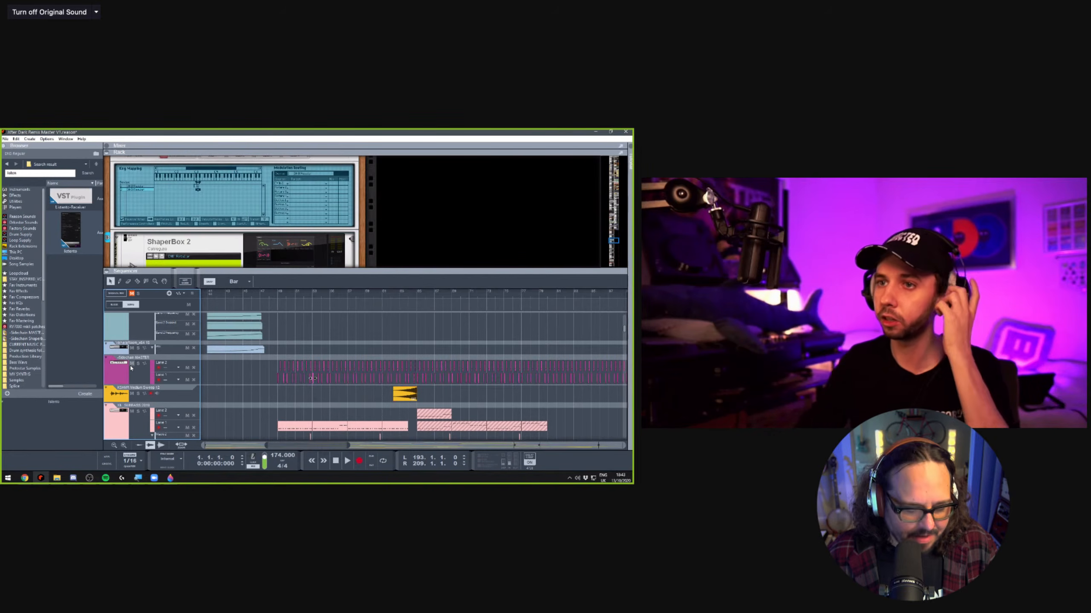
{"action": "scroll", "coordinate": [185, 238], "scroll_direction": "up", "scroll_amount": 5}
{"action": "scroll", "coordinate": [185, 237], "scroll_direction": "up", "scroll_amount": 5}
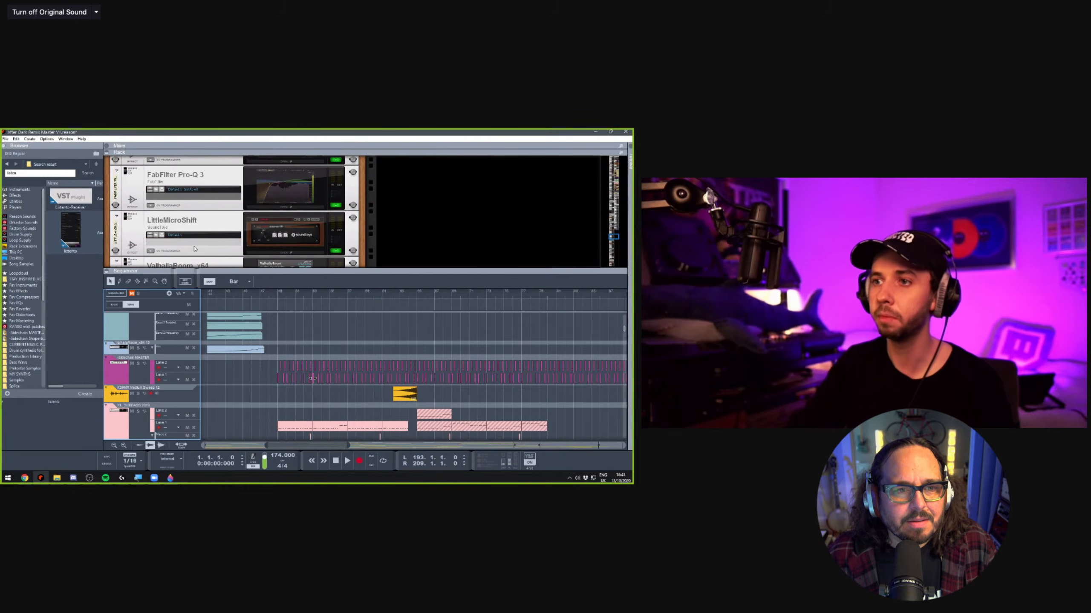
{"action": "scroll", "coordinate": [196, 248], "scroll_direction": "up", "scroll_amount": 10}
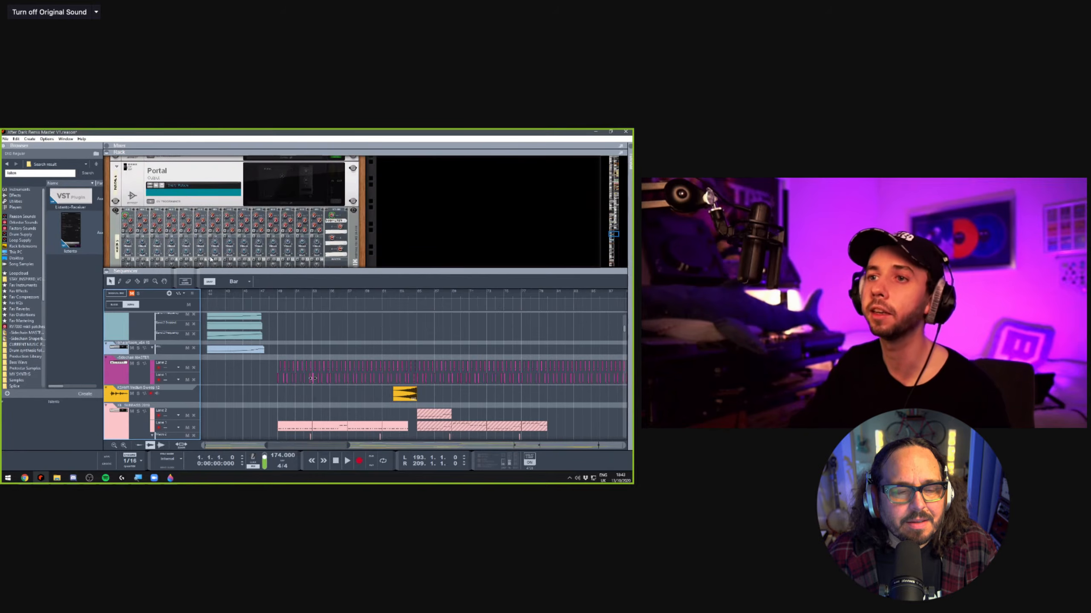
{"action": "scroll", "coordinate": [211, 259], "scroll_direction": "up", "scroll_amount": 3}
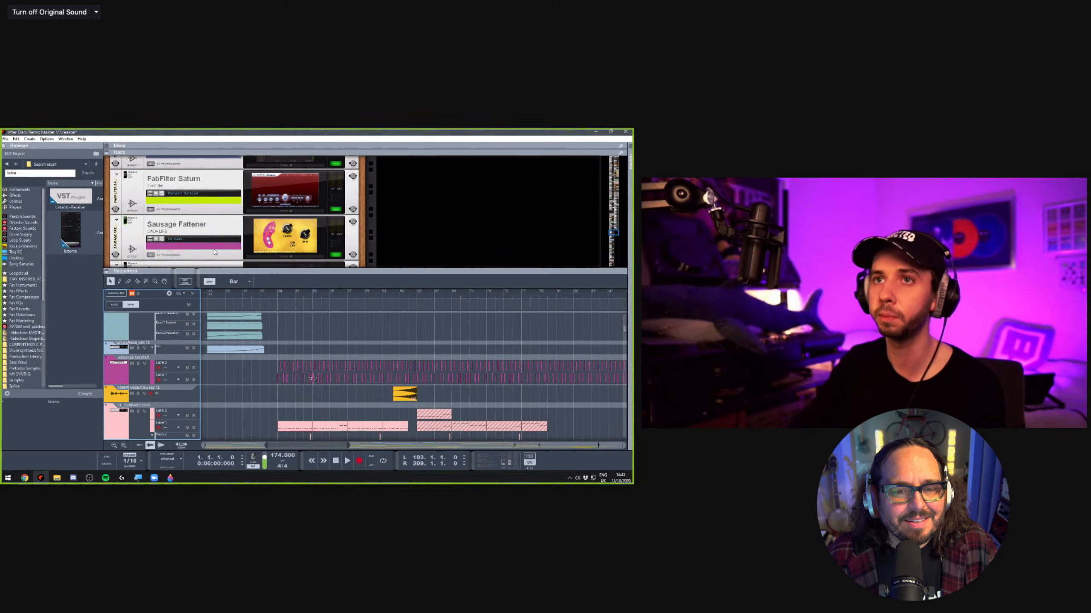
{"action": "scroll", "coordinate": [240, 243], "scroll_direction": "down", "scroll_amount": 10}
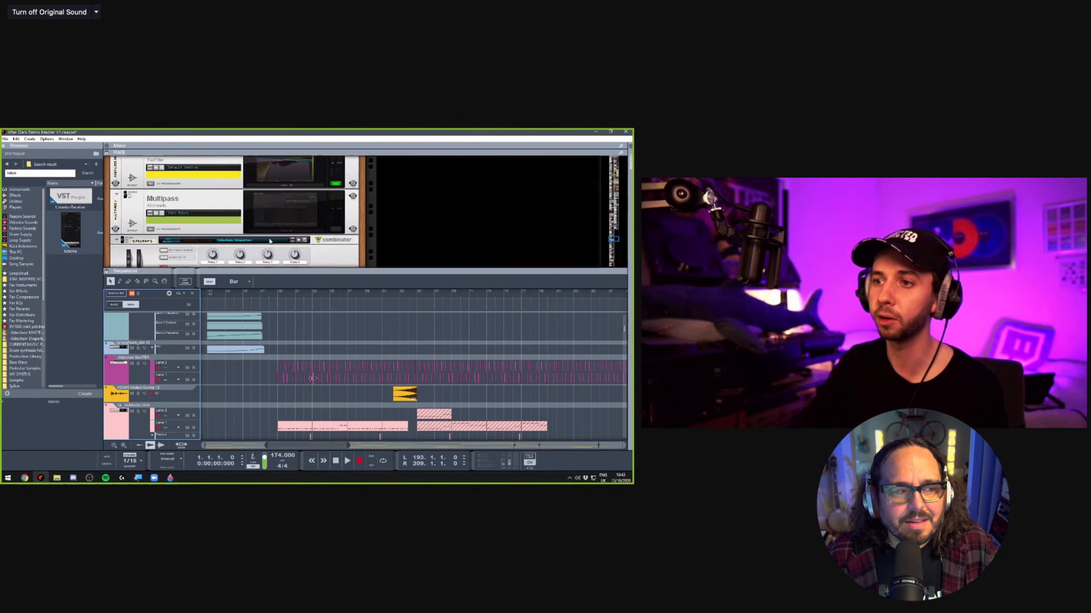
{"action": "scroll", "coordinate": [270, 241], "scroll_direction": "down", "scroll_amount": 3}
{"action": "left_click", "coordinate": [289, 212]}
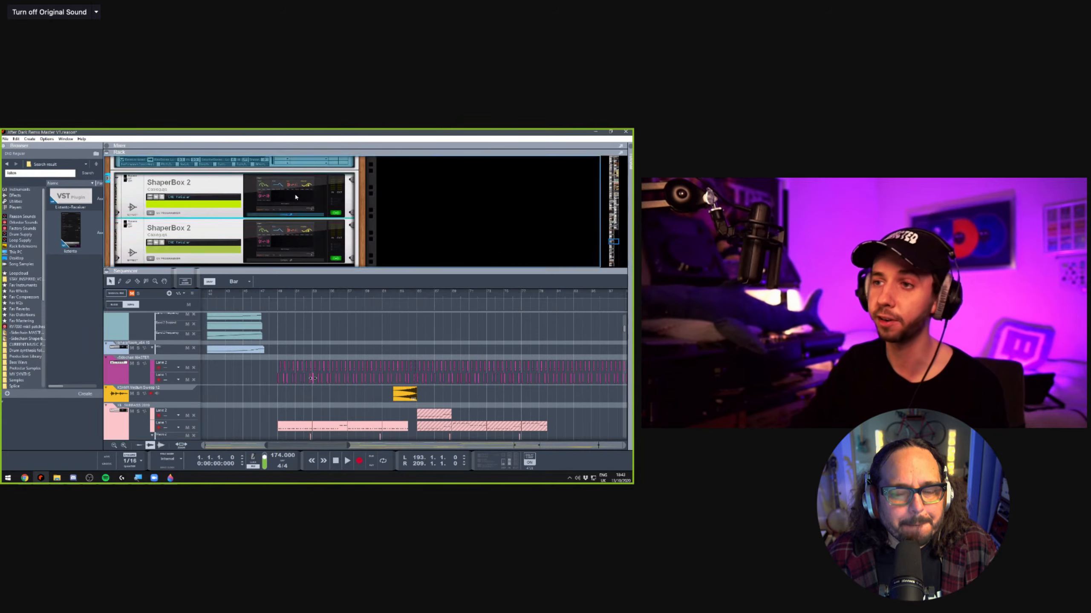
{"action": "left_click", "coordinate": [412, 168]}
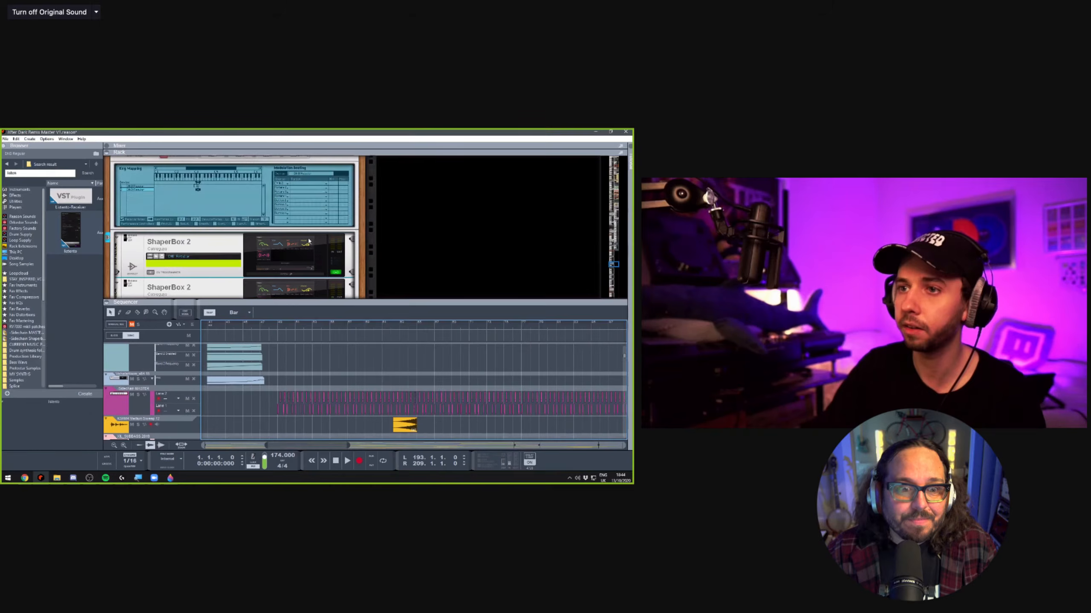
Hide the sidechain combinator's programmer and slightly reduce the rack's height
{"action": "scroll", "coordinate": [160, 215], "scroll_direction": "up", "scroll_amount": 2}
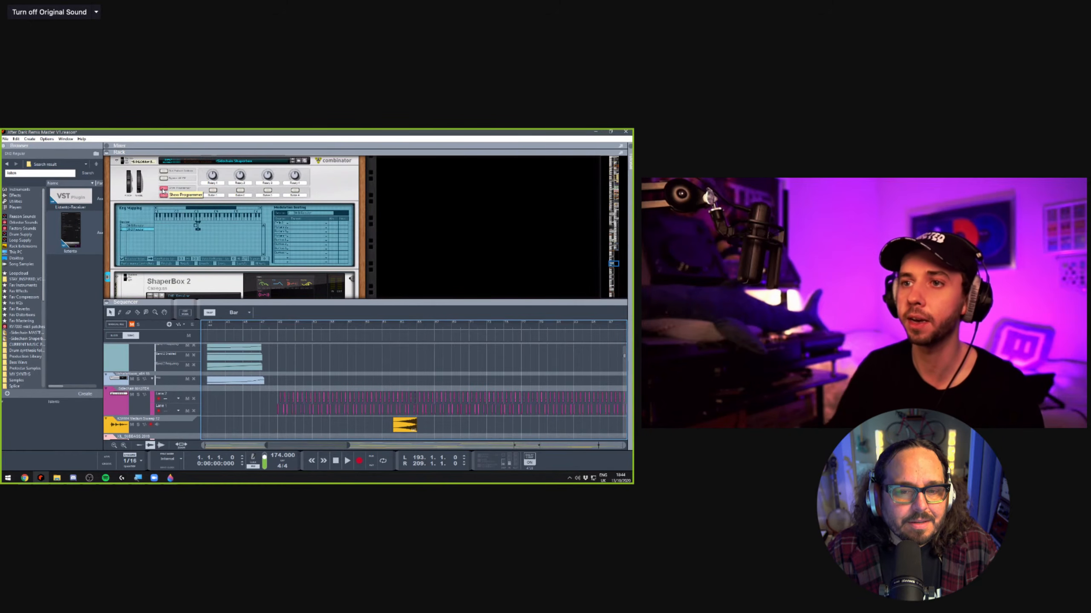
{"action": "left_click", "coordinate": [164, 189]}
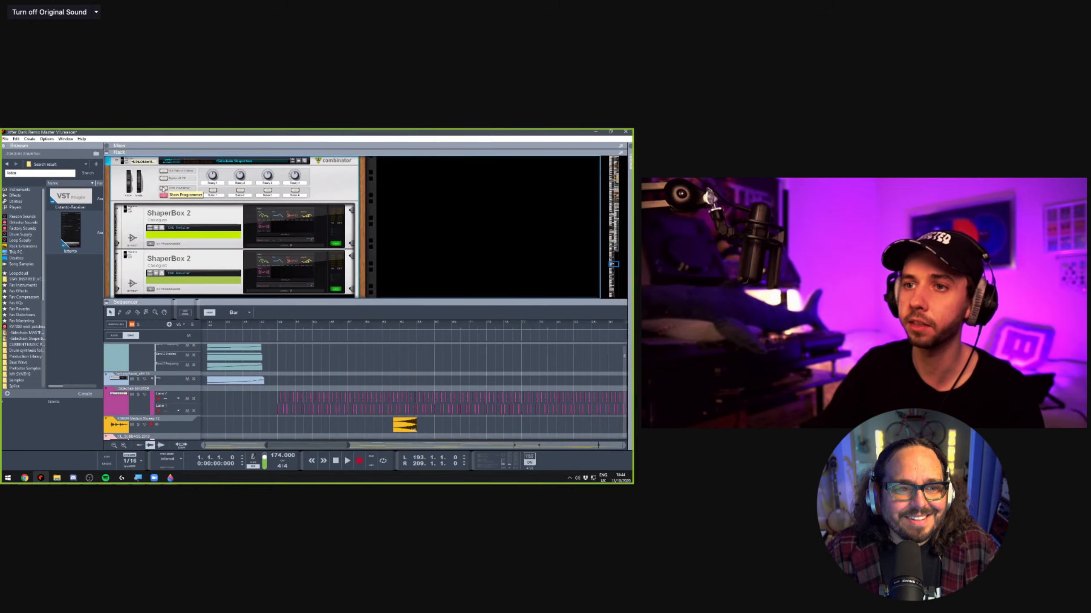
{"action": "mouse_move", "coordinate": [298, 302]}
{"action": "left_mouse_down"}
{"action": "mouse_move", "coordinate": [301, 282]}
{"action": "mouse_move", "coordinate": [303, 293]}
{"action": "left_mouse_up"}
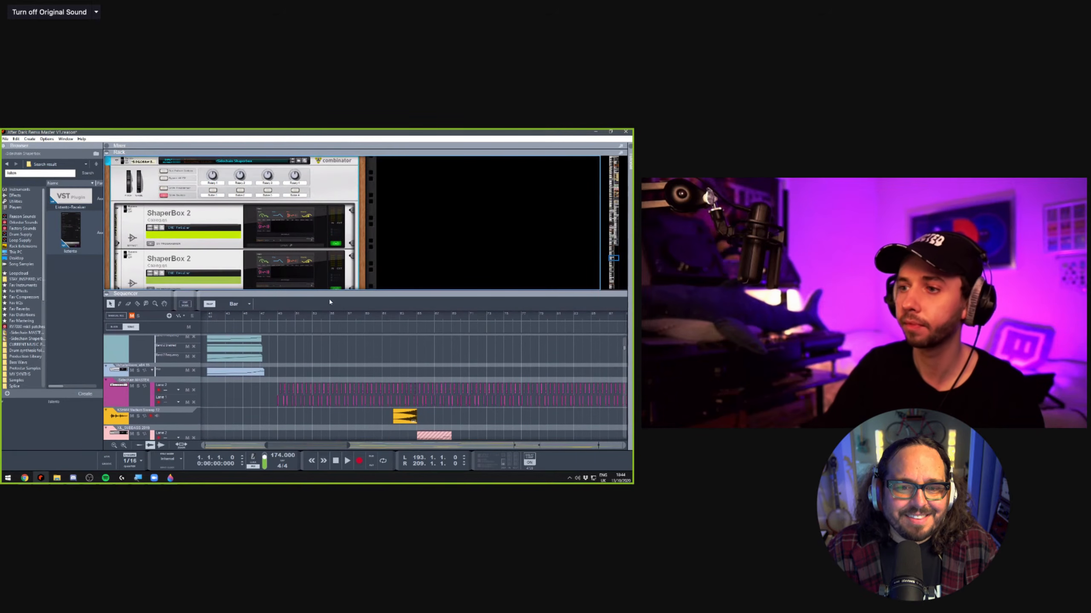
Review the master section devices at the start of the rack, enlarge the sequencer, and browse the upper arrangement tracks
{"action": "left_click_drag", "start_coordinate": [612, 245], "coordinate": [603, 160]}
{"action": "scroll", "coordinate": [604, 159], "scroll_direction": "up", "scroll_amount": 6}
{"action": "scroll", "coordinate": [398, 208], "scroll_direction": "down", "scroll_amount": 3}
{"action": "scroll", "coordinate": [397, 208], "scroll_direction": "up", "scroll_amount": 2}
{"action": "scroll", "coordinate": [399, 208], "scroll_direction": "down", "scroll_amount": 3}
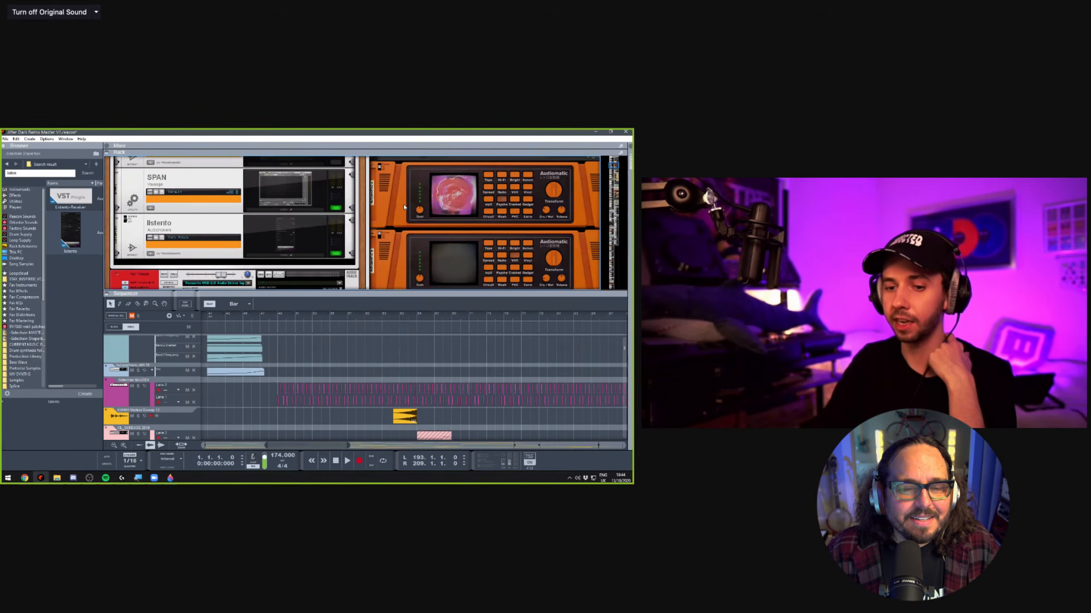
{"action": "scroll", "coordinate": [404, 208], "scroll_direction": "down", "scroll_amount": 4}
{"action": "left_click_drag", "start_coordinate": [431, 296], "coordinate": [430, 256]}
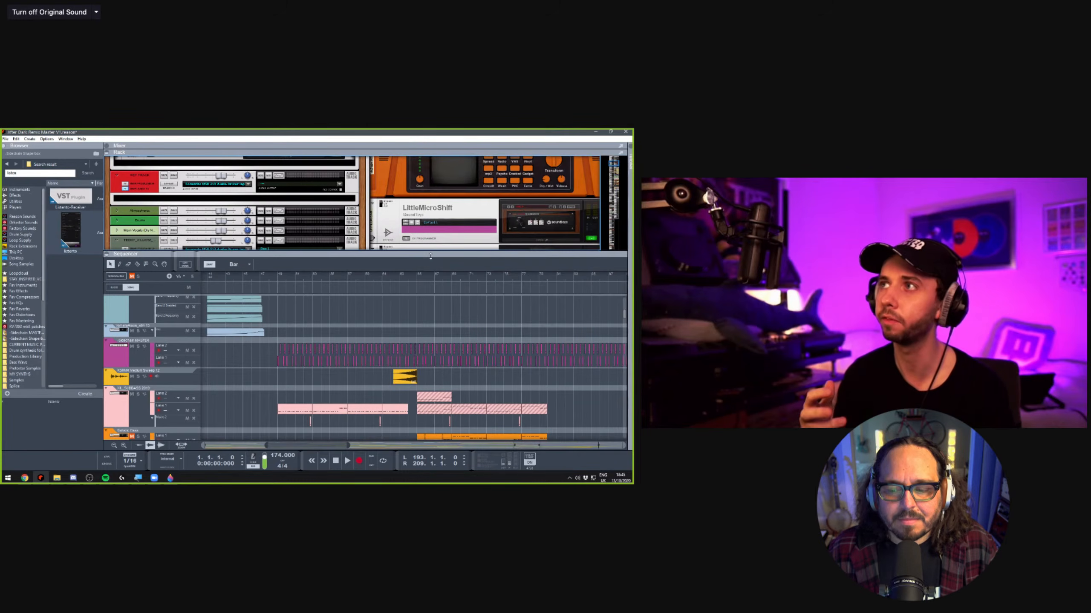
{"action": "scroll", "coordinate": [378, 316], "scroll_direction": "up", "scroll_amount": 1}
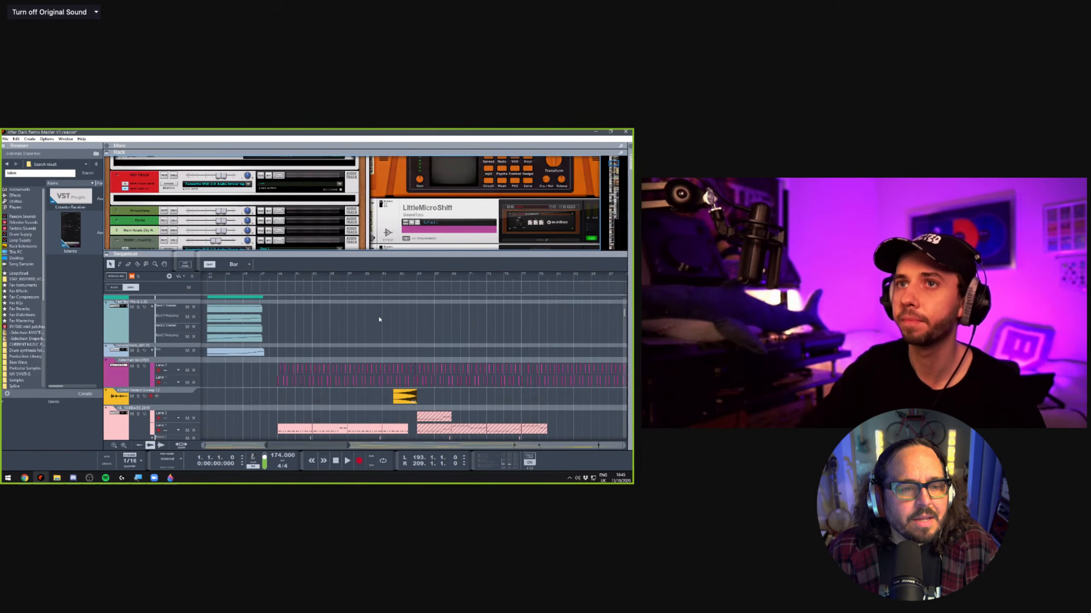
{"action": "scroll", "coordinate": [385, 321], "scroll_direction": "up", "scroll_amount": 3}
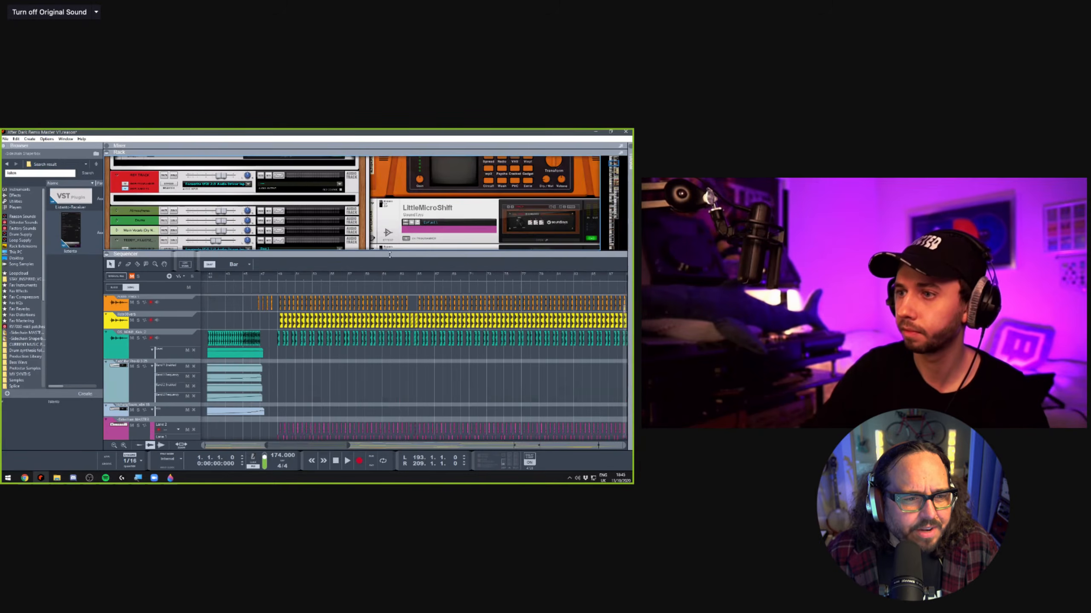
Add a Gain device from the favourite effects between SPAN and the last Listento in the master section
{"action": "key", "text": "F7"}
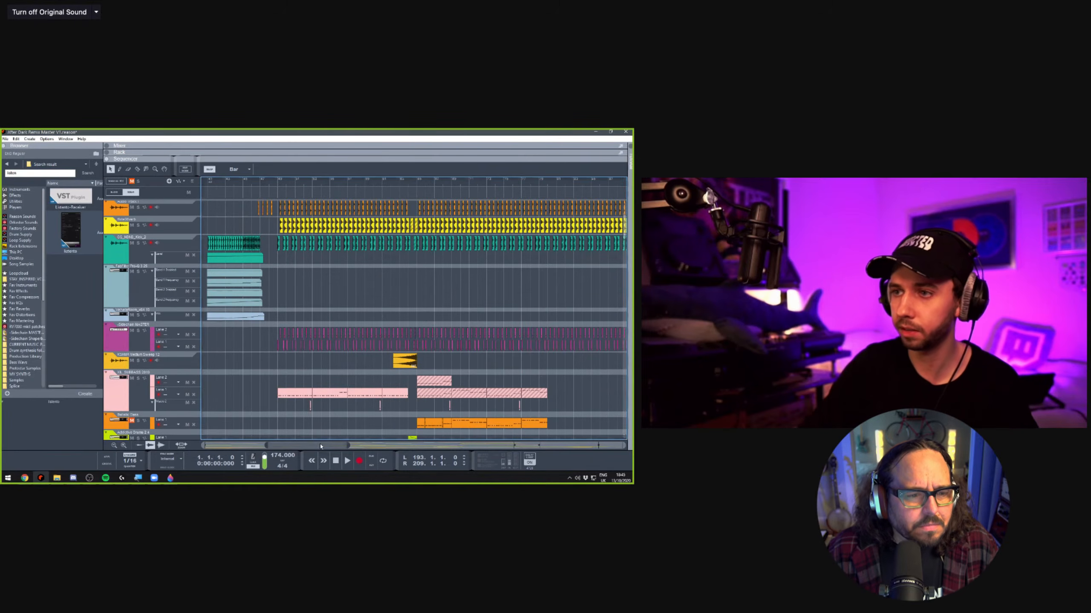
{"action": "key", "text": "F6"}
{"action": "left_click", "coordinate": [605, 159]}
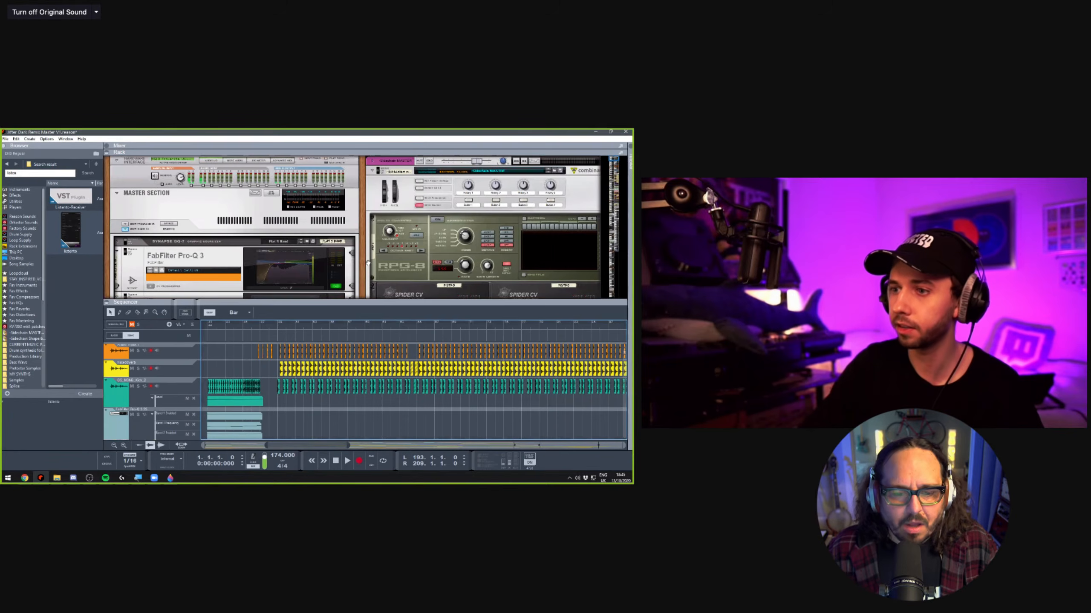
{"action": "left_click_drag", "start_coordinate": [300, 302], "coordinate": [300, 352]}
{"action": "scroll", "coordinate": [143, 235], "scroll_direction": "down", "scroll_amount": 8}
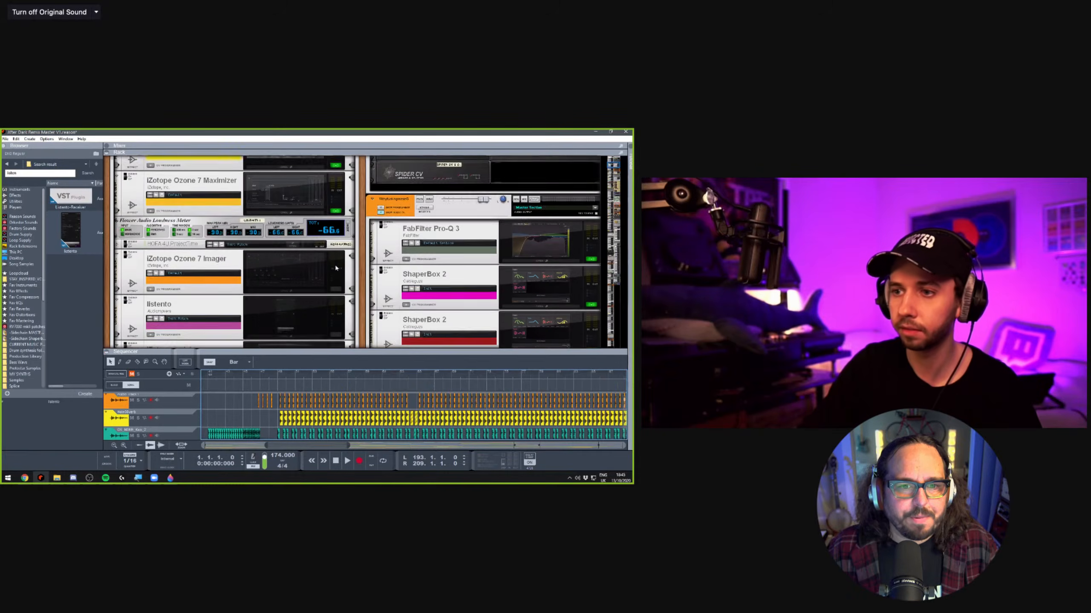
{"action": "scroll", "coordinate": [143, 234], "scroll_direction": "down", "scroll_amount": 1}
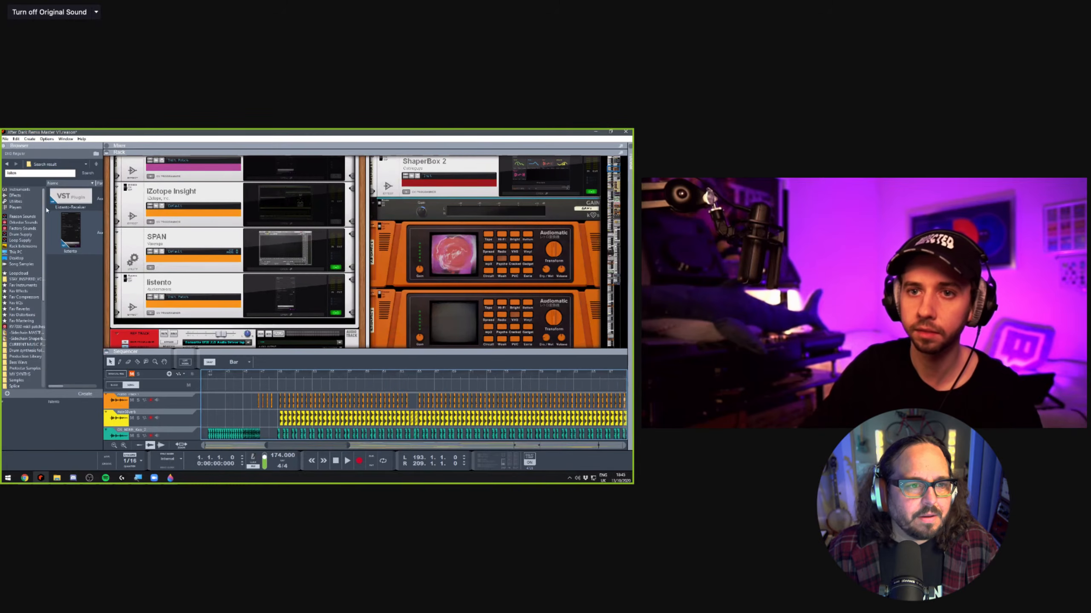
{"action": "left_click", "coordinate": [18, 291]}
{"action": "left_click_drag", "start_coordinate": [69, 232], "coordinate": [195, 277]}
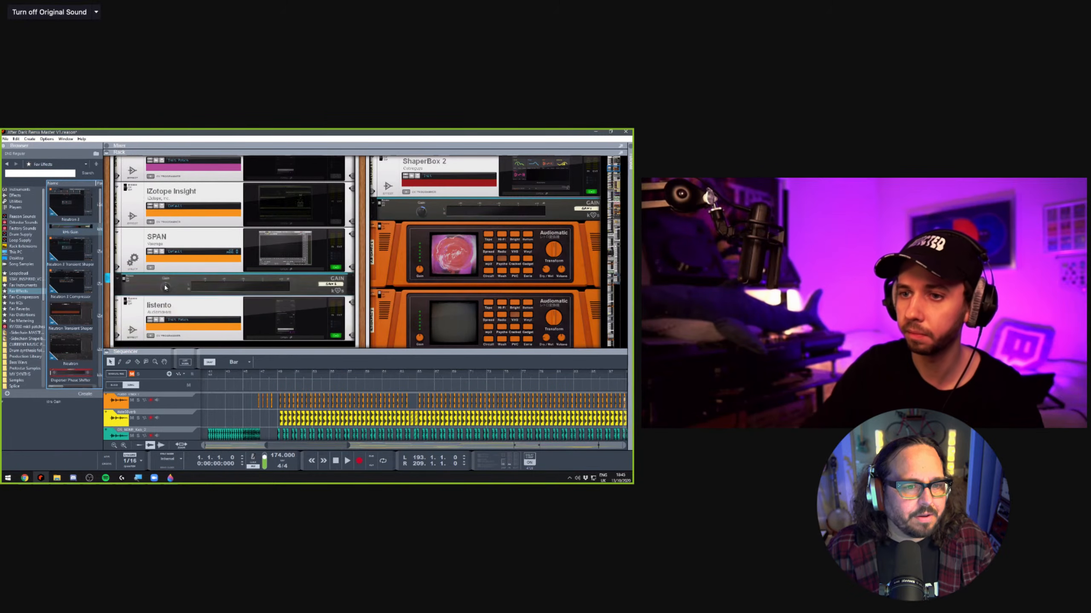
Enlarge the sequencer, show the beginning of the arrangement, and start playback
{"action": "left_click_drag", "start_coordinate": [330, 308], "coordinate": [343, 191]}
{"action": "scroll", "coordinate": [365, 320], "scroll_direction": "left", "scroll_amount": 5}
{"action": "scroll", "coordinate": [365, 320], "scroll_direction": "down", "scroll_amount": 3}
{"action": "scroll", "coordinate": [362, 276], "scroll_direction": "down", "scroll_amount": 2}
{"action": "scroll", "coordinate": [313, 308], "scroll_direction": "up", "scroll_amount": 3}
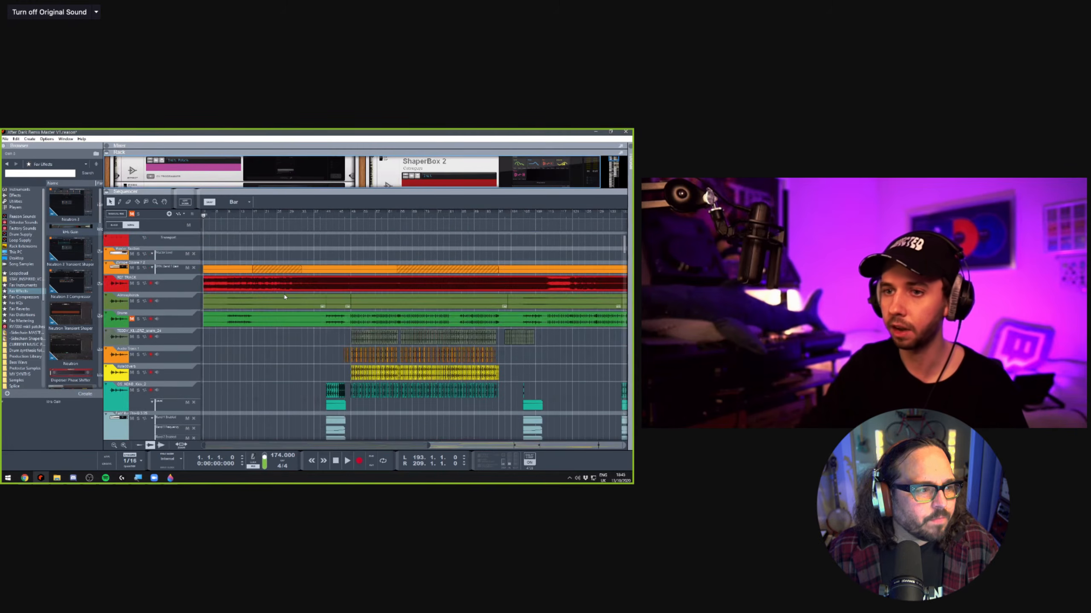
{"action": "scroll", "coordinate": [284, 296], "scroll_direction": "down", "scroll_amount": 10}
{"action": "key", "text": "space"}
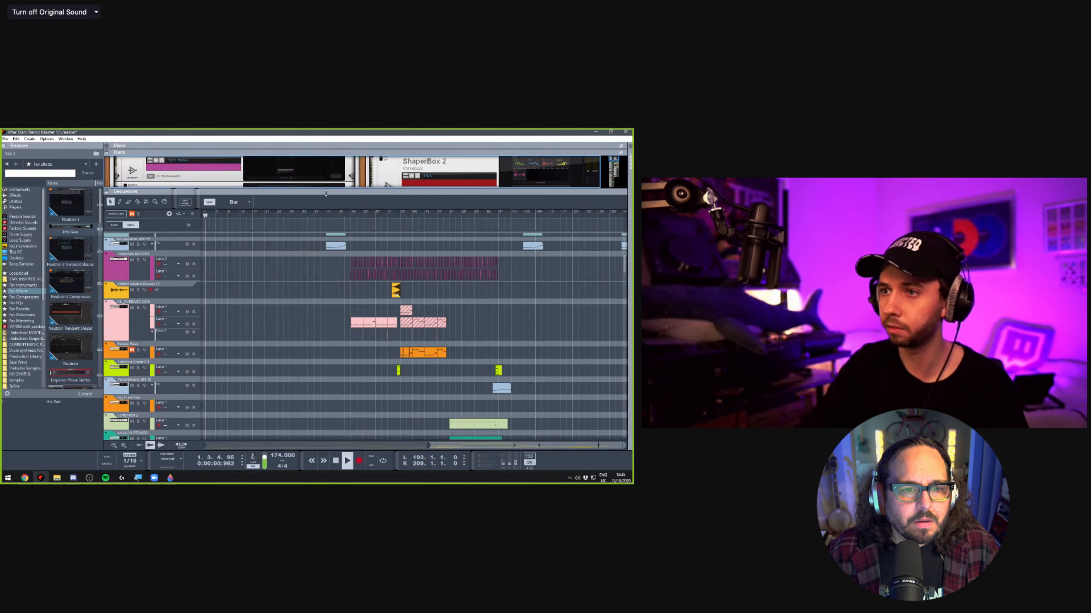
Browse the arrangement's tracks during playback, adjusting the rack height to view the master devices
{"action": "left_click_drag", "start_coordinate": [326, 193], "coordinate": [339, 272]}
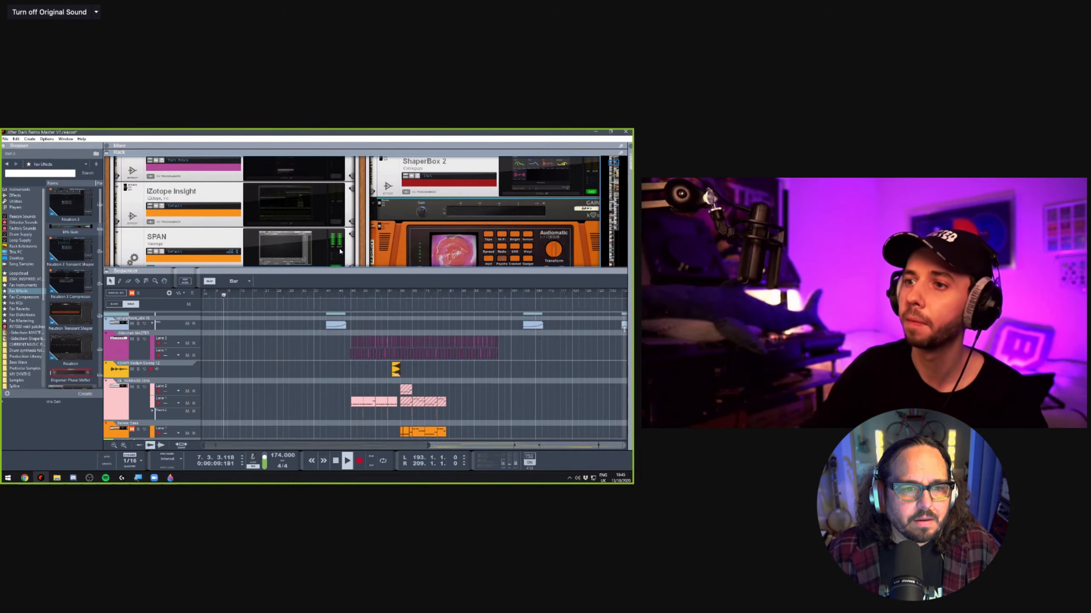
{"action": "scroll", "coordinate": [310, 344], "scroll_direction": "up", "scroll_amount": 10}
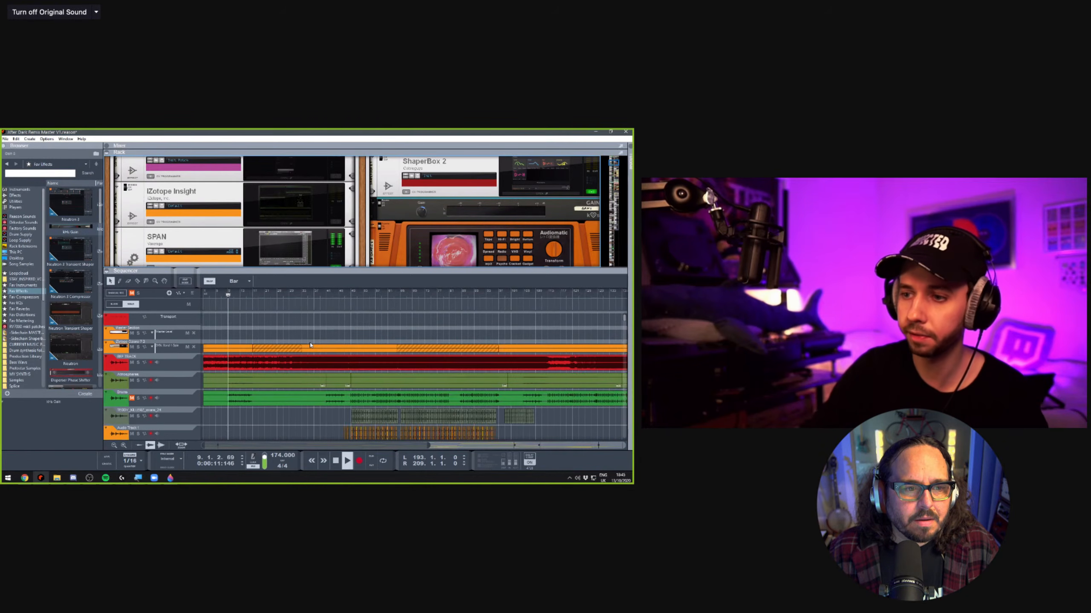
{"action": "scroll", "coordinate": [310, 344], "scroll_direction": "down", "scroll_amount": 15}
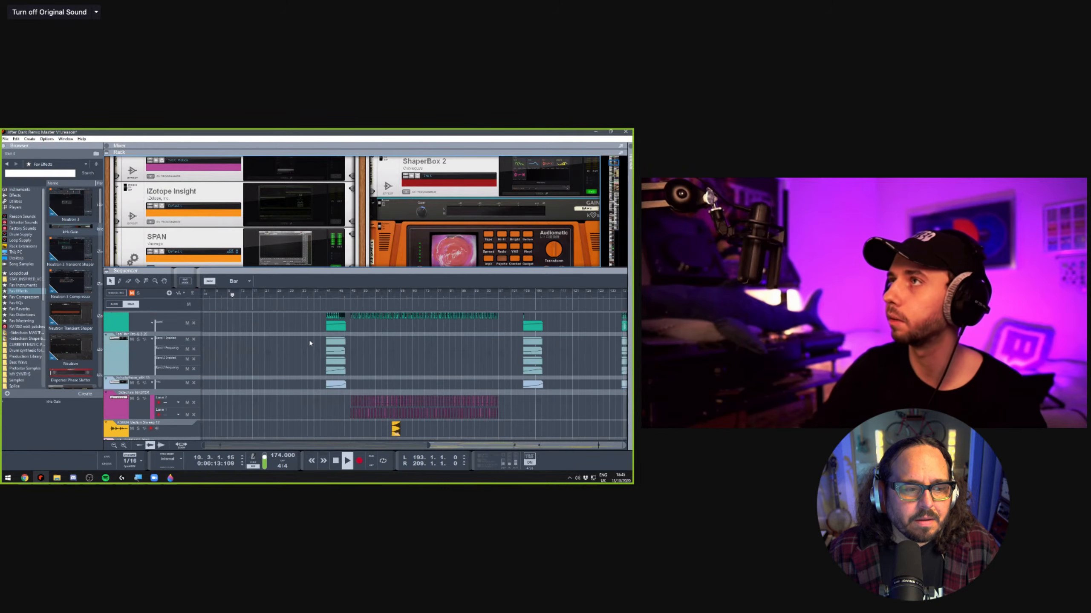
{"action": "scroll", "coordinate": [306, 336], "scroll_direction": "down", "scroll_amount": 3}
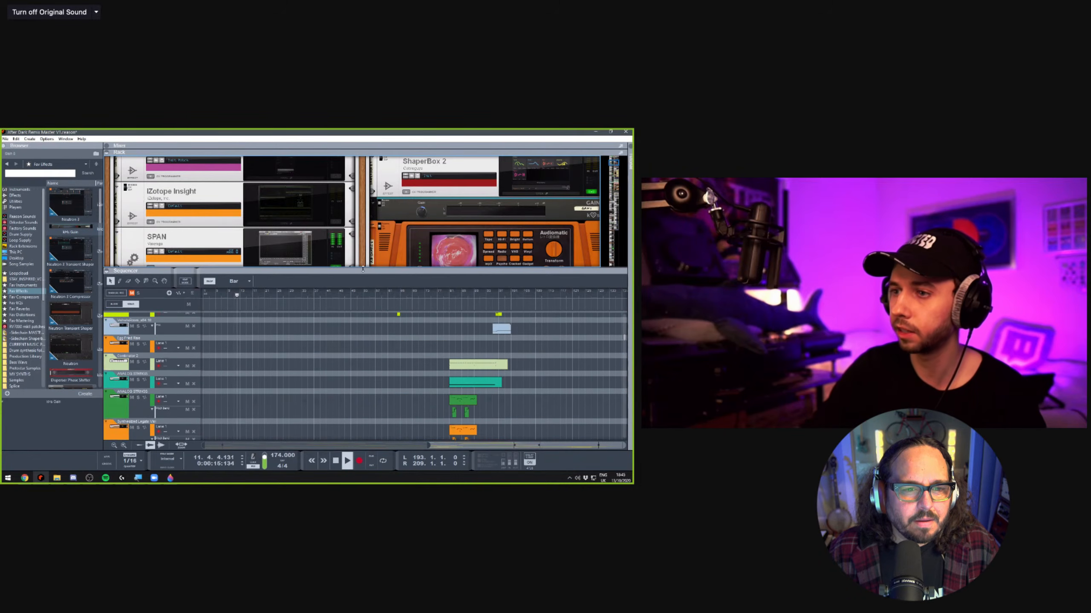
{"action": "left_click_drag", "start_coordinate": [363, 269], "coordinate": [363, 226]}
{"action": "scroll", "coordinate": [352, 292], "scroll_direction": "down", "scroll_amount": 15}
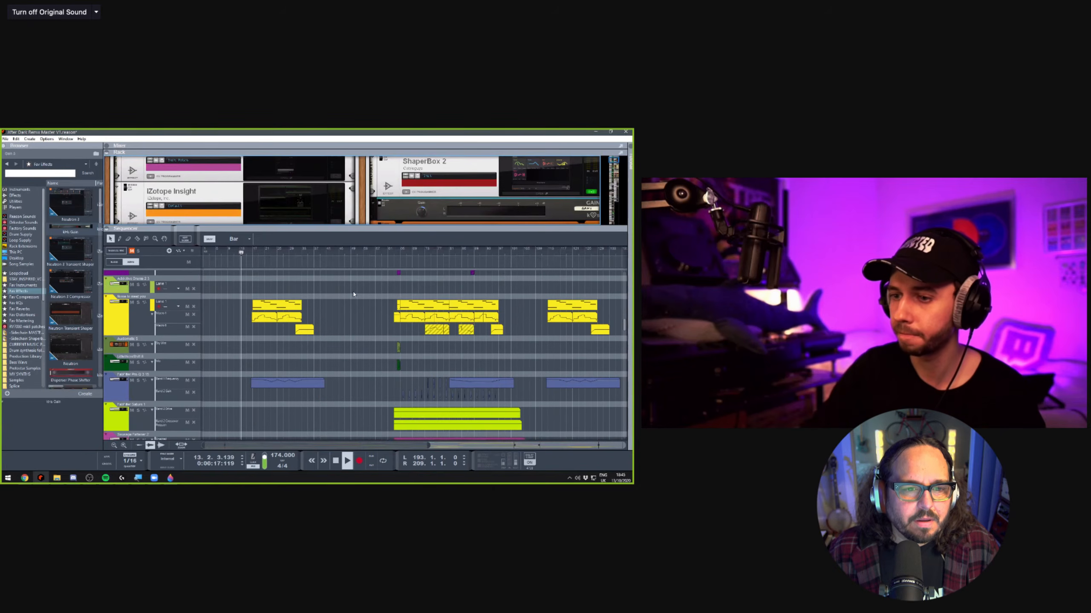
Select the yellow Phase Plant instrument track and open its Phase Plant editor
{"action": "left_click_drag", "start_coordinate": [353, 229], "coordinate": [353, 204]}
{"action": "scroll", "coordinate": [172, 285], "scroll_direction": "up", "scroll_amount": 3}
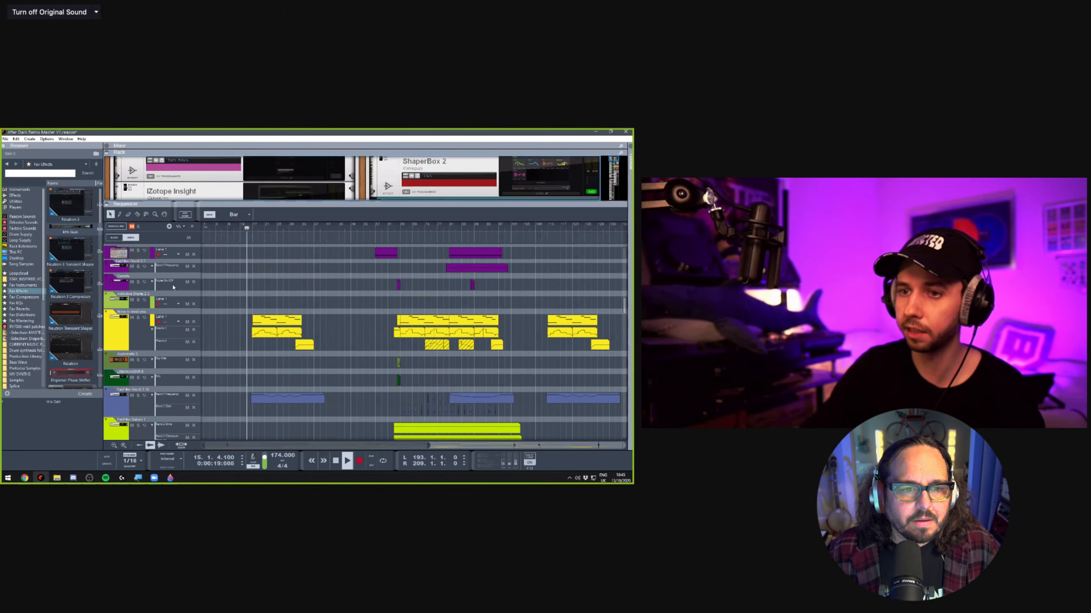
{"action": "left_click", "coordinate": [137, 330]}
{"action": "scroll", "coordinate": [283, 181], "scroll_direction": "up", "scroll_amount": 1}
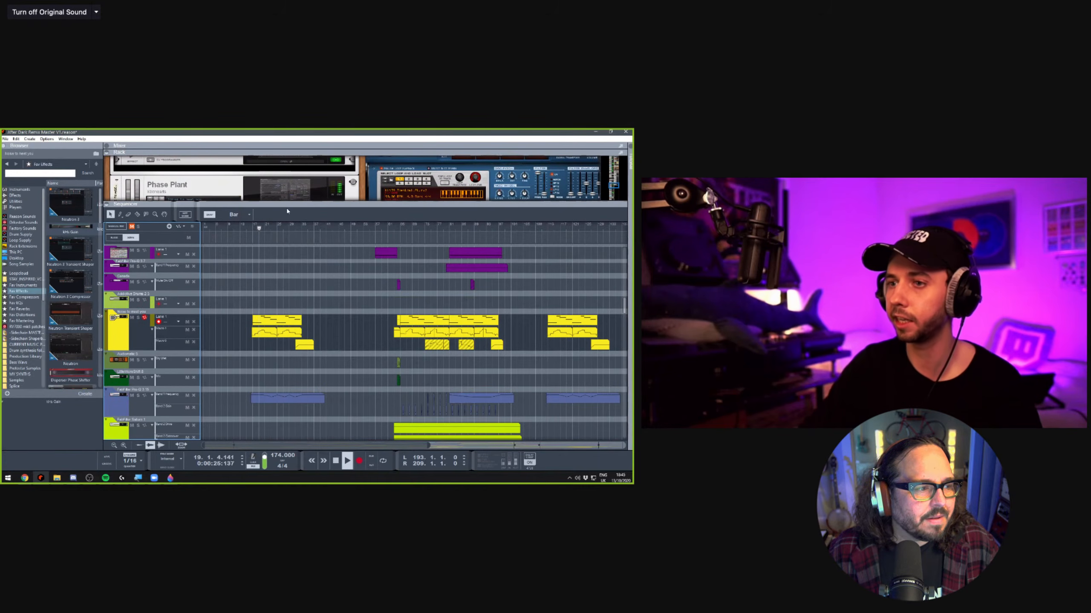
{"action": "left_click", "coordinate": [297, 190]}
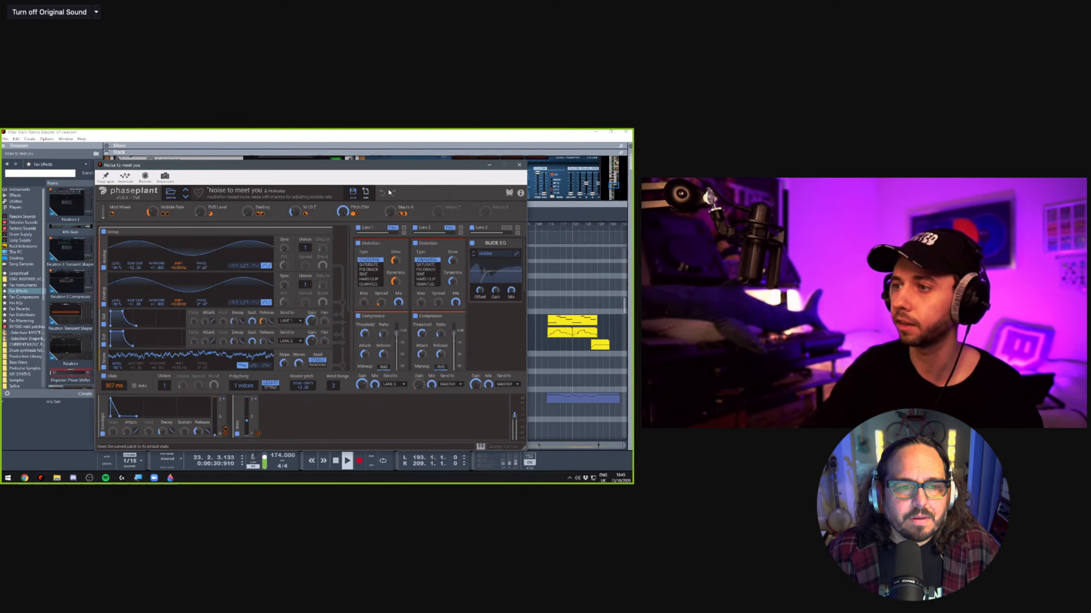
Close the Phase Plant editor and inspect an automation clip on the yellow instrument track up close
{"action": "left_click", "coordinate": [519, 166]}
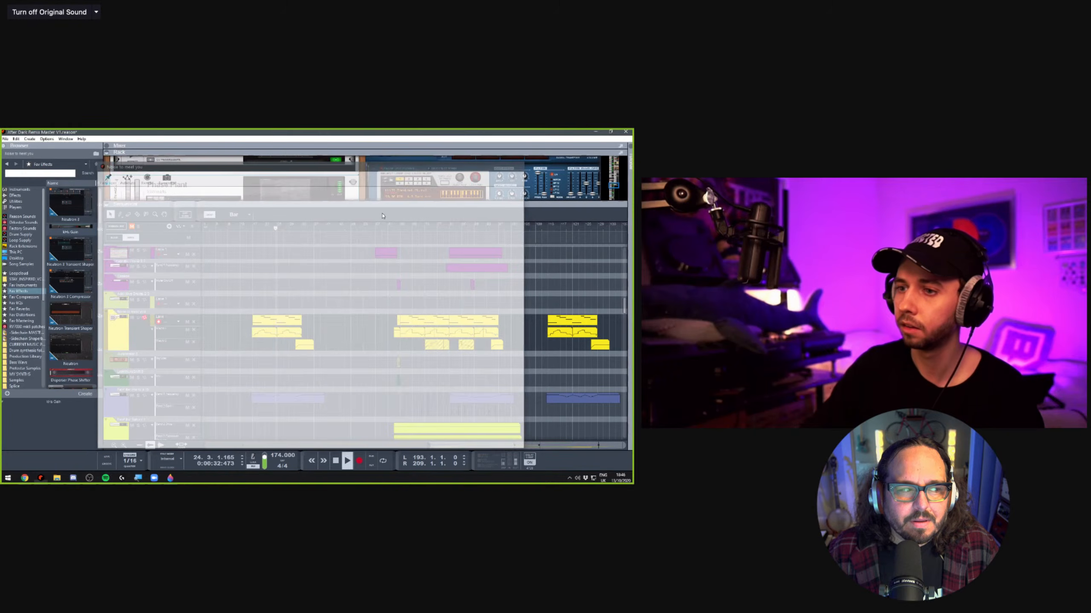
{"action": "double_click", "coordinate": [284, 336]}
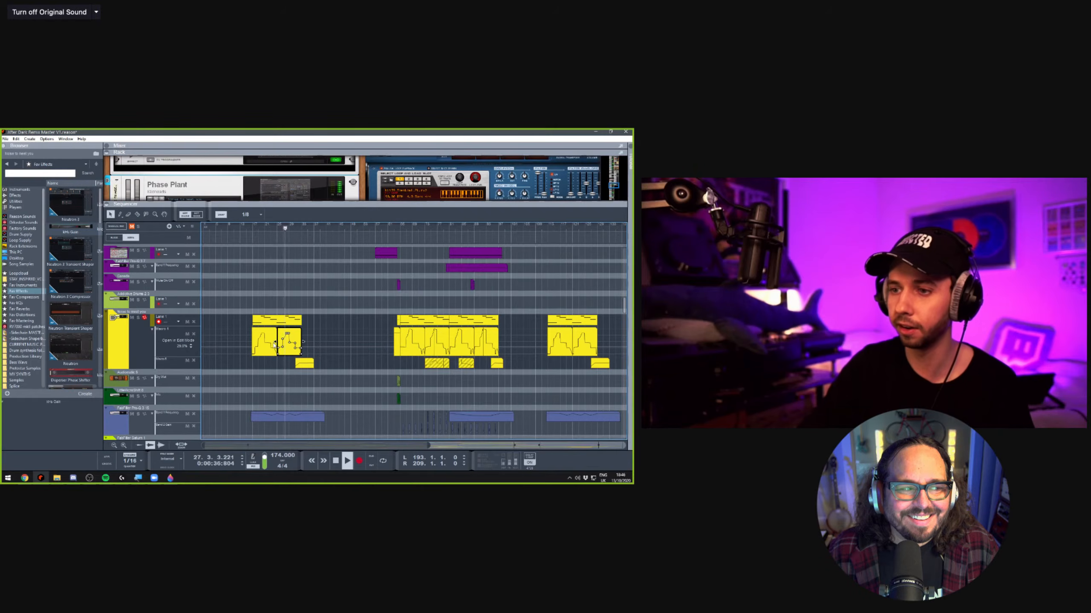
{"action": "scroll", "coordinate": [273, 346], "scroll_direction": "up", "scroll_amount": 4}
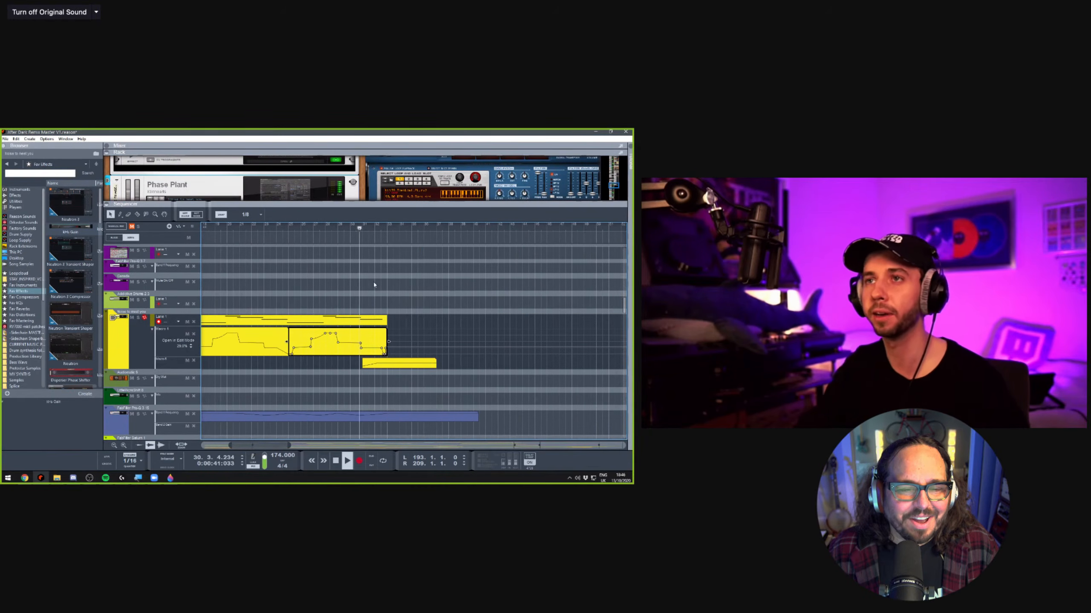
{"action": "left_click", "coordinate": [385, 282]}
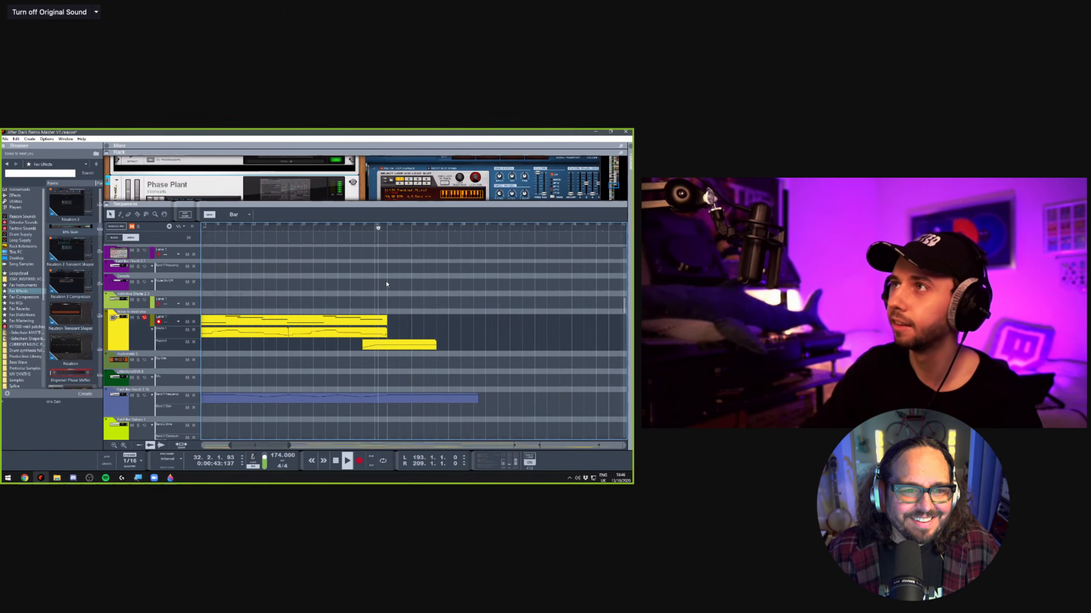
Browse from the yellow instrument track down through the audio tracks while the arrangement plays
{"action": "scroll", "coordinate": [384, 285], "scroll_direction": "down", "scroll_amount": 4}
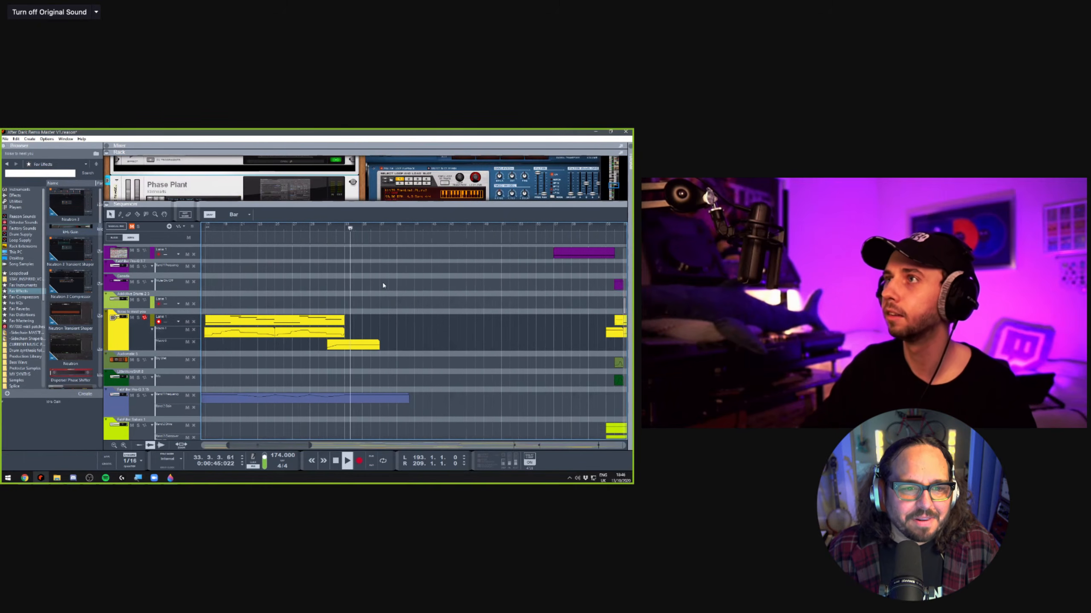
{"action": "scroll", "coordinate": [381, 285], "scroll_direction": "right", "scroll_amount": 3}
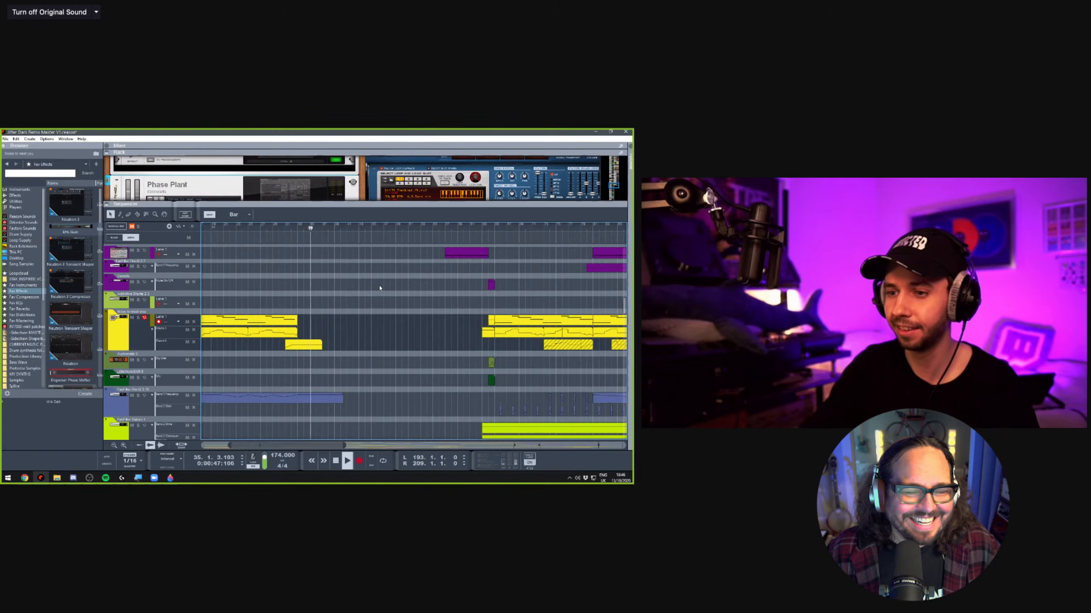
{"action": "scroll", "coordinate": [380, 288], "scroll_direction": "down", "scroll_amount": 3}
{"action": "scroll", "coordinate": [380, 288], "scroll_direction": "up", "scroll_amount": 4}
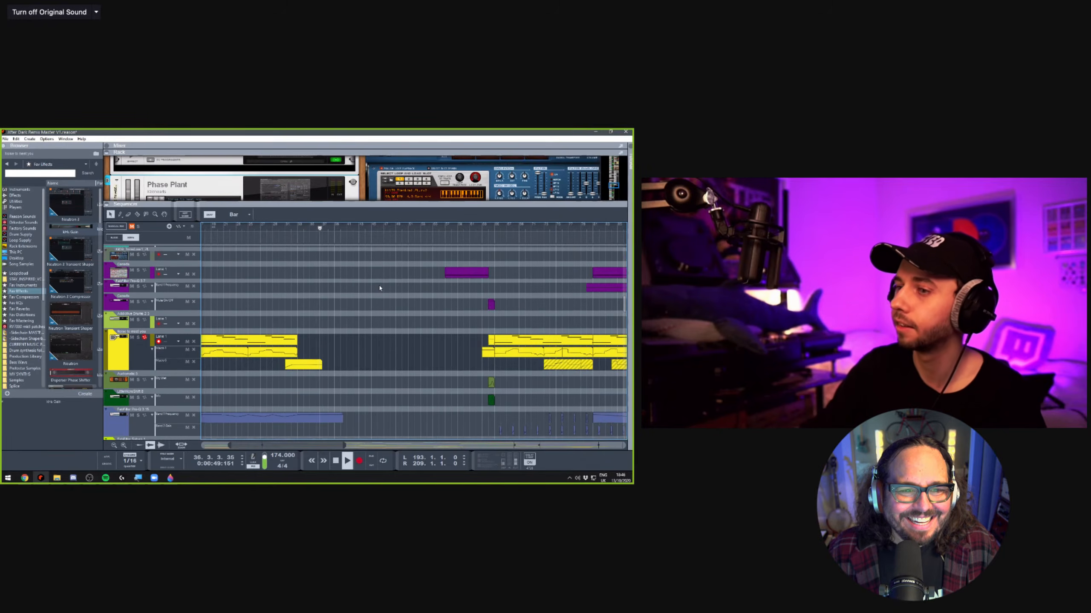
{"action": "scroll", "coordinate": [379, 288], "scroll_direction": "up", "scroll_amount": 3}
{"action": "scroll", "coordinate": [380, 288], "scroll_direction": "down", "scroll_amount": 18}
{"action": "scroll", "coordinate": [379, 288], "scroll_direction": "down", "scroll_amount": 15}
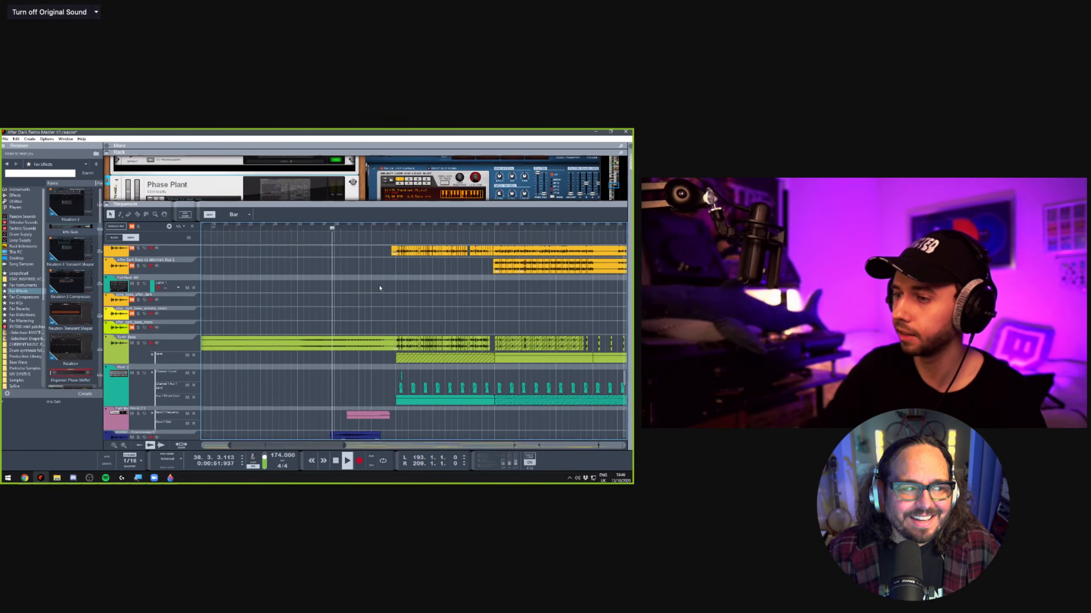
Enlarge the rack and examine the stacked ShaperBox 2 devices during playback
{"action": "scroll", "coordinate": [378, 286], "scroll_direction": "down", "scroll_amount": 10}
{"action": "left_click_drag", "start_coordinate": [289, 203], "coordinate": [289, 282]}
{"action": "scroll", "coordinate": [262, 214], "scroll_direction": "down", "scroll_amount": 6}
{"action": "scroll", "coordinate": [262, 215], "scroll_direction": "down", "scroll_amount": 10}
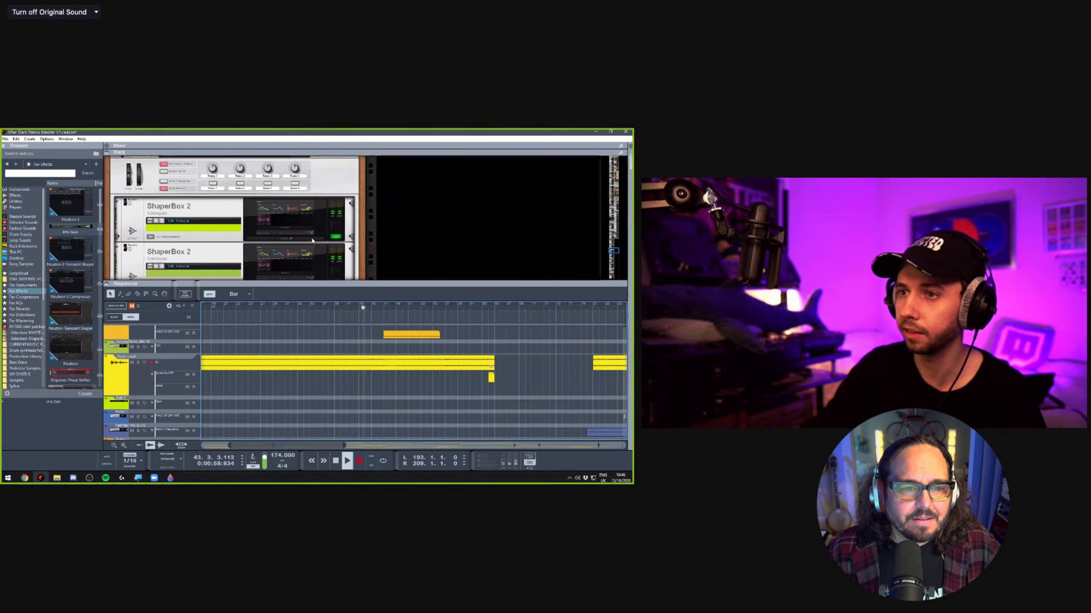
{"action": "scroll", "coordinate": [336, 226], "scroll_direction": "down", "scroll_amount": 1}
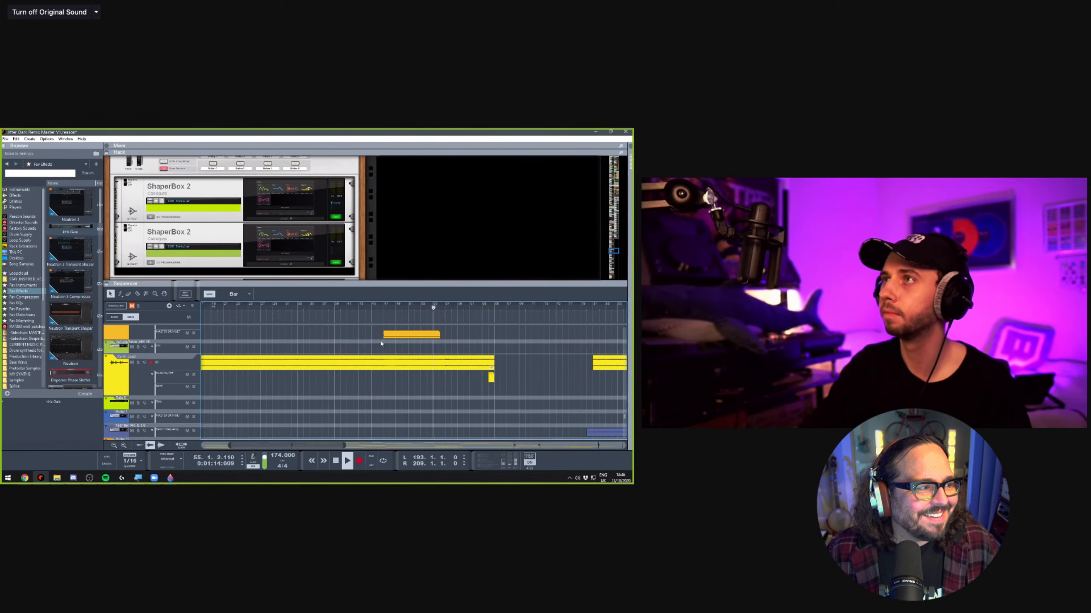
Enlarge the sequencer again and review the orange audio tracks and the tracks above them during playback
{"action": "scroll", "coordinate": [381, 351], "scroll_direction": "right", "scroll_amount": 2}
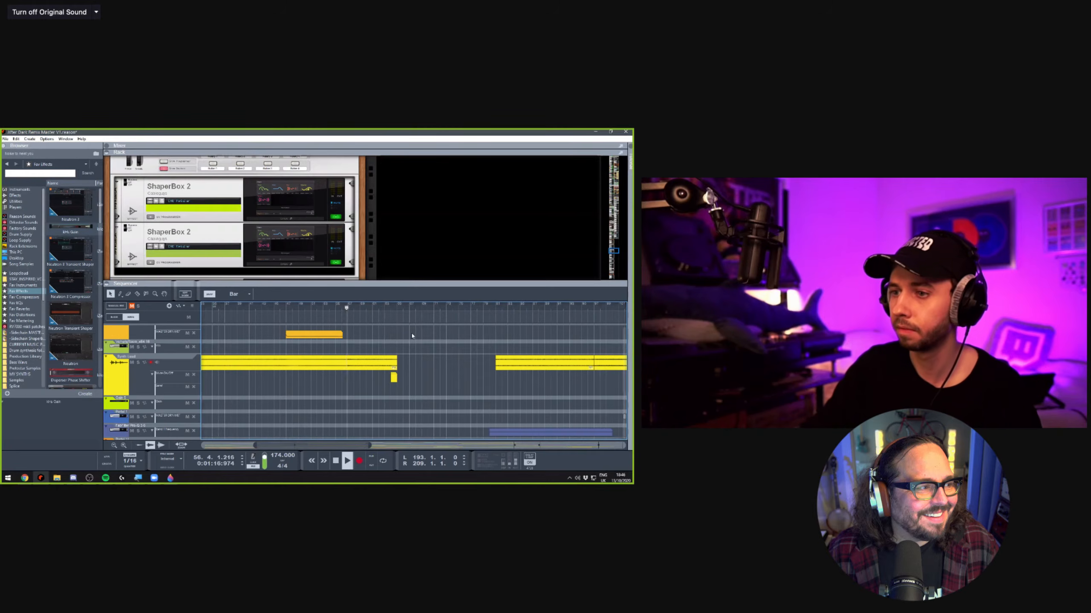
{"action": "scroll", "coordinate": [412, 336], "scroll_direction": "up", "scroll_amount": 1}
{"action": "left_click_drag", "start_coordinate": [403, 282], "coordinate": [406, 233]}
{"action": "scroll", "coordinate": [413, 299], "scroll_direction": "up", "scroll_amount": 3}
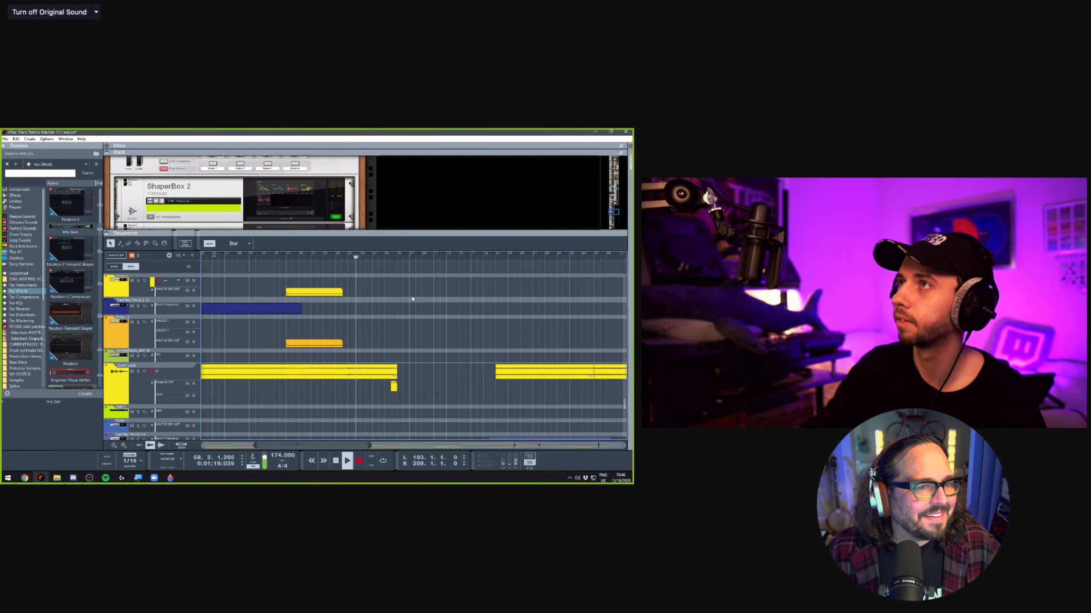
{"action": "scroll", "coordinate": [412, 299], "scroll_direction": "up", "scroll_amount": 10}
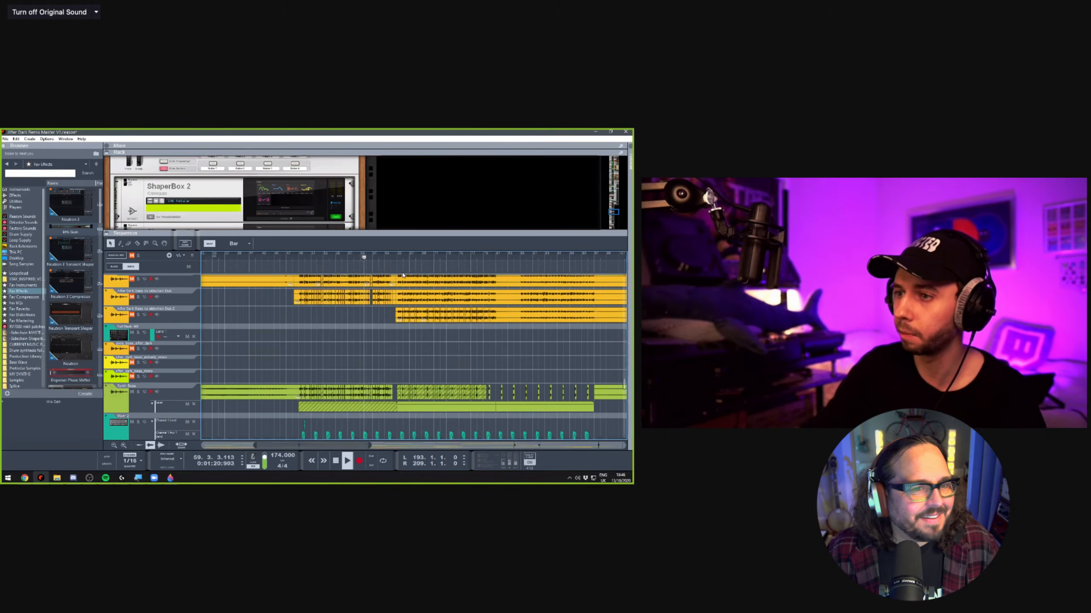
{"action": "scroll", "coordinate": [399, 294], "scroll_direction": "up", "scroll_amount": 5}
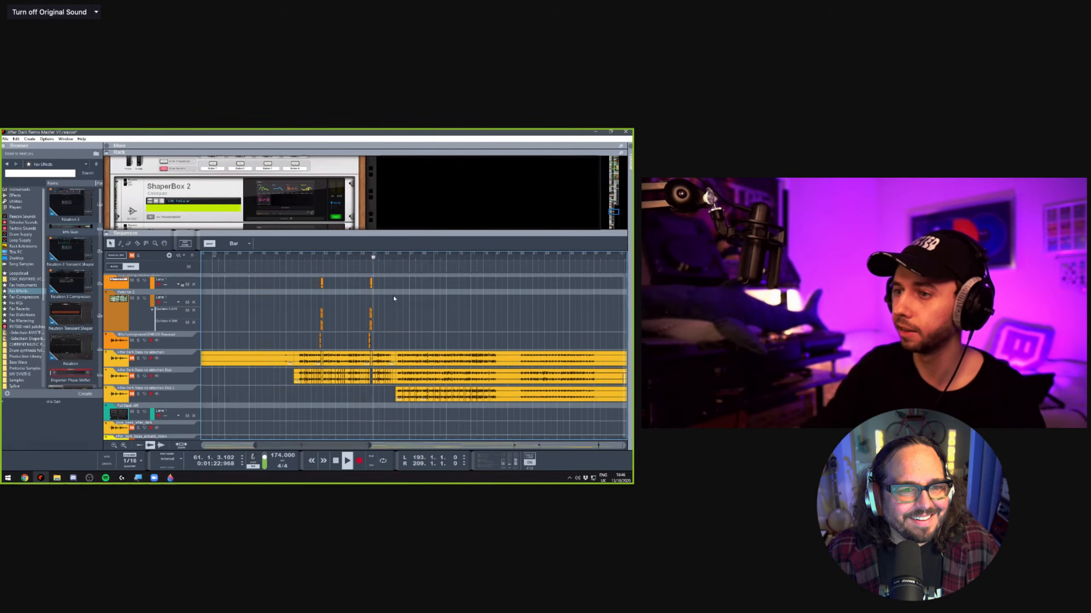
{"action": "scroll", "coordinate": [396, 301], "scroll_direction": "up", "scroll_amount": 1}
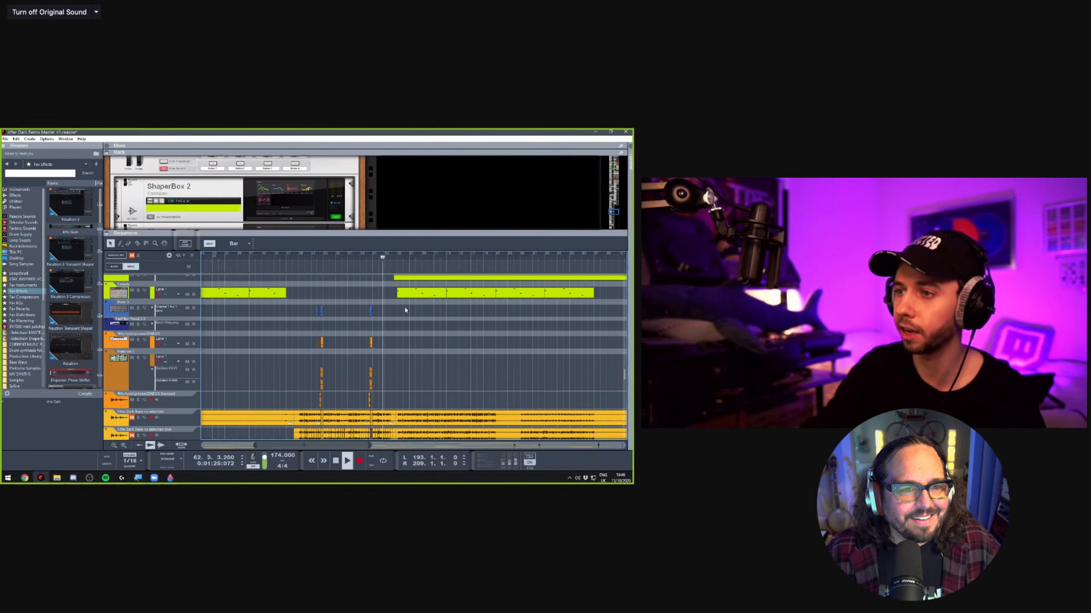
{"action": "scroll", "coordinate": [405, 310], "scroll_direction": "up", "scroll_amount": 2}
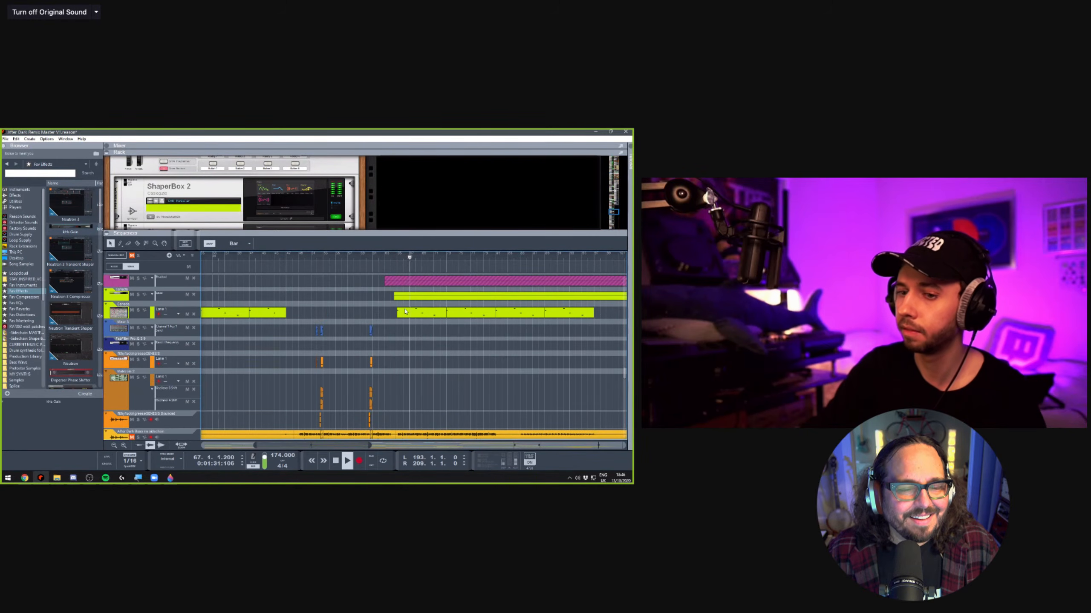
Look over the magenta, yellow and blue tracks that play in the section after bar 65
{"action": "scroll", "coordinate": [403, 317], "scroll_direction": "up", "scroll_amount": 8}
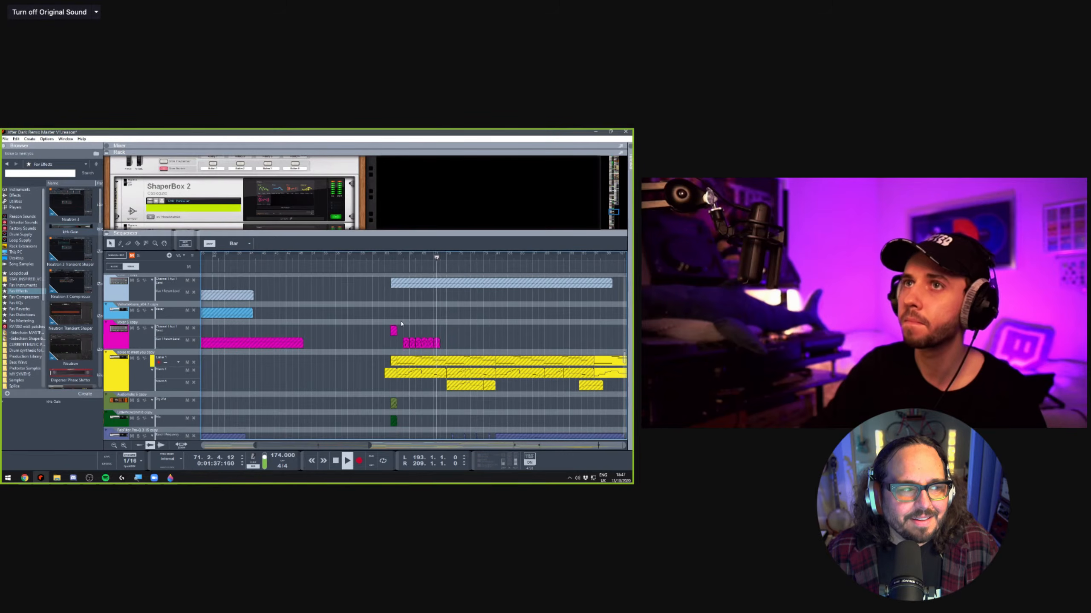
{"action": "scroll", "coordinate": [408, 325], "scroll_direction": "up", "scroll_amount": 3}
{"action": "scroll", "coordinate": [408, 327], "scroll_direction": "down", "scroll_amount": 3}
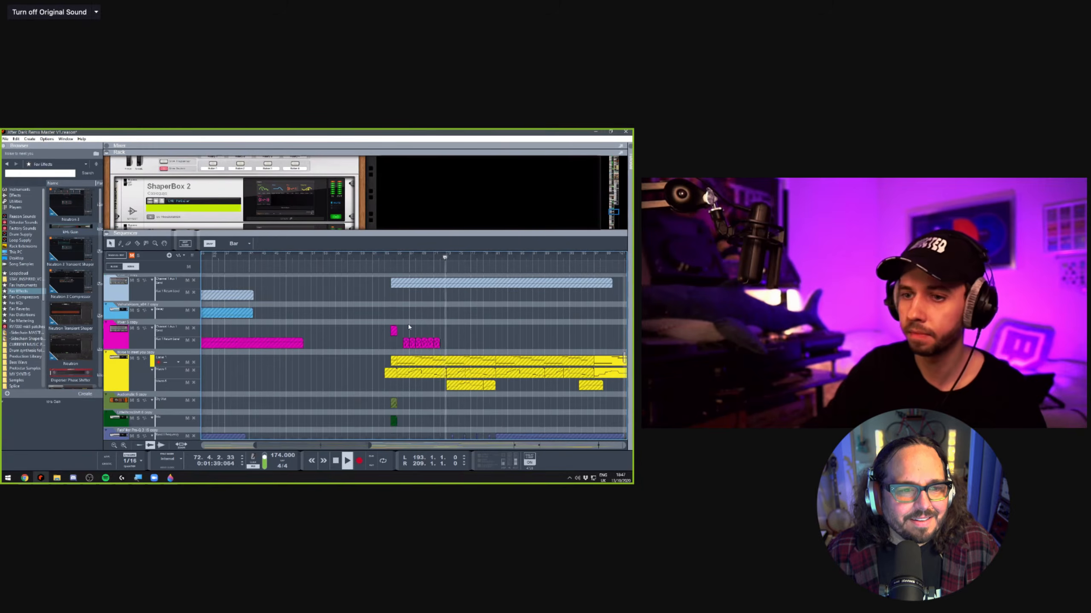
{"action": "scroll", "coordinate": [408, 326], "scroll_direction": "down", "scroll_amount": 10}
{"action": "scroll", "coordinate": [409, 327], "scroll_direction": "up", "scroll_amount": 6}
{"action": "scroll", "coordinate": [409, 327], "scroll_direction": "up", "scroll_amount": 3}
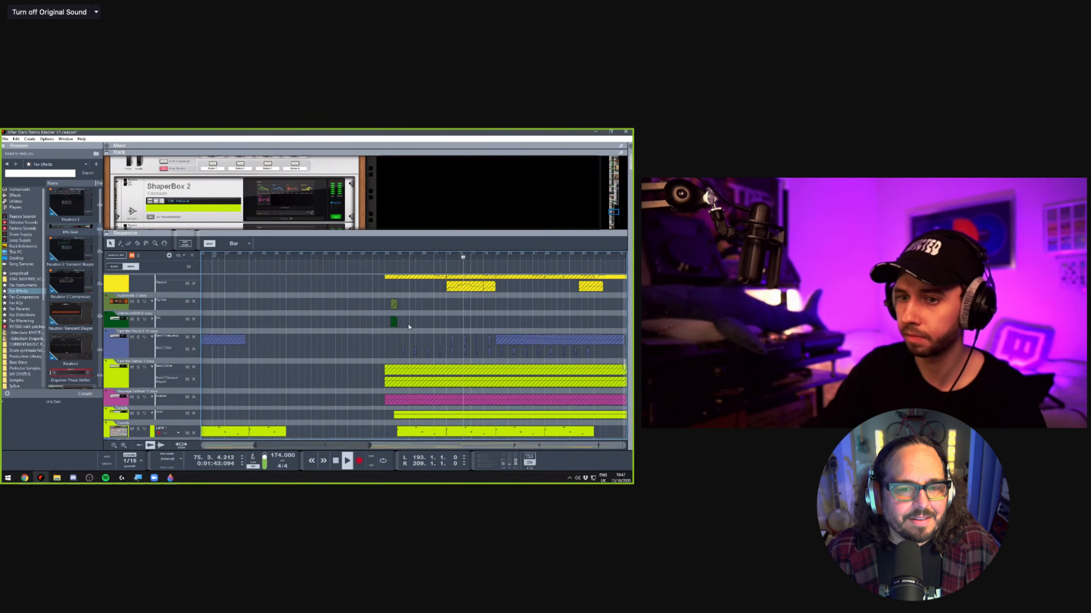
{"action": "scroll", "coordinate": [408, 327], "scroll_direction": "up", "scroll_amount": 5}
{"action": "scroll", "coordinate": [408, 327], "scroll_direction": "down", "scroll_amount": 2}
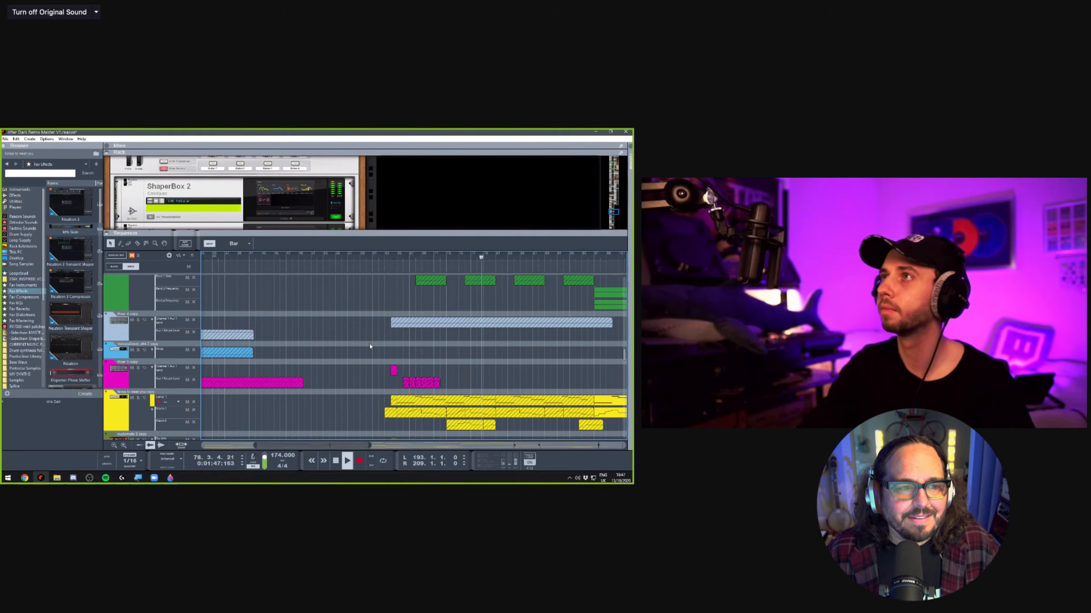
Follow playback into the later bars and return to the original yellow Phase Plant track
{"action": "scroll", "coordinate": [370, 347], "scroll_direction": "right", "scroll_amount": 3}
{"action": "scroll", "coordinate": [387, 341], "scroll_direction": "down", "scroll_amount": 4}
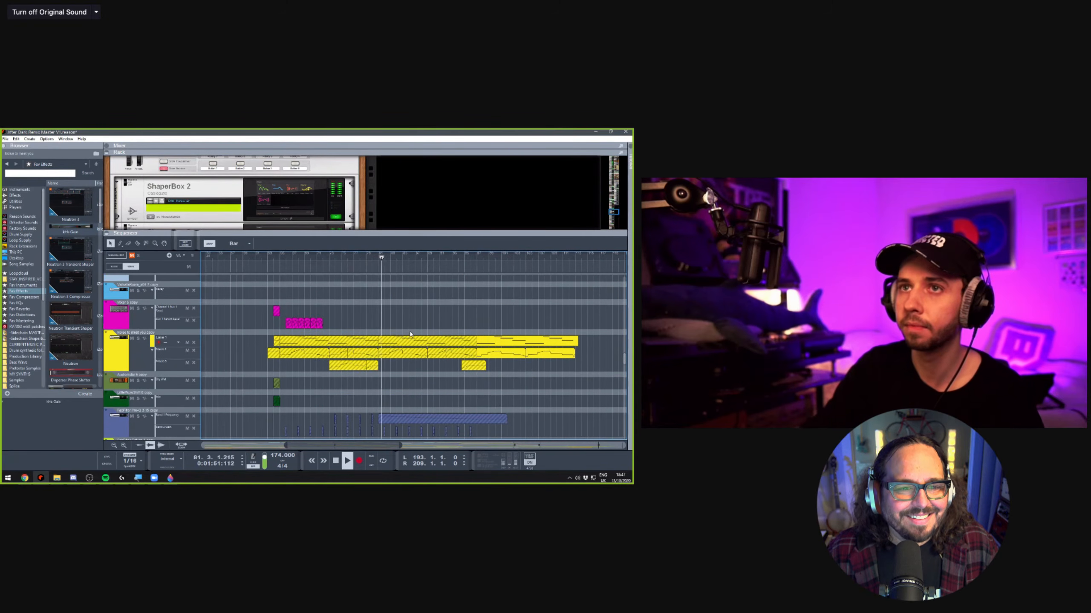
{"action": "scroll", "coordinate": [408, 333], "scroll_direction": "right", "scroll_amount": 3}
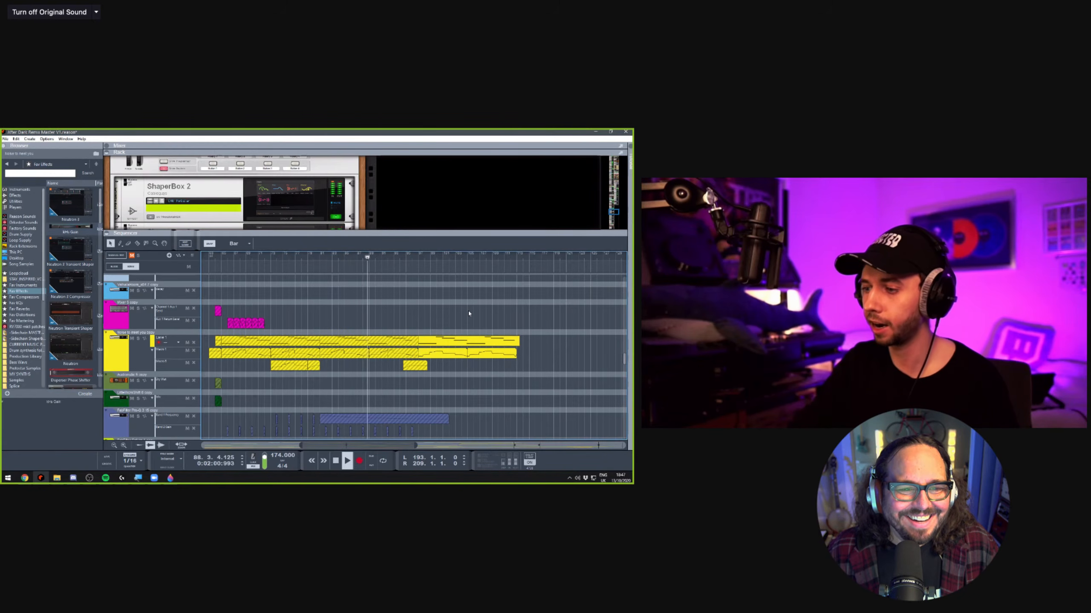
{"action": "scroll", "coordinate": [470, 313], "scroll_direction": "down", "scroll_amount": 3}
{"action": "scroll", "coordinate": [487, 310], "scroll_direction": "right", "scroll_amount": 3}
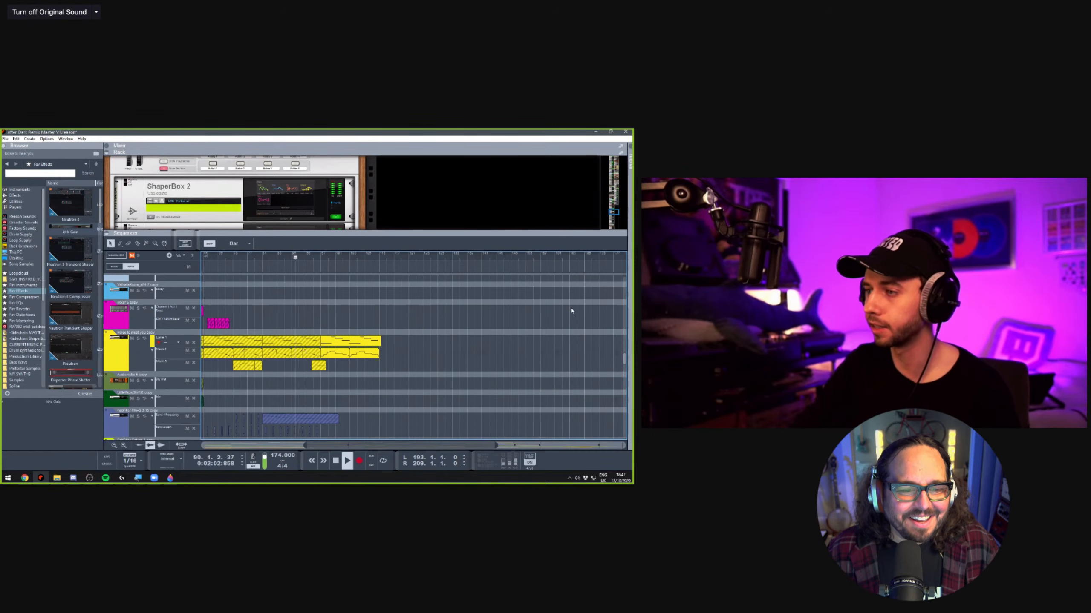
{"action": "scroll", "coordinate": [501, 303], "scroll_direction": "left", "scroll_amount": 3}
{"action": "scroll", "coordinate": [501, 304], "scroll_direction": "up", "scroll_amount": 5}
{"action": "scroll", "coordinate": [499, 306], "scroll_direction": "up", "scroll_amount": 10}
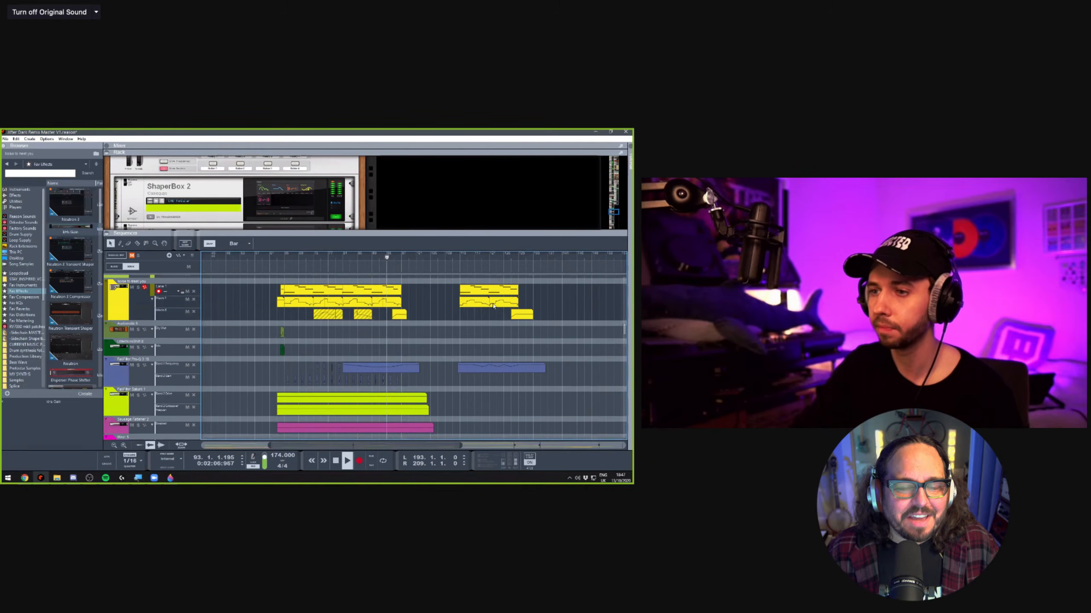
Stop playback and move the song position back to bar 65
{"action": "scroll", "coordinate": [493, 305], "scroll_direction": "up", "scroll_amount": 5}
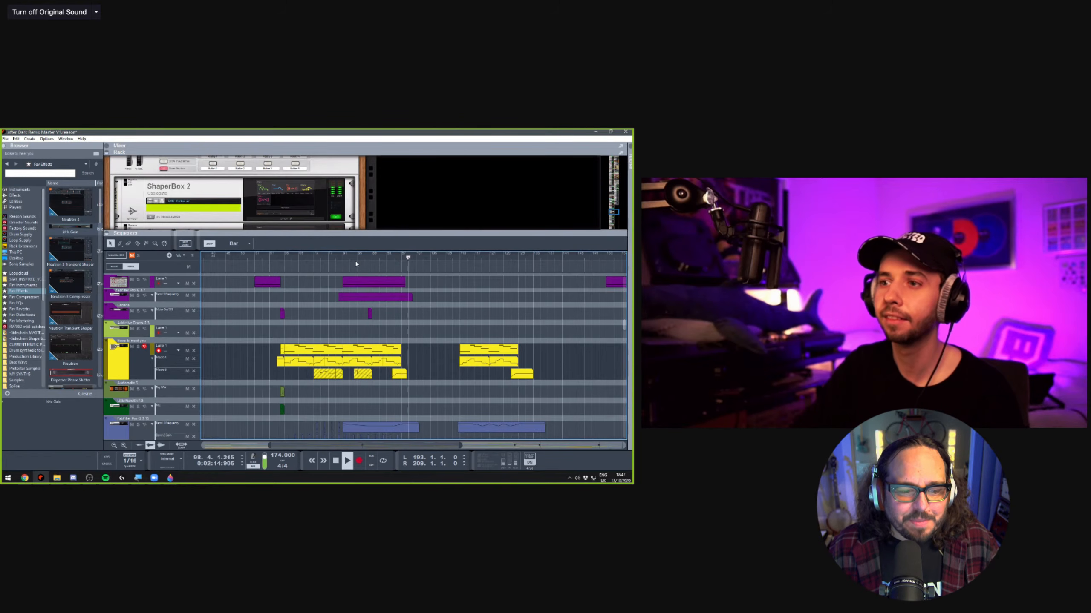
{"action": "key", "text": "space"}
{"action": "left_click", "coordinate": [284, 256]}
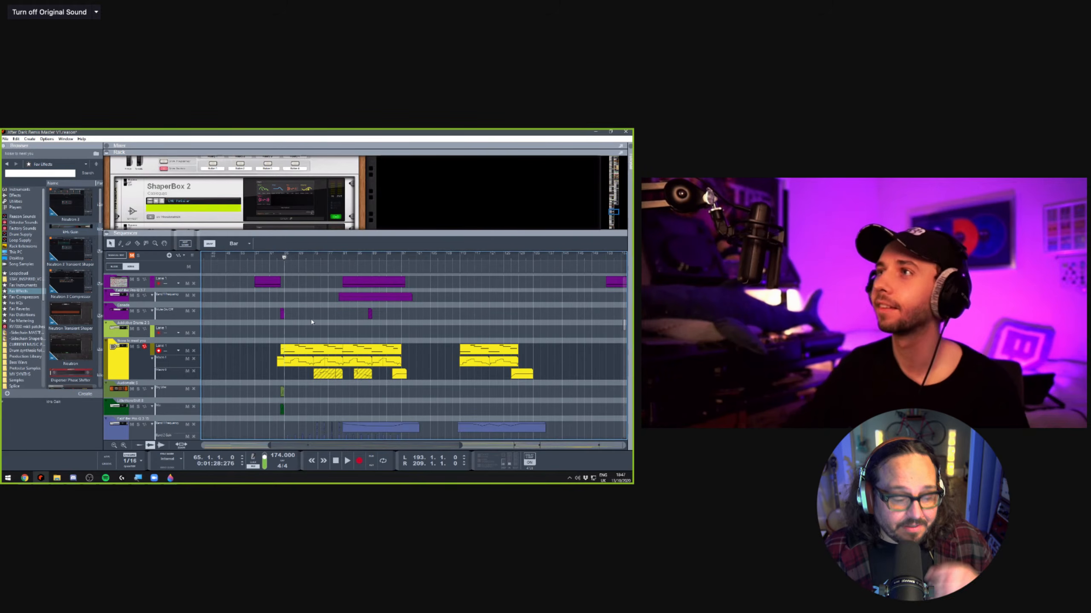
Enlarge the rack and examine the effects chained after Phase Plant, from Audiomatic to Portal
{"action": "scroll", "coordinate": [206, 209], "scroll_direction": "up", "scroll_amount": 5}
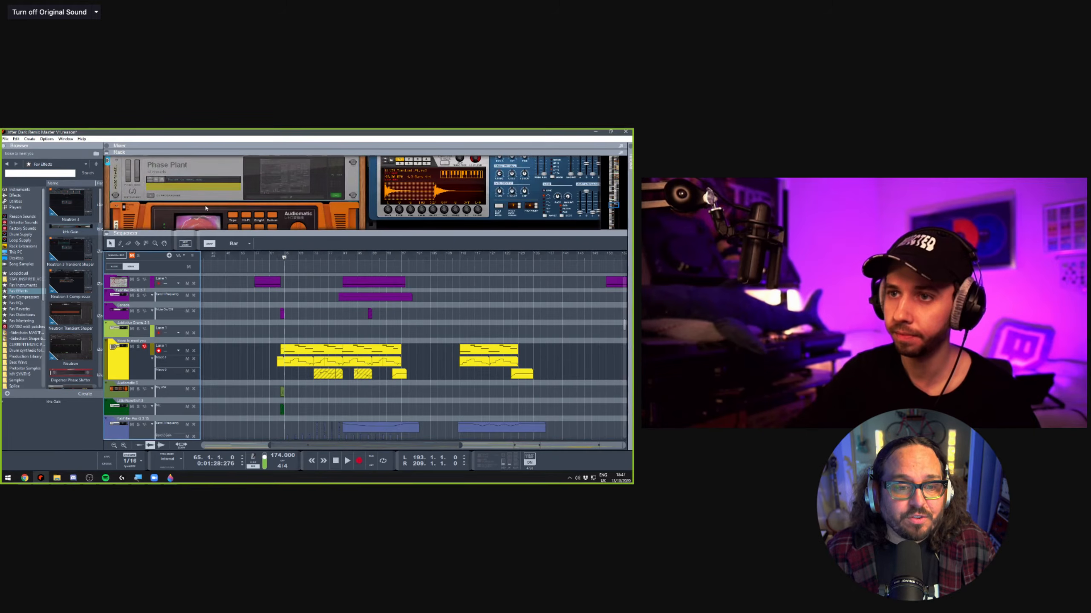
{"action": "left_click_drag", "start_coordinate": [246, 233], "coordinate": [245, 316]}
{"action": "scroll", "coordinate": [244, 290], "scroll_direction": "down", "scroll_amount": 1}
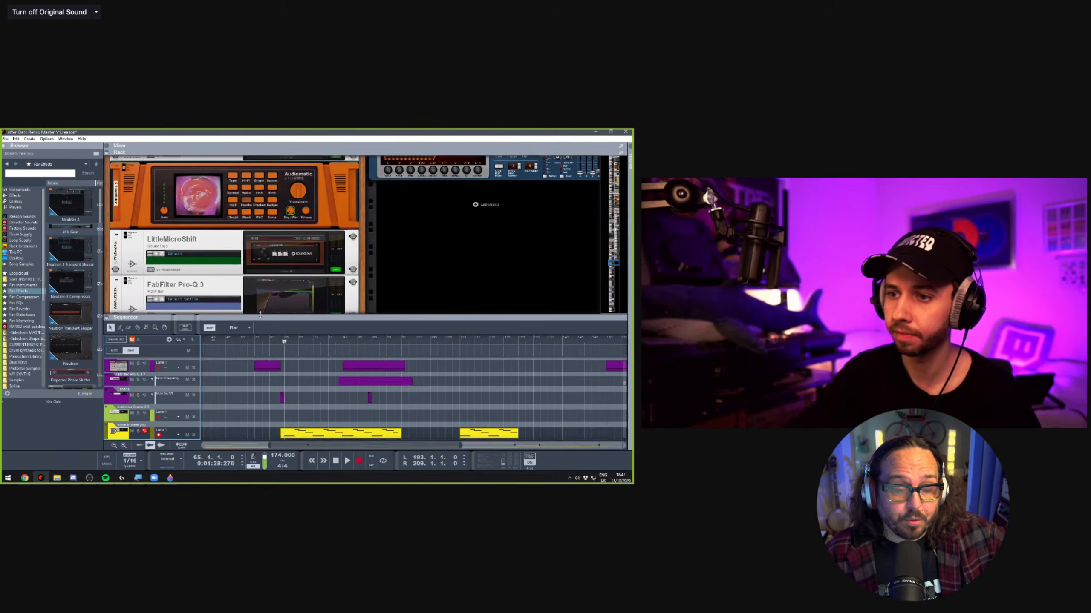
{"action": "left_click_drag", "start_coordinate": [258, 416], "coordinate": [259, 385]}
{"action": "scroll", "coordinate": [257, 309], "scroll_direction": "down", "scroll_amount": 4}
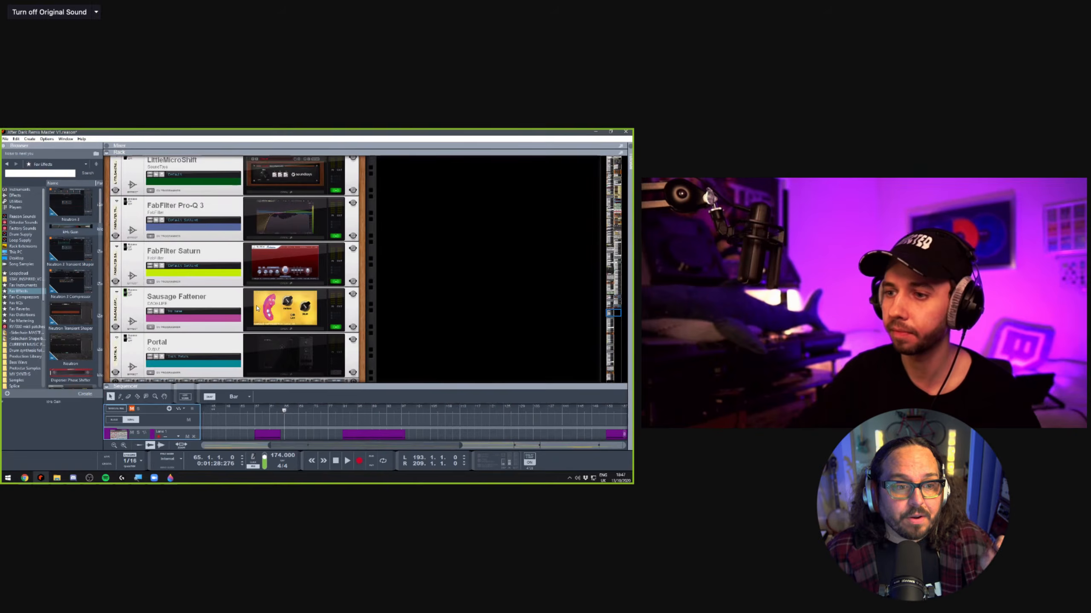
{"action": "scroll", "coordinate": [257, 309], "scroll_direction": "up", "scroll_amount": 5}
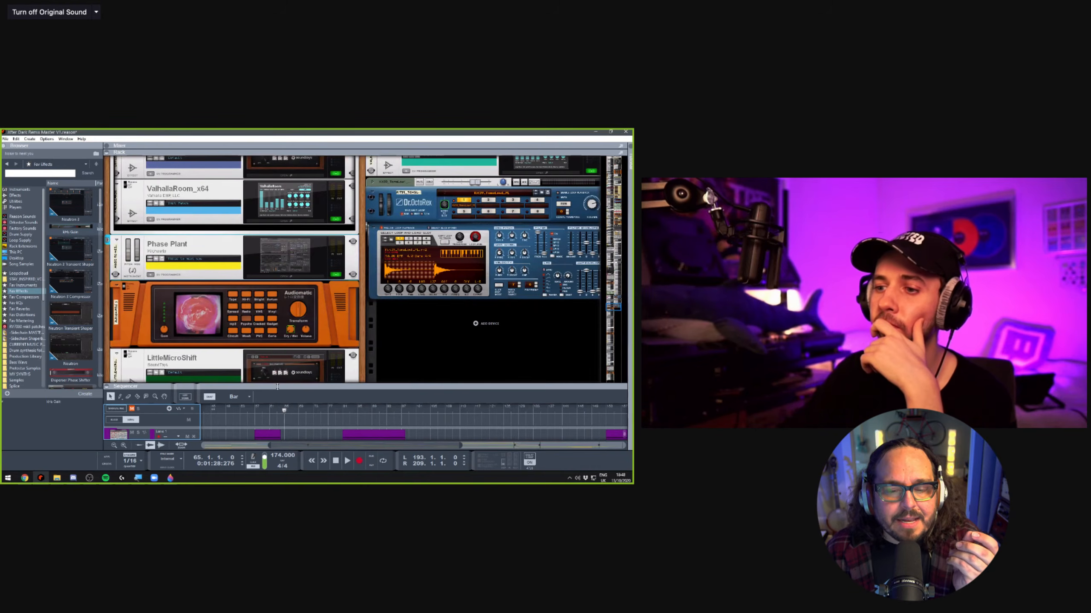
Resize the rack and sequencer to show both the devices and the yellow track's clips around bar 65
{"action": "left_click_drag", "start_coordinate": [277, 387], "coordinate": [277, 271]}
{"action": "scroll", "coordinate": [322, 321], "scroll_direction": "up", "scroll_amount": 1}
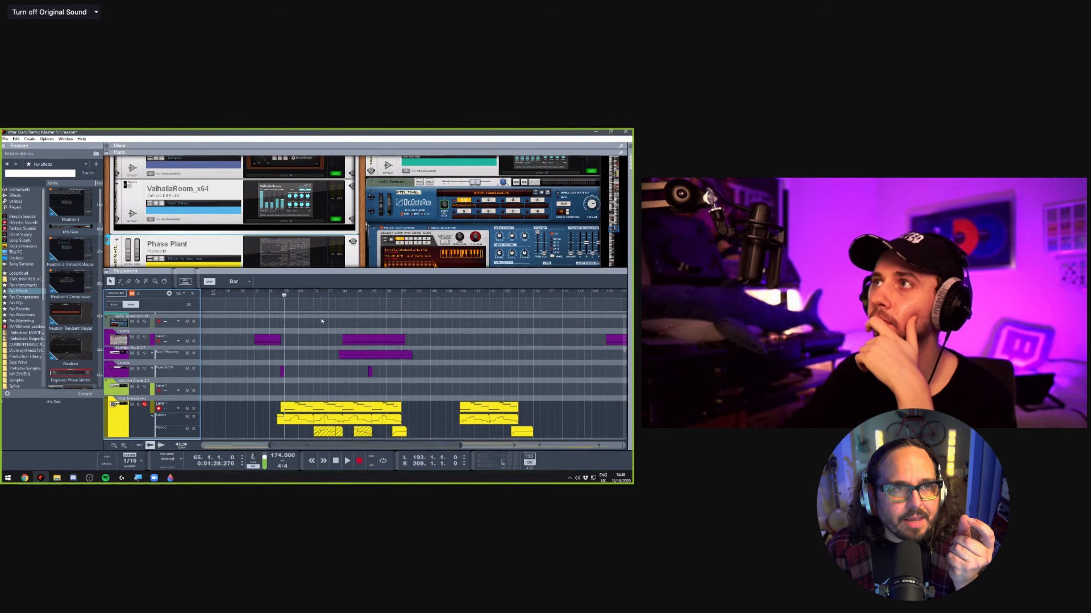
{"action": "scroll", "coordinate": [321, 321], "scroll_direction": "down", "scroll_amount": 1}
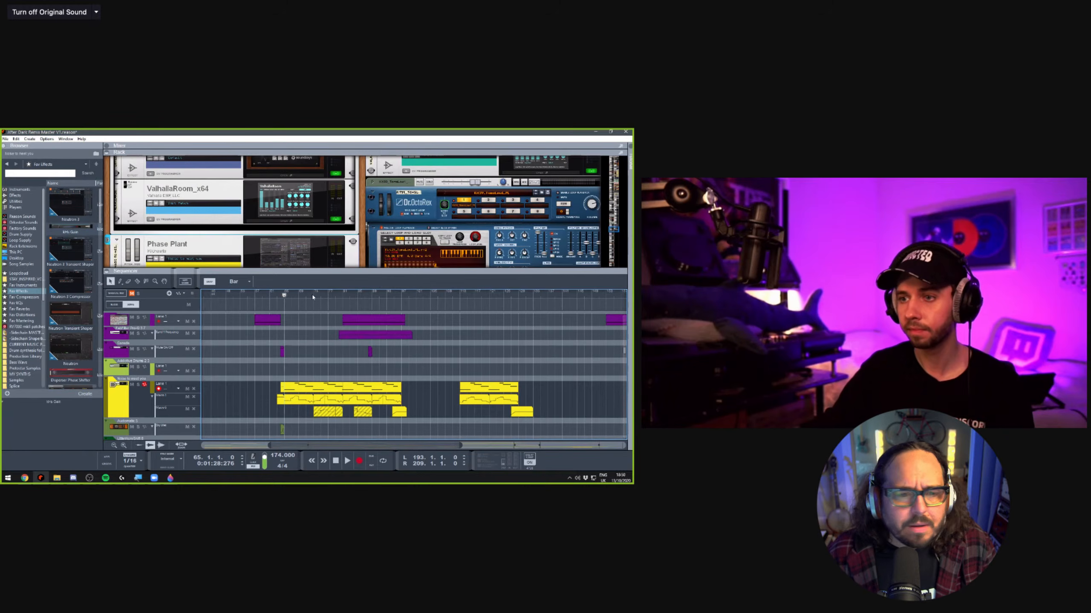
{"action": "left_click_drag", "start_coordinate": [297, 271], "coordinate": [300, 264]}
{"action": "scroll", "coordinate": [301, 346], "scroll_direction": "down", "scroll_amount": 2}
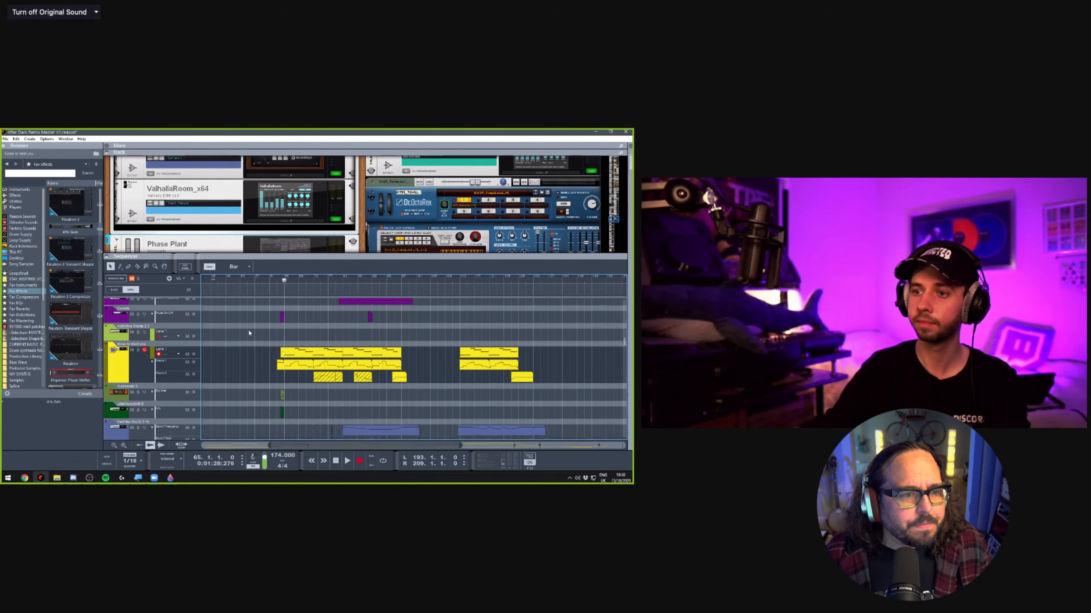
{"action": "left_click_drag", "start_coordinate": [271, 258], "coordinate": [272, 268]}
{"action": "scroll", "coordinate": [272, 365], "scroll_direction": "up", "scroll_amount": 4}
{"action": "scroll", "coordinate": [271, 365], "scroll_direction": "down", "scroll_amount": 4}
{"action": "scroll", "coordinate": [272, 378], "scroll_direction": "left", "scroll_amount": 2}
Select the yellow Phase Plant track, view the neighbouring rack devices, and start playback from bar 65
{"action": "left_click", "coordinate": [124, 382]}
{"action": "scroll", "coordinate": [192, 209], "scroll_direction": "up", "scroll_amount": 7}
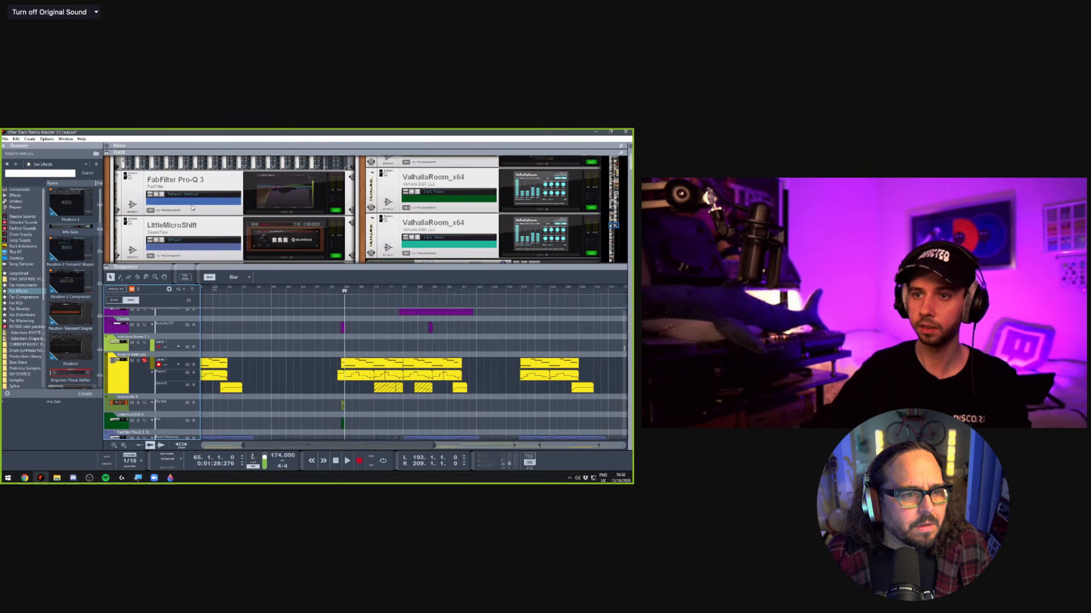
{"action": "scroll", "coordinate": [179, 216], "scroll_direction": "up", "scroll_amount": 2}
{"action": "key", "text": "space"}
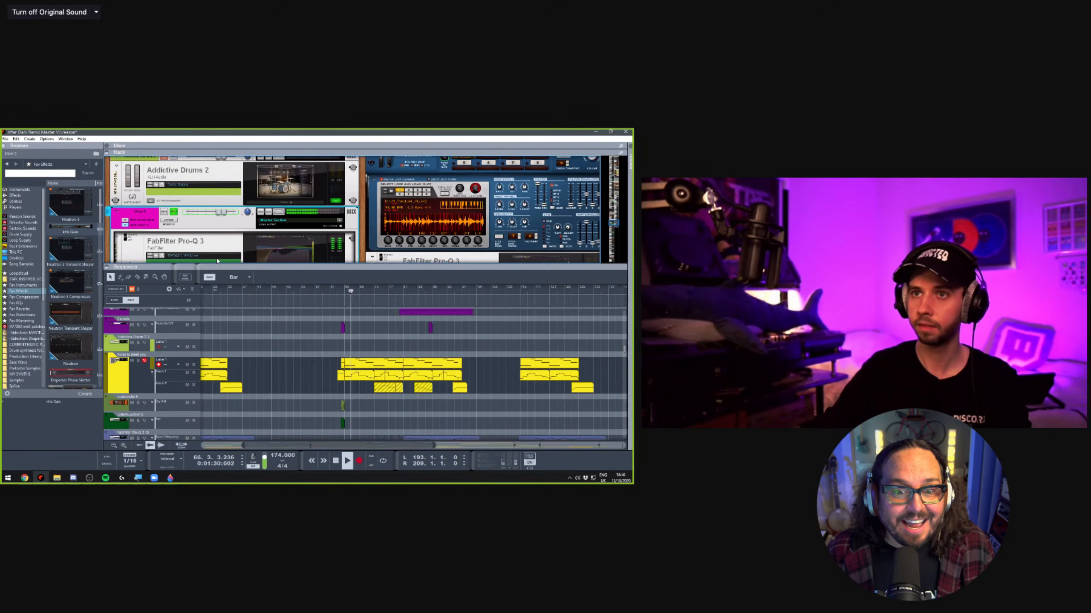
Look through the other sequencer tracks during playback and return to the yellow Phase Plant track
{"action": "scroll", "coordinate": [258, 300], "scroll_direction": "down", "scroll_amount": 10}
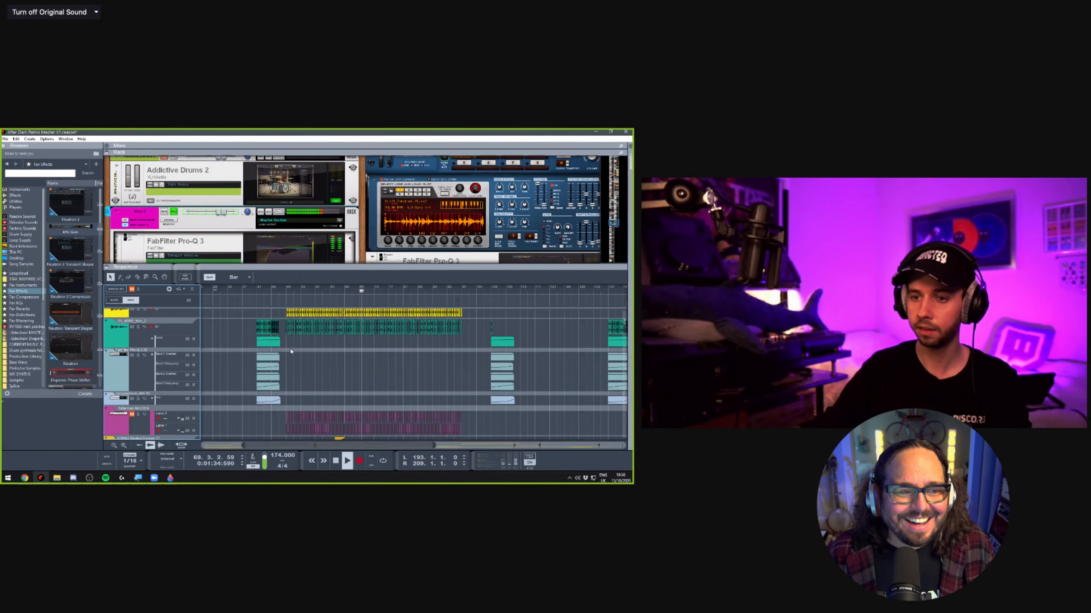
{"action": "scroll", "coordinate": [296, 361], "scroll_direction": "down", "scroll_amount": 5}
{"action": "scroll", "coordinate": [296, 362], "scroll_direction": "up", "scroll_amount": 3}
{"action": "scroll", "coordinate": [296, 362], "scroll_direction": "up", "scroll_amount": 10}
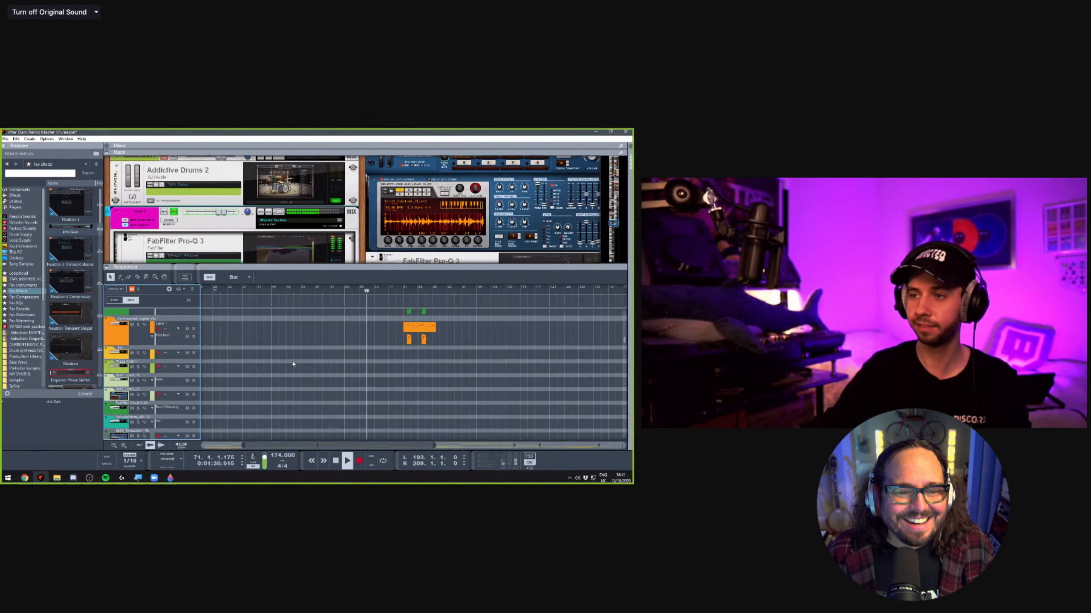
{"action": "scroll", "coordinate": [341, 359], "scroll_direction": "up", "scroll_amount": 2}
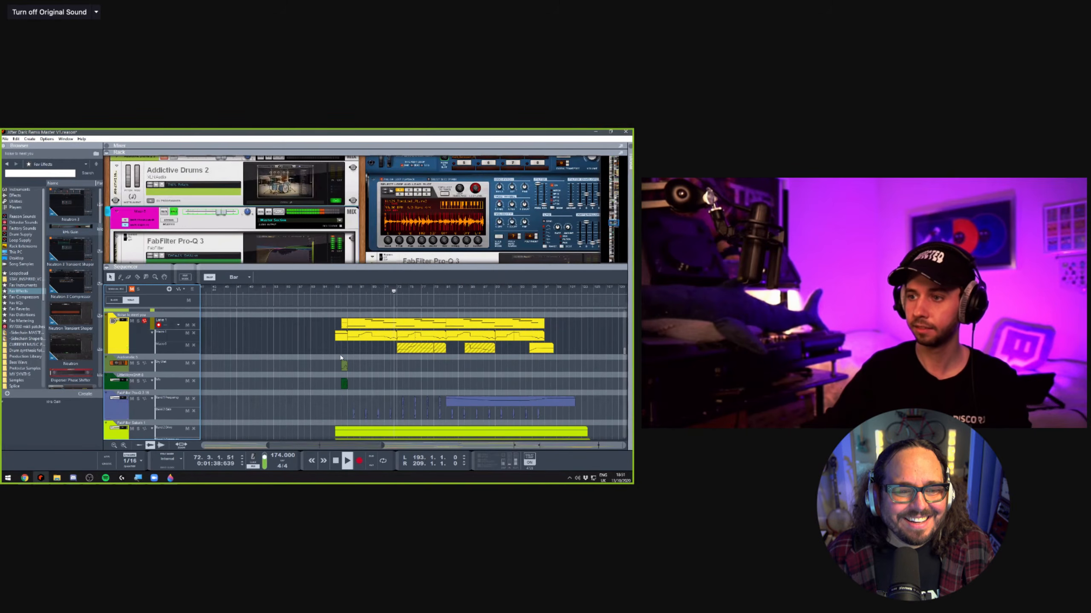
Enlarge the rack, view the yellow Phase Plant track's effects down to Portal, and stop playback
{"action": "left_click", "coordinate": [146, 337]}
{"action": "left_click_drag", "start_coordinate": [301, 266], "coordinate": [301, 319]}
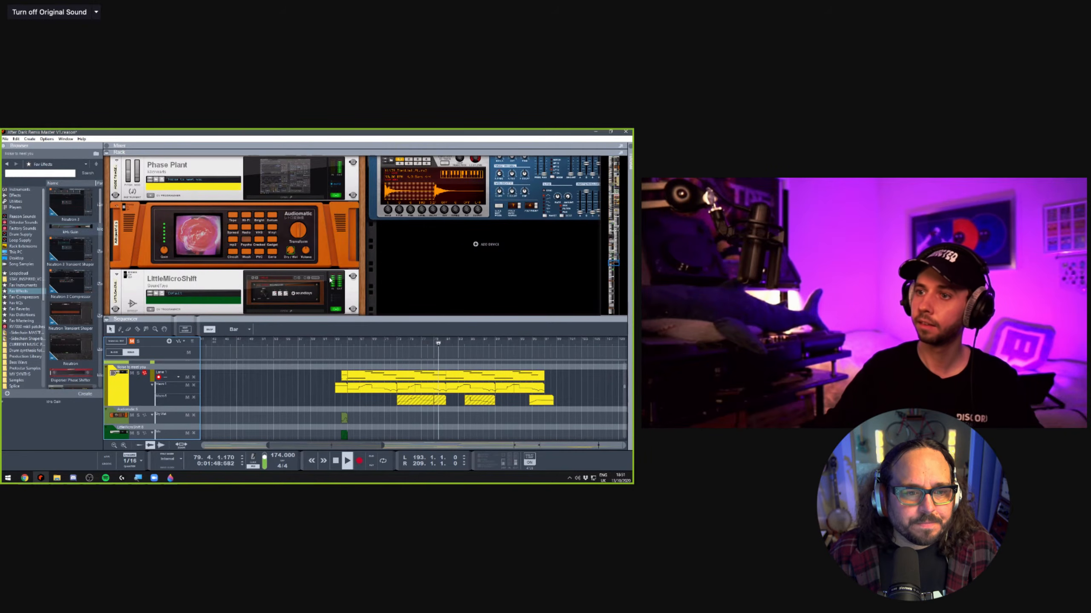
{"action": "scroll", "coordinate": [357, 274], "scroll_direction": "down", "scroll_amount": 3}
{"action": "scroll", "coordinate": [357, 274], "scroll_direction": "down", "scroll_amount": 3}
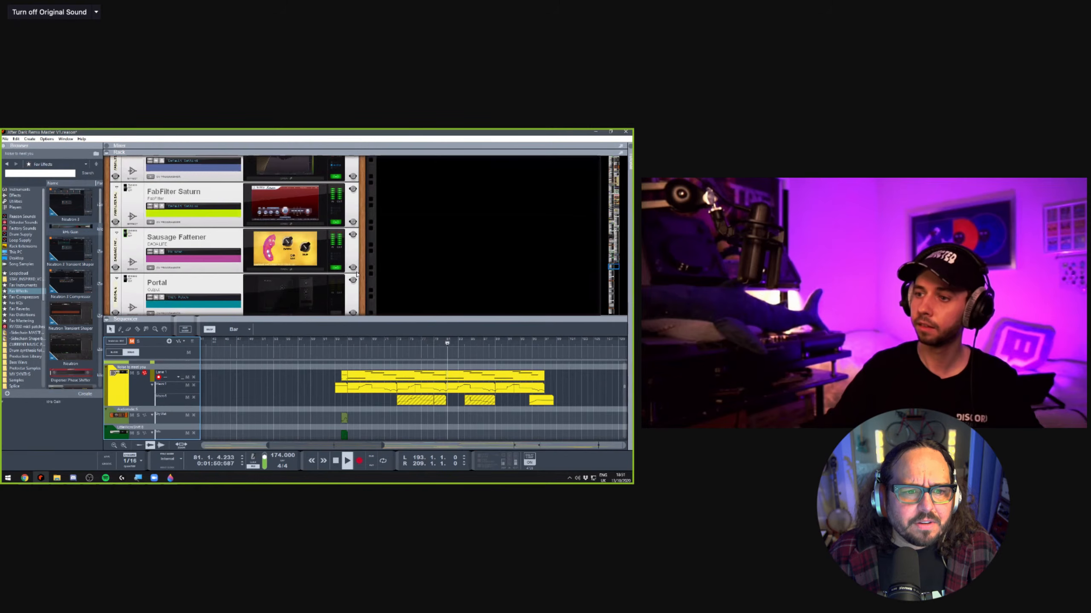
{"action": "key", "text": "space"}
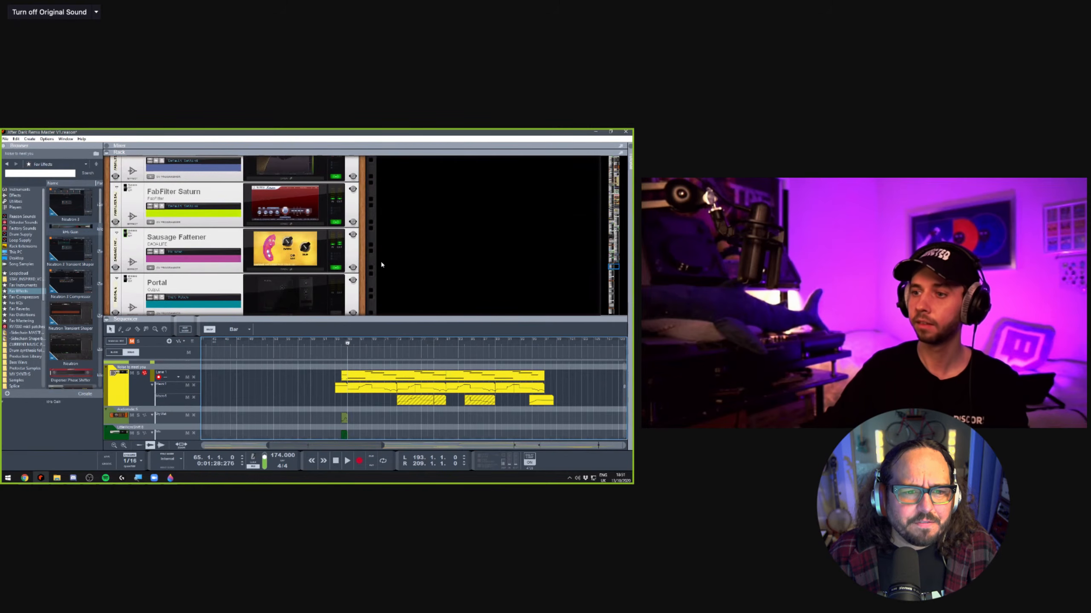
Examine the Portal, FabFilter Pro-Q 3 and LittleMicroShift devices below the mixer and restart playback from bar 65
{"action": "scroll", "coordinate": [382, 265], "scroll_direction": "down", "scroll_amount": 10}
{"action": "scroll", "coordinate": [378, 259], "scroll_direction": "down", "scroll_amount": 10}
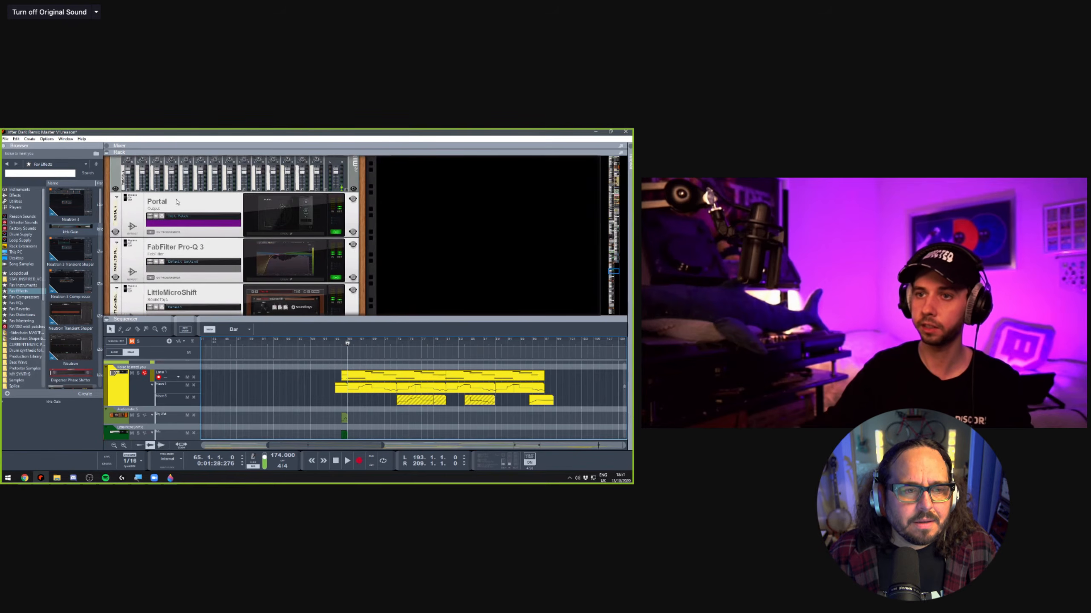
{"action": "scroll", "coordinate": [135, 236], "scroll_direction": "up", "scroll_amount": 2}
{"action": "left_click", "coordinate": [127, 248]}
{"action": "key", "text": "space"}
{"action": "scroll", "coordinate": [351, 247], "scroll_direction": "up", "scroll_amount": 8}
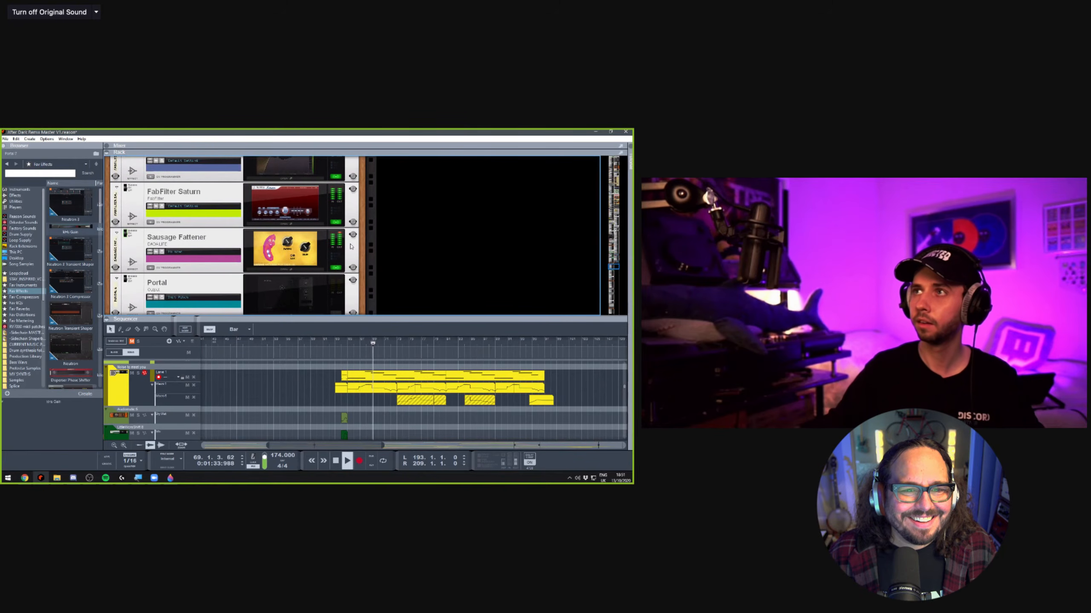
Look over Sausage Fattener, Portal and the mixer during playback, reduce the rack's height, and stop playback
{"action": "scroll", "coordinate": [351, 246], "scroll_direction": "down", "scroll_amount": 2}
{"action": "scroll", "coordinate": [351, 246], "scroll_direction": "down", "scroll_amount": 2}
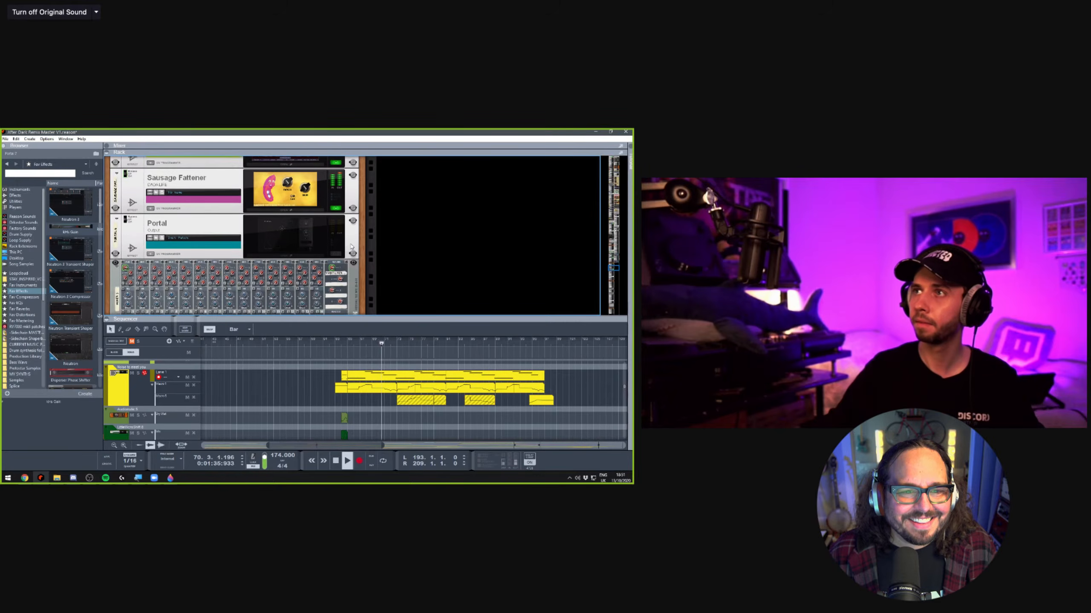
{"action": "scroll", "coordinate": [125, 210], "scroll_direction": "up", "scroll_amount": 2}
{"action": "scroll", "coordinate": [125, 217], "scroll_direction": "down", "scroll_amount": 2}
{"action": "scroll", "coordinate": [127, 223], "scroll_direction": "down", "scroll_amount": 2}
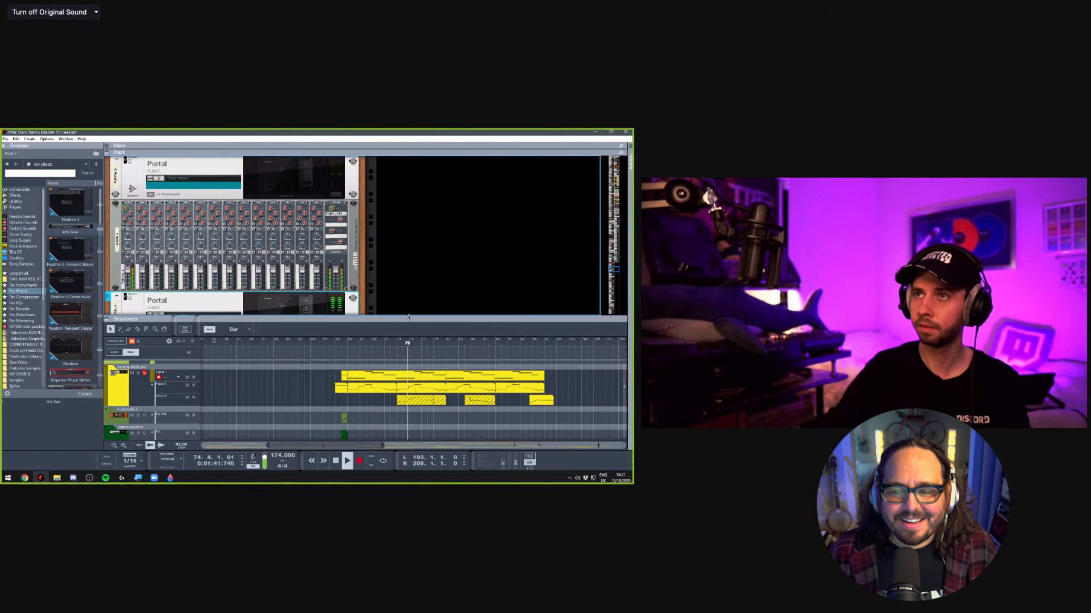
{"action": "left_click_drag", "start_coordinate": [412, 317], "coordinate": [387, 266]}
{"action": "key", "text": "space"}
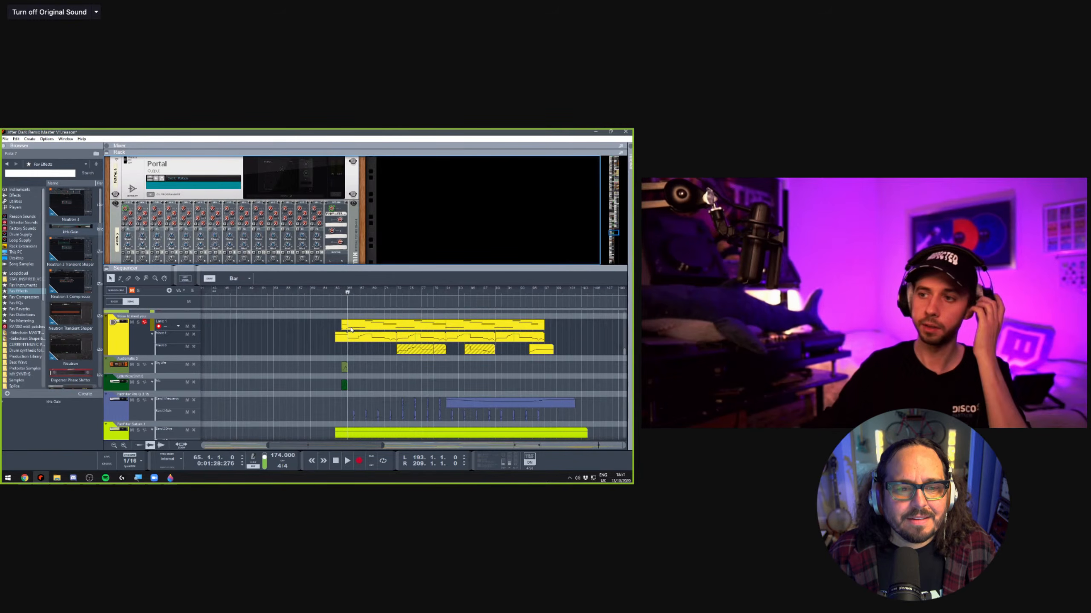
Find the yellow track's Phase Plant device in the rack and open its editor
{"action": "scroll", "coordinate": [340, 256], "scroll_direction": "up", "scroll_amount": 1}
{"action": "scroll", "coordinate": [341, 256], "scroll_direction": "up", "scroll_amount": 5}
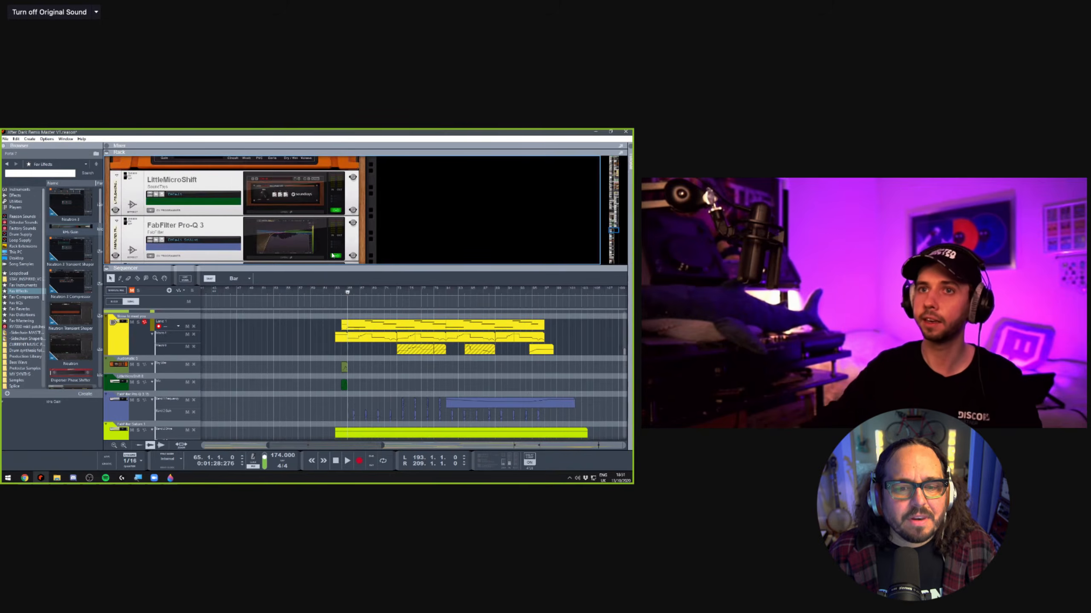
{"action": "scroll", "coordinate": [340, 241], "scroll_direction": "up", "scroll_amount": 3}
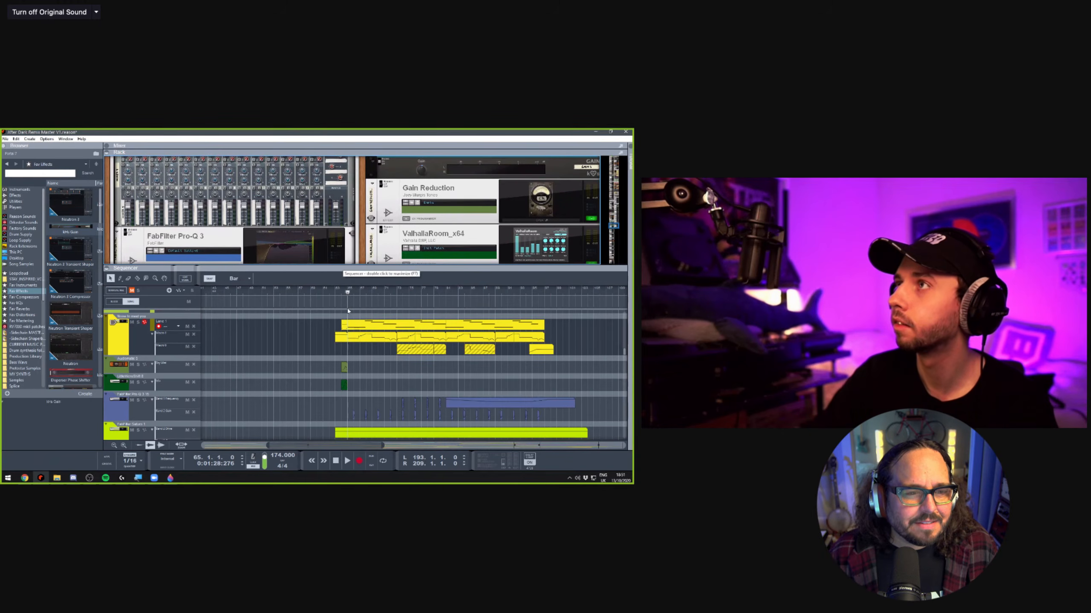
{"action": "scroll", "coordinate": [308, 224], "scroll_direction": "up", "scroll_amount": 1}
{"action": "scroll", "coordinate": [307, 225], "scroll_direction": "up", "scroll_amount": 3}
{"action": "scroll", "coordinate": [307, 224], "scroll_direction": "down", "scroll_amount": 8}
{"action": "scroll", "coordinate": [306, 224], "scroll_direction": "down", "scroll_amount": 4}
{"action": "scroll", "coordinate": [307, 225], "scroll_direction": "up", "scroll_amount": 2}
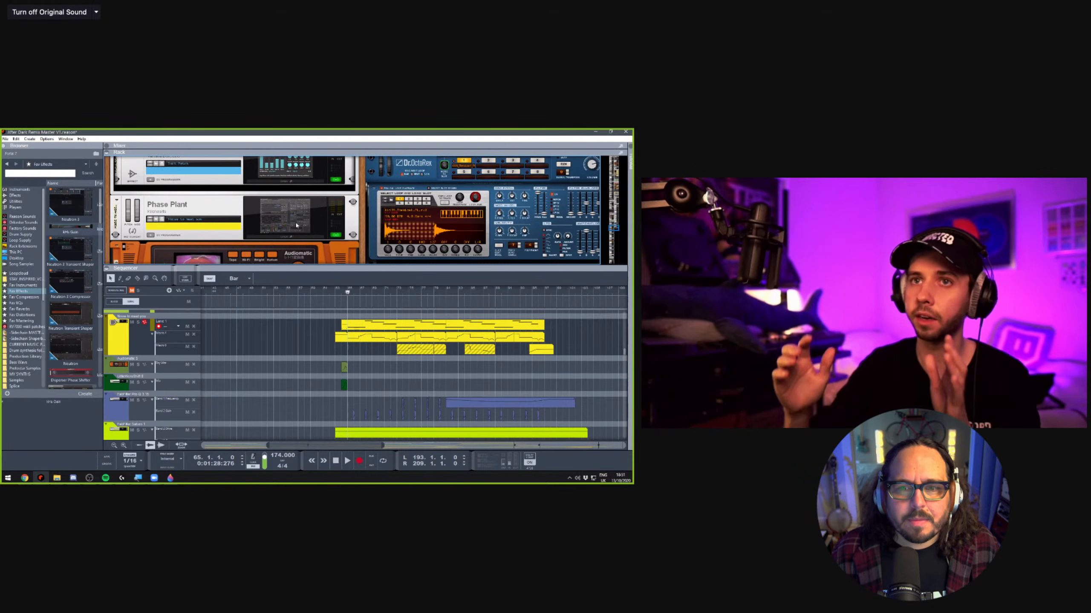
{"action": "left_click", "coordinate": [296, 225]}
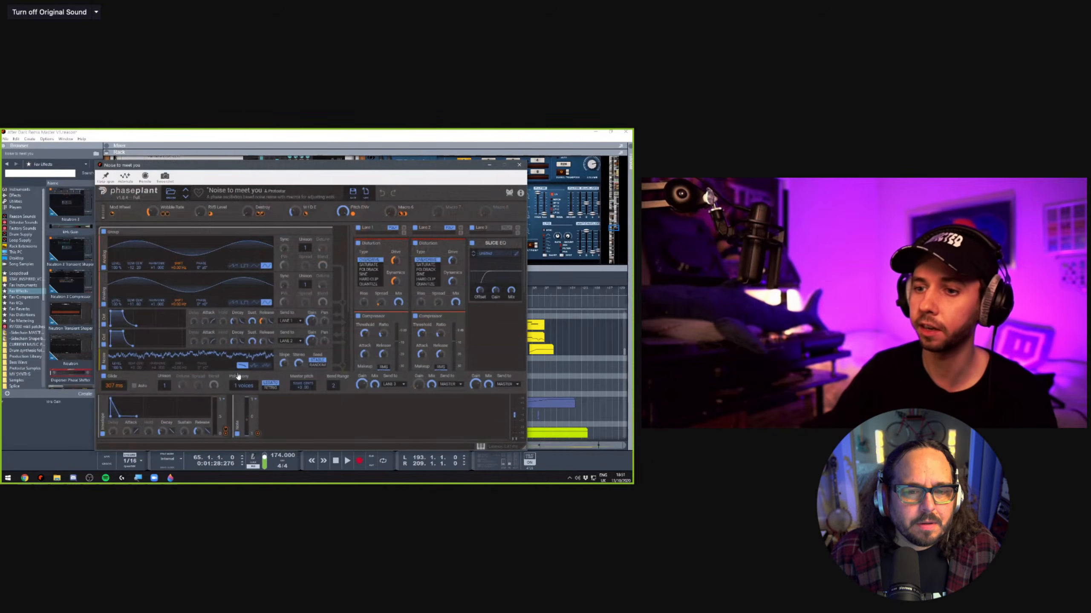
Reposition the Phase Plant window and examine the generators of the "Noise to meet you" patch
{"action": "left_click_drag", "start_coordinate": [289, 165], "coordinate": [223, 158]}
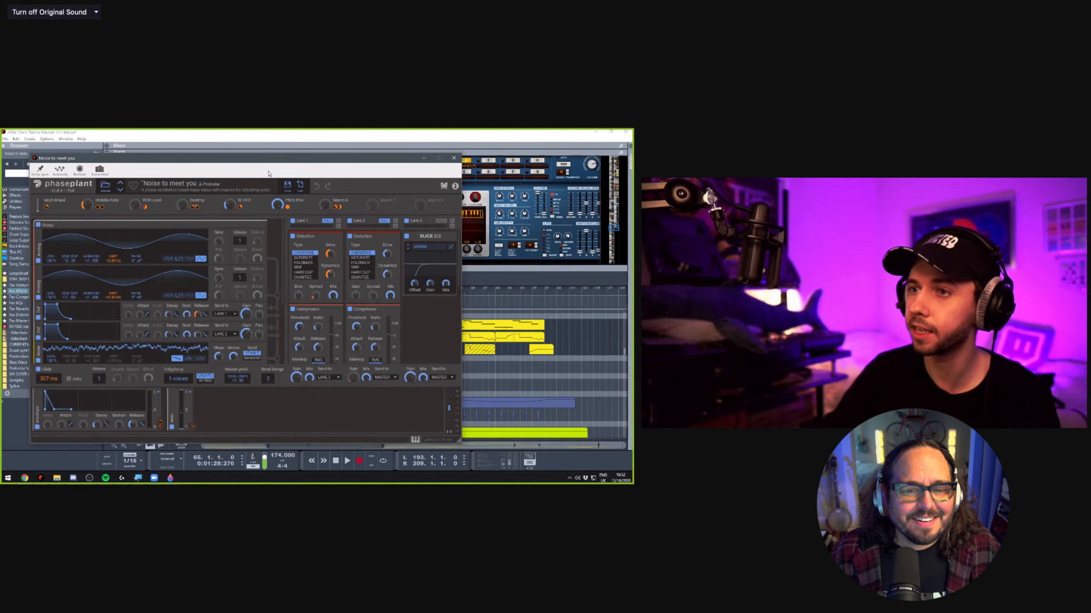
{"action": "left_click_drag", "start_coordinate": [272, 161], "coordinate": [312, 158]}
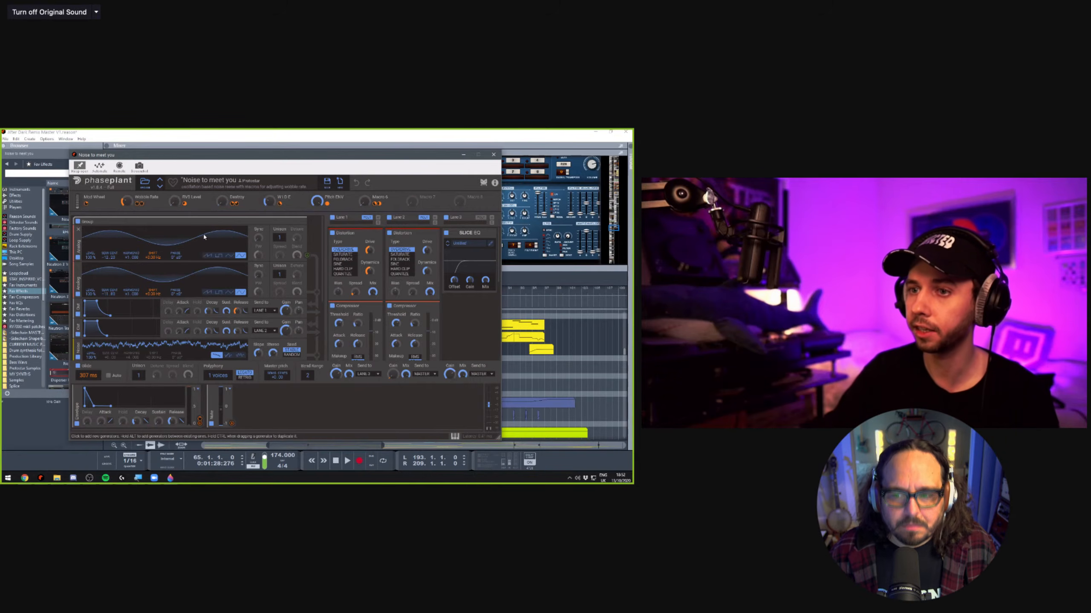
{"action": "scroll", "coordinate": [209, 280], "scroll_direction": "down", "scroll_amount": 3}
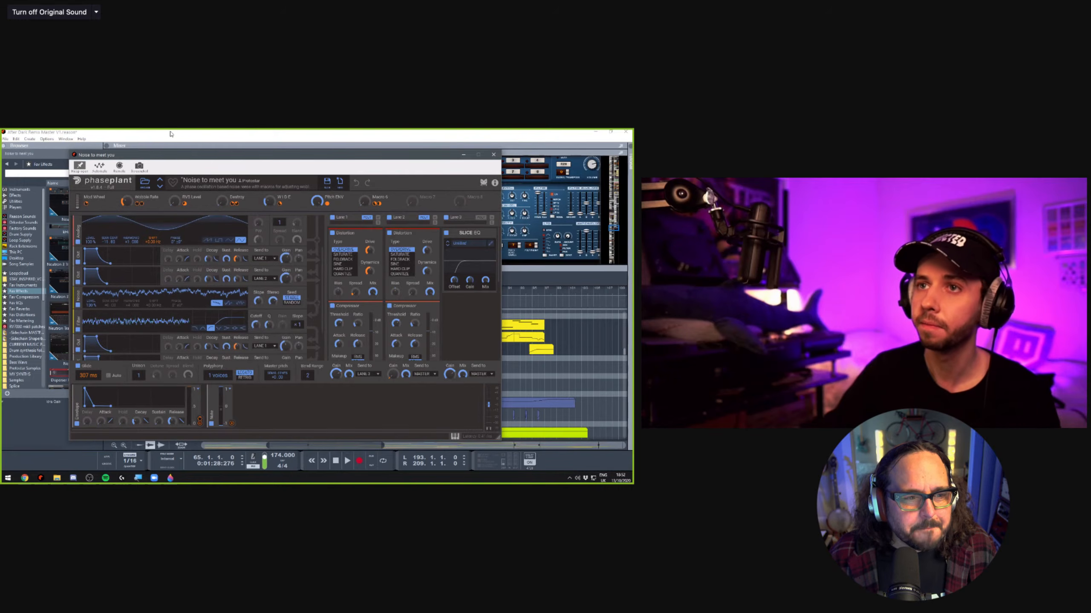
Switch to Paint 3D, undo the earlier strokes, and draw two long freehand strokes across the canvas, one below the other
{"action": "key", "text": "alt+Tab"}
{"action": "key", "text": "ctrl+z"}
{"action": "key", "text": "ctrl+z"}
{"action": "key", "text": "ctrl+z"}
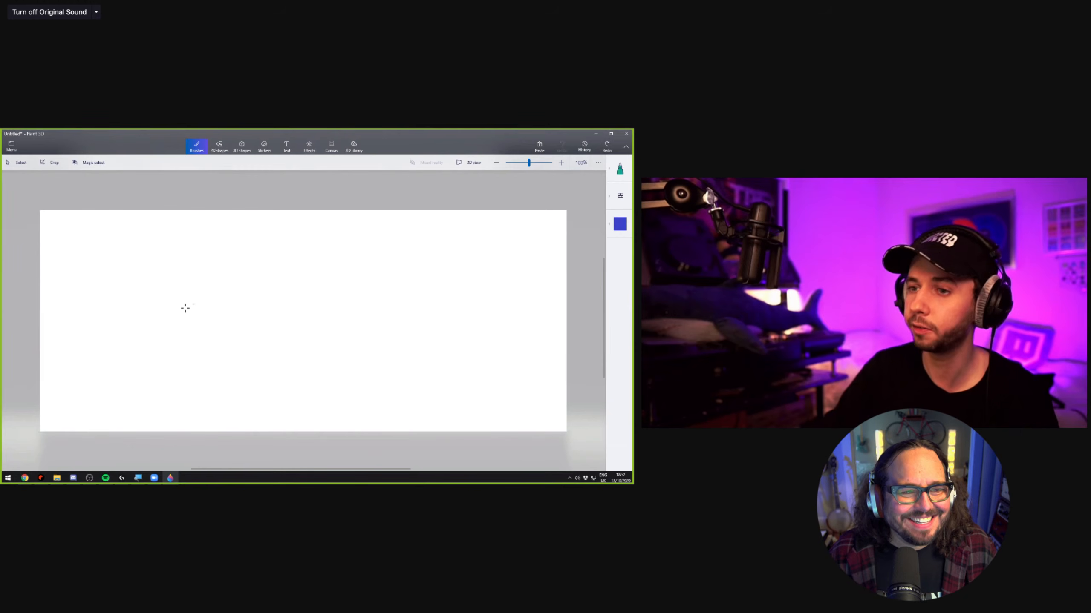
{"action": "mouse_move", "coordinate": [168, 316]}
{"action": "left_mouse_down"}
{"action": "mouse_move", "coordinate": [243, 261]}
{"action": "mouse_move", "coordinate": [353, 319]}
{"action": "mouse_move", "coordinate": [468, 286]}
{"action": "left_mouse_up"}
{"action": "mouse_move", "coordinate": [171, 396]}
{"action": "left_mouse_down"}
{"action": "mouse_move", "coordinate": [353, 397]}
{"action": "mouse_move", "coordinate": [491, 362]}
{"action": "left_mouse_up"}
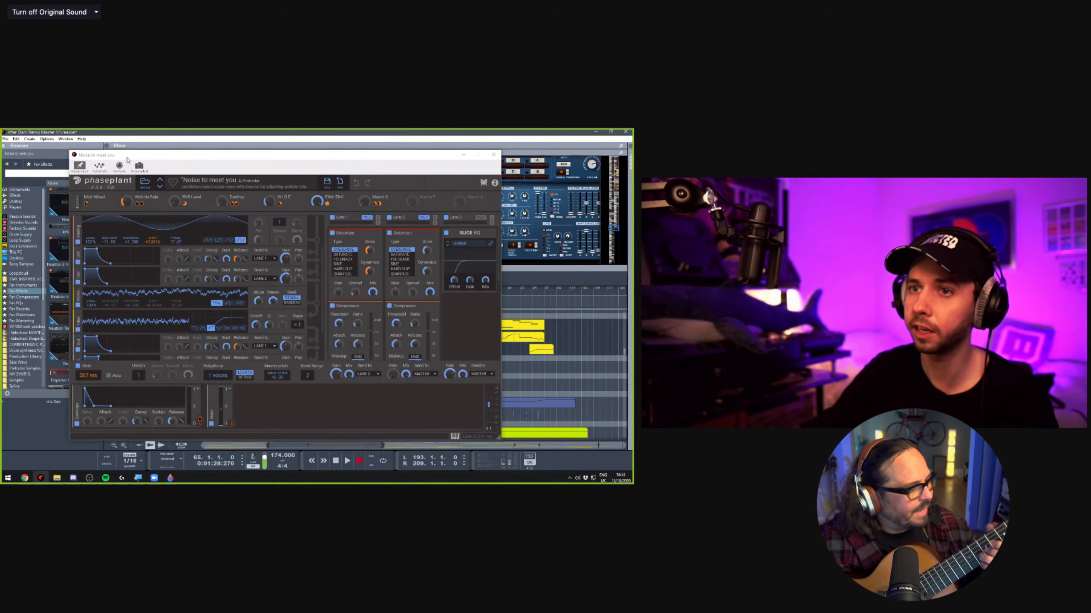
Move the Phase Plant window off the rack and examine the master section's devices down to listento
{"action": "left_click_drag", "start_coordinate": [127, 160], "coordinate": [222, 290]}
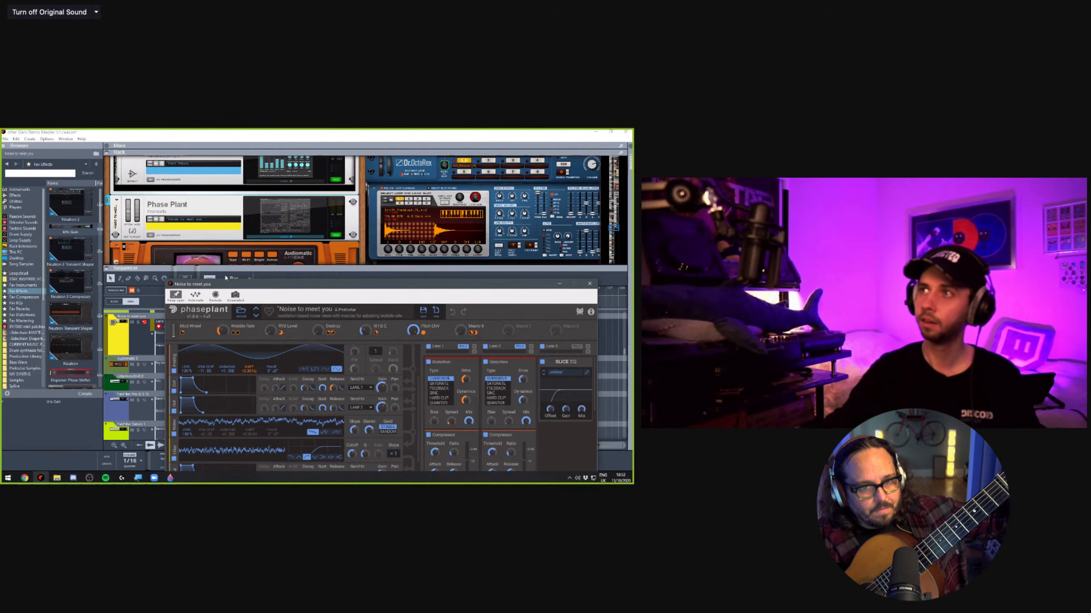
{"action": "left_click_drag", "start_coordinate": [614, 228], "coordinate": [595, 155]}
{"action": "scroll", "coordinate": [289, 251], "scroll_direction": "down", "scroll_amount": 5}
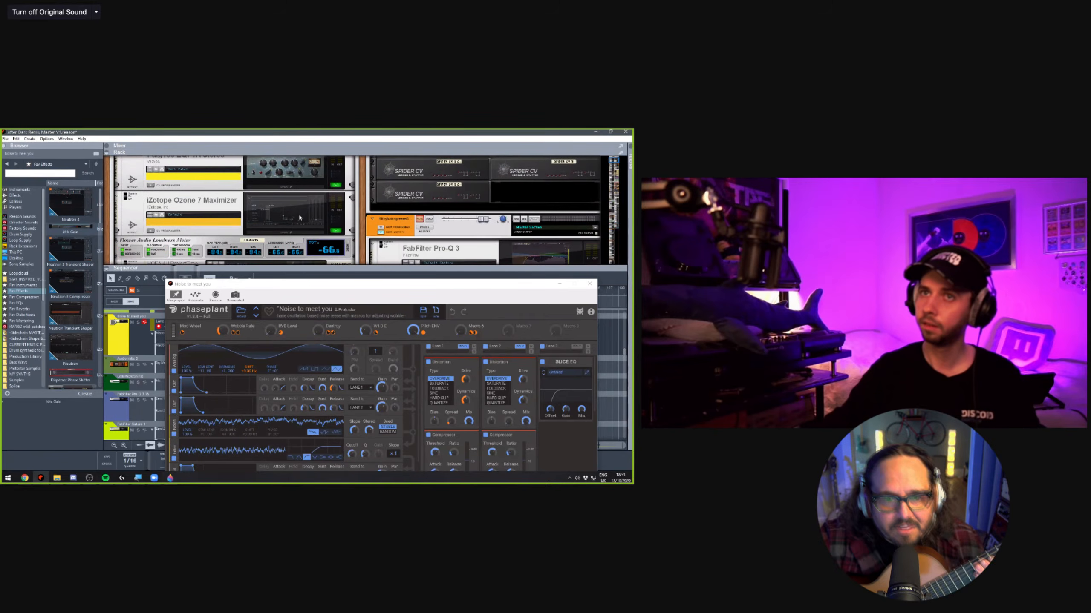
{"action": "scroll", "coordinate": [289, 235], "scroll_direction": "down", "scroll_amount": 8}
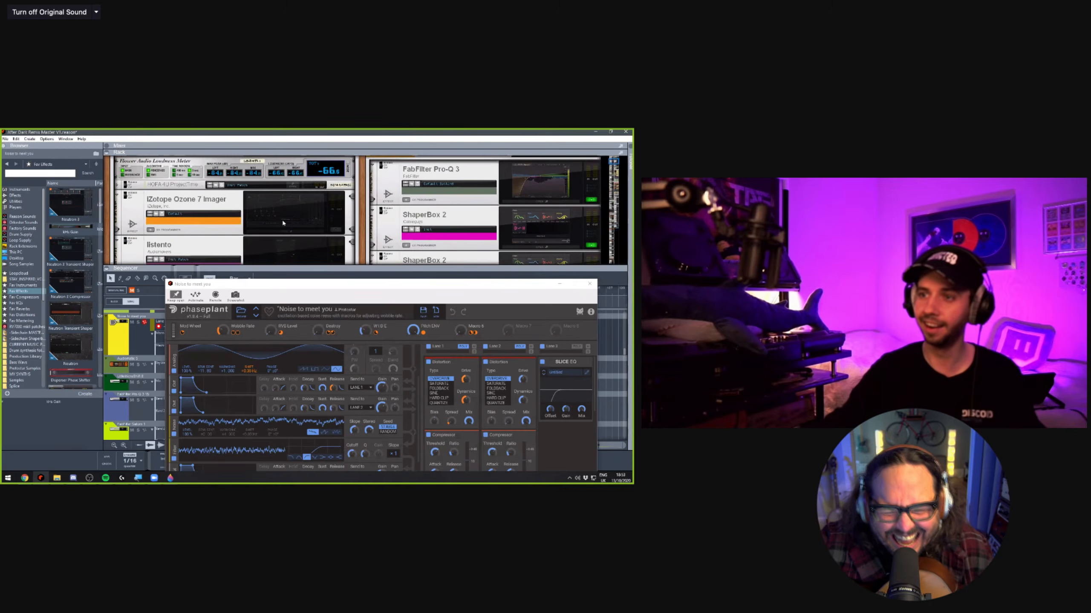
{"action": "scroll", "coordinate": [281, 218], "scroll_direction": "up", "scroll_amount": 3}
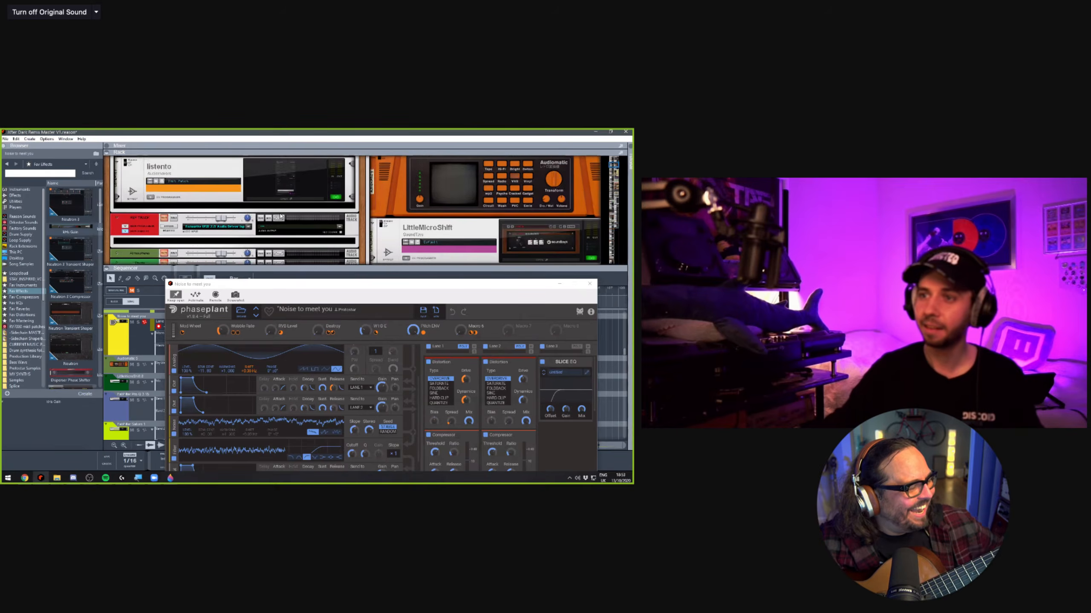
{"action": "left_click", "coordinate": [163, 190]}
{"action": "left_click_drag", "start_coordinate": [159, 190], "coordinate": [157, 190]}
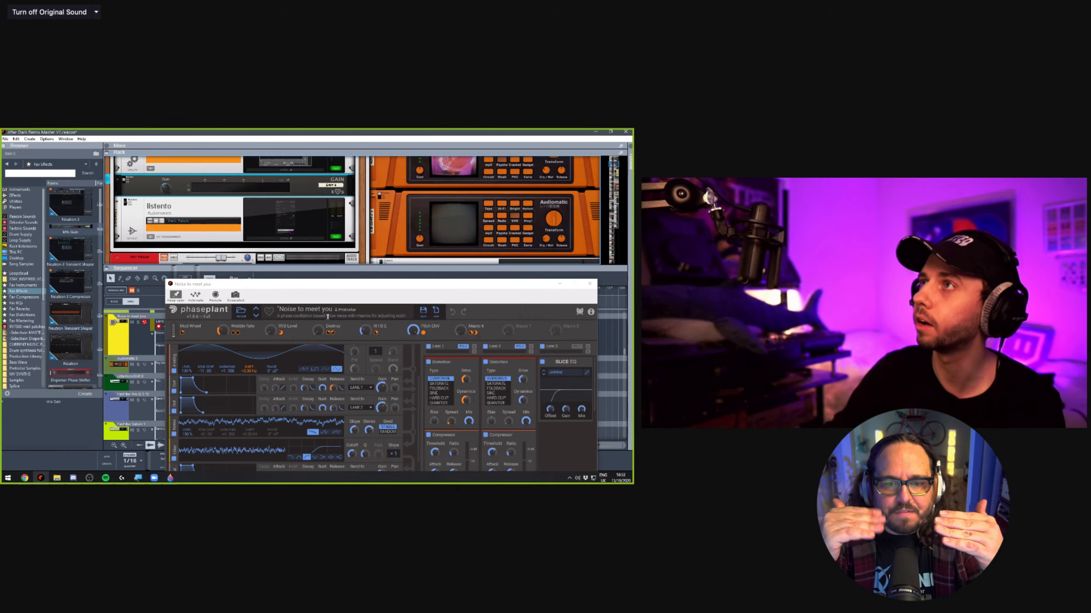
Close the "Noise to meet you" window and bring the Audiomatic and LittleMicroShift effect chain back into view
{"action": "left_click_drag", "start_coordinate": [326, 288], "coordinate": [166, 154]}
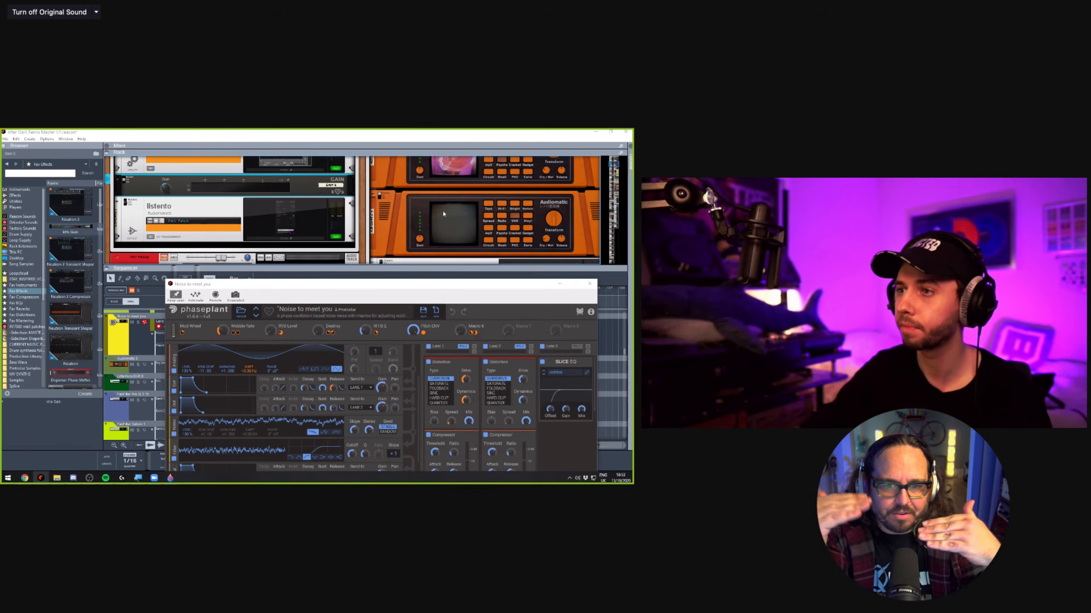
{"action": "left_click", "coordinate": [430, 150]}
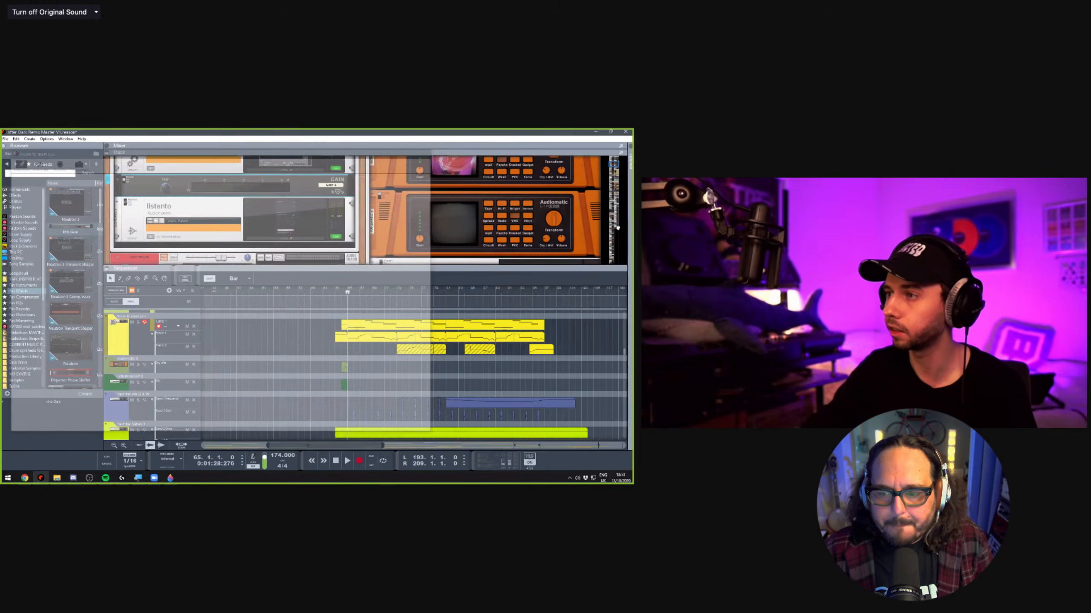
{"action": "scroll", "coordinate": [390, 240], "scroll_direction": "down", "scroll_amount": 5}
{"action": "scroll", "coordinate": [391, 241], "scroll_direction": "up", "scroll_amount": 4}
{"action": "scroll", "coordinate": [391, 241], "scroll_direction": "down", "scroll_amount": 5}
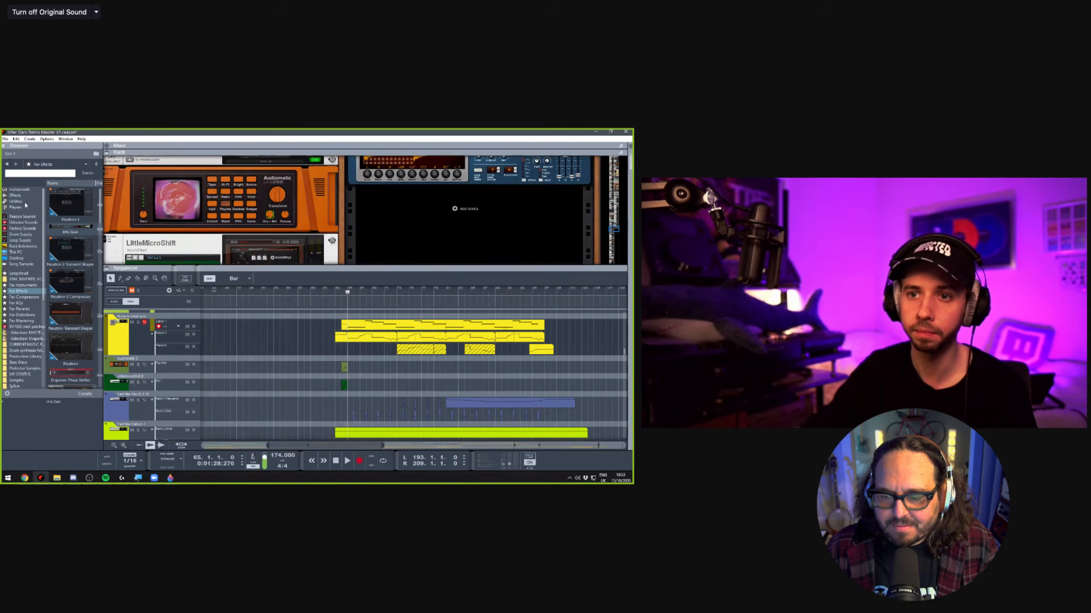
Add a new Phase Plant from Fav Instruments, show the on-screen piano keys, and open the instrument's editor
{"action": "left_click", "coordinate": [19, 190]}
{"action": "left_click", "coordinate": [23, 285]}
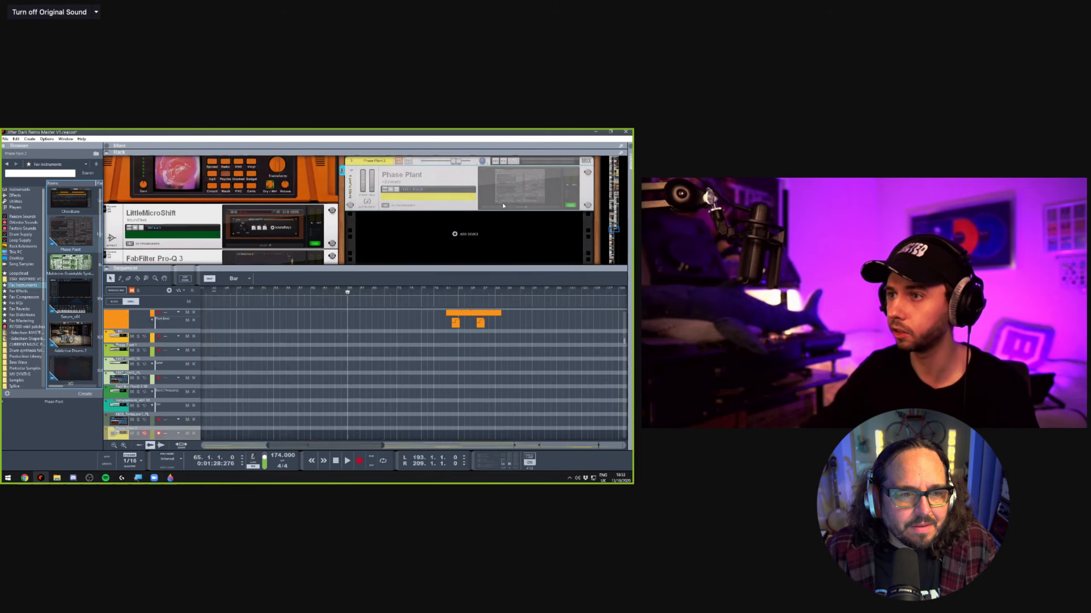
{"action": "key", "text": "F4"}
{"action": "left_click", "coordinate": [515, 190]}
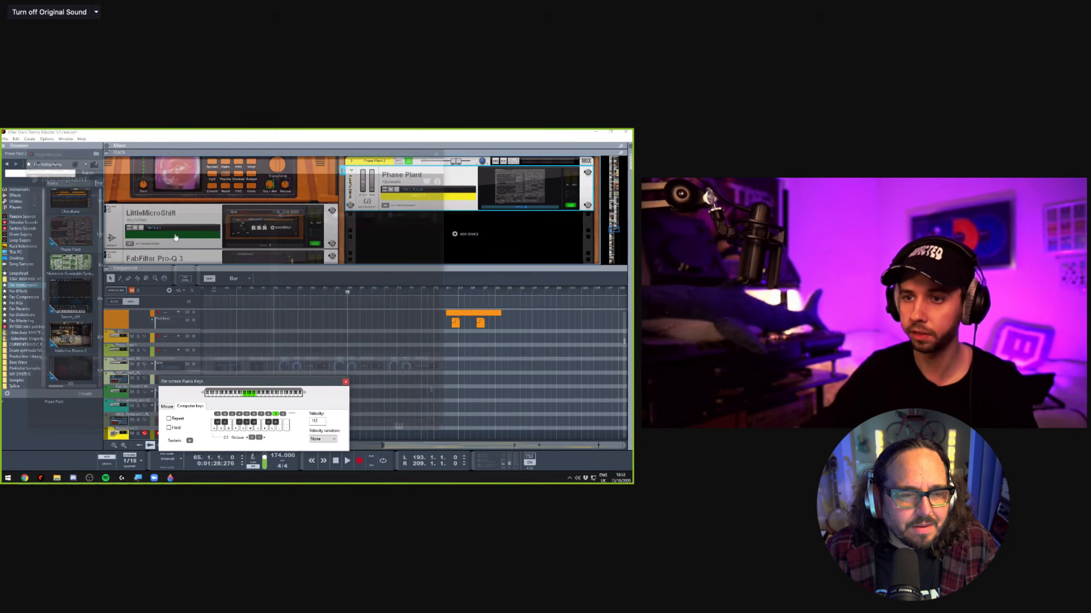
Add an Analog oscillator with a sine waveform to the empty Phase Plant patch and audition it in a higher octave
{"action": "left_click", "coordinate": [106, 247]}
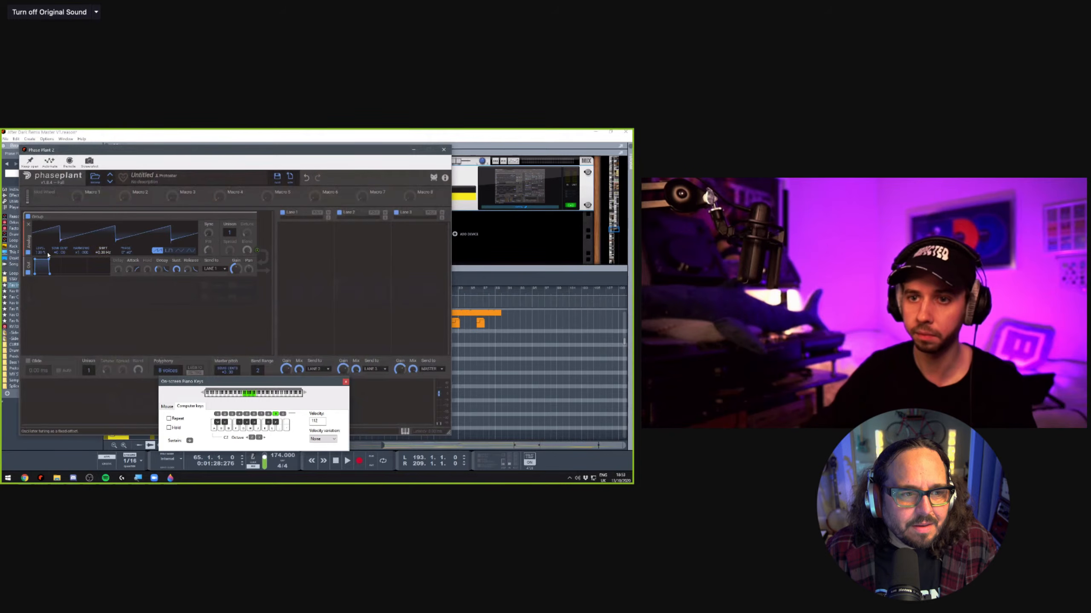
{"action": "left_click", "coordinate": [190, 250]}
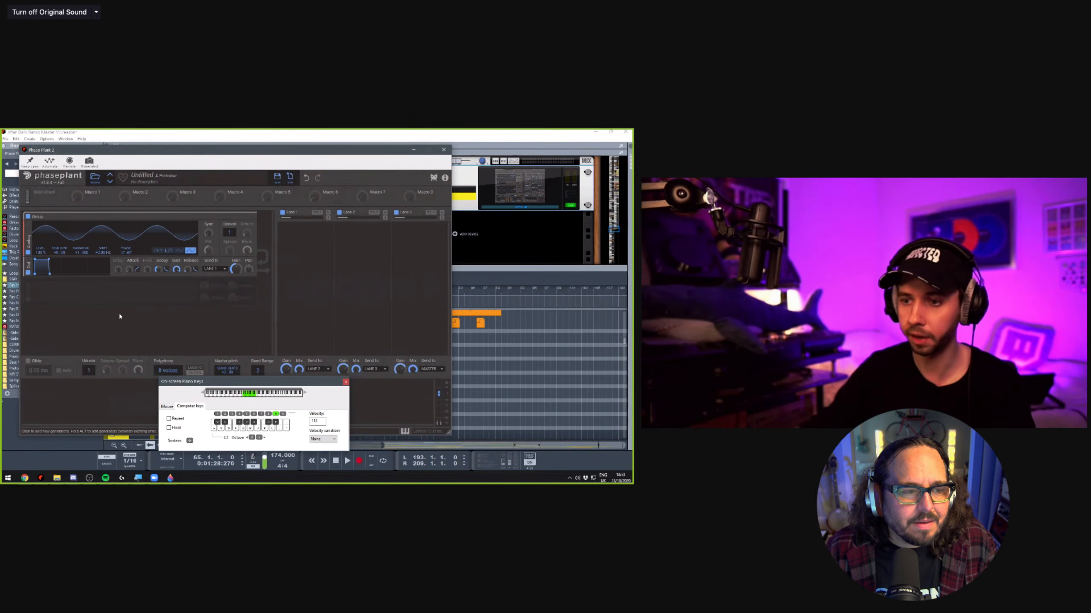
{"action": "key", "text": "x"}
{"action": "key", "text": "x"}
{"action": "key", "text": "f"}
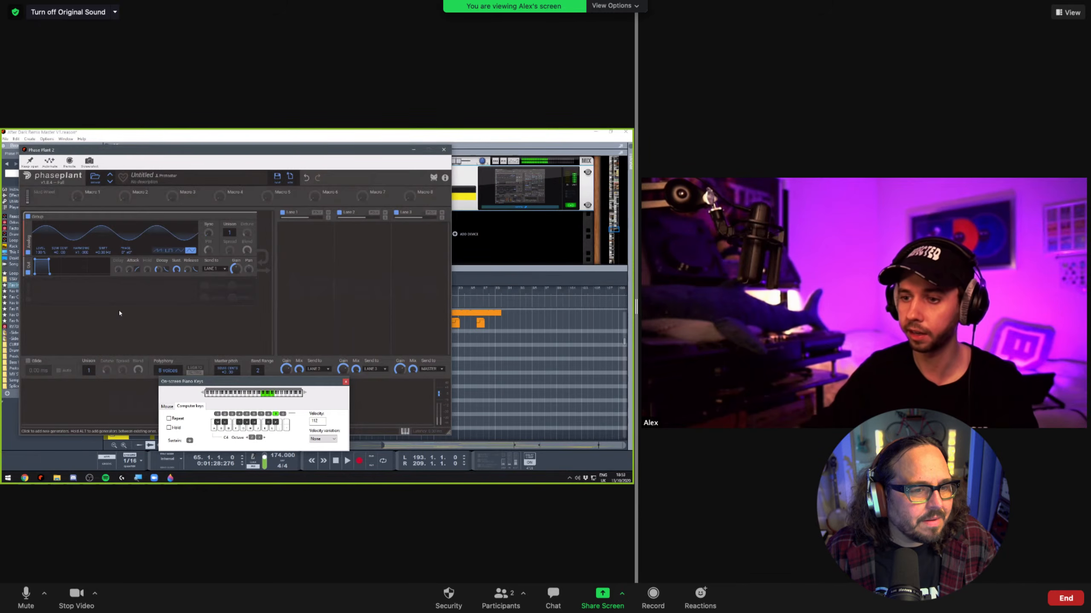
{"action": "key", "text": "f"}
{"action": "key", "text": "t"}
Enlarge the shared-screen view and play a test note on the patch with the sine oscillator, noise generator and Distortion
{"action": "left_click_drag", "start_coordinate": [637, 309], "coordinate": [784, 308]}
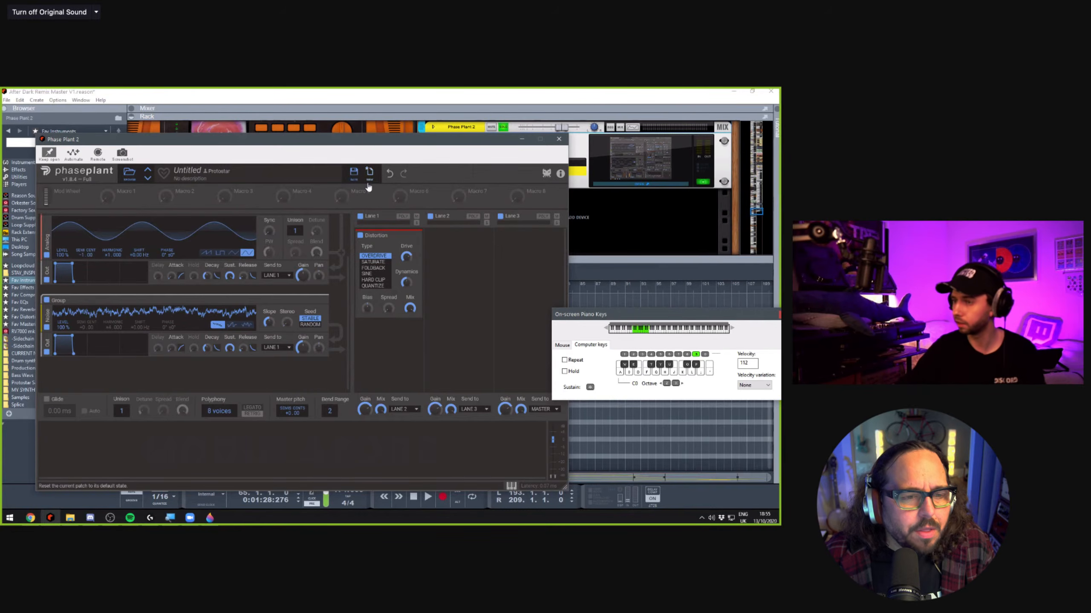
{"action": "key", "text": "s"}
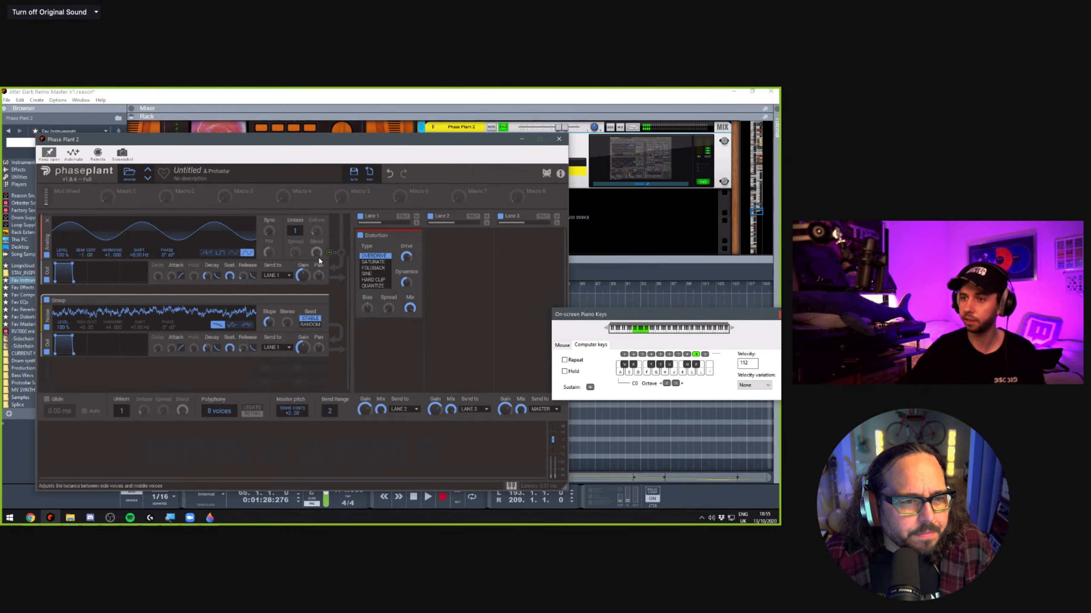
Audition the patch with a test note and adjust the spectral slope of the noise generator
{"action": "scroll", "coordinate": [318, 257], "scroll_direction": "up", "scroll_amount": 3}
{"action": "scroll", "coordinate": [314, 291], "scroll_direction": "down", "scroll_amount": 3}
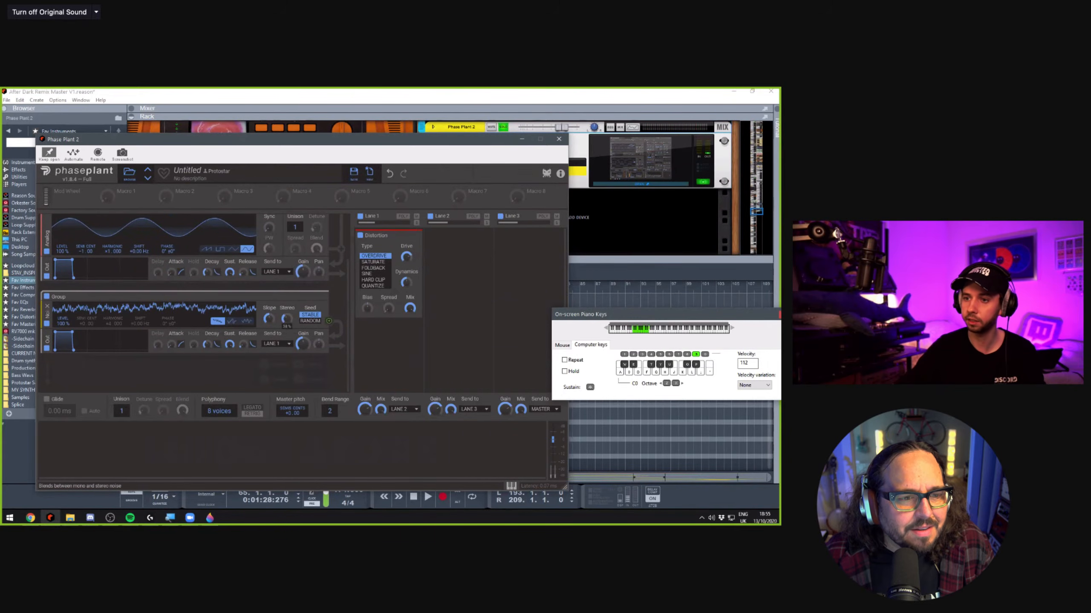
{"action": "key", "text": "s"}
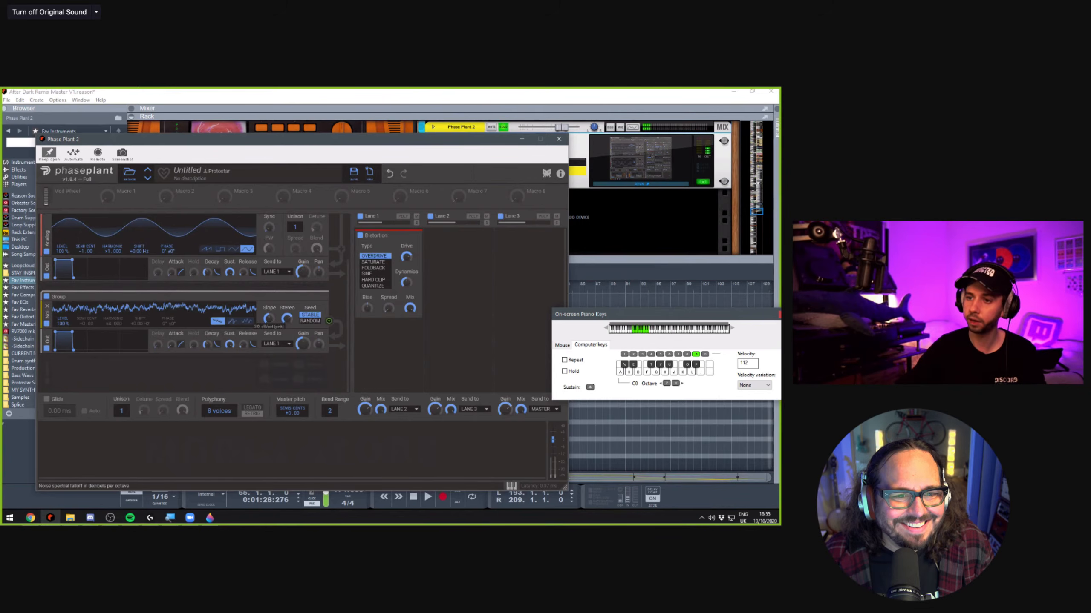
{"action": "mouse_move", "coordinate": [269, 319]}
{"action": "left_mouse_down"}
{"action": "mouse_move", "coordinate": [269, 343]}
{"action": "mouse_move", "coordinate": [269, 317]}
{"action": "mouse_move", "coordinate": [269, 334]}
{"action": "left_mouse_up"}
Add a high-pass Filter after the noise generator, adjust its cutoff, and audition the filtered noise with a few notes
{"action": "left_click", "coordinate": [261, 380]}
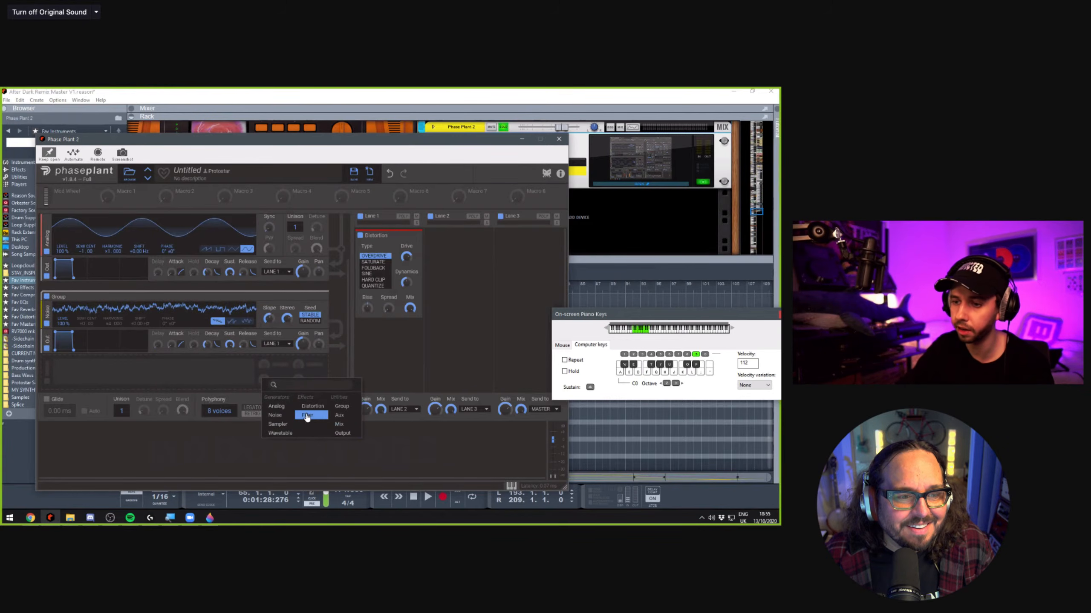
{"action": "key", "text": "Return"}
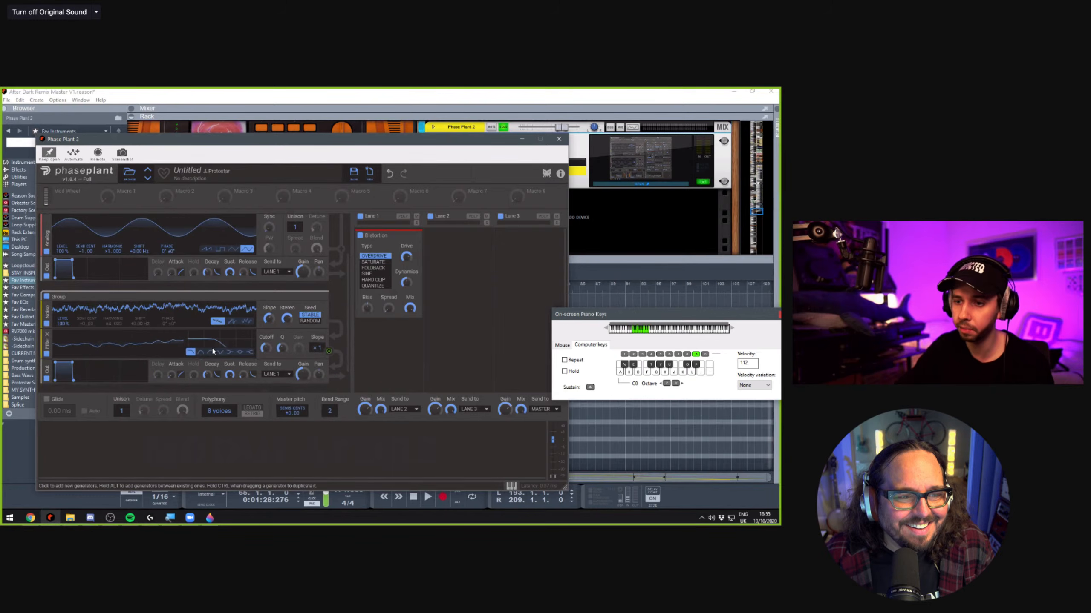
{"action": "left_click", "coordinate": [210, 351]}
{"action": "left_click_drag", "start_coordinate": [266, 347], "coordinate": [266, 344]}
{"action": "key", "text": "s"}
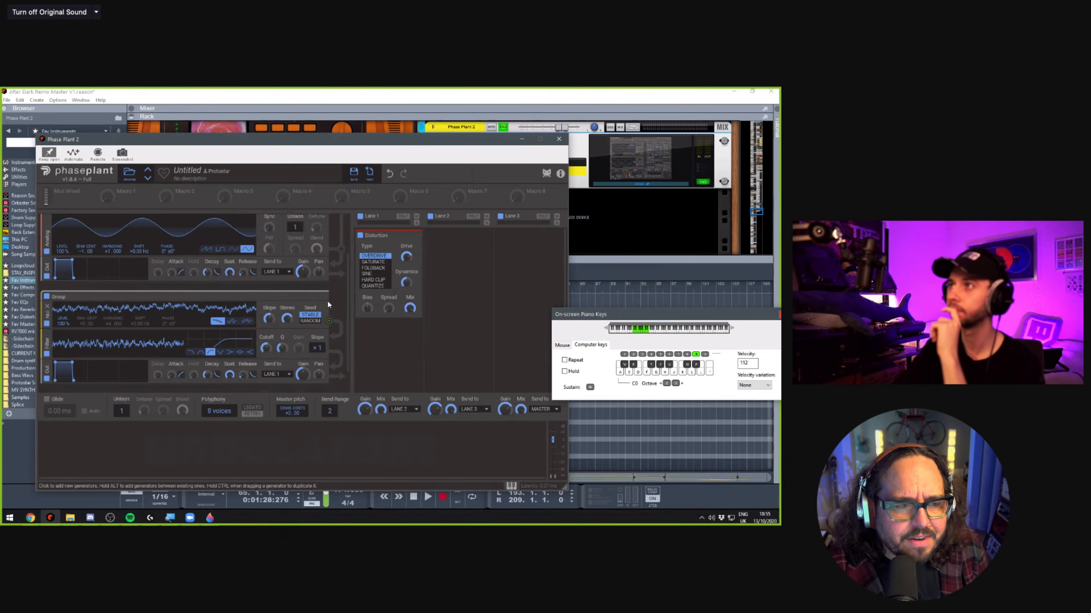
{"action": "key", "text": "d"}
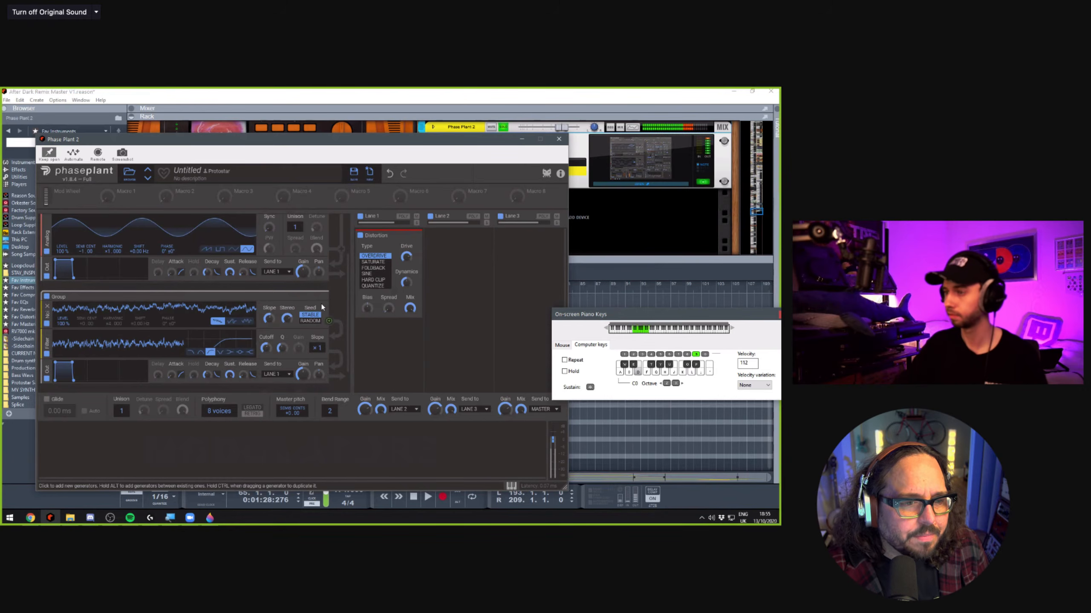
{"action": "key", "text": "s"}
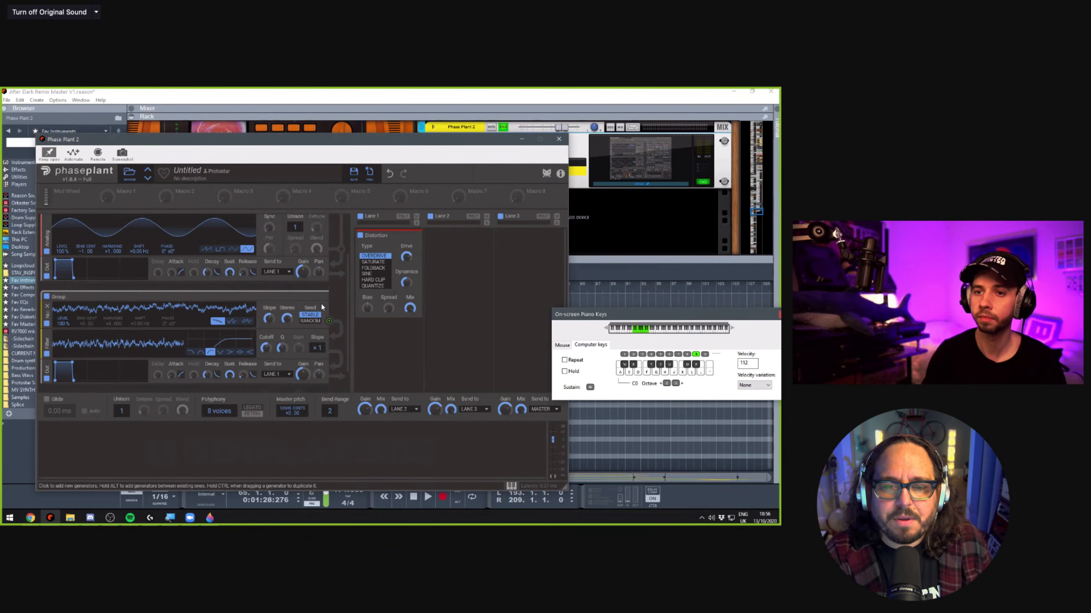
Review the generator groups and audition the layered patch one octave lower and back at octave C0
{"action": "scroll", "coordinate": [346, 299], "scroll_direction": "up", "scroll_amount": 2}
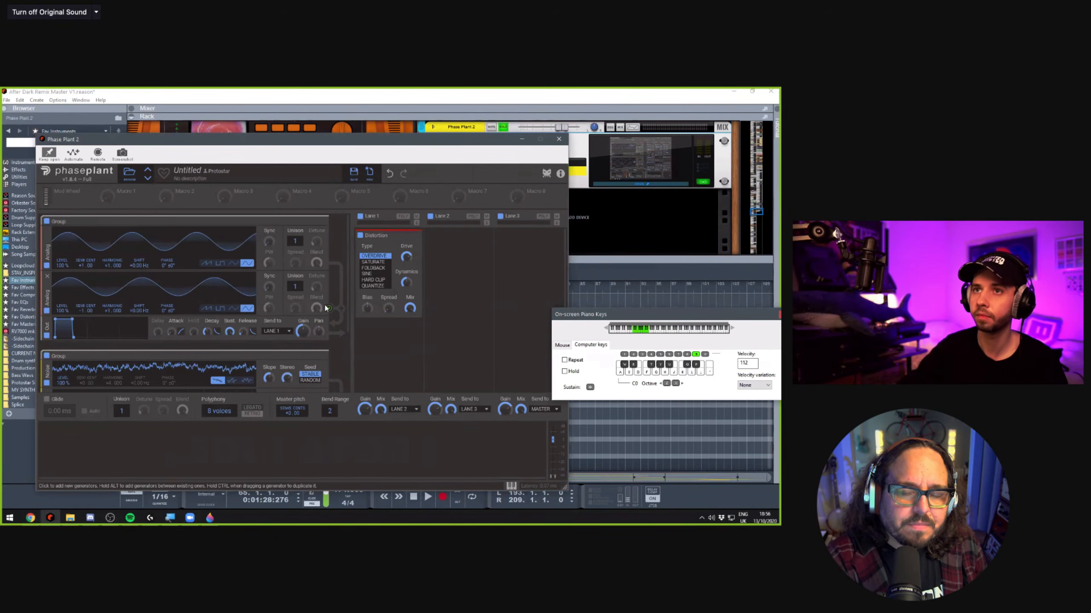
{"action": "scroll", "coordinate": [325, 308], "scroll_direction": "down", "scroll_amount": 1}
{"action": "scroll", "coordinate": [319, 307], "scroll_direction": "down", "scroll_amount": 1}
{"action": "scroll", "coordinate": [326, 300], "scroll_direction": "up", "scroll_amount": 2}
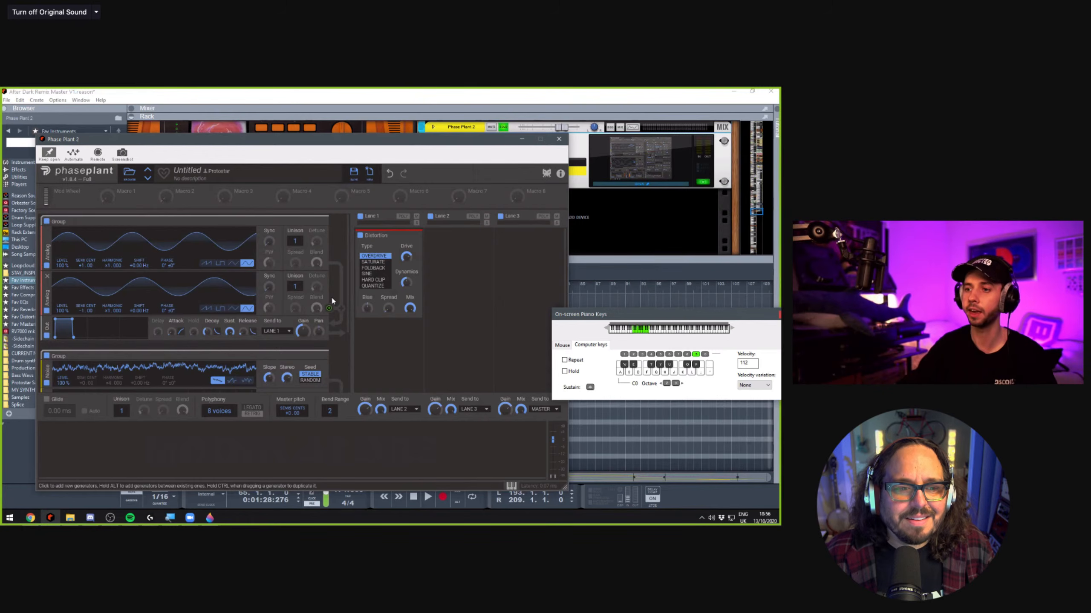
{"action": "key", "text": "z"}
{"action": "key", "text": "d"}
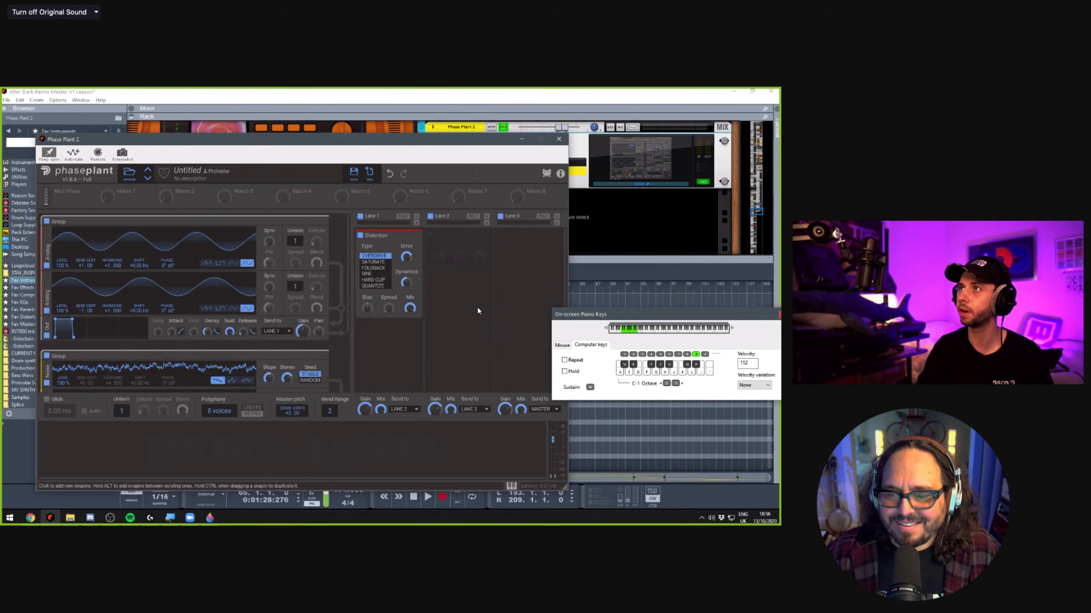
{"action": "key", "text": "x"}
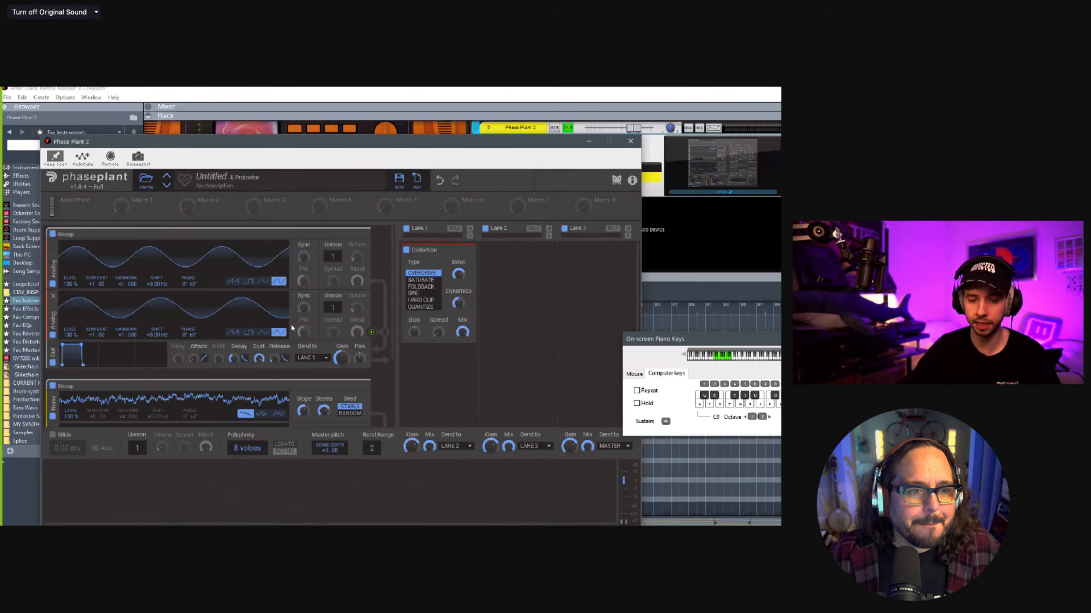
{"action": "key", "text": "d"}
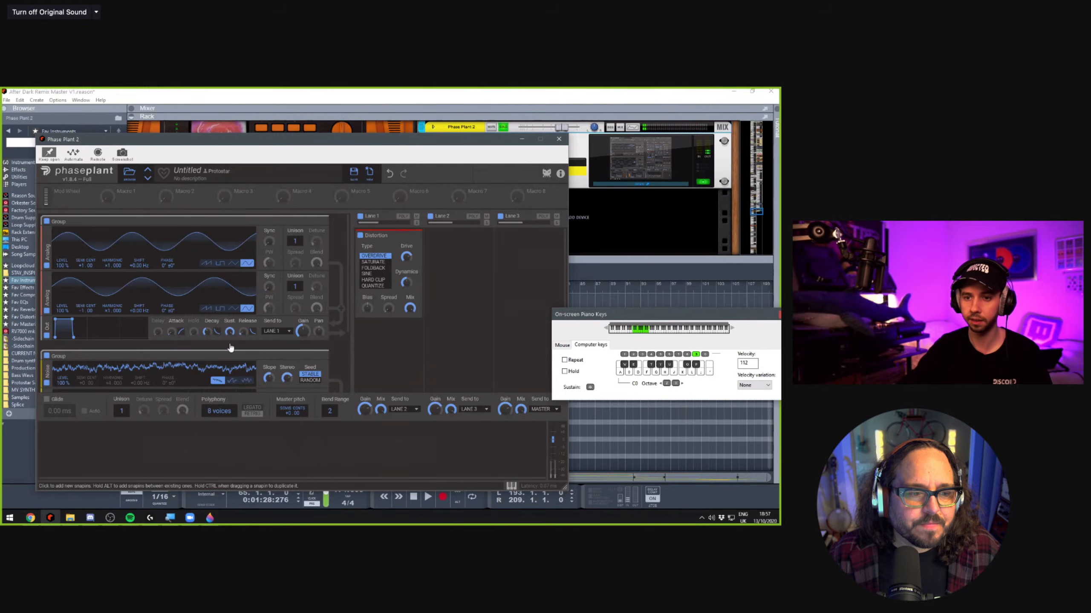
Add a third generator group containing an Analog oscillator with a sine waveform and an Output module
{"action": "scroll", "coordinate": [98, 344], "scroll_direction": "down", "scroll_amount": 3}
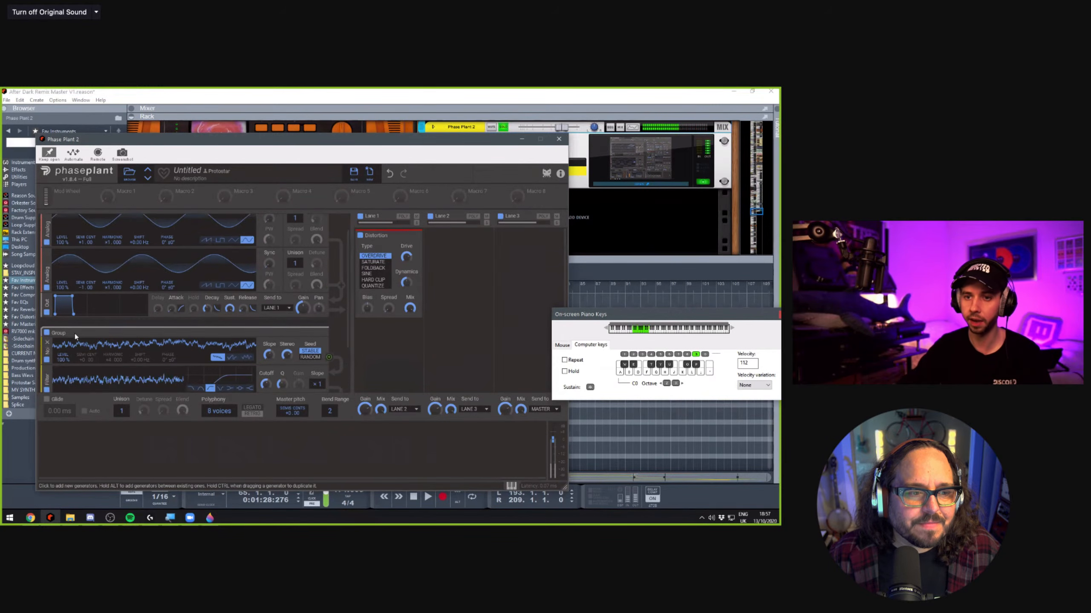
{"action": "left_click", "coordinate": [151, 406]}
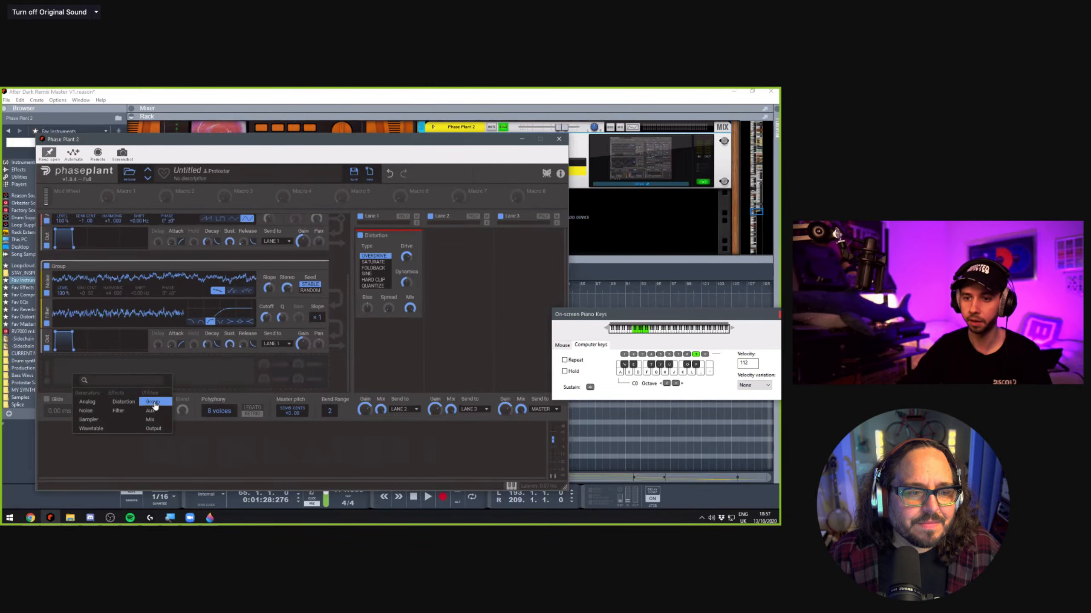
{"action": "left_click", "coordinate": [133, 371]}
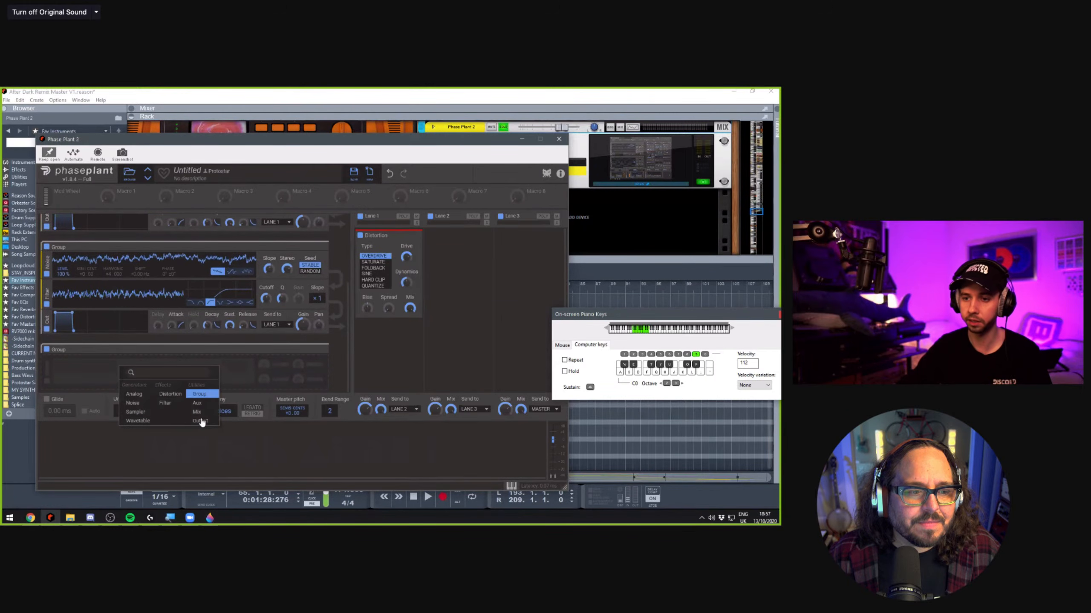
{"action": "left_click", "coordinate": [135, 392]}
{"action": "scroll", "coordinate": [257, 369], "scroll_direction": "down", "scroll_amount": 1}
{"action": "left_click", "coordinate": [247, 348]}
{"action": "left_click", "coordinate": [260, 386]}
{"action": "left_click", "coordinate": [316, 424]}
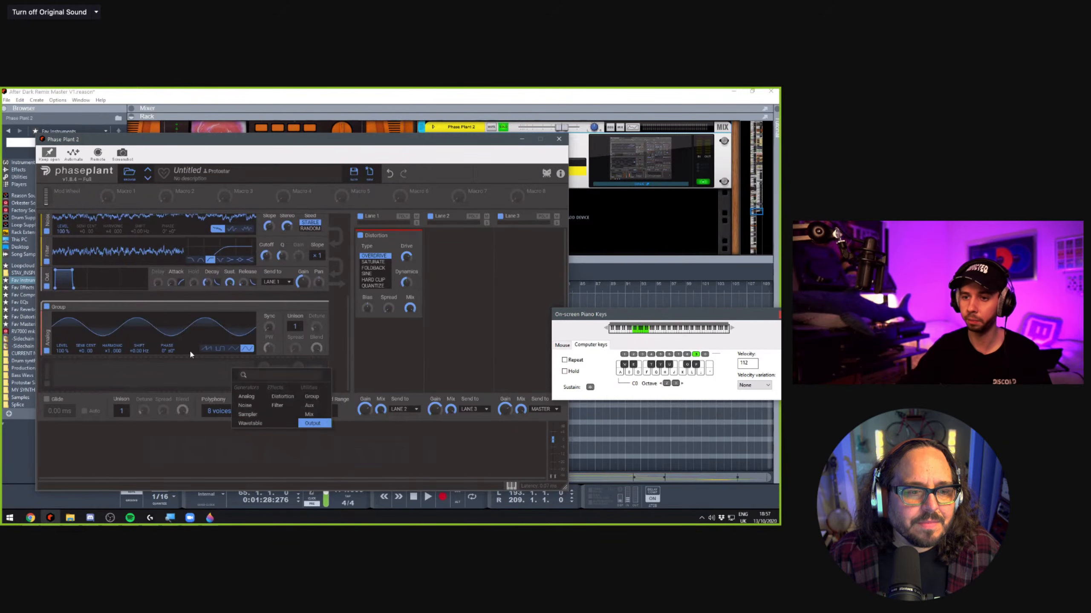
Demonstrate group bypassing by switching the first oscillator group off and on again, and disable the third group
{"action": "scroll", "coordinate": [75, 274], "scroll_direction": "up", "scroll_amount": 3}
{"action": "scroll", "coordinate": [172, 237], "scroll_direction": "down", "scroll_amount": 2}
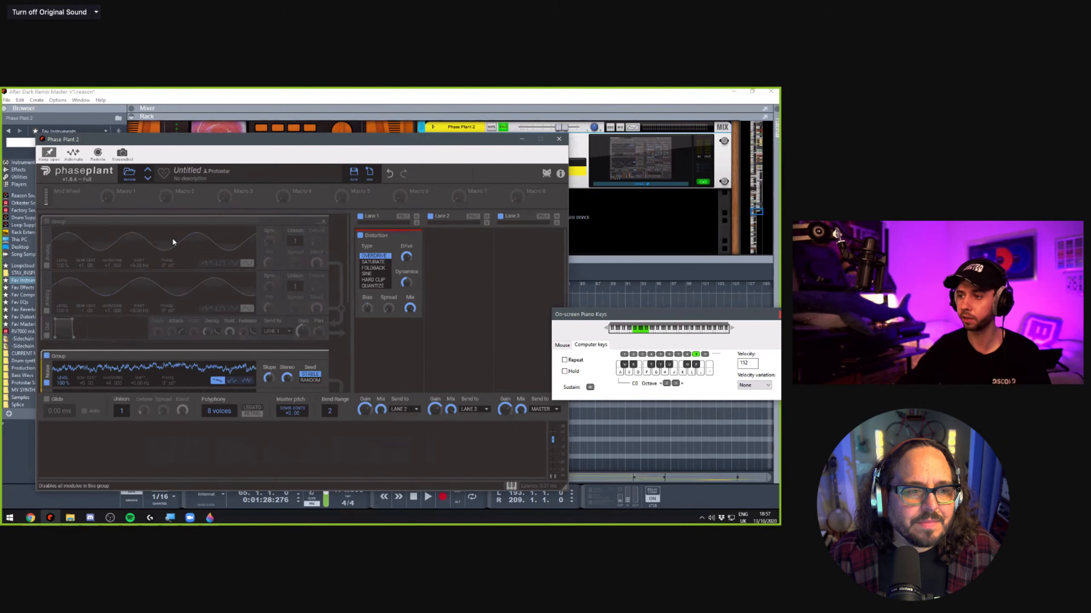
{"action": "scroll", "coordinate": [142, 258], "scroll_direction": "up", "scroll_amount": 2}
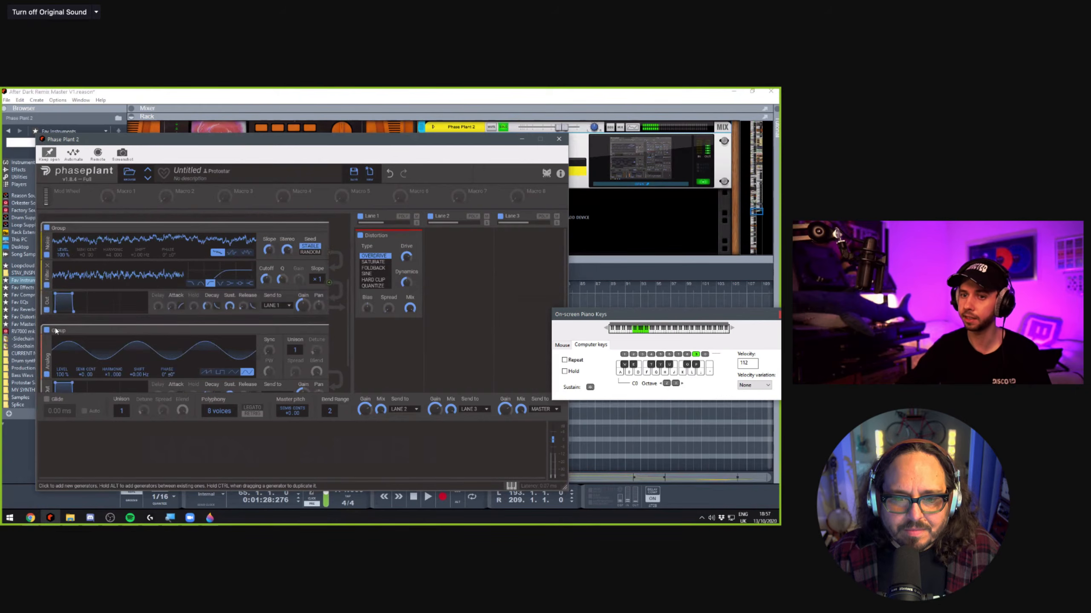
{"action": "left_click", "coordinate": [47, 222]}
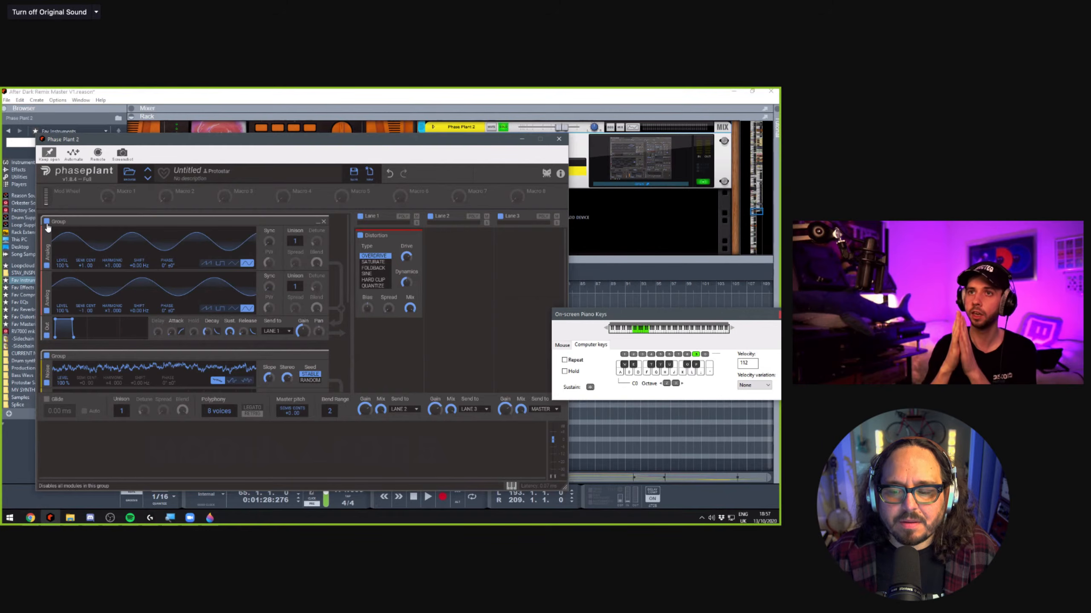
Switch to Paint 3D, replace the last stroke with a smaller sine wave below the large one, and return to Phase Plant
{"action": "key", "text": "alt+Tab"}
{"action": "key", "text": "ctrl+z"}
{"action": "mouse_move", "coordinate": [216, 402]}
{"action": "left_mouse_down"}
{"action": "mouse_move", "coordinate": [231, 385]}
{"action": "mouse_move", "coordinate": [275, 379]}
{"action": "mouse_move", "coordinate": [405, 434]}
{"action": "mouse_move", "coordinate": [521, 374]}
{"action": "left_mouse_up"}
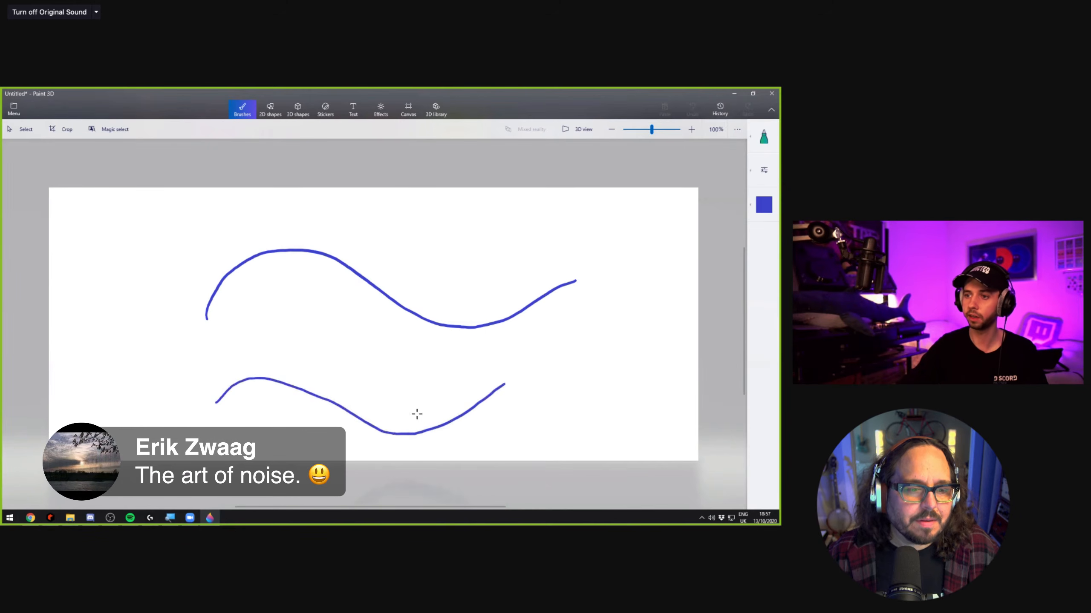
{"action": "left_click", "coordinate": [734, 93]}
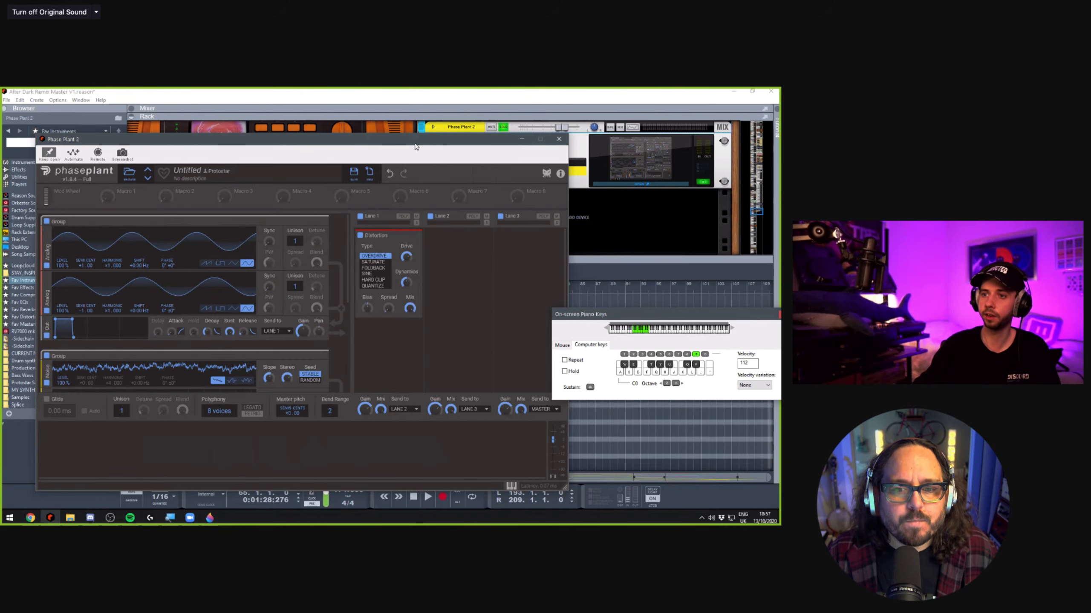
Set the Bend Range to 12 and test it by playing a note while moving the rack device's pitch wheel
{"action": "left_click_drag", "start_coordinate": [419, 146], "coordinate": [405, 147]}
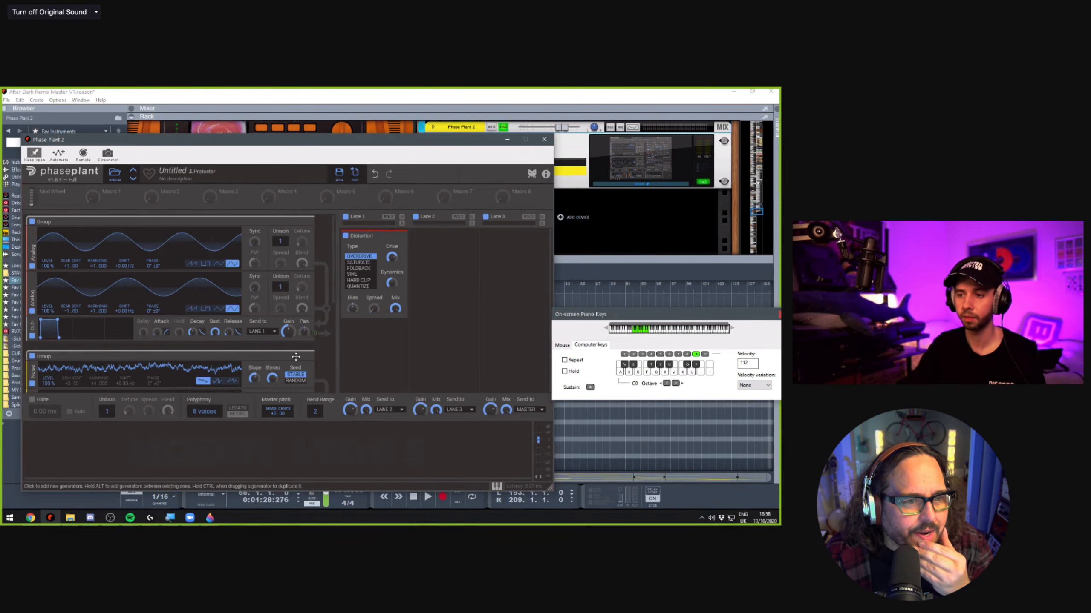
{"action": "left_click_drag", "start_coordinate": [315, 411], "coordinate": [314, 407]}
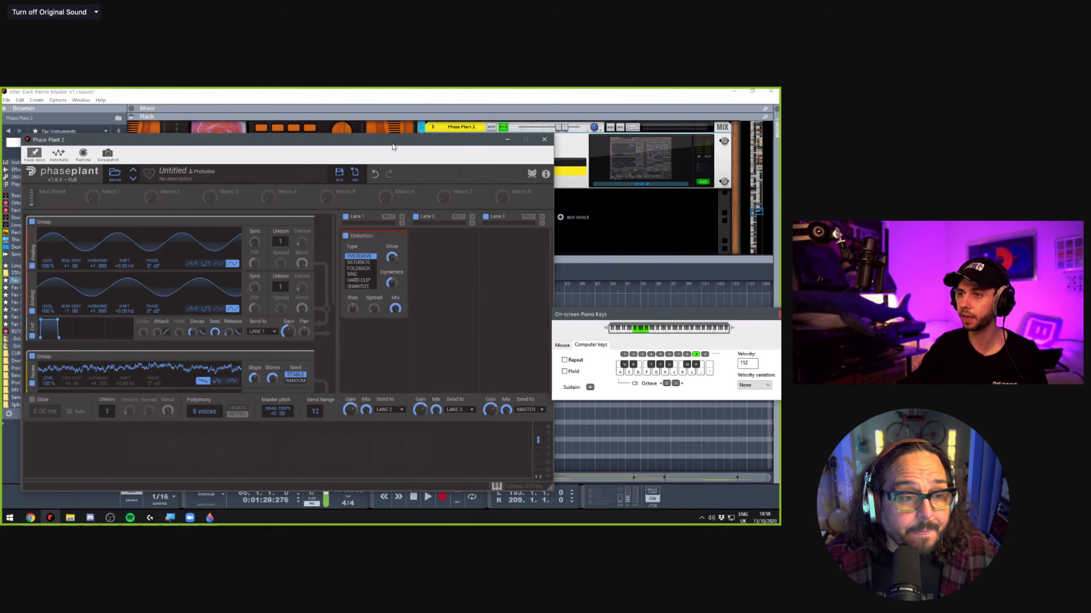
{"action": "left_click_drag", "start_coordinate": [390, 144], "coordinate": [399, 125]}
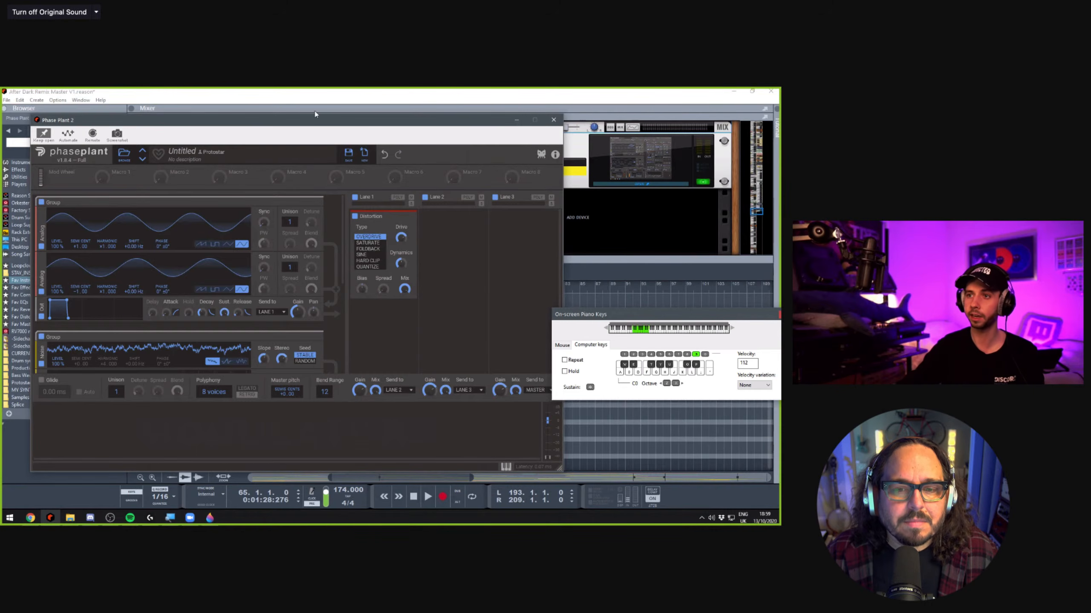
{"action": "left_click_drag", "start_coordinate": [324, 126], "coordinate": [325, 233]}
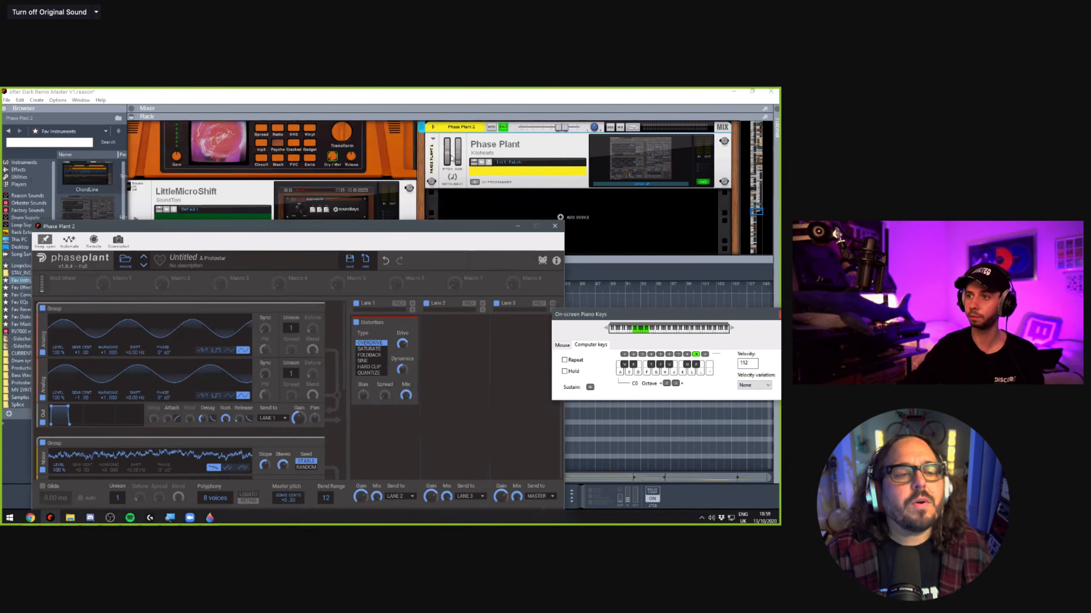
{"action": "key", "text": "a"}
{"action": "mouse_move", "coordinate": [450, 155]}
{"action": "left_mouse_down"}
{"action": "mouse_move", "coordinate": [450, 123]}
{"action": "mouse_move", "coordinate": [451, 152]}
{"action": "left_mouse_up"}
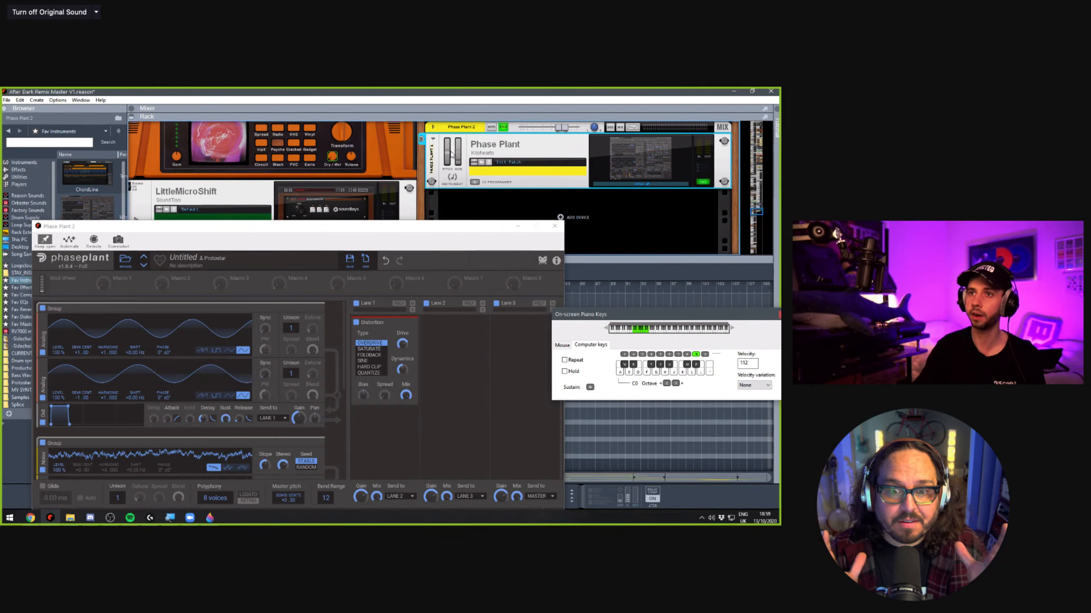
{"action": "left_click_drag", "start_coordinate": [422, 226], "coordinate": [419, 116]}
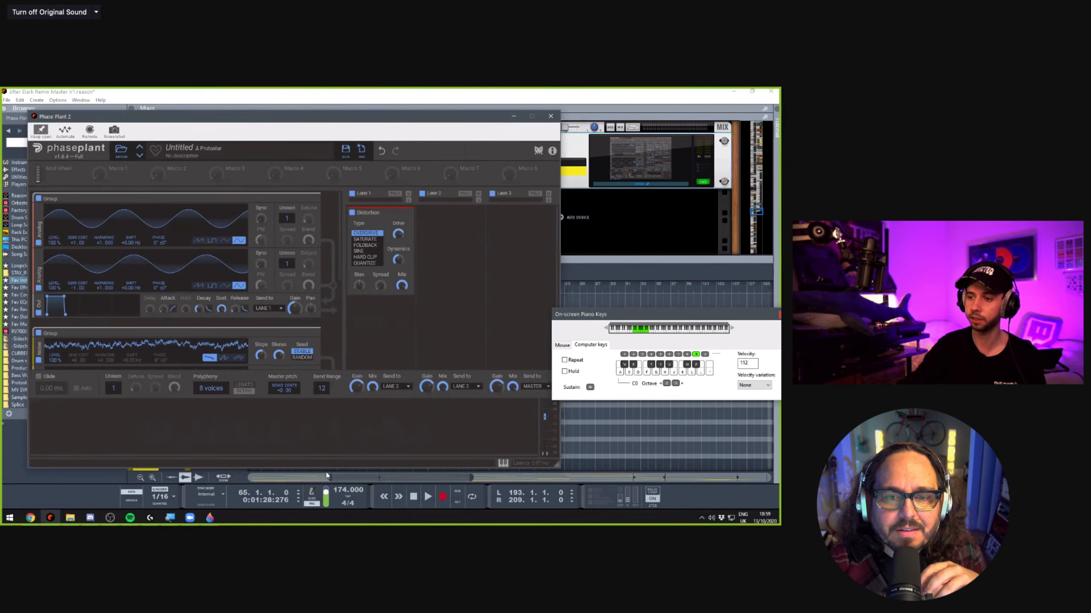
Add an LFO and a second modulator to the empty modulation area as a demonstration, and remove both
{"action": "left_click", "coordinate": [66, 439]}
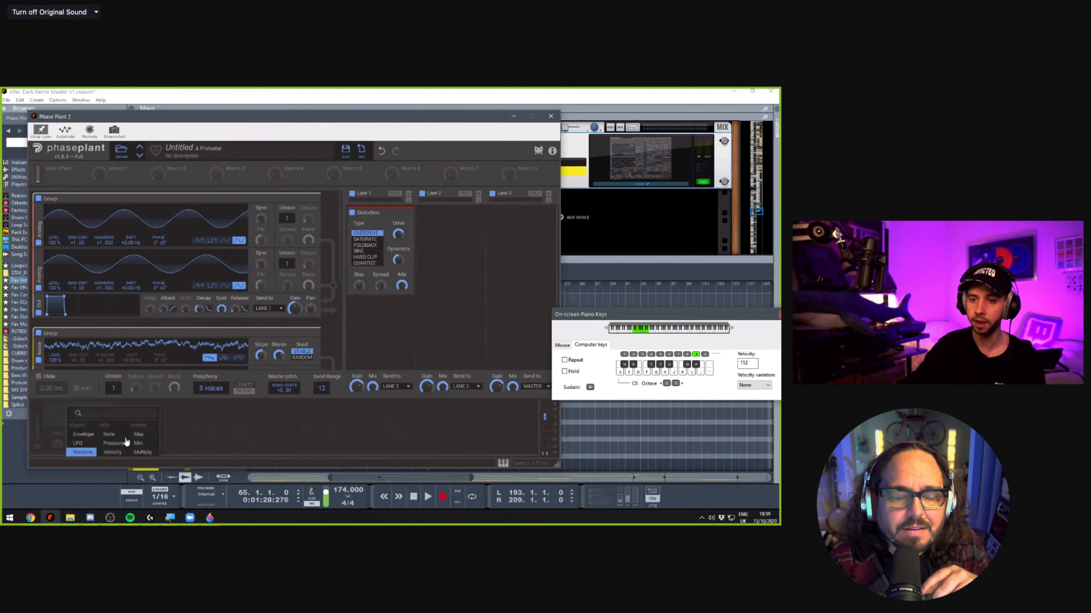
{"action": "left_click", "coordinate": [79, 444]}
{"action": "left_click", "coordinate": [204, 437]}
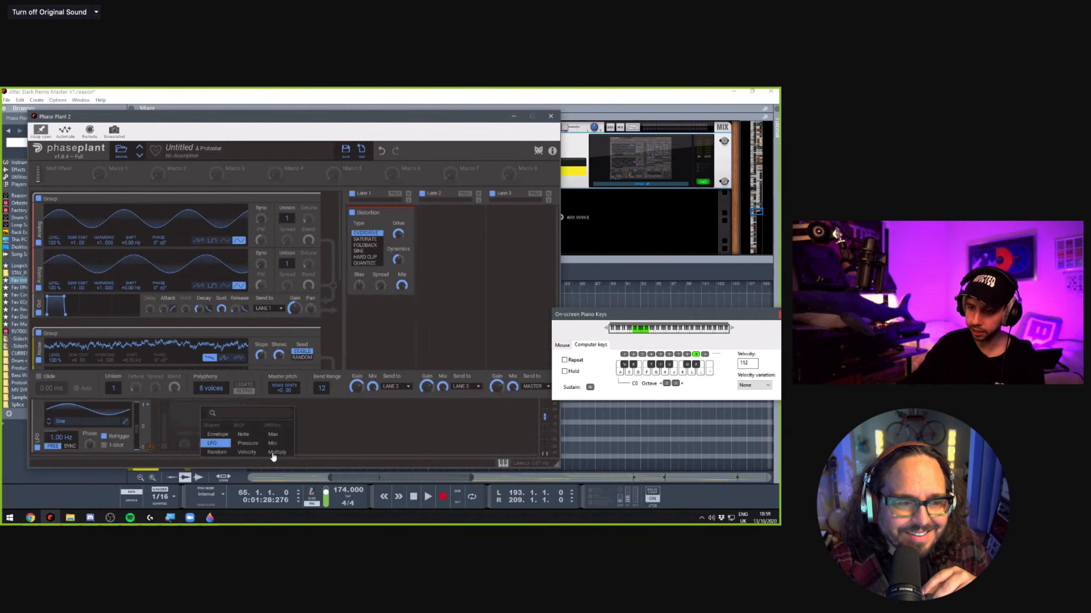
{"action": "left_click", "coordinate": [246, 443]}
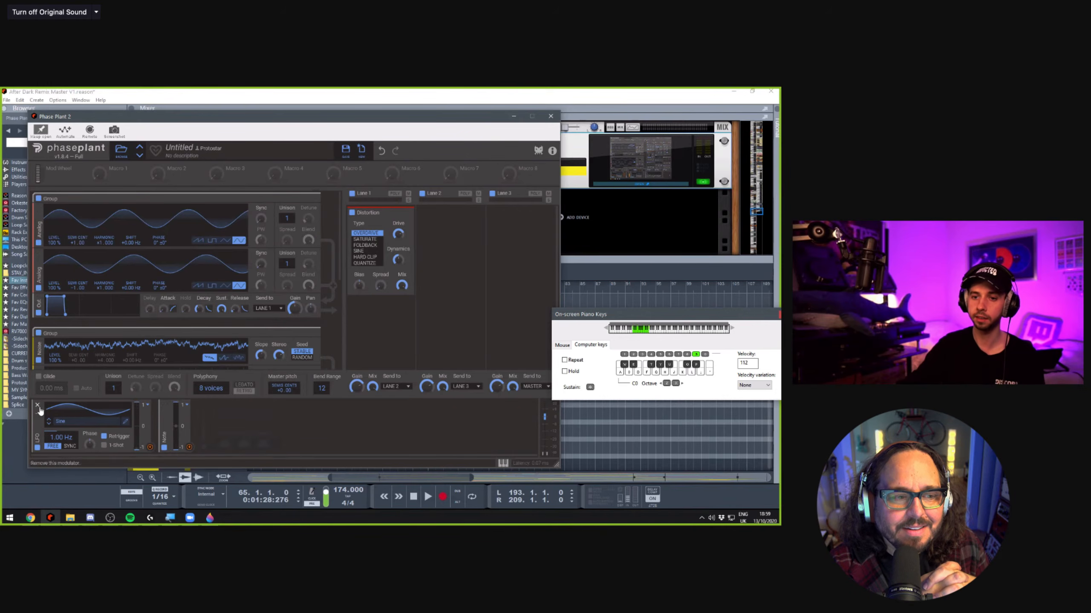
{"action": "left_click", "coordinate": [38, 406]}
{"action": "left_click", "coordinate": [38, 406]}
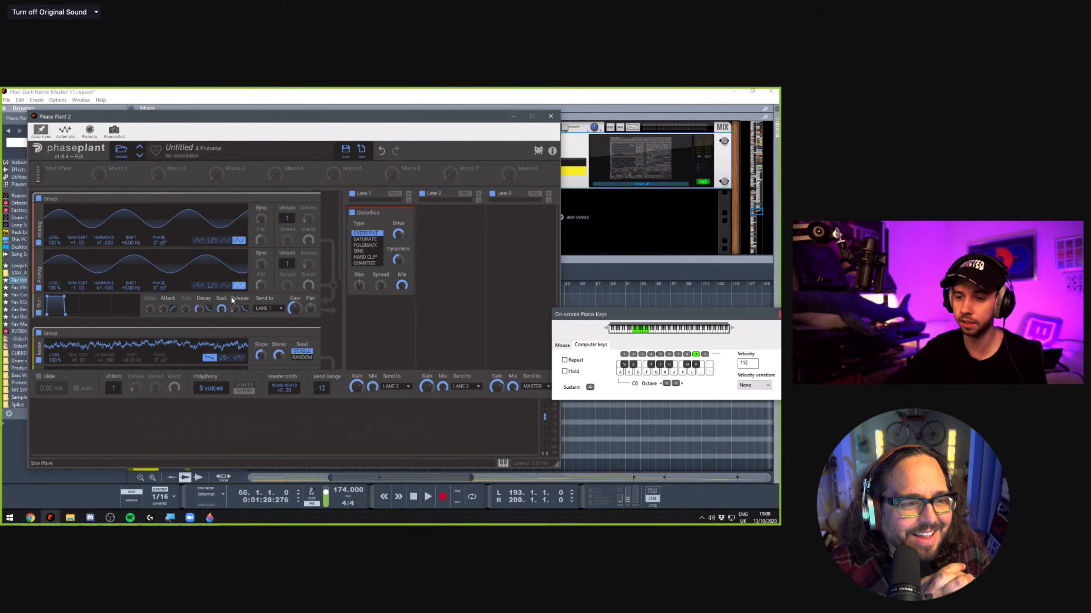
Disable the noise generator group and bypass the Distortion effect in Lane 1
{"action": "scroll", "coordinate": [308, 351], "scroll_direction": "down", "scroll_amount": 3}
{"action": "scroll", "coordinate": [307, 349], "scroll_direction": "down", "scroll_amount": 1}
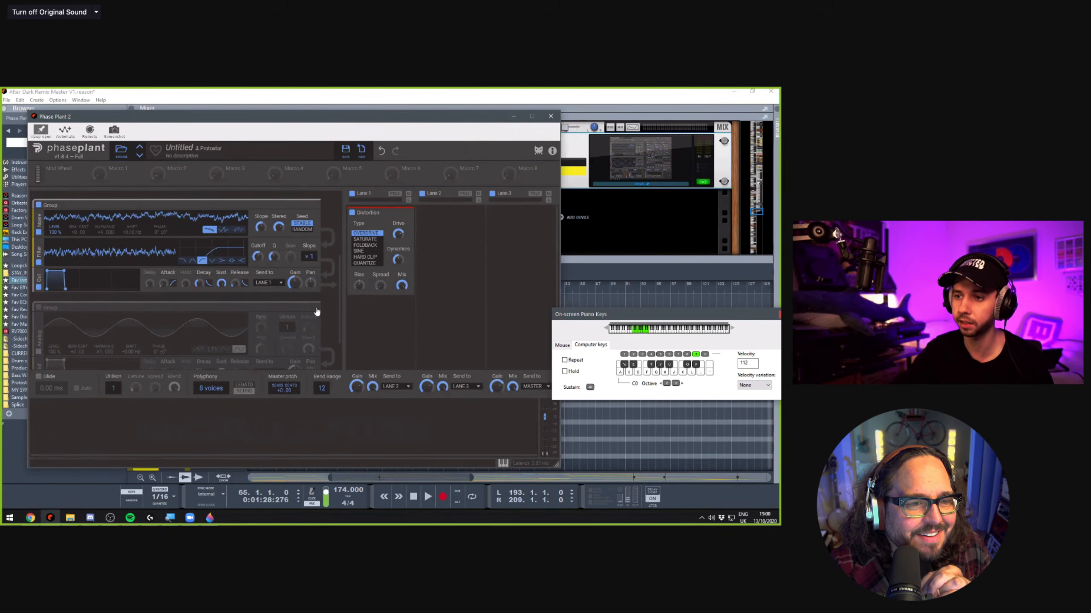
{"action": "scroll", "coordinate": [318, 308], "scroll_direction": "up", "scroll_amount": 3}
{"action": "scroll", "coordinate": [324, 310], "scroll_direction": "up", "scroll_amount": 1}
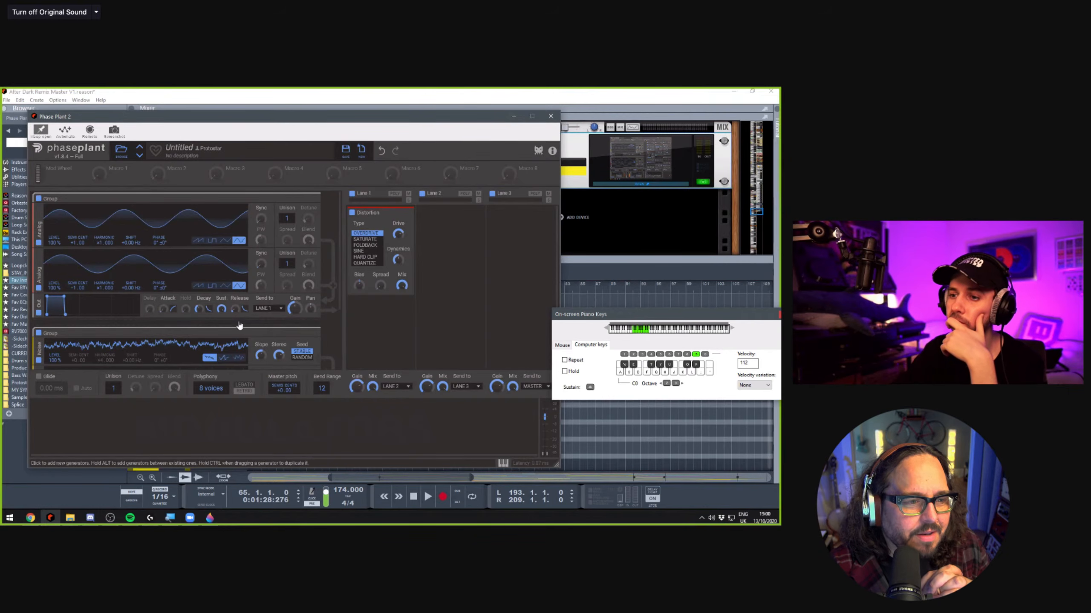
{"action": "left_click", "coordinate": [40, 336]}
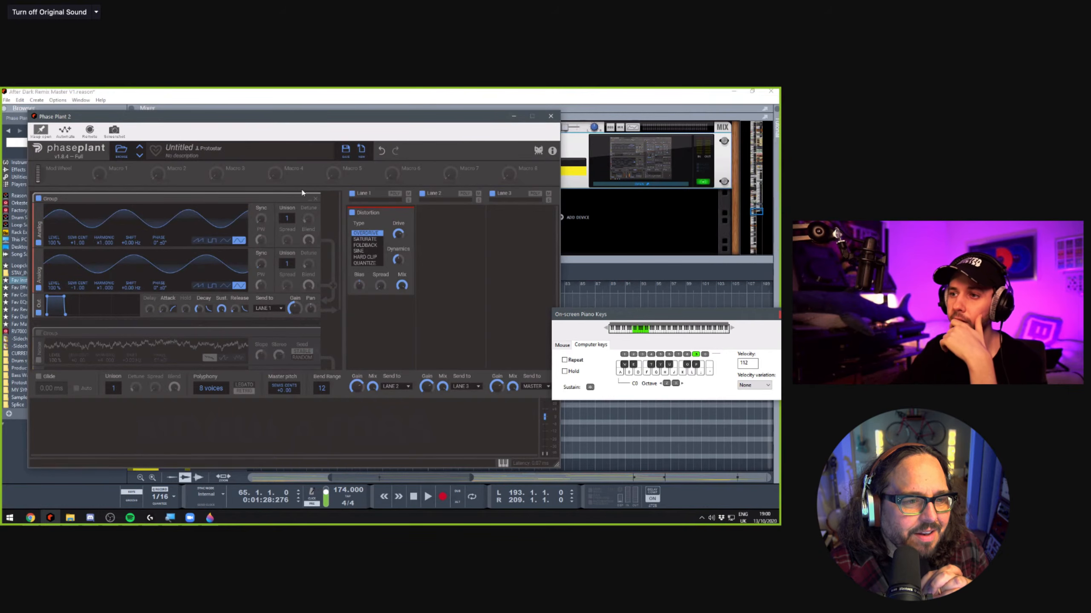
{"action": "left_click", "coordinate": [352, 214]}
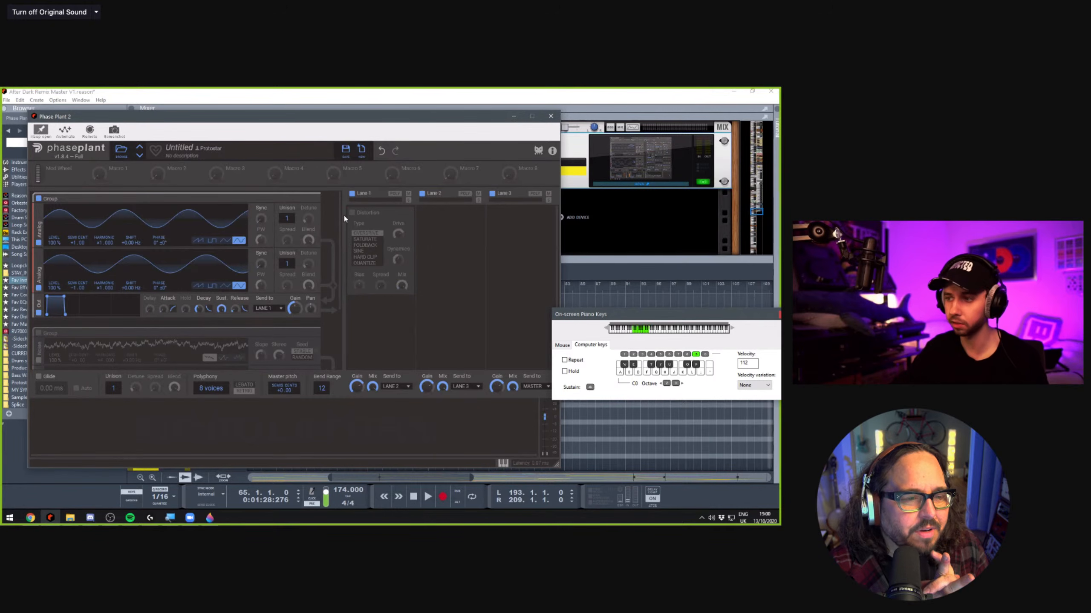
Play the same note with the second sine oscillator disabled and re-enabled to compare the sound
{"action": "left_click", "coordinate": [38, 288]}
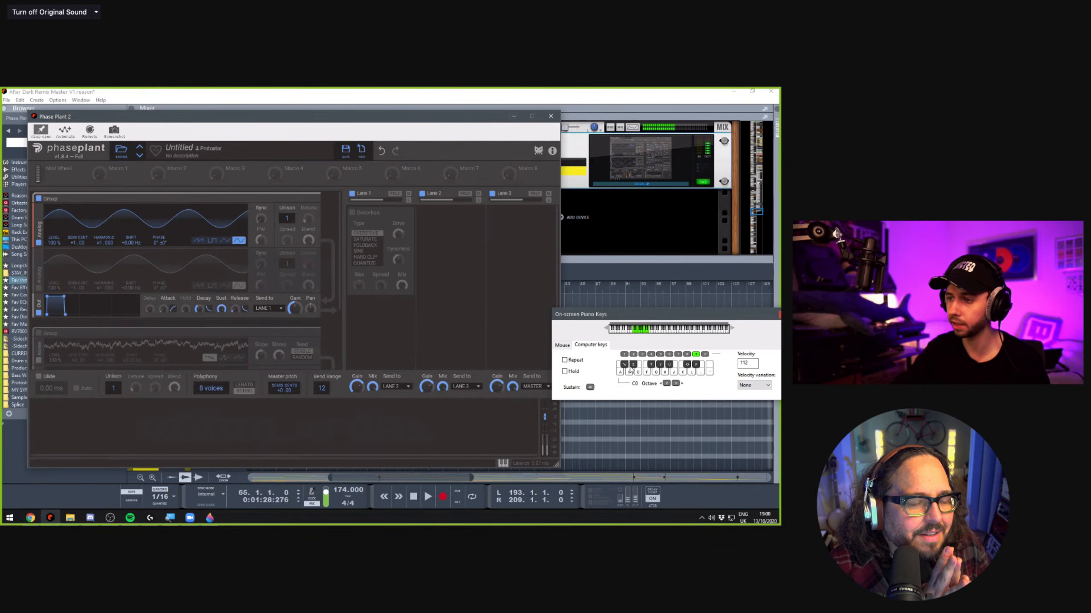
{"action": "left_click", "coordinate": [633, 366]}
{"action": "left_click", "coordinate": [633, 366]}
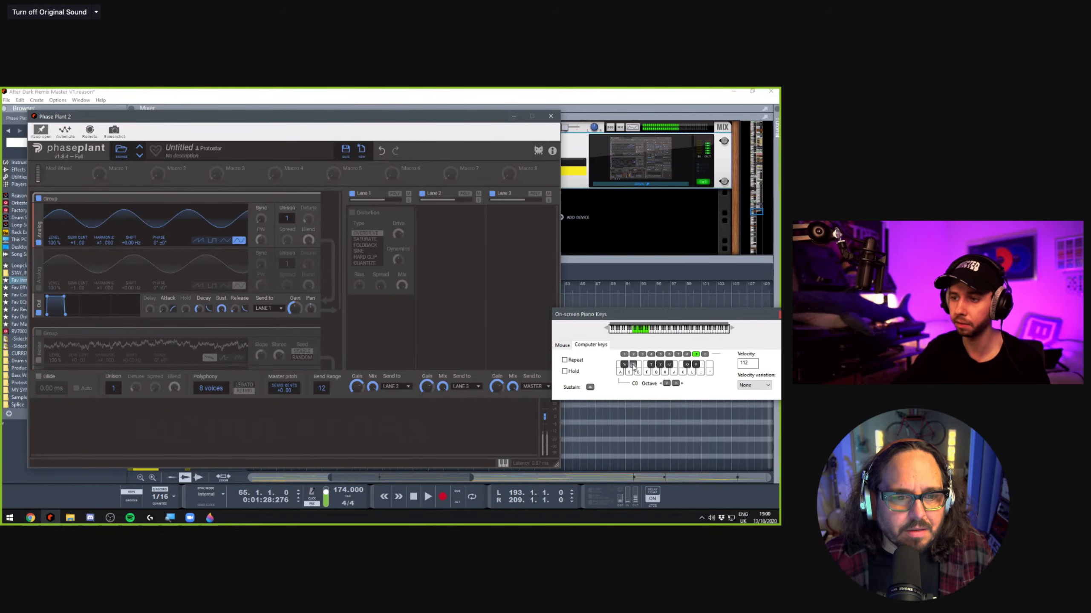
{"action": "key", "text": "s"}
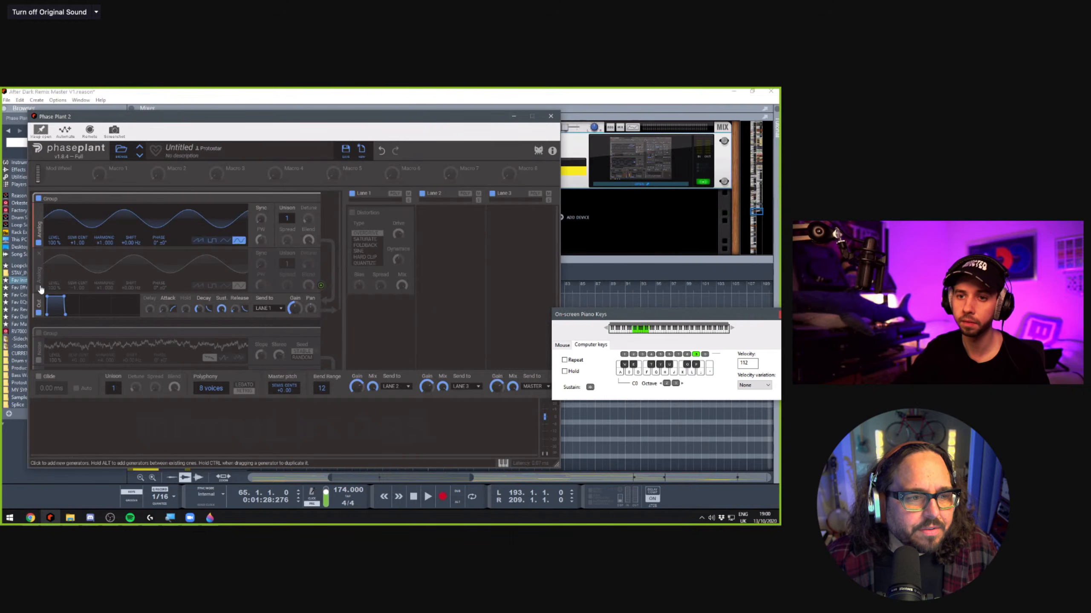
{"action": "left_click", "coordinate": [39, 288]}
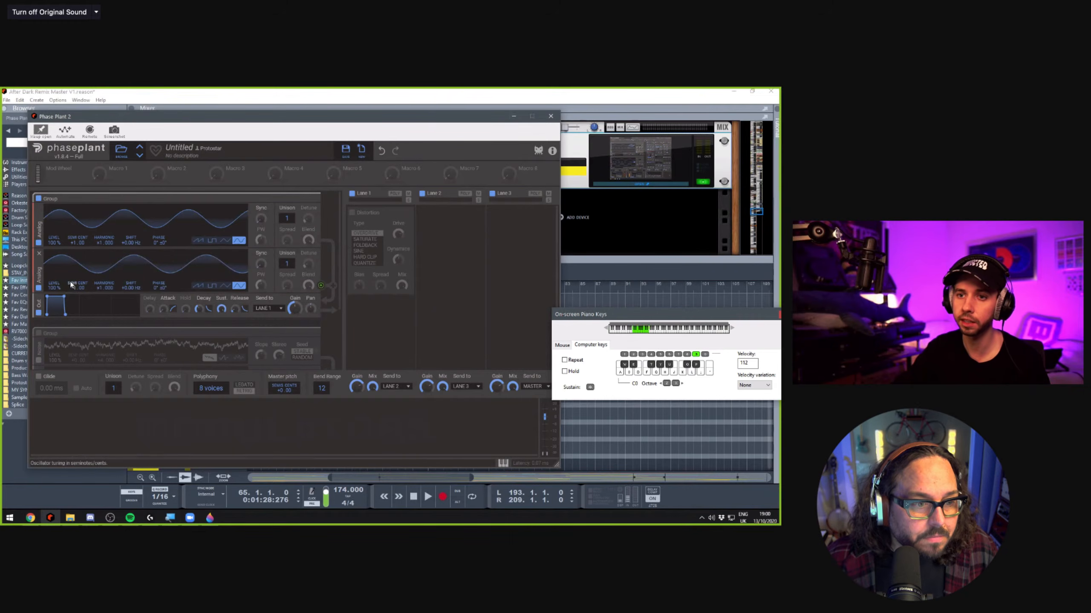
{"action": "key", "text": "s"}
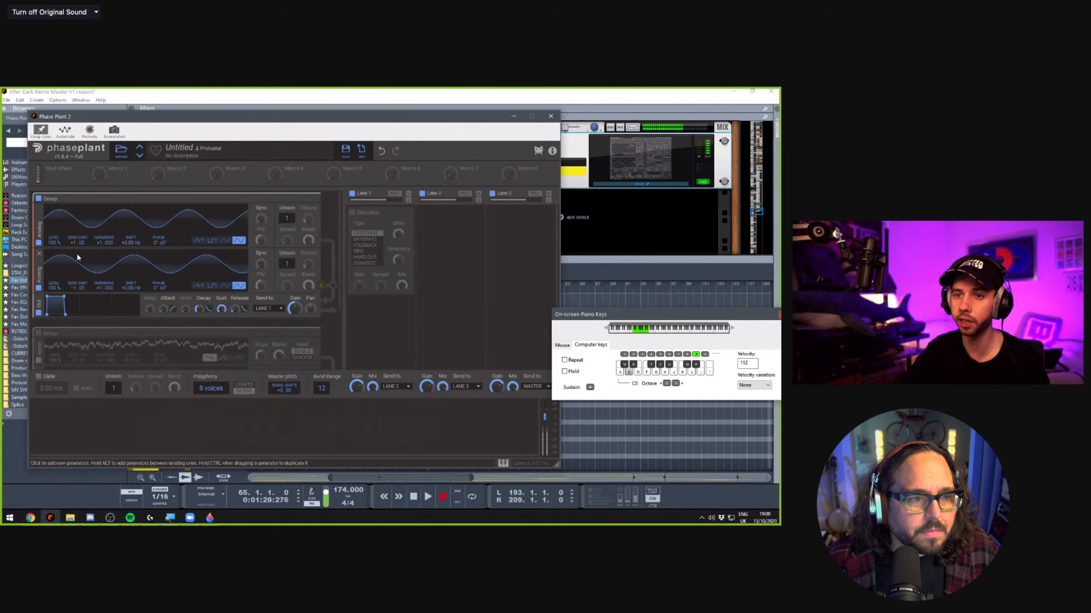
Narrow the detuning of the two sine oscillators to about 0.50 semitones each way
{"action": "left_click_drag", "start_coordinate": [83, 247], "coordinate": [83, 258]}
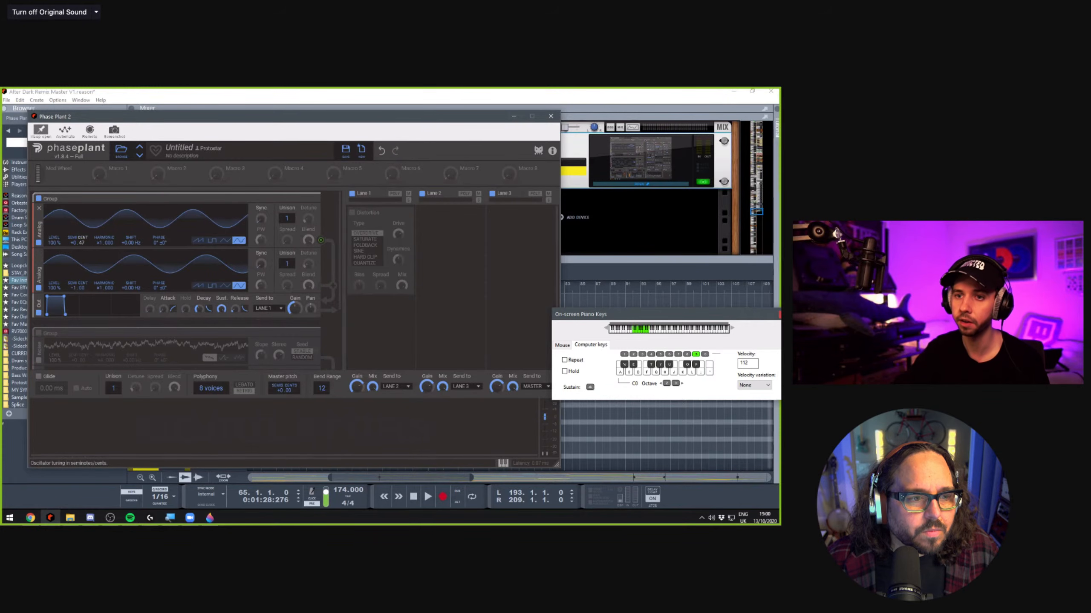
{"action": "left_click_drag", "start_coordinate": [83, 288], "coordinate": [82, 279]}
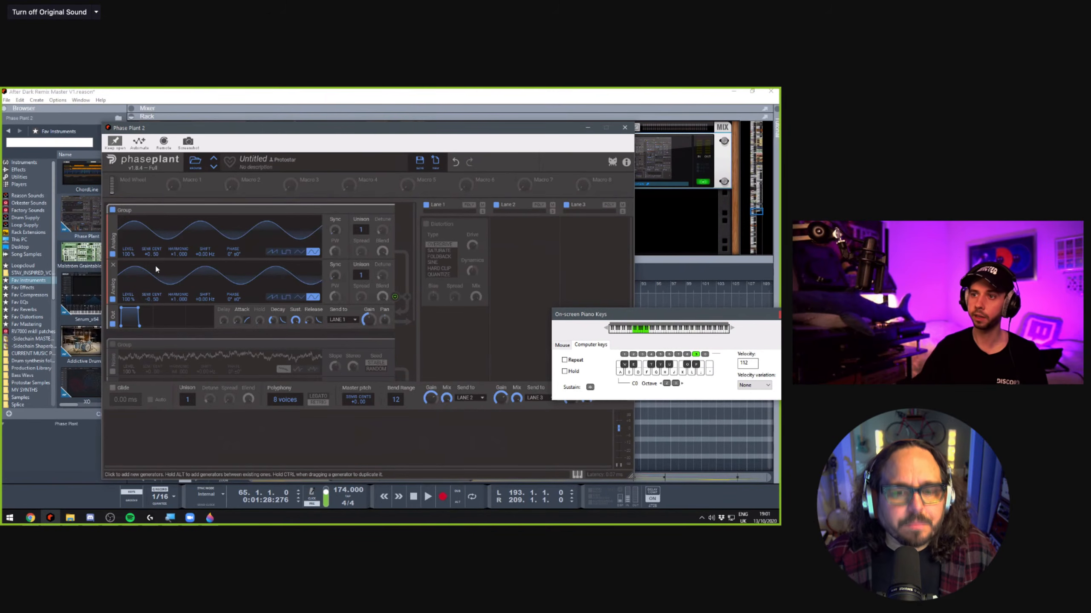
Move the Phase Plant window clear of the rack and open the SPAN analyzer from the master effects
{"action": "left_click_drag", "start_coordinate": [301, 127], "coordinate": [477, 372]}
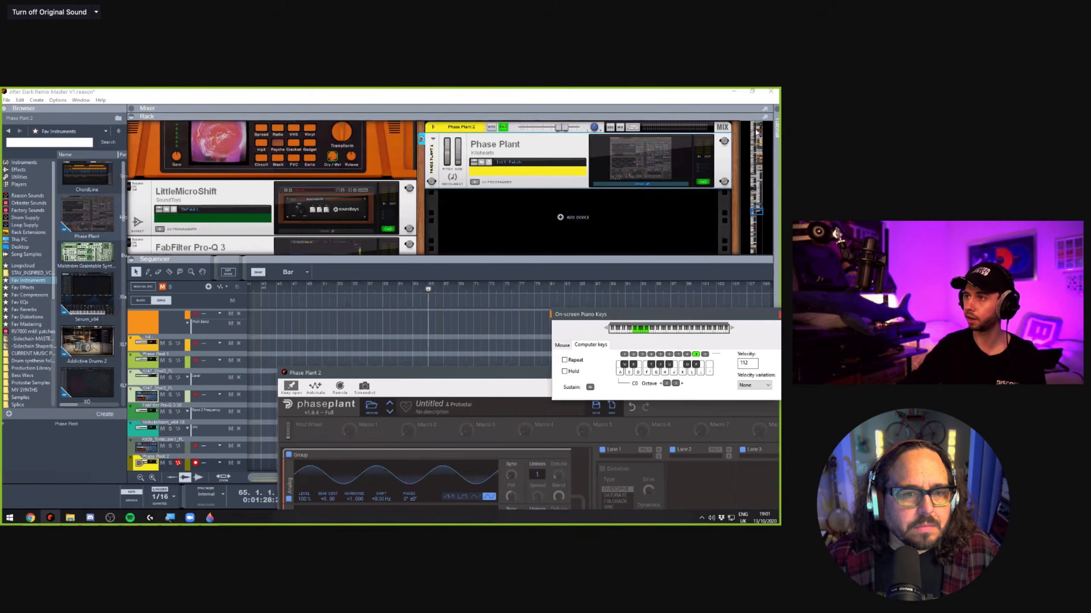
{"action": "scroll", "coordinate": [508, 176], "scroll_direction": "up", "scroll_amount": 15}
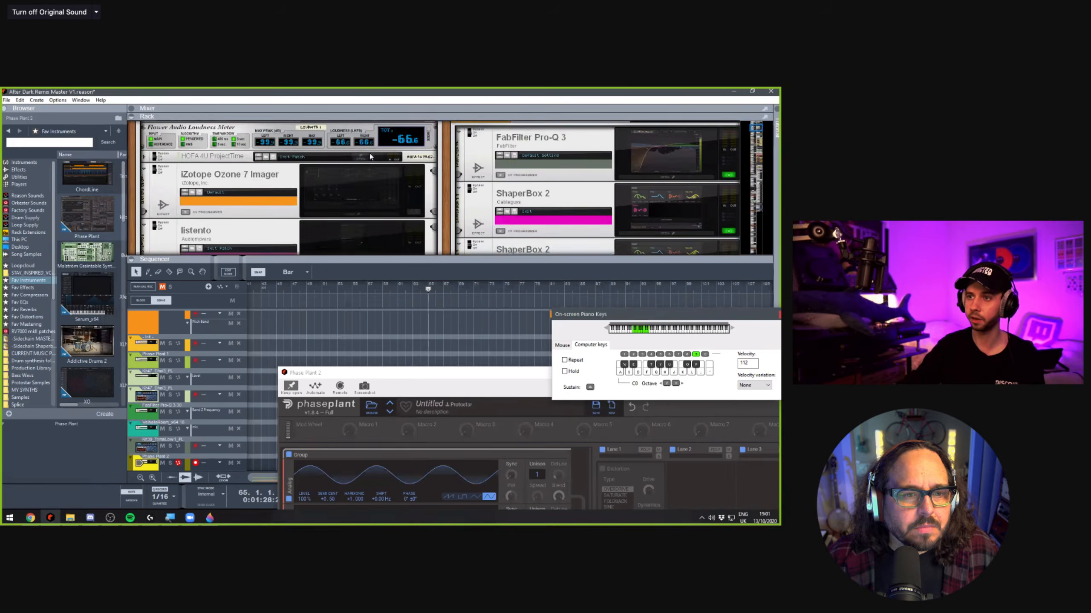
{"action": "scroll", "coordinate": [366, 157], "scroll_direction": "down", "scroll_amount": 6}
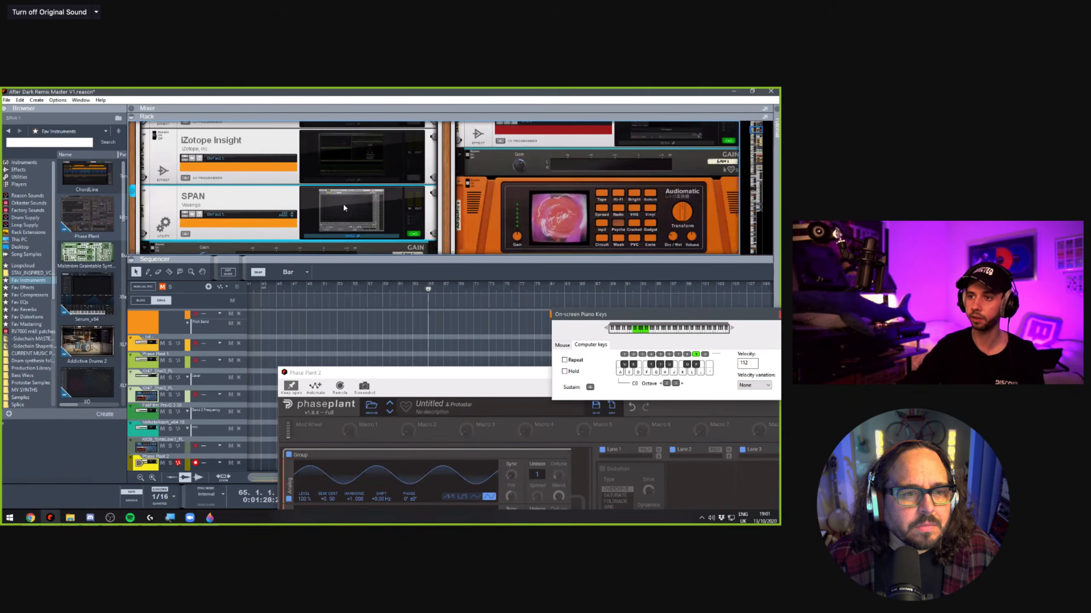
{"action": "left_click", "coordinate": [351, 236]}
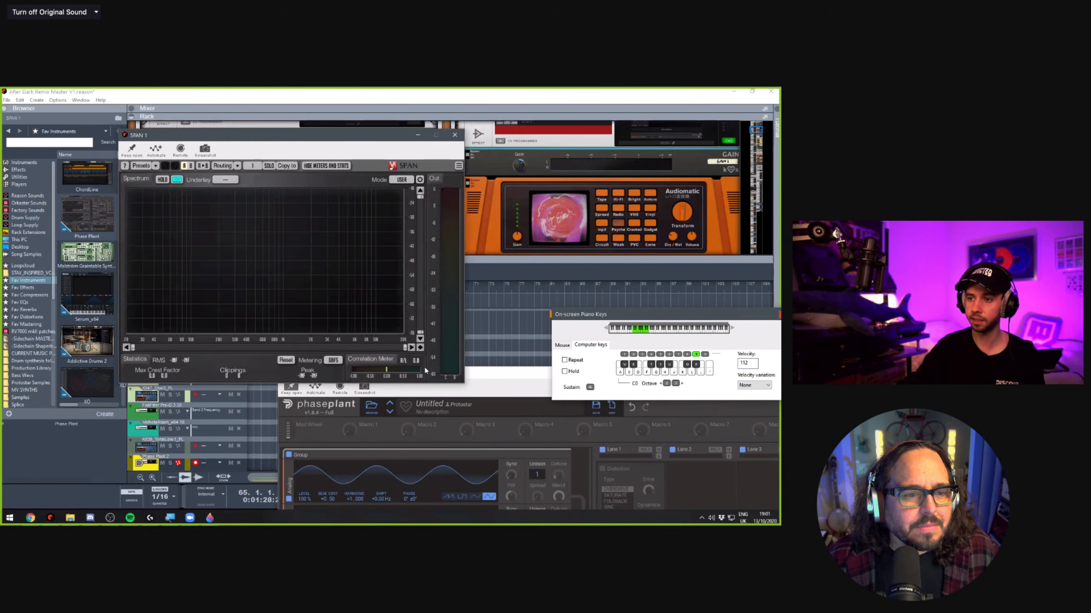
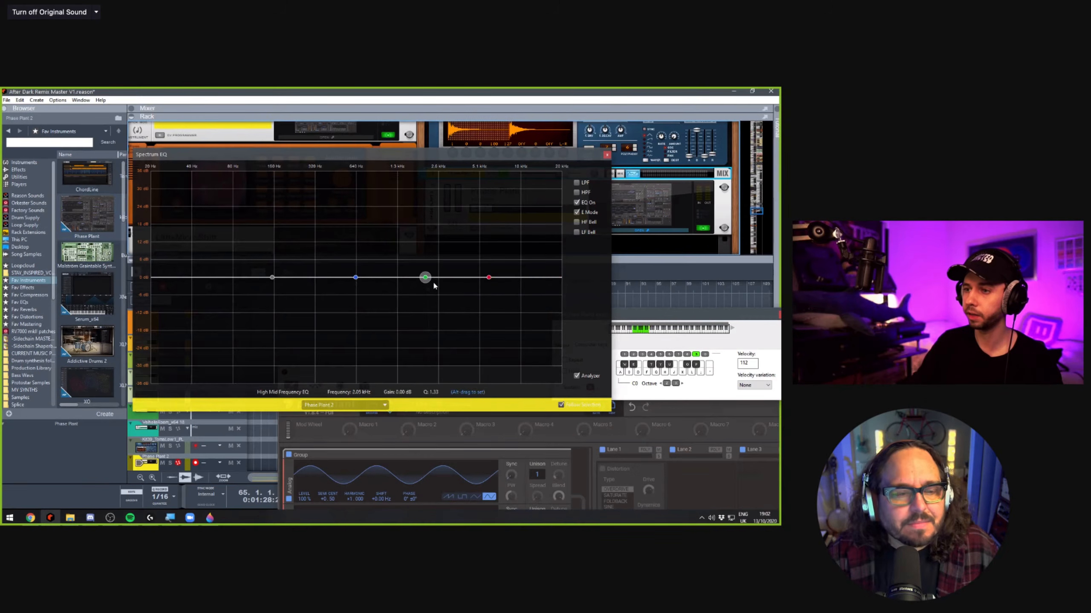
In the Spectrum EQ, cut the high-mid band by about 7.6 dB and pull the low-mid band down to a lower frequency as a demonstration
{"action": "left_click_drag", "start_coordinate": [433, 285], "coordinate": [485, 306]}
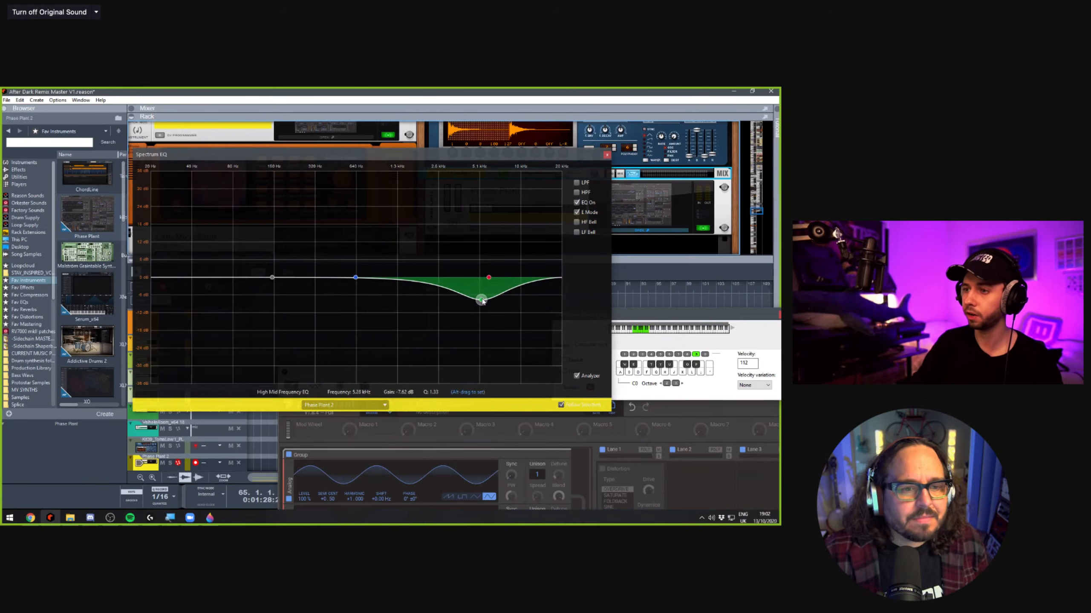
{"action": "left_click", "coordinate": [356, 277]}
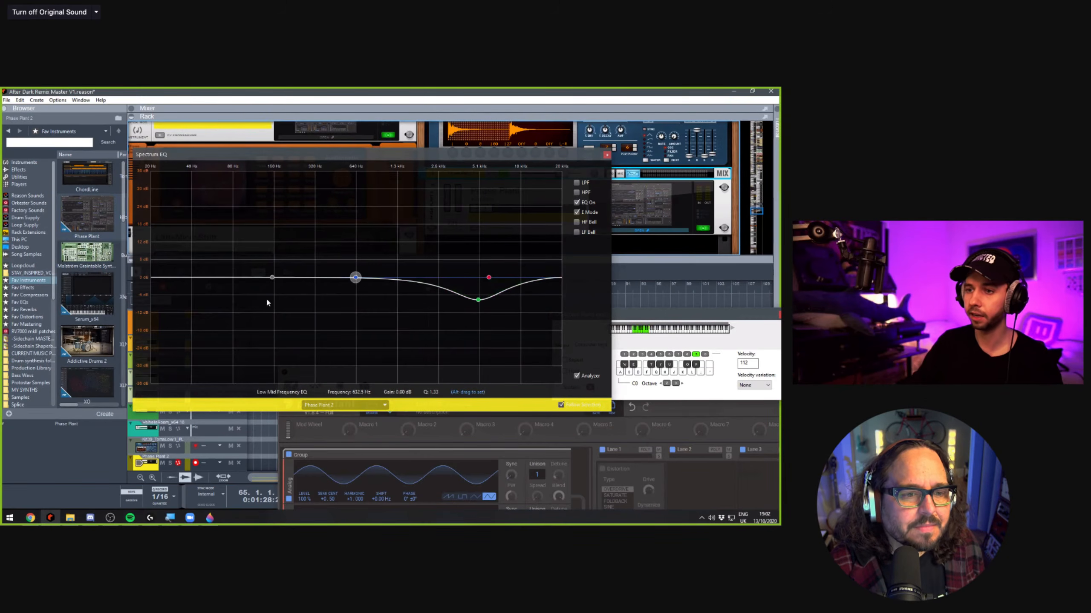
{"action": "left_click_drag", "start_coordinate": [355, 277], "coordinate": [282, 296]}
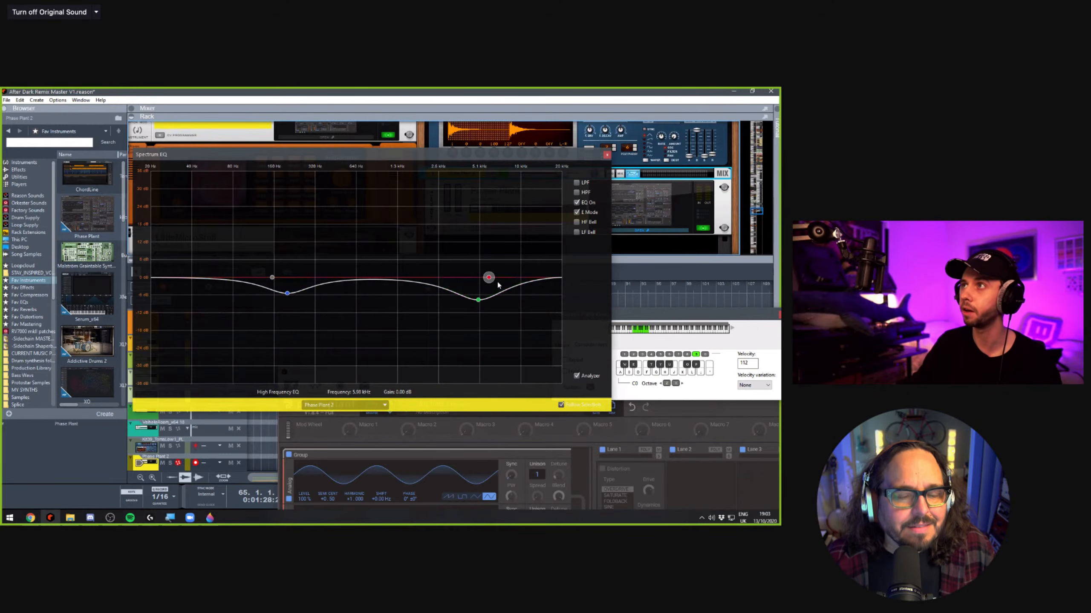
Ease the high-mid cut to about -1.9 dB, flatten the low-mid band, switch the EQ off and close the Spectrum EQ
{"action": "left_click_drag", "start_coordinate": [479, 303], "coordinate": [479, 288]}
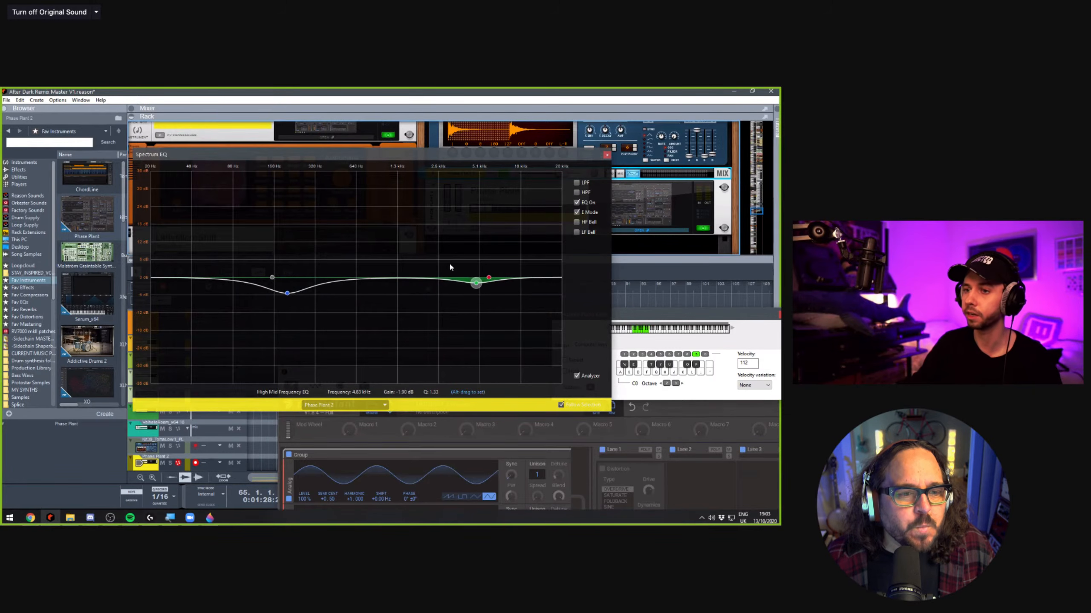
{"action": "left_click_drag", "start_coordinate": [287, 294], "coordinate": [282, 280]}
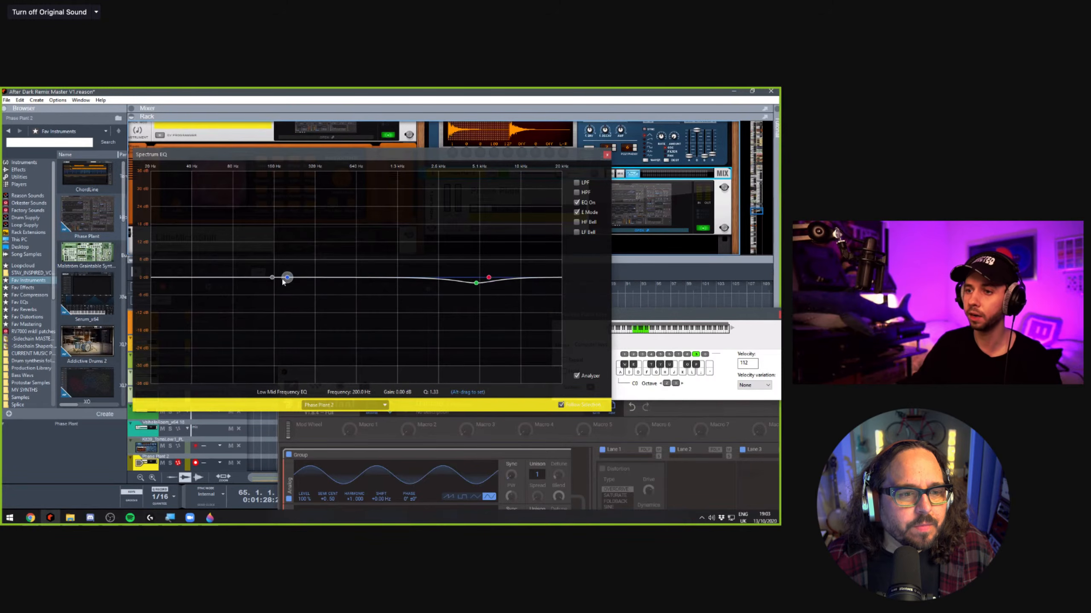
{"action": "left_click", "coordinate": [272, 277]}
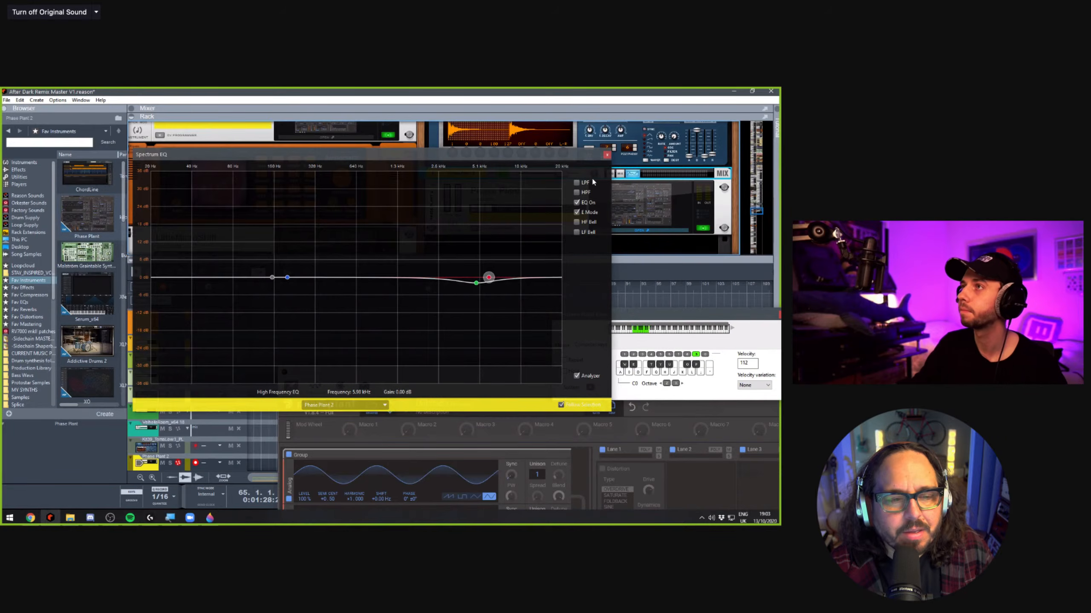
{"action": "left_click", "coordinate": [577, 213]}
{"action": "left_click", "coordinate": [607, 155]}
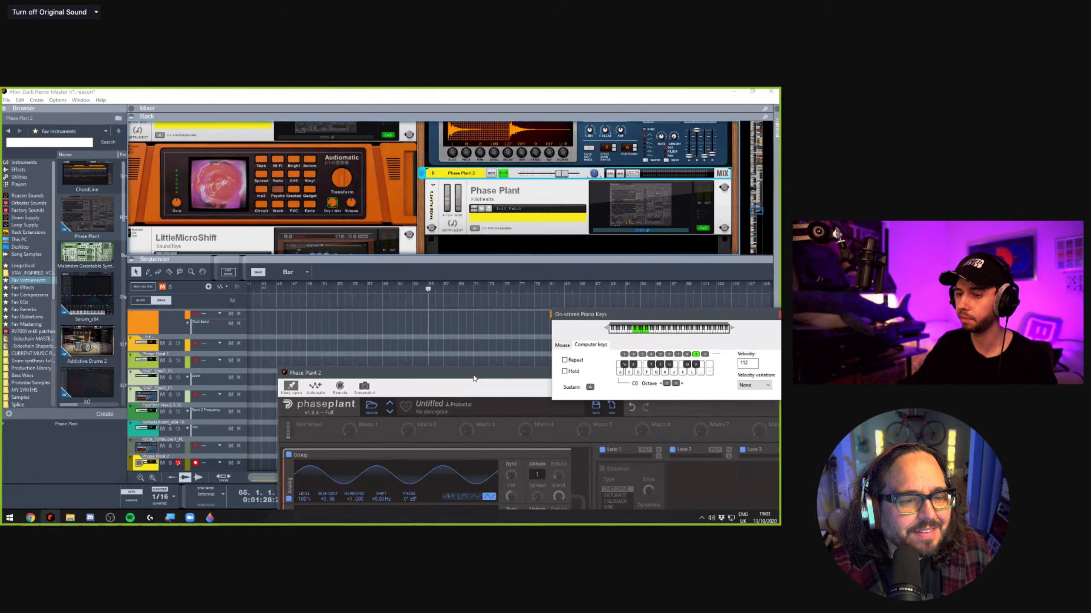
Bring Phase Plant back into view and widen the sine oscillators' detuning to +1.00 and -1.00
{"action": "left_click_drag", "start_coordinate": [474, 378], "coordinate": [256, 139]}
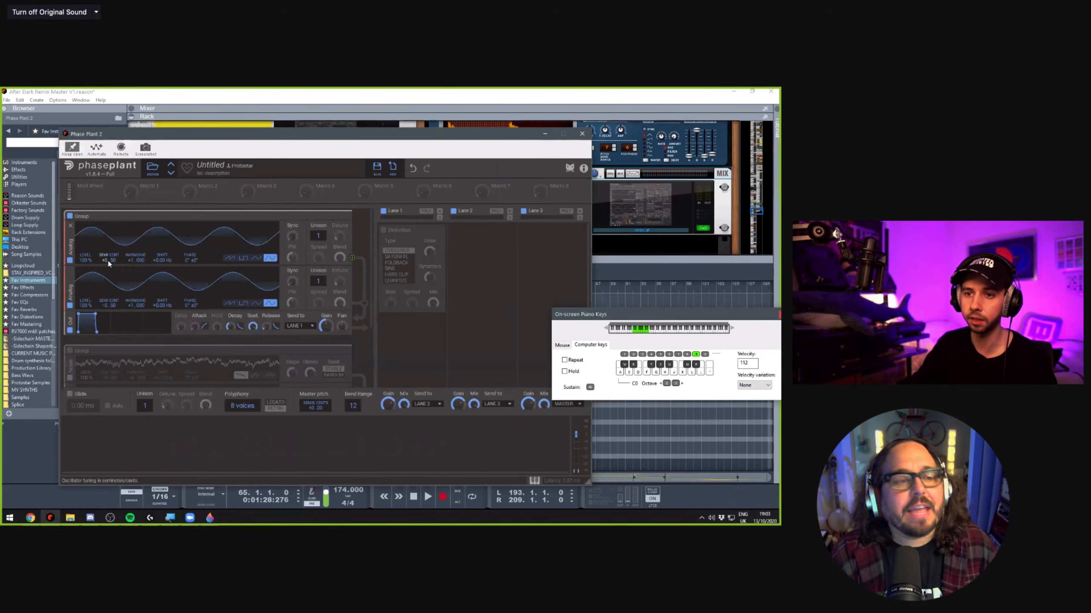
{"action": "left_click_drag", "start_coordinate": [113, 260], "coordinate": [113, 245]}
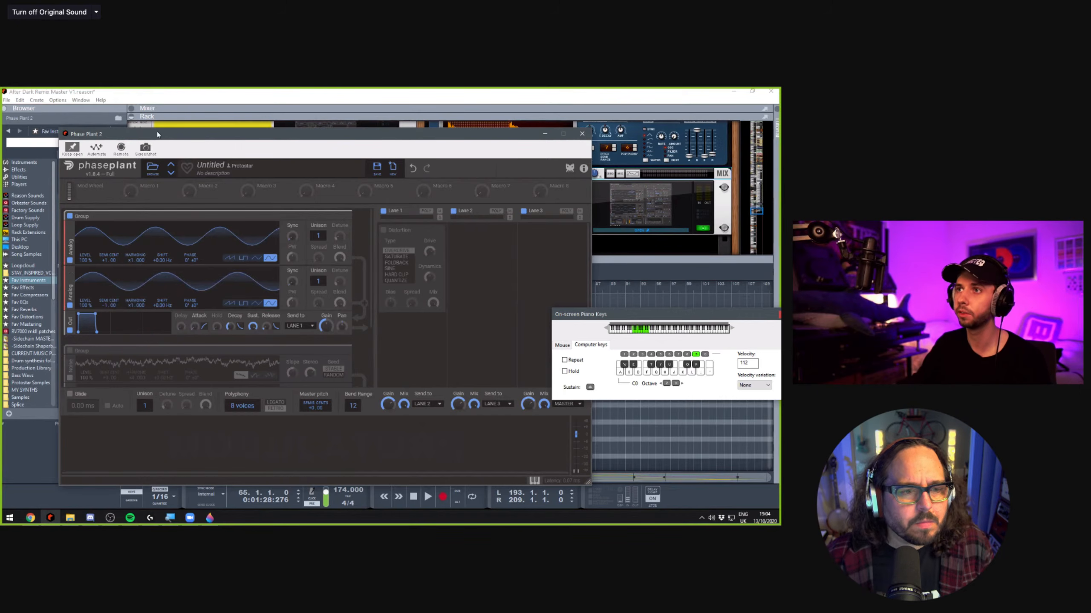
{"action": "left_click_drag", "start_coordinate": [196, 137], "coordinate": [241, 137]}
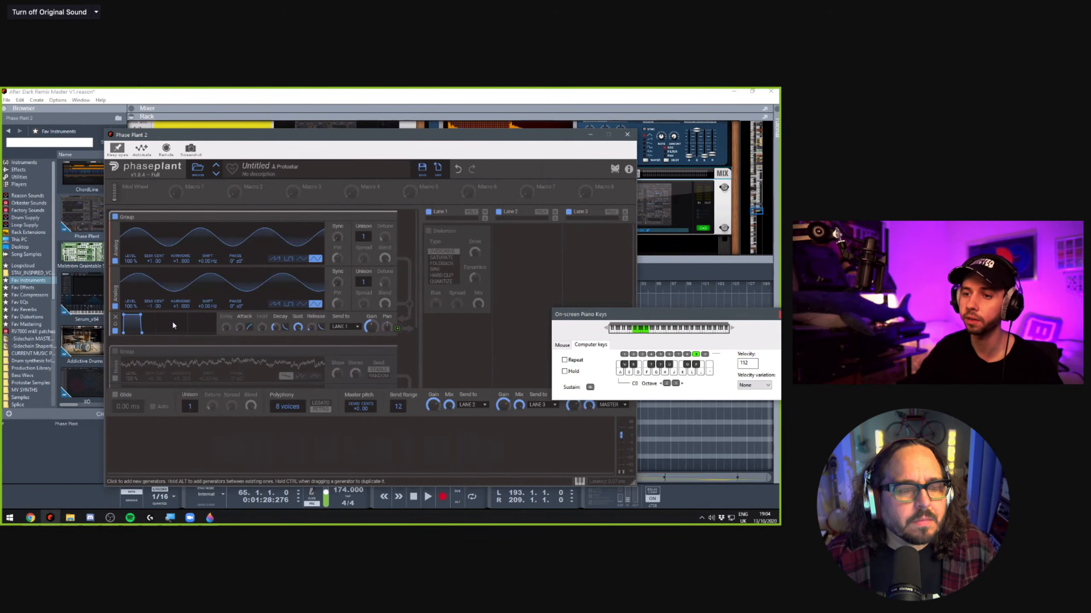
Audition the detuned sine pair at octave C0 and two octaves higher at C2, and return the keyboard to C0
{"action": "scroll", "coordinate": [154, 346], "scroll_direction": "down", "scroll_amount": 3}
{"action": "scroll", "coordinate": [189, 327], "scroll_direction": "up", "scroll_amount": 3}
{"action": "key", "text": "d"}
{"action": "key", "text": "x"}
{"action": "key", "text": "x"}
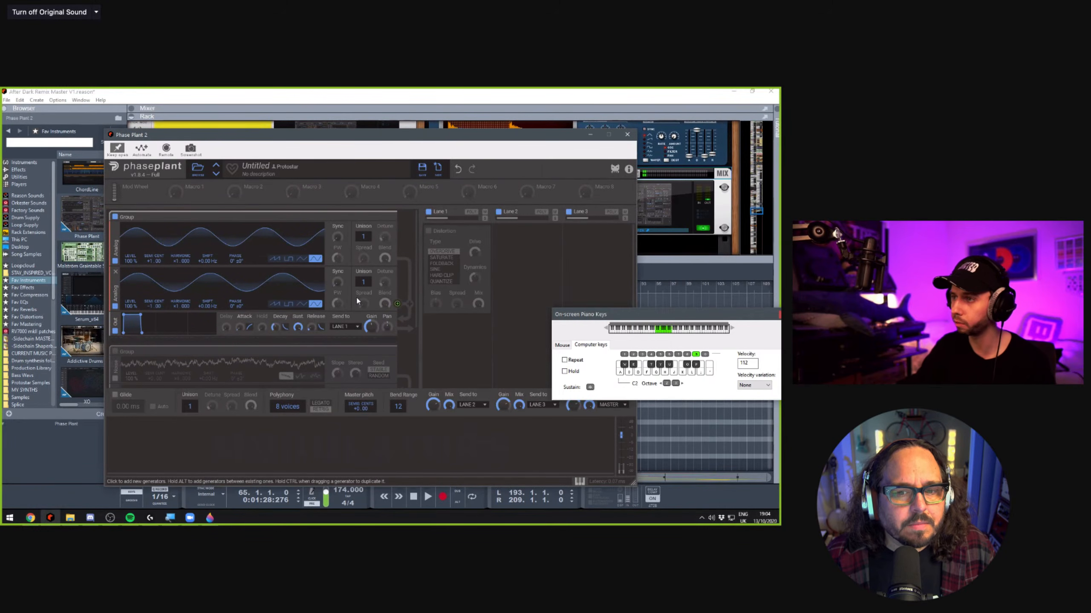
{"action": "key", "text": "d"}
{"action": "key", "text": "d"}
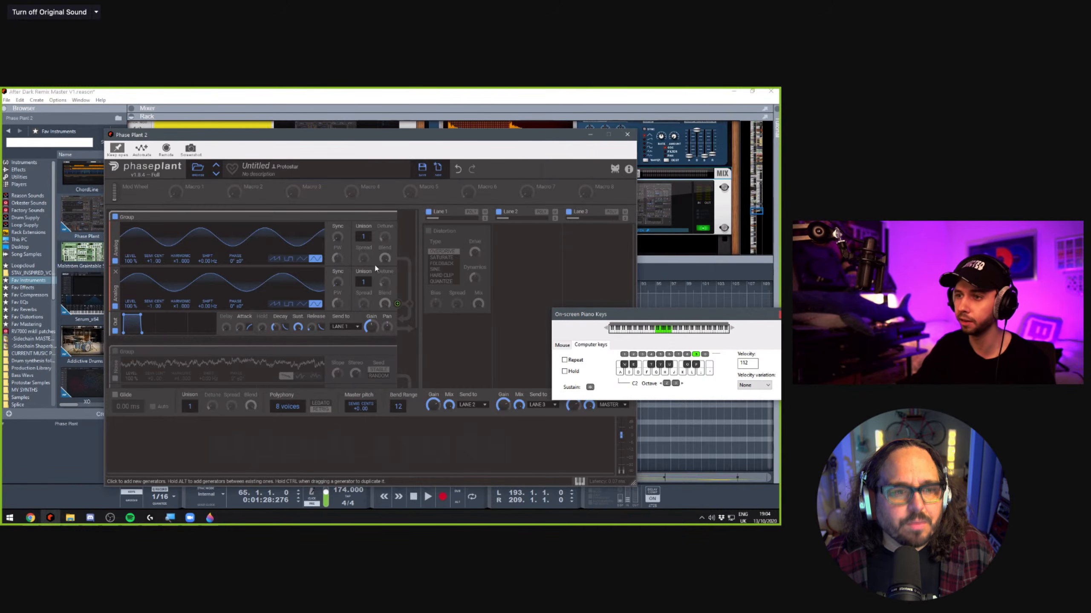
{"action": "key", "text": "d"}
{"action": "key", "text": "z"}
{"action": "key", "text": "z"}
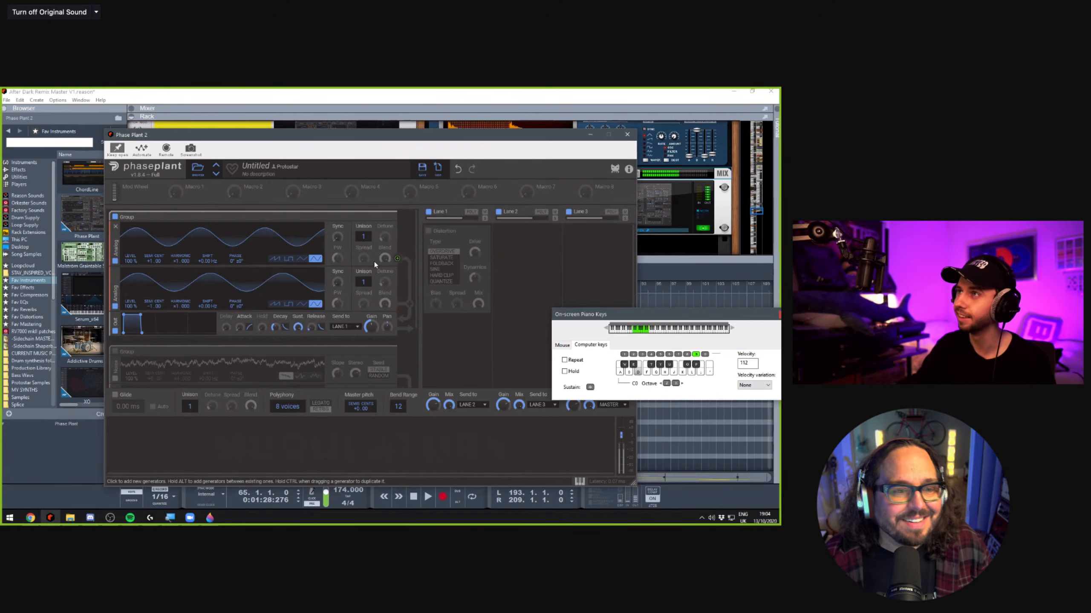
Enable the Distortion in Lane 1 and audition it at octaves C0 and C1, ending on C0
{"action": "left_click", "coordinate": [428, 232]}
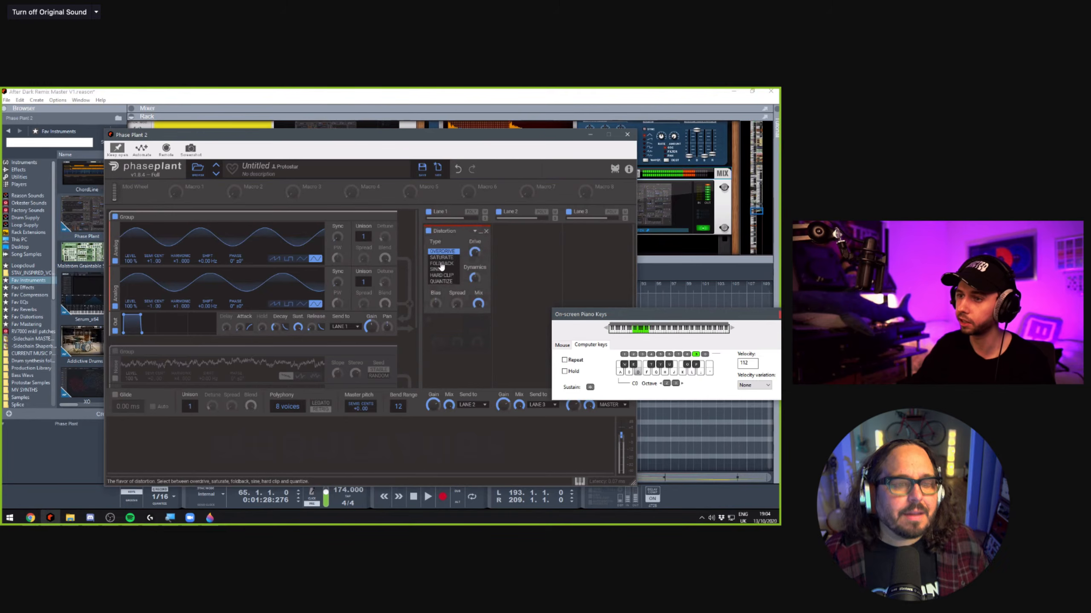
{"action": "key", "text": "x"}
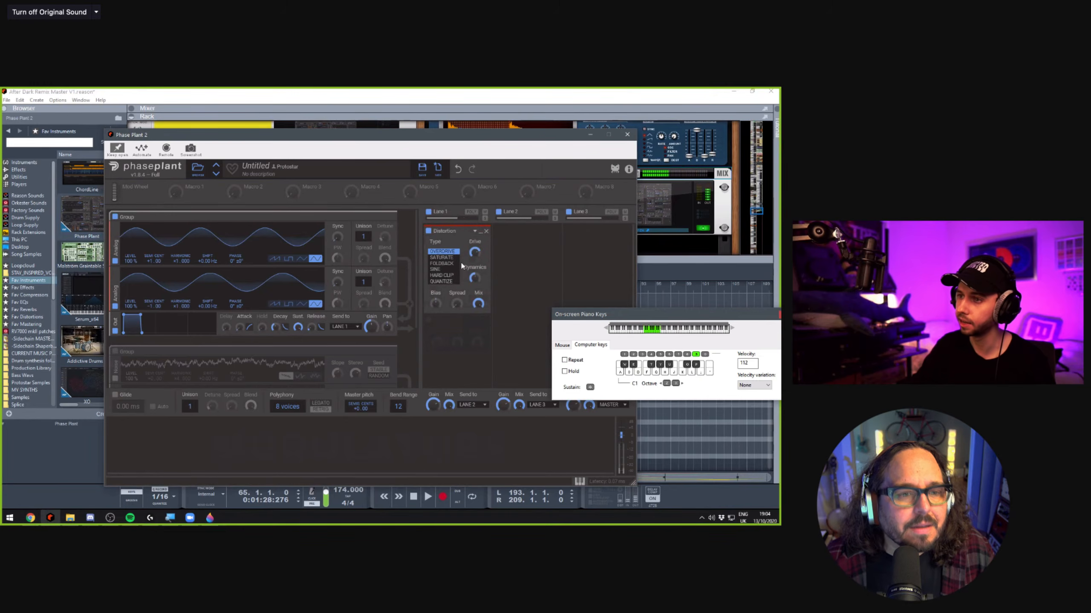
{"action": "key", "text": "z"}
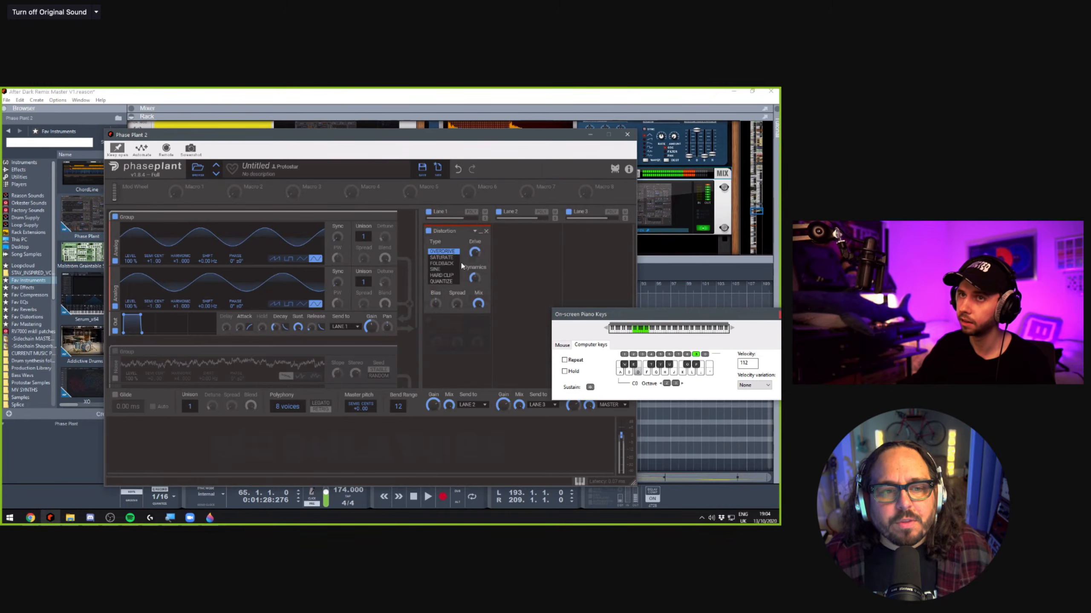
Open the Spectrum EQ from Phase Plant's mix channel, arrange it above the Phase Plant window and play a note to examine its spectrum
{"action": "left_click_drag", "start_coordinate": [423, 138], "coordinate": [365, 322]}
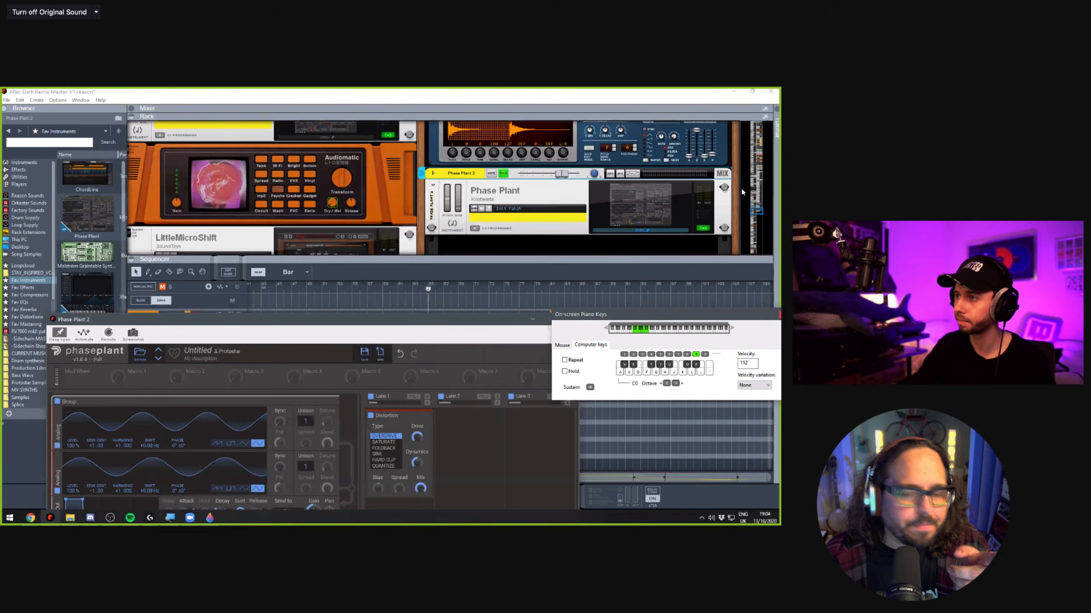
{"action": "left_click", "coordinate": [633, 174]}
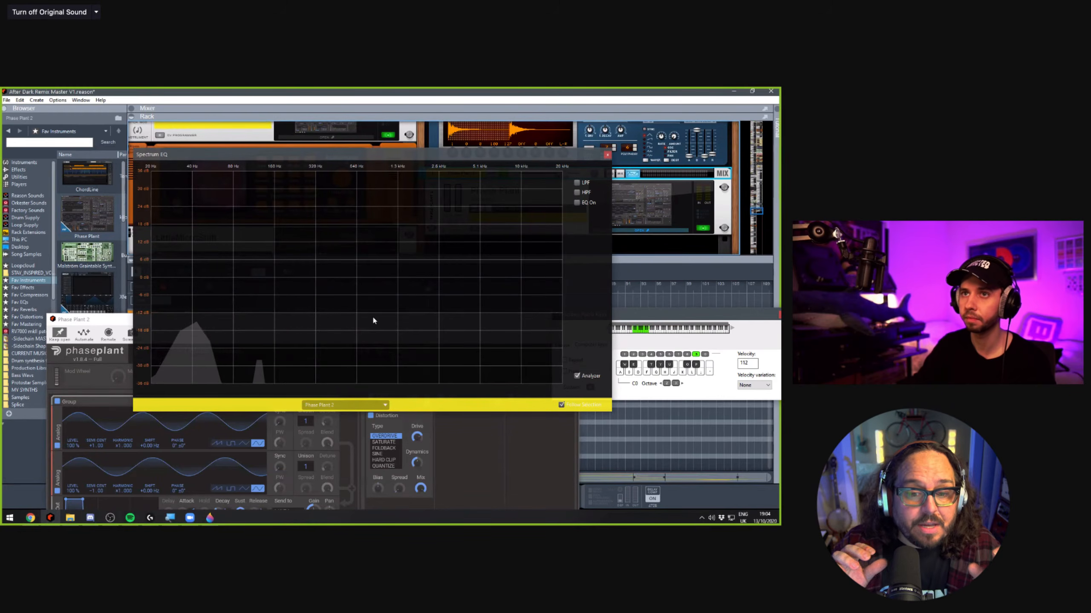
{"action": "left_click_drag", "start_coordinate": [214, 155], "coordinate": [120, 102]}
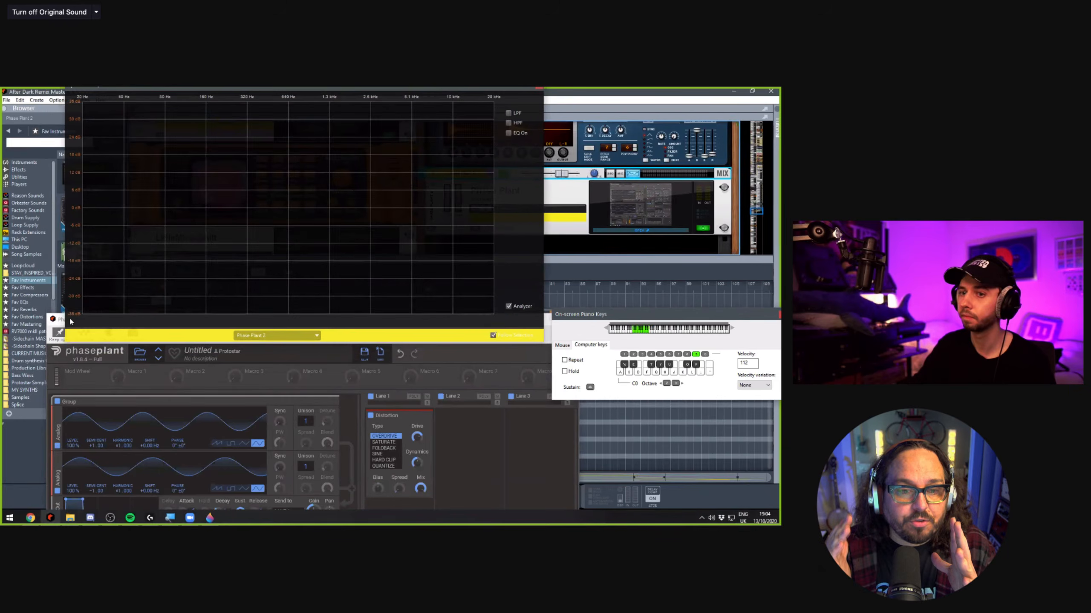
{"action": "left_click", "coordinate": [69, 321]}
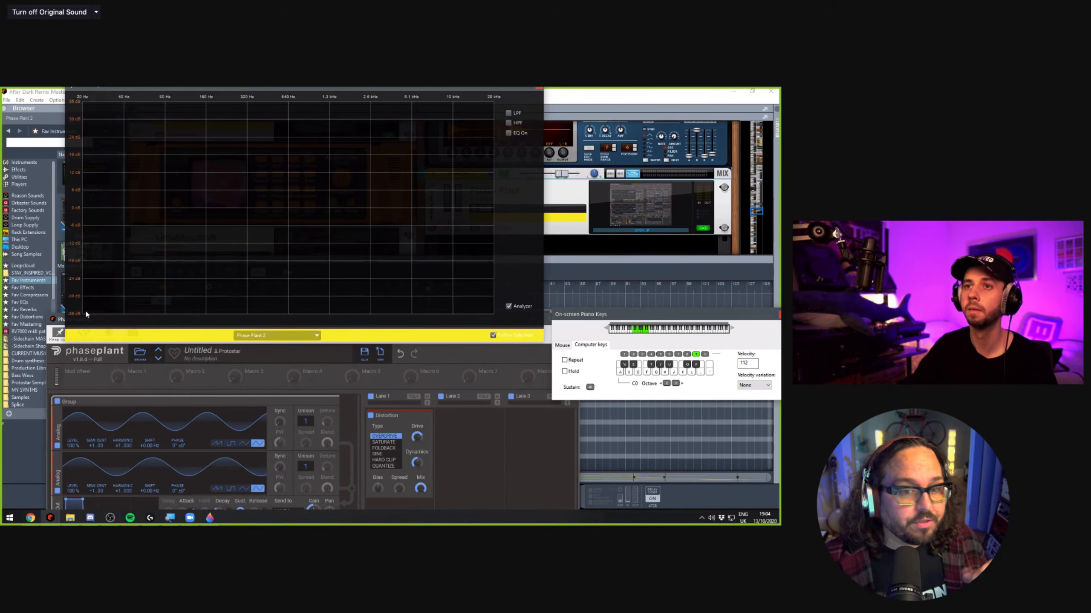
{"action": "key", "text": "s"}
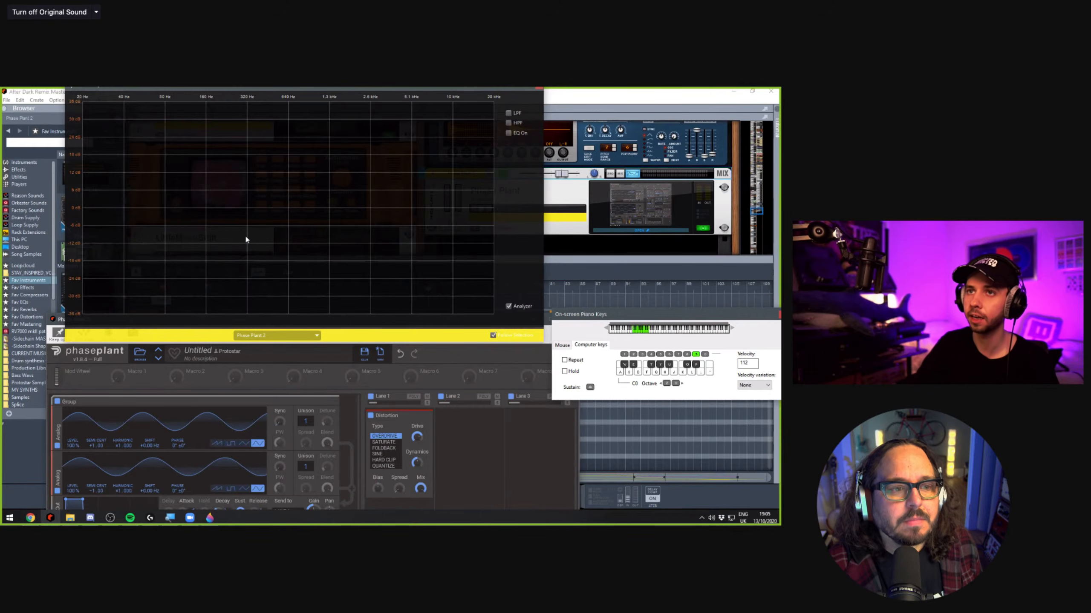
Play the note with the Lane 1 Distortion bypassed and re-enabled to compare the harmonics in the spectrum
{"action": "left_click_drag", "start_coordinate": [58, 321], "coordinate": [23, 305]}
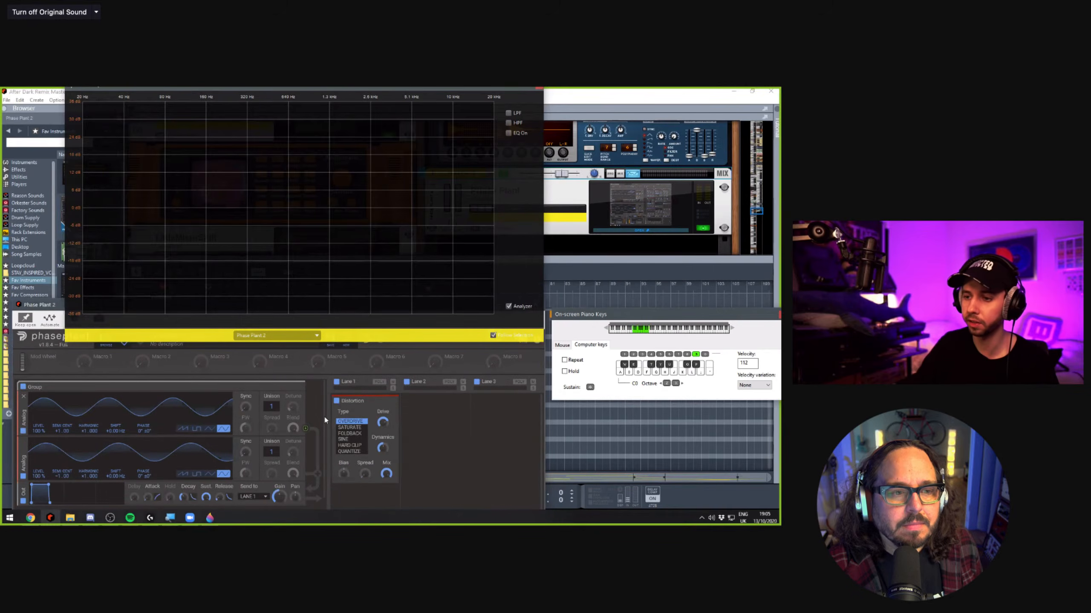
{"action": "left_click", "coordinate": [336, 401]}
{"action": "key", "text": "s"}
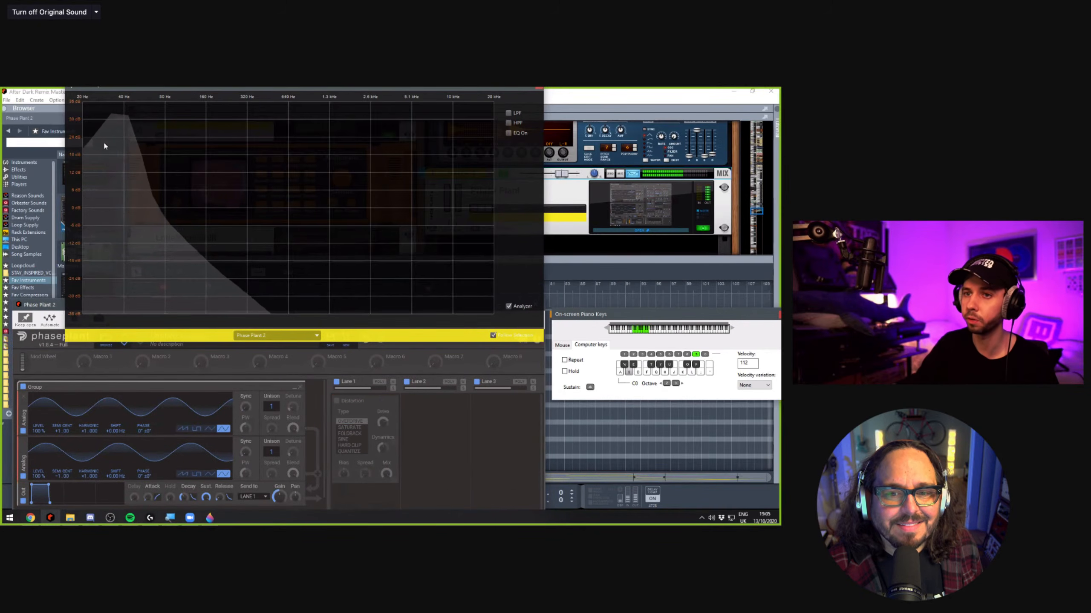
{"action": "left_click", "coordinate": [336, 401]}
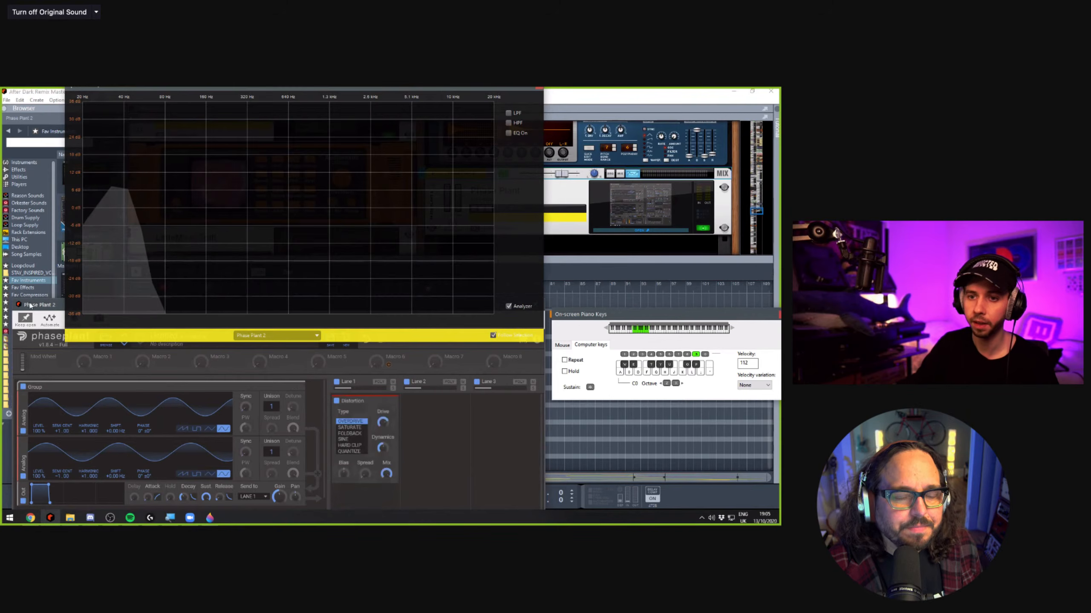
{"action": "left_click_drag", "start_coordinate": [32, 304], "coordinate": [43, 222]}
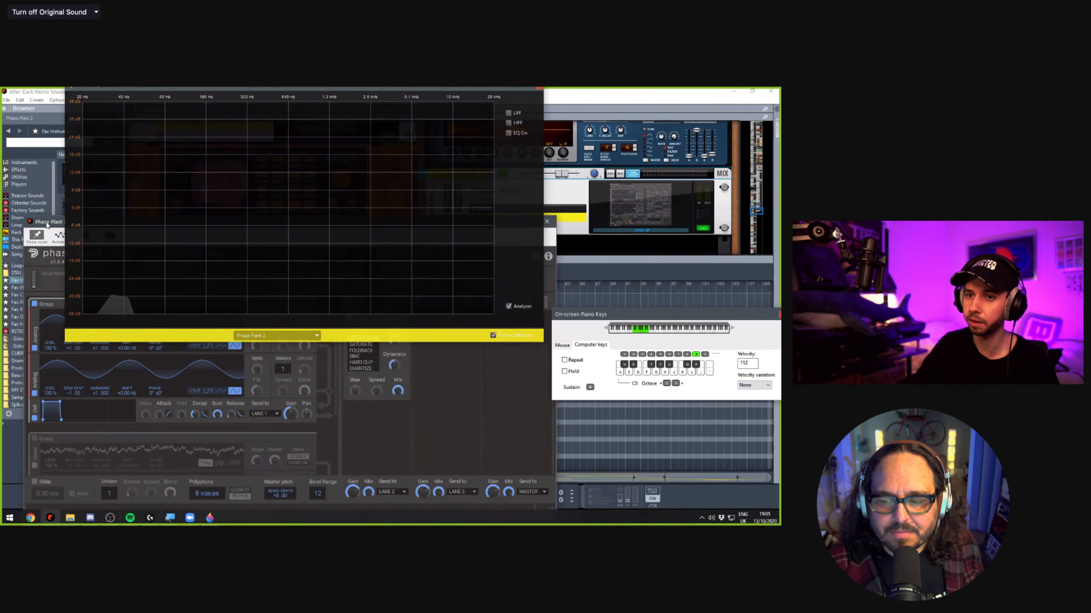
{"action": "key", "text": "s"}
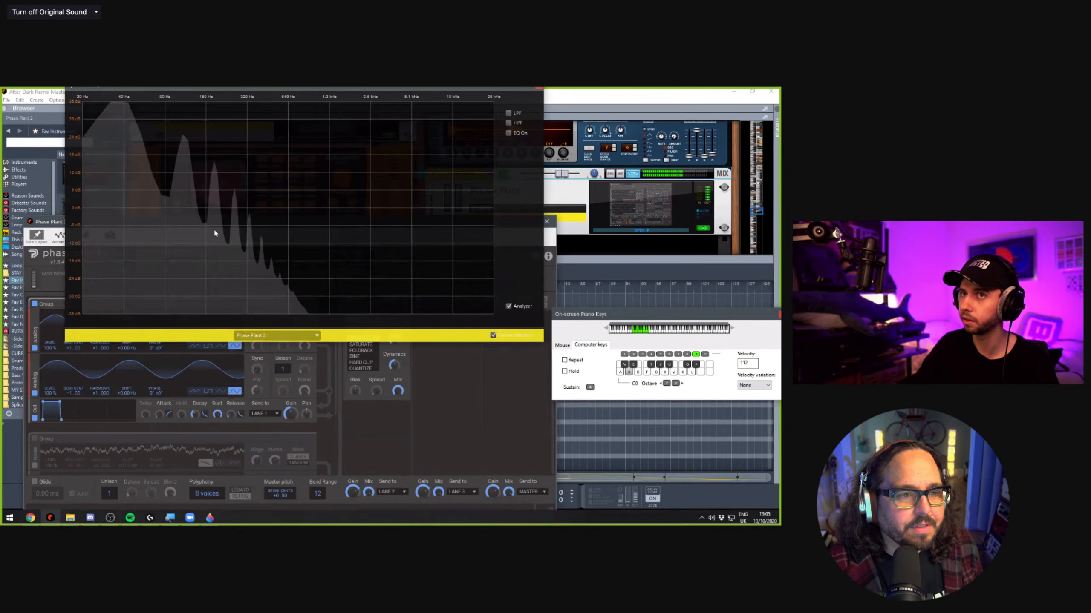
Enable the noise generator group and disable the filter inside it
{"action": "left_click", "coordinate": [35, 439]}
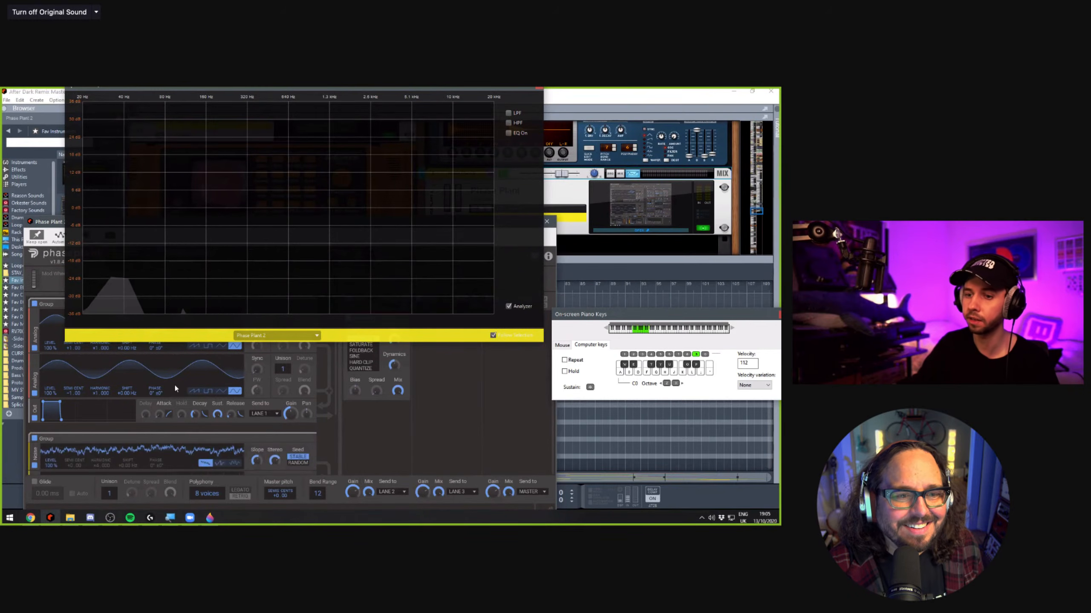
{"action": "left_click_drag", "start_coordinate": [46, 222], "coordinate": [24, 186]}
{"action": "scroll", "coordinate": [267, 392], "scroll_direction": "down", "scroll_amount": 3}
{"action": "left_click", "coordinate": [12, 394]}
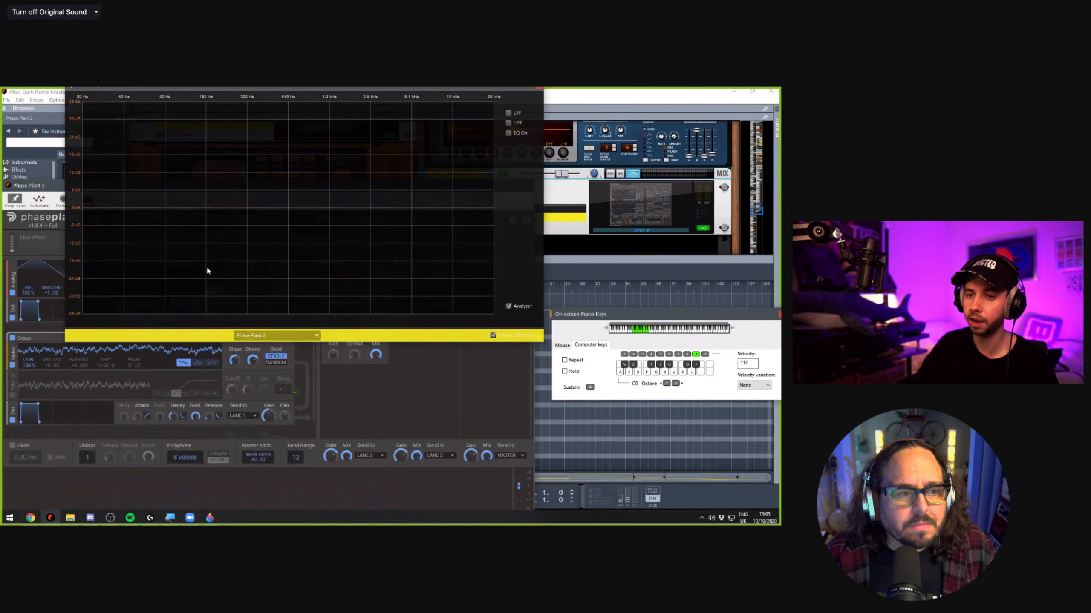
With the sine oscillator group switched off, enable the noise group's high-pass filter and adjust its cutoff
{"action": "scroll", "coordinate": [15, 269], "scroll_direction": "up", "scroll_amount": 2}
{"action": "left_click", "coordinate": [12, 268]}
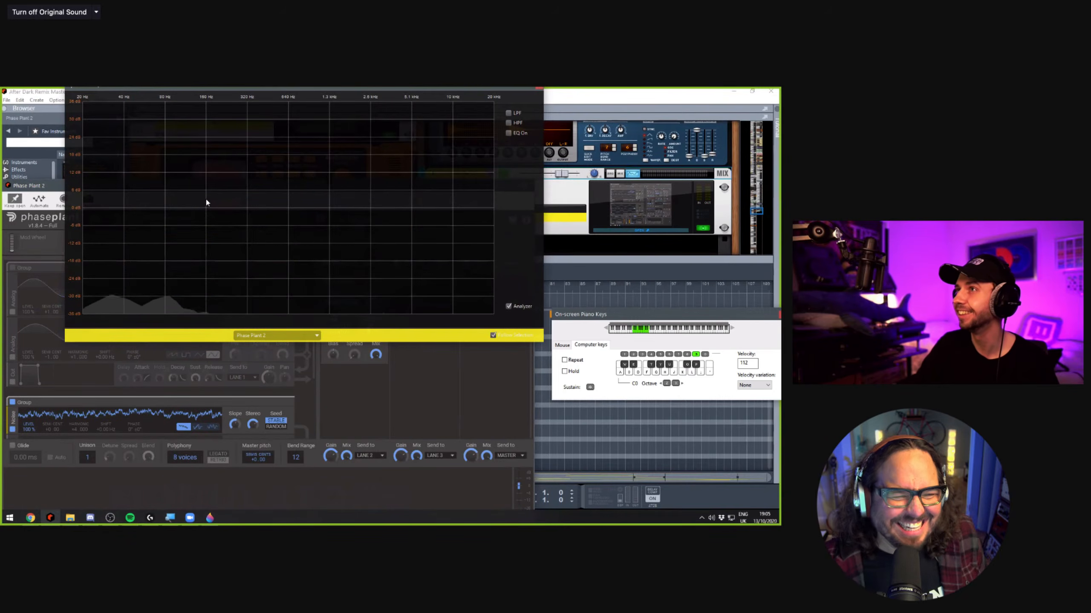
{"action": "scroll", "coordinate": [157, 399], "scroll_direction": "down", "scroll_amount": 1}
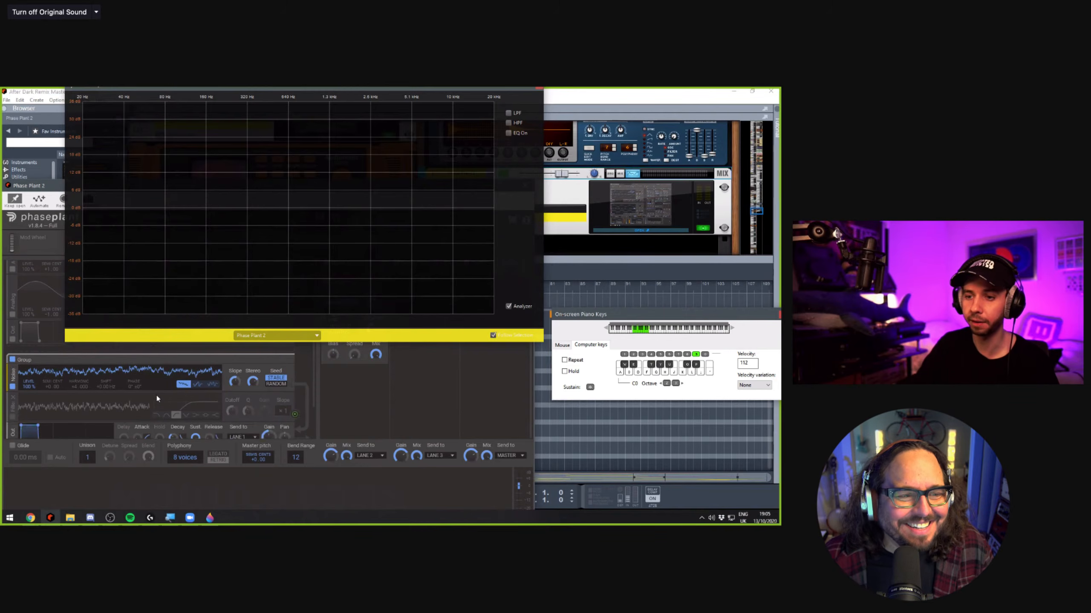
{"action": "left_click", "coordinate": [13, 417]}
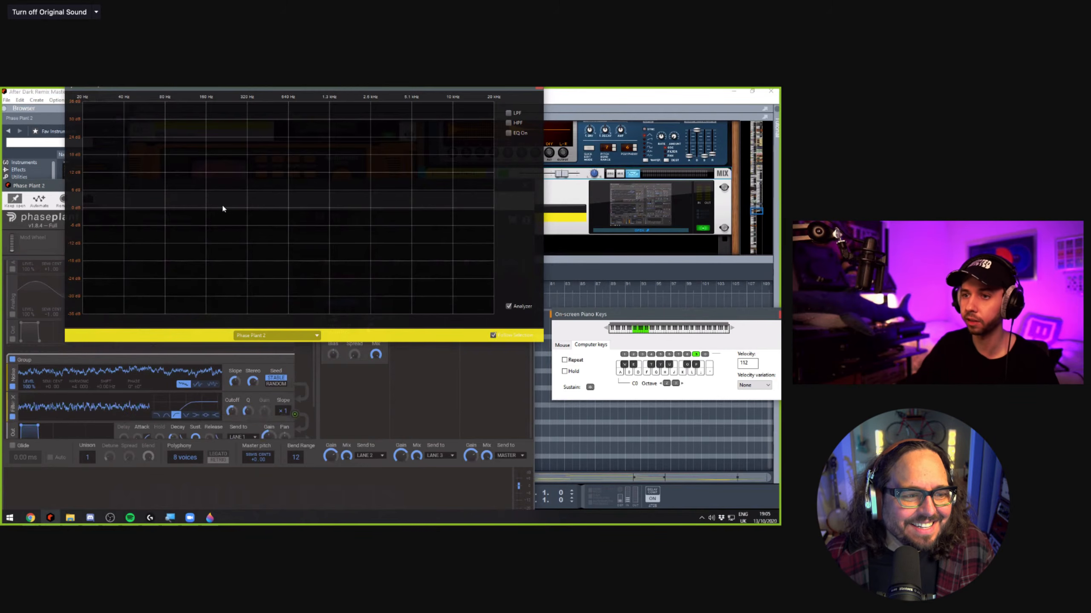
{"action": "left_click_drag", "start_coordinate": [232, 411], "coordinate": [231, 402]}
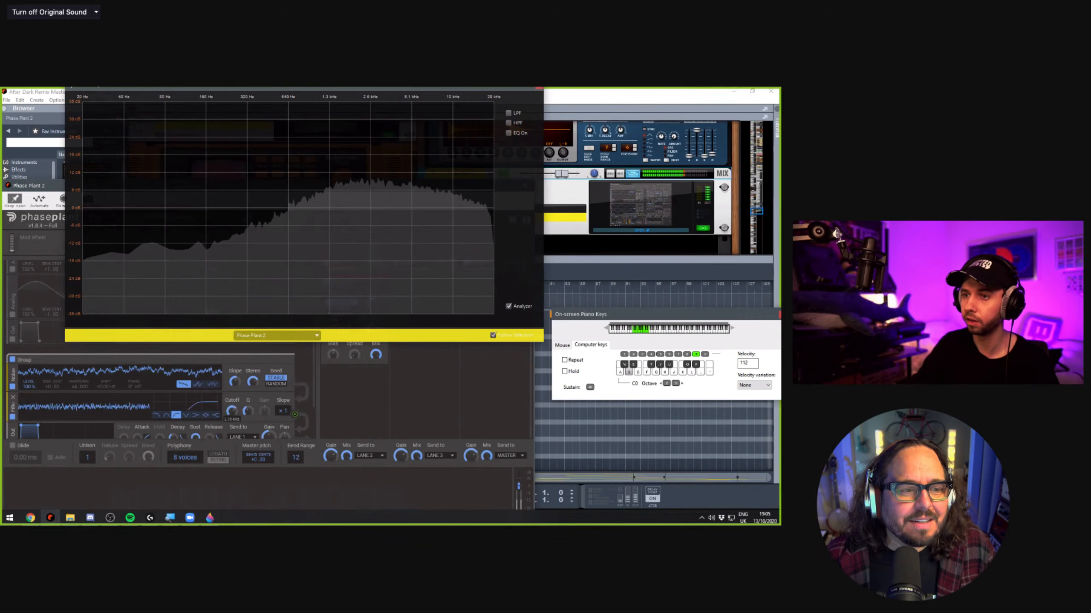
Switch the sine oscillator group back on, audition it with the filtered noise, and adjust the noise generator's slope
{"action": "scroll", "coordinate": [46, 315], "scroll_direction": "up", "scroll_amount": 2}
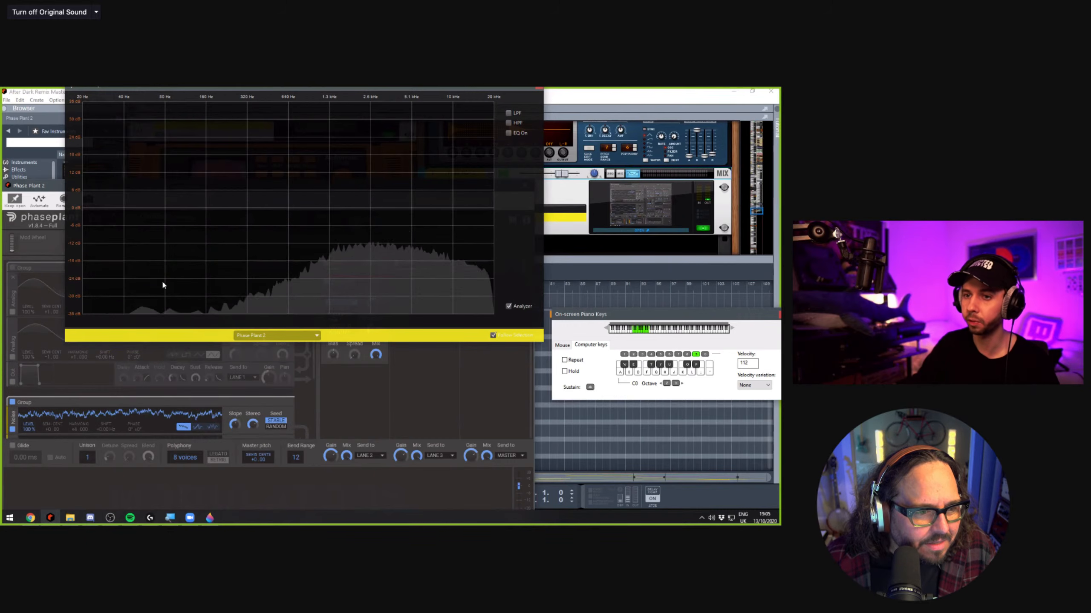
{"action": "left_click", "coordinate": [11, 268]}
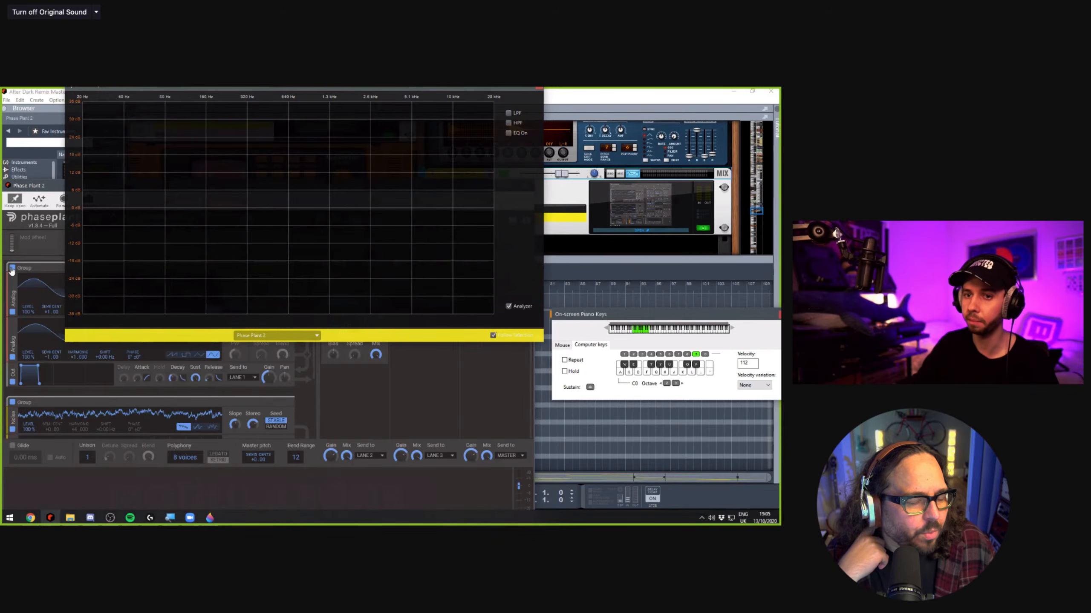
{"action": "key", "text": "s"}
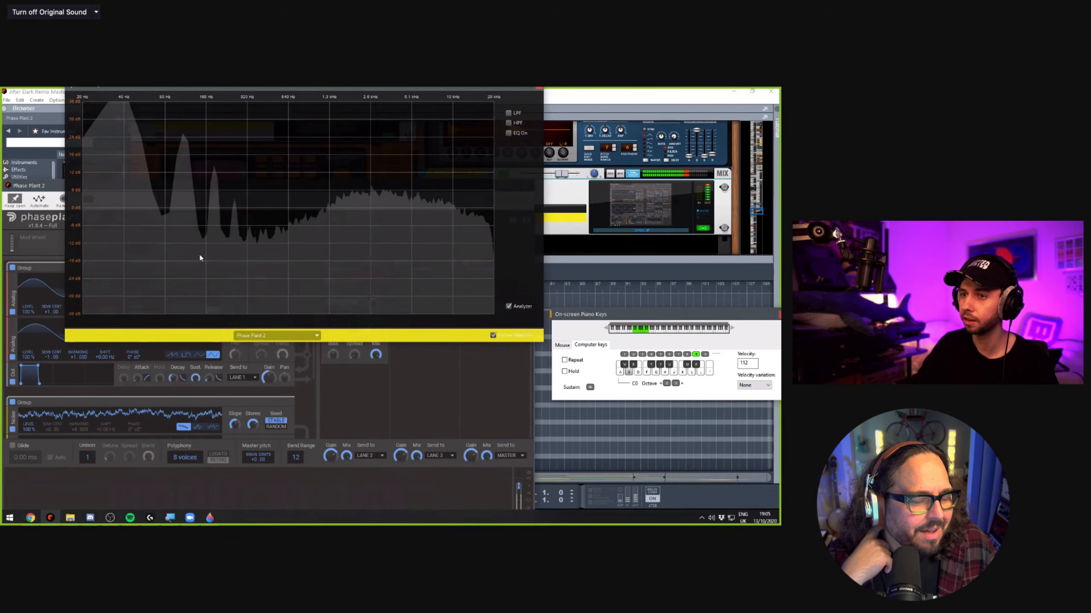
{"action": "scroll", "coordinate": [259, 408], "scroll_direction": "down", "scroll_amount": 2}
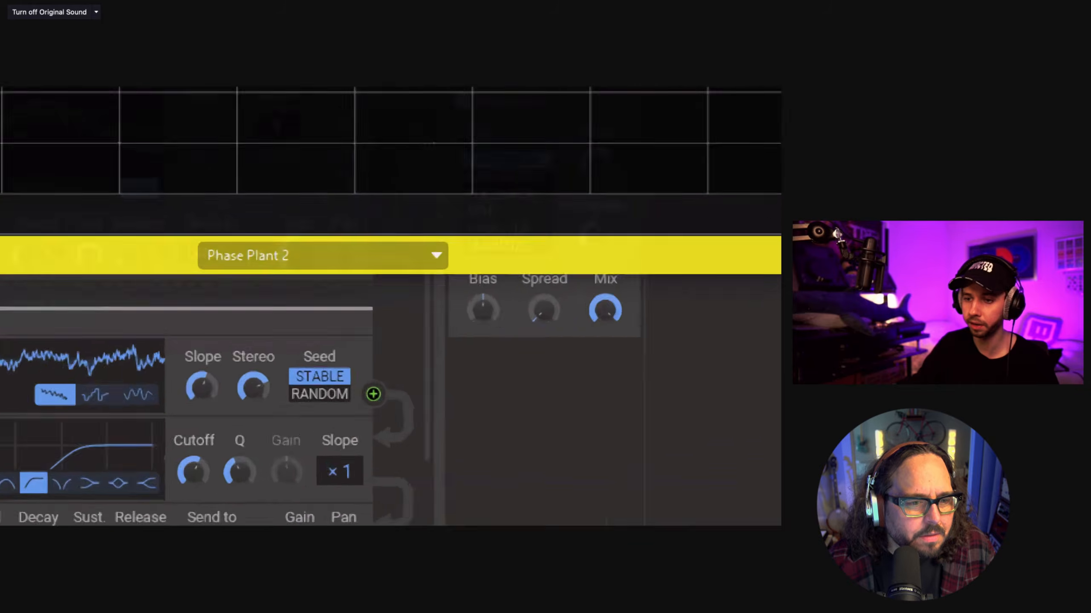
{"action": "left_click_drag", "start_coordinate": [234, 381], "coordinate": [201, 400]}
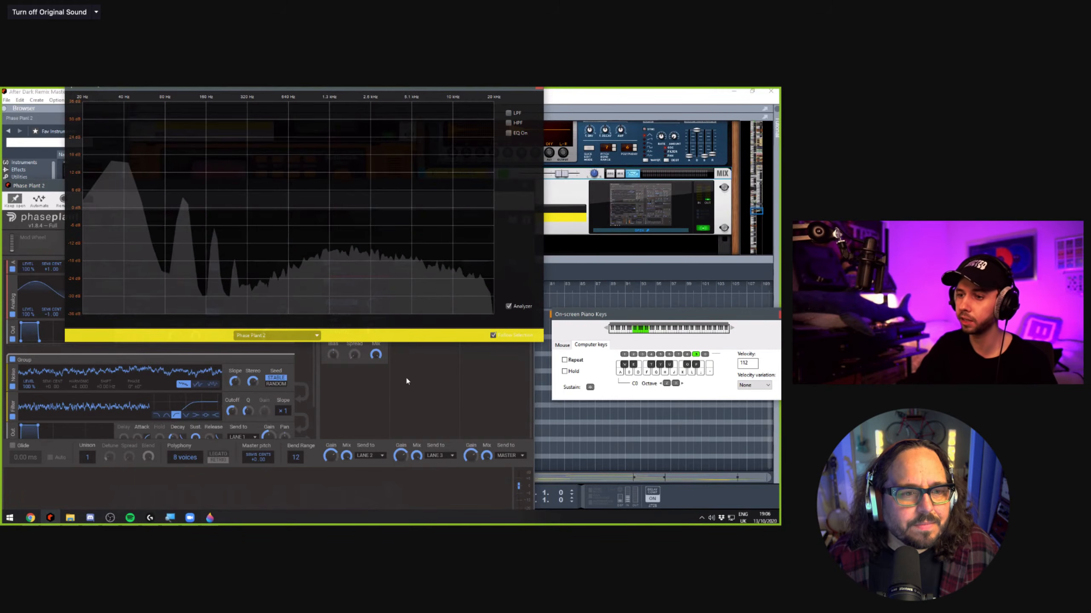
Turn on the Phase Plant channel's Spectrum EQ and flatten the high-mid band to about -0.3 dB near 5 kHz
{"action": "left_click", "coordinate": [357, 395]}
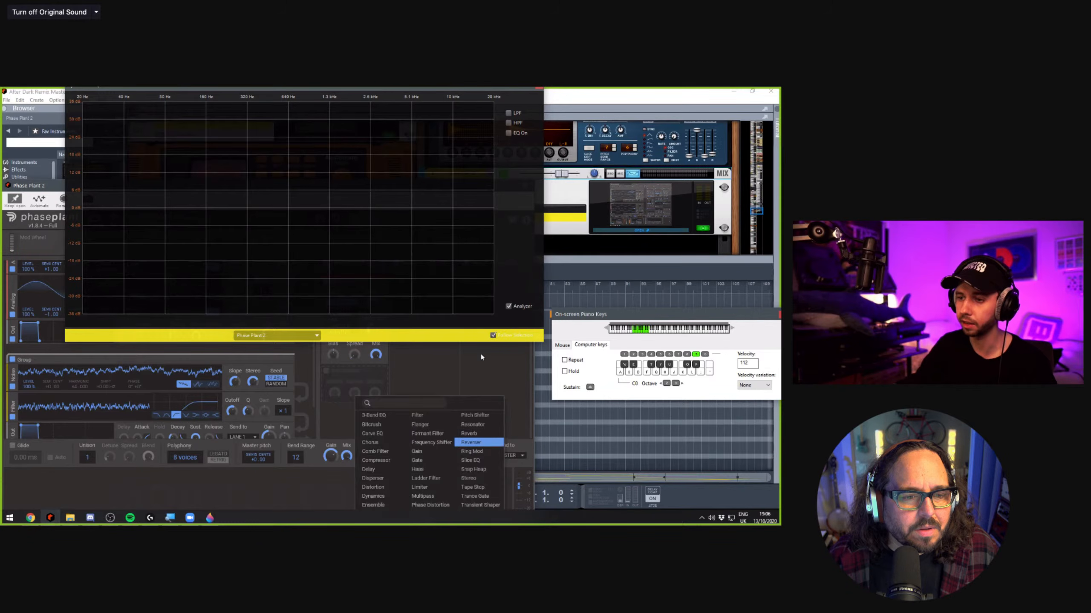
{"action": "left_click", "coordinate": [451, 359]}
{"action": "left_click", "coordinate": [509, 133]}
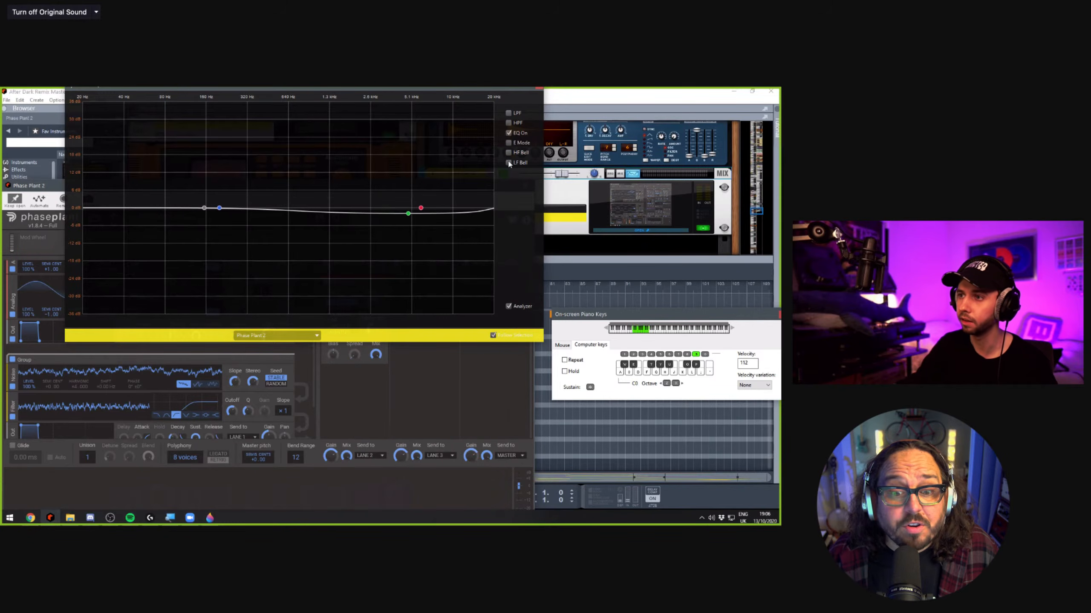
{"action": "left_click_drag", "start_coordinate": [407, 213], "coordinate": [410, 209]}
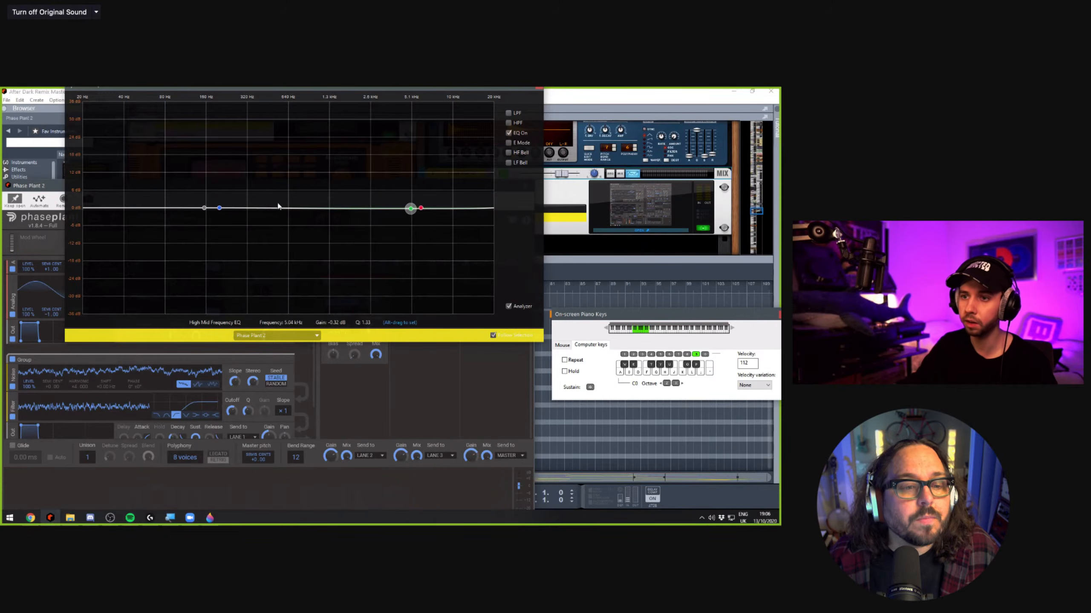
Turn on E Mode and boost the EQ's low-mid band by about 13.7 dB around 320 Hz
{"action": "left_click_drag", "start_coordinate": [220, 208], "coordinate": [250, 173]}
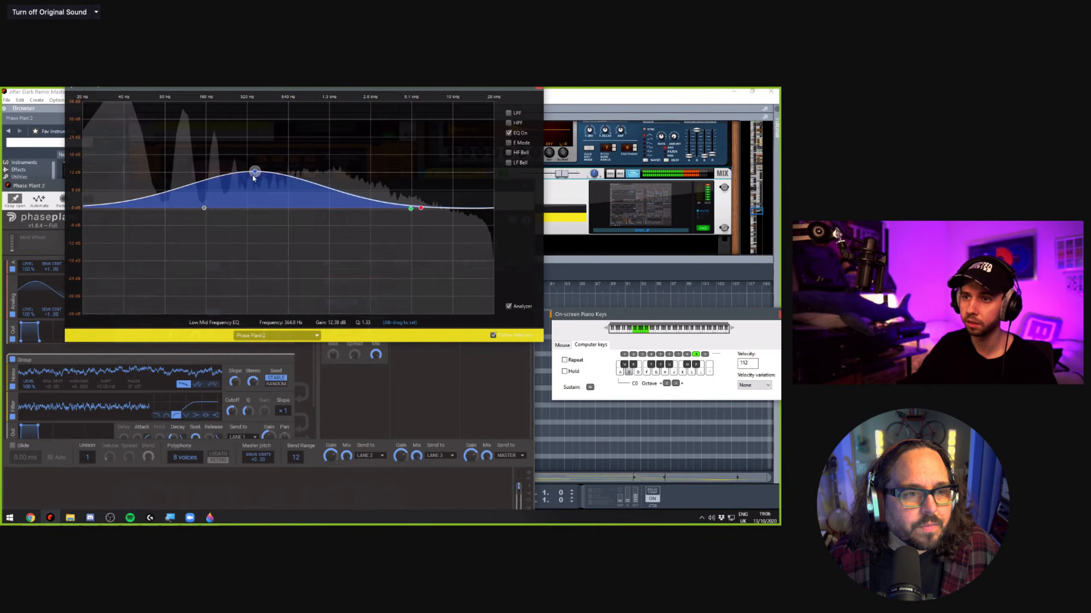
{"action": "left_click", "coordinate": [509, 143]}
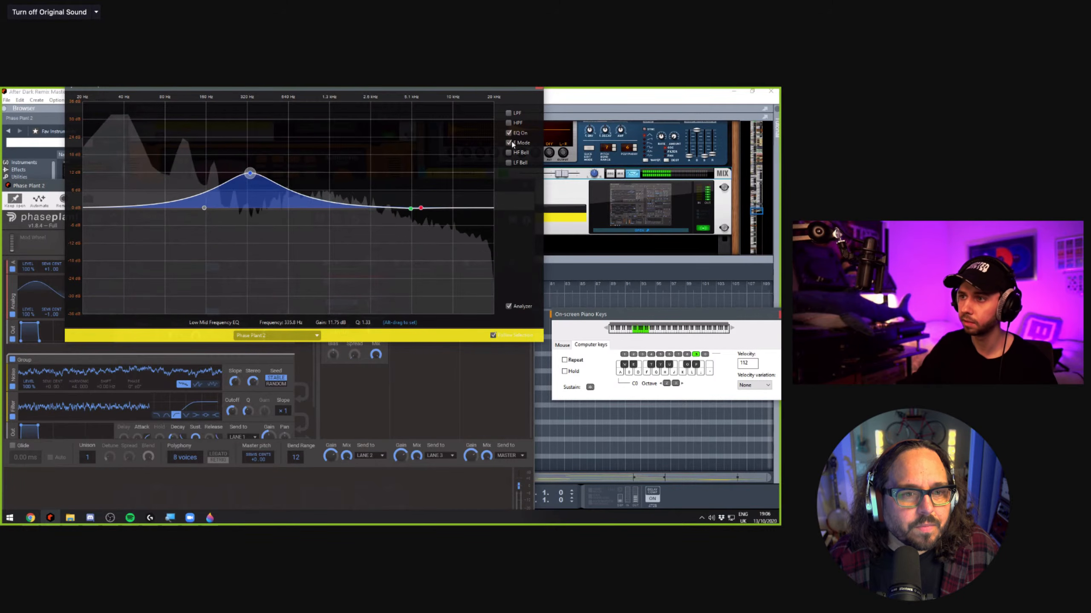
{"action": "mouse_move", "coordinate": [250, 173]}
{"action": "left_mouse_down"}
{"action": "mouse_move", "coordinate": [248, 158]}
{"action": "mouse_move", "coordinate": [247, 168]}
{"action": "left_mouse_up"}
{"action": "key", "text": "super"}
{"action": "scroll", "coordinate": [248, 171], "scroll_direction": "down", "scroll_amount": 3}
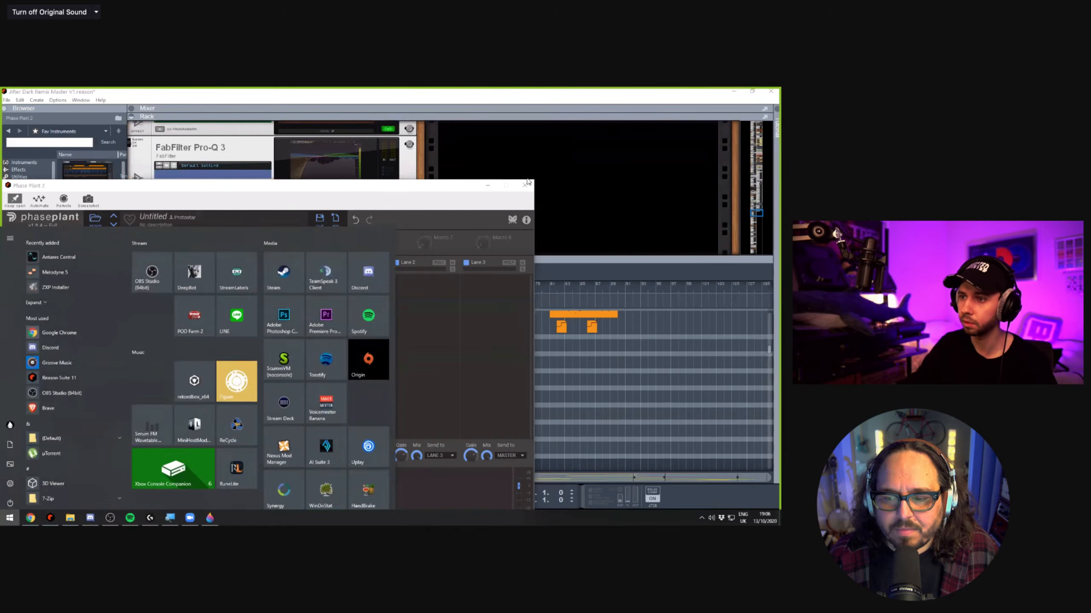
{"action": "left_click", "coordinate": [601, 178]}
Move the low-mid EQ boost to about 200 Hz with about 8.25 dB of gain while auditioning notes
{"action": "key", "text": "d"}
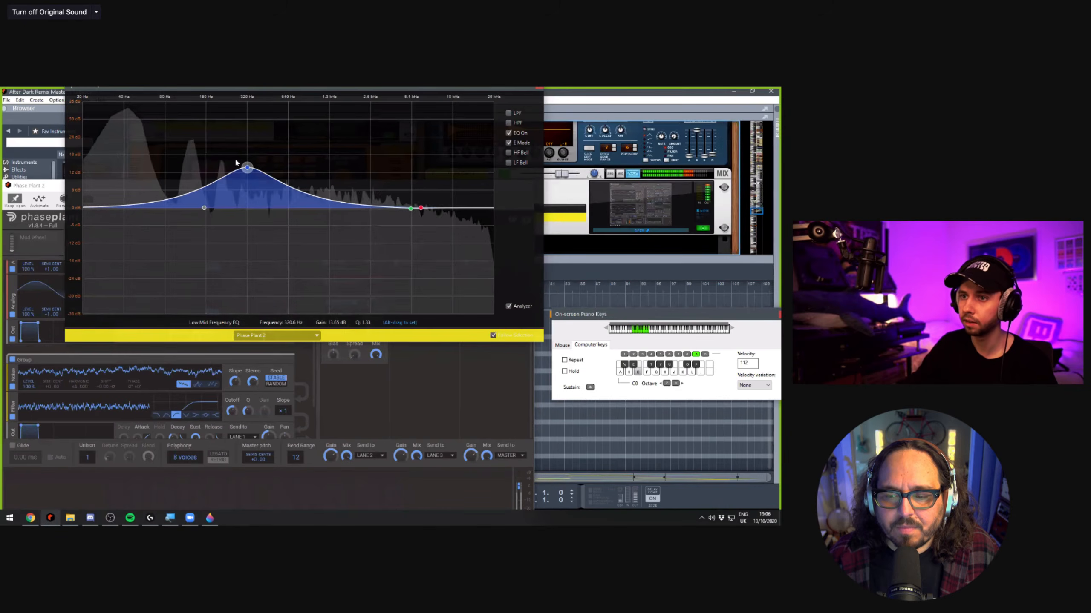
{"action": "left_click_drag", "start_coordinate": [247, 169], "coordinate": [219, 184]}
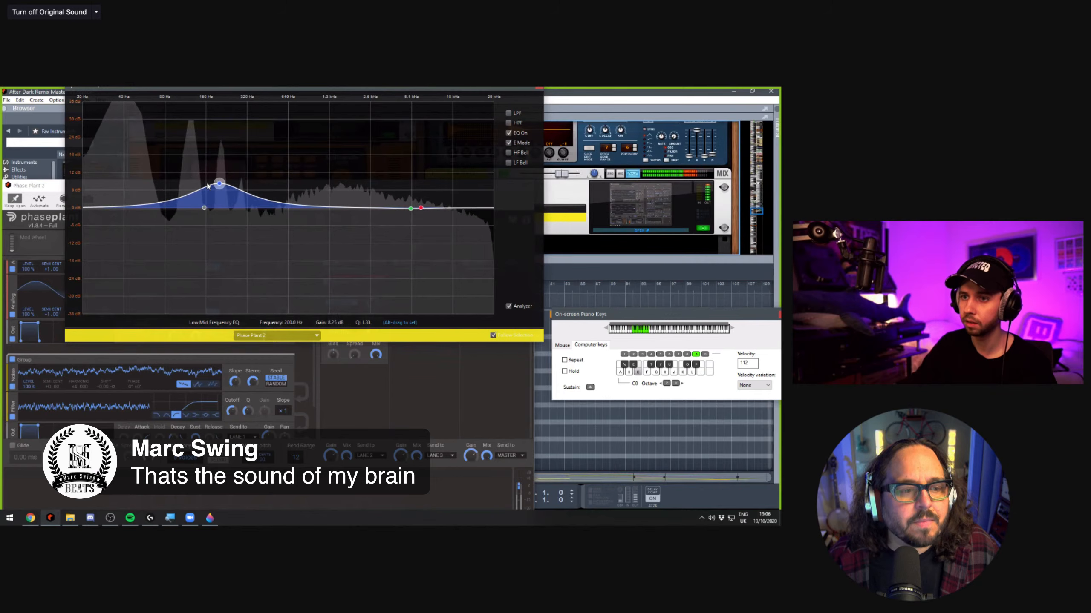
{"action": "key", "text": "s"}
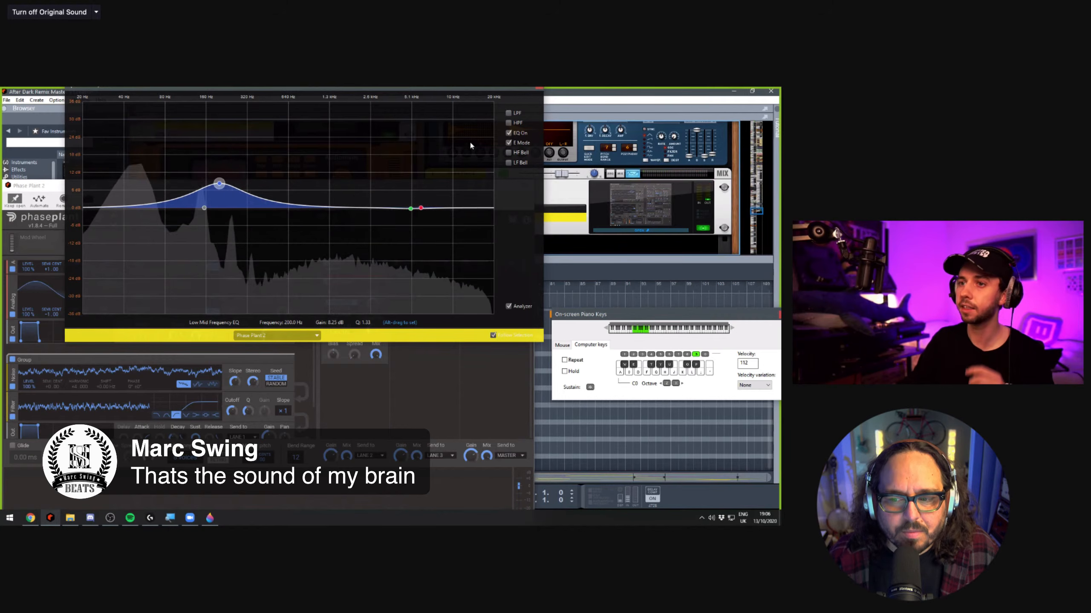
Close the Spectrum EQ window and move the Phase Plant window up until the whole synth is in view
{"action": "left_click_drag", "start_coordinate": [527, 89], "coordinate": [511, 144]}
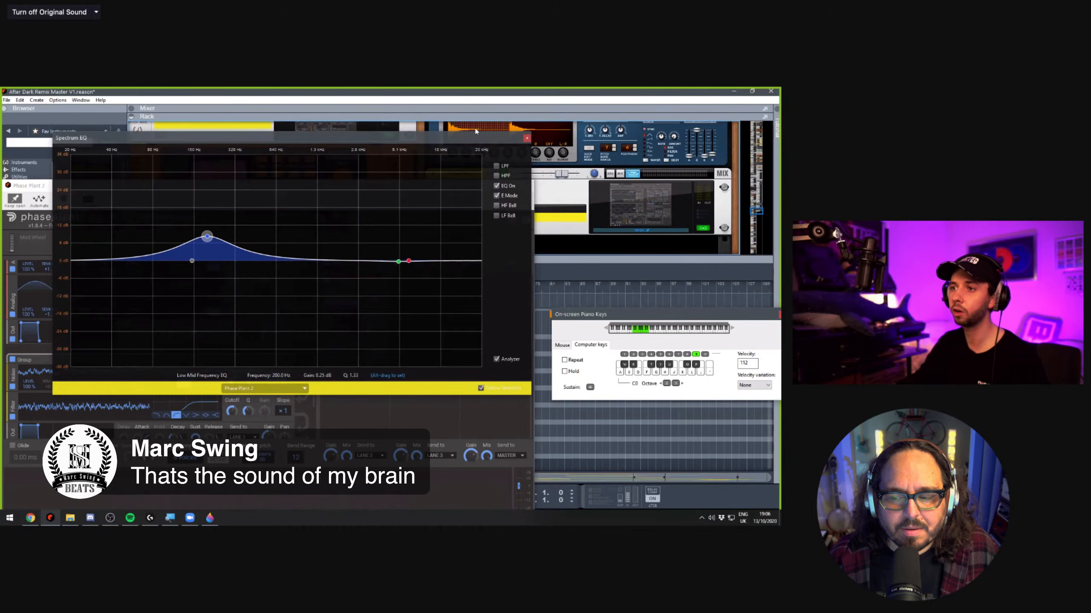
{"action": "left_click", "coordinate": [527, 138]}
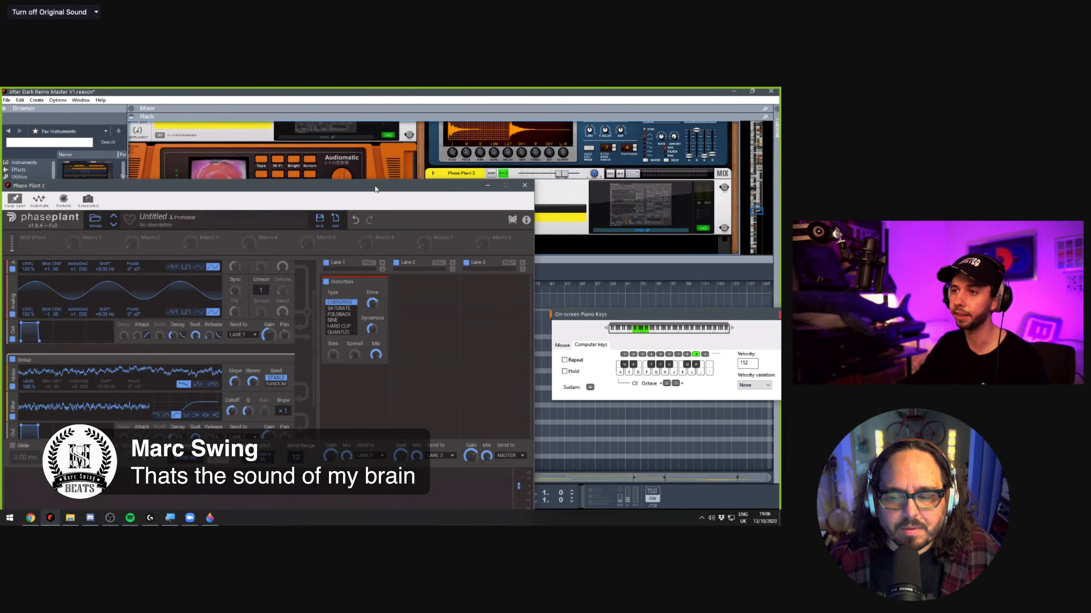
{"action": "left_click_drag", "start_coordinate": [375, 189], "coordinate": [399, 174]}
{"action": "left_click_drag", "start_coordinate": [390, 124], "coordinate": [391, 123]}
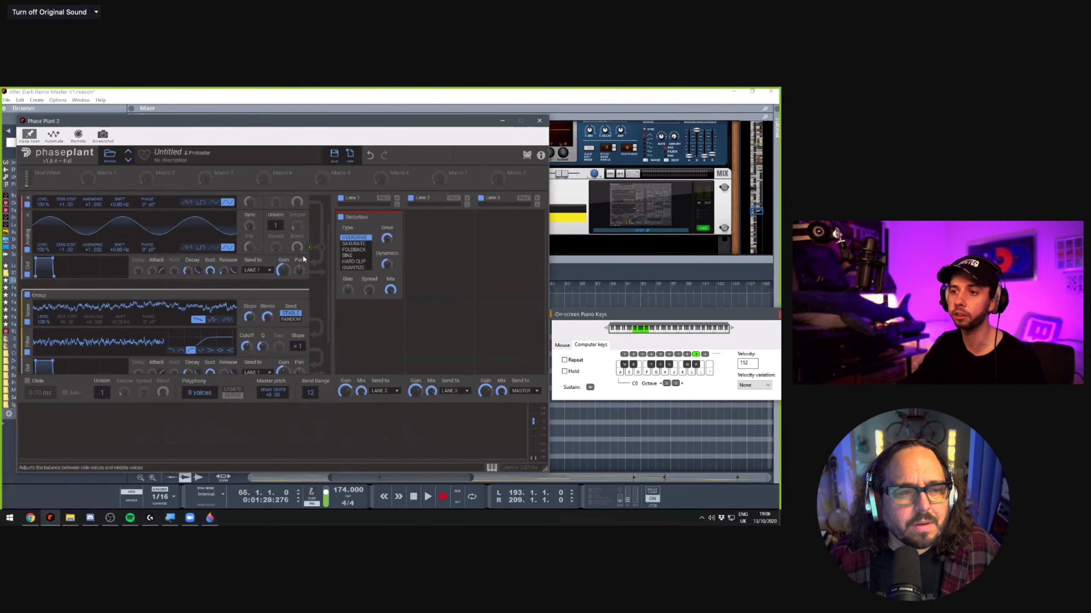
{"action": "scroll", "coordinate": [324, 264], "scroll_direction": "up", "scroll_amount": 1}
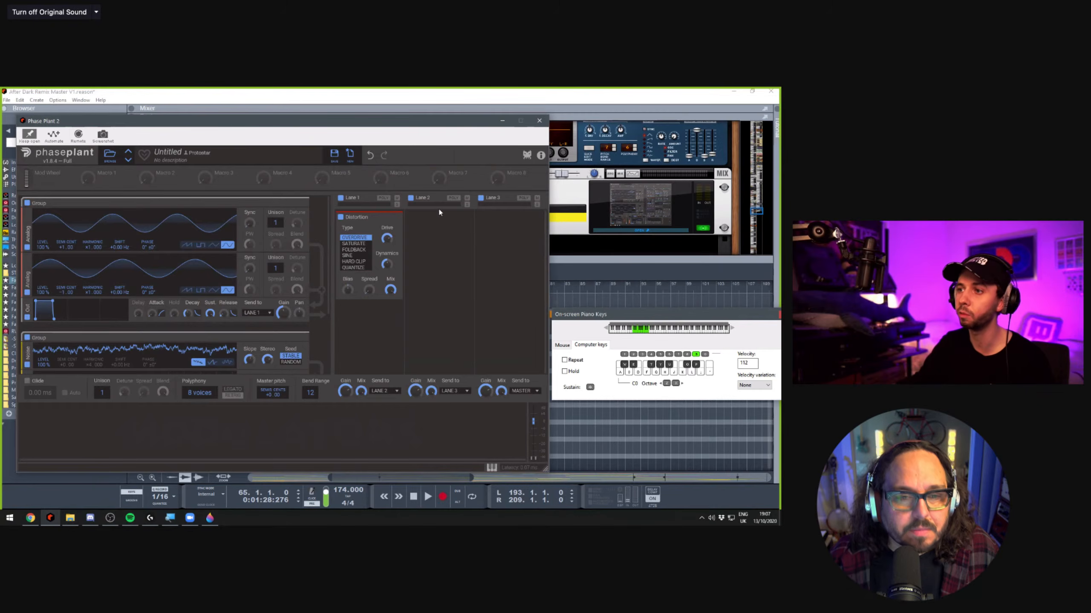
Move the Phase Plant window clear of its rack device and bend a played note with the device's pitch wheel
{"action": "left_click_drag", "start_coordinate": [439, 212], "coordinate": [439, 250]}
{"action": "key", "text": "s"}
{"action": "left_click_drag", "start_coordinate": [447, 202], "coordinate": [450, 179]}
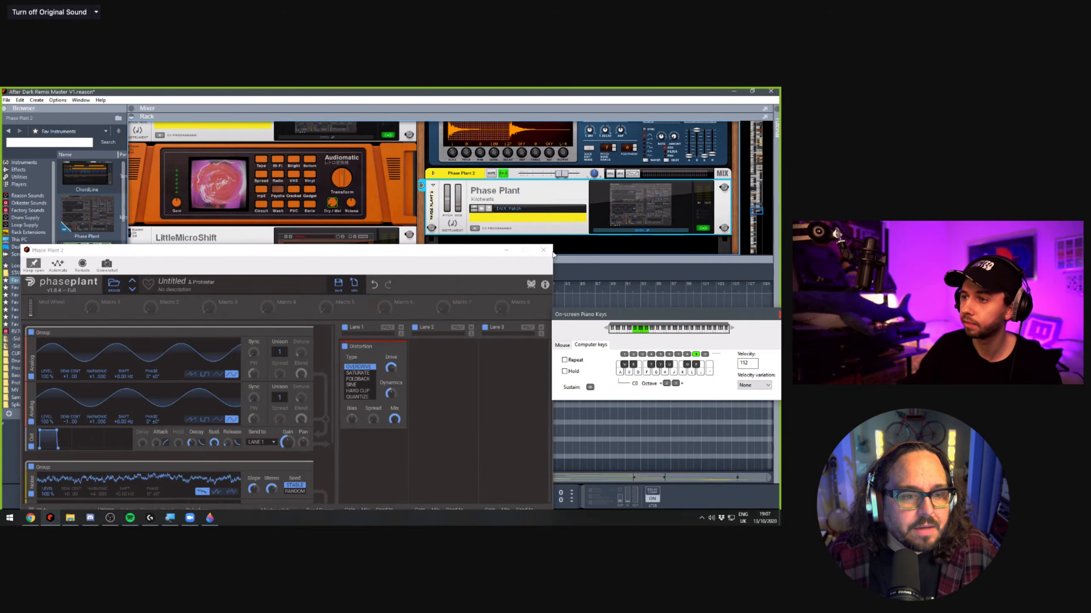
Close and reopen the Phase Plant window, and audition a played note while moving the rack device's pitch bend wheel
{"action": "left_click", "coordinate": [419, 250]}
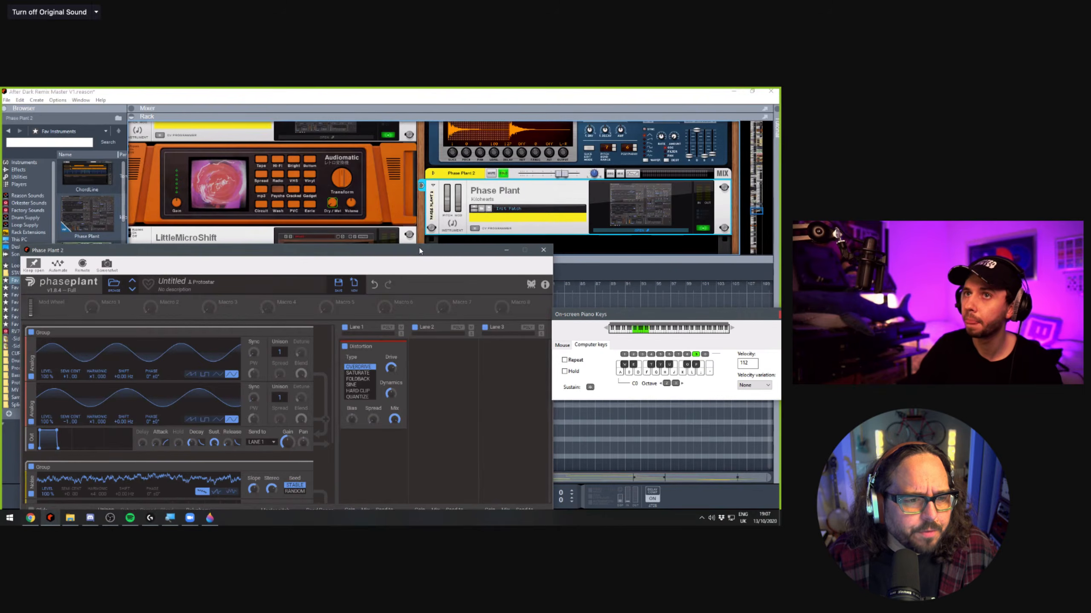
{"action": "left_click_drag", "start_coordinate": [420, 251], "coordinate": [428, 153]}
{"action": "left_click", "coordinate": [550, 153]}
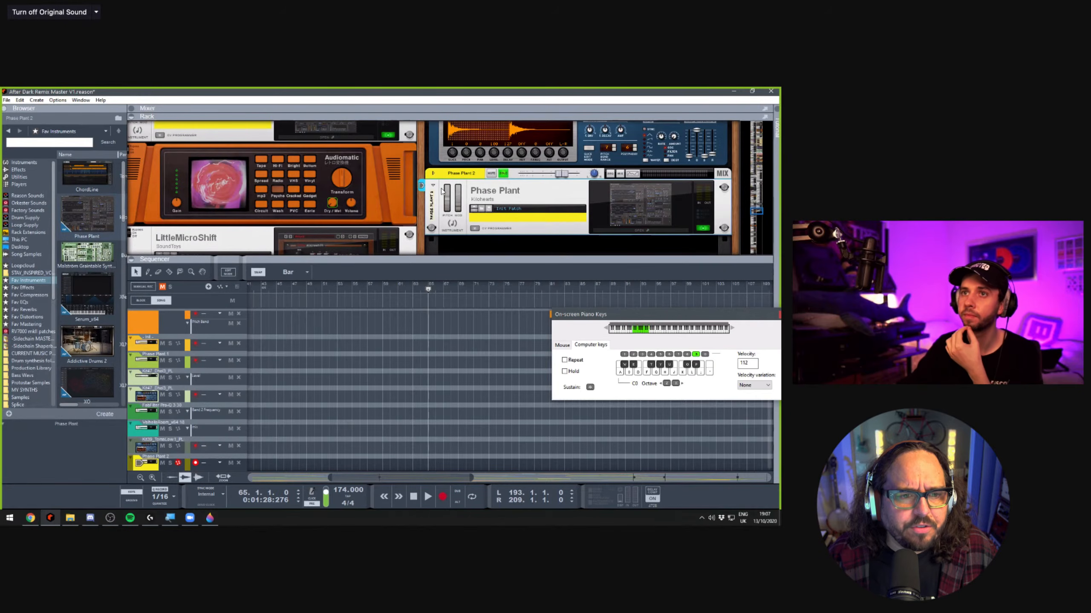
{"action": "left_click", "coordinate": [595, 194]}
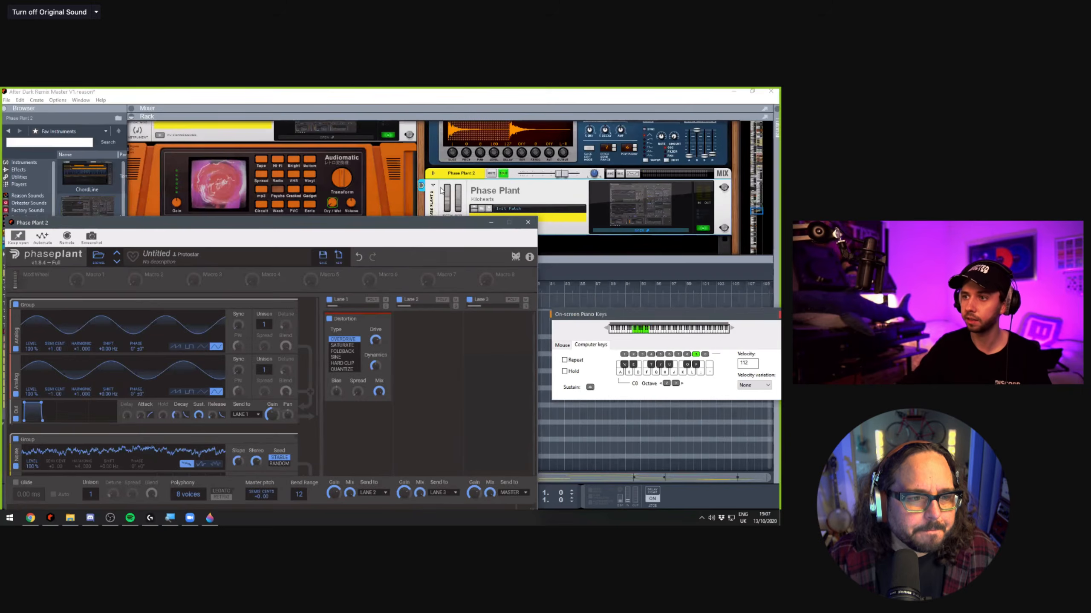
{"action": "left_click", "coordinate": [452, 175]}
{"action": "mouse_move", "coordinate": [455, 159]}
{"action": "left_mouse_down"}
{"action": "mouse_move", "coordinate": [448, 192]}
{"action": "mouse_move", "coordinate": [450, 178]}
{"action": "left_mouse_up"}
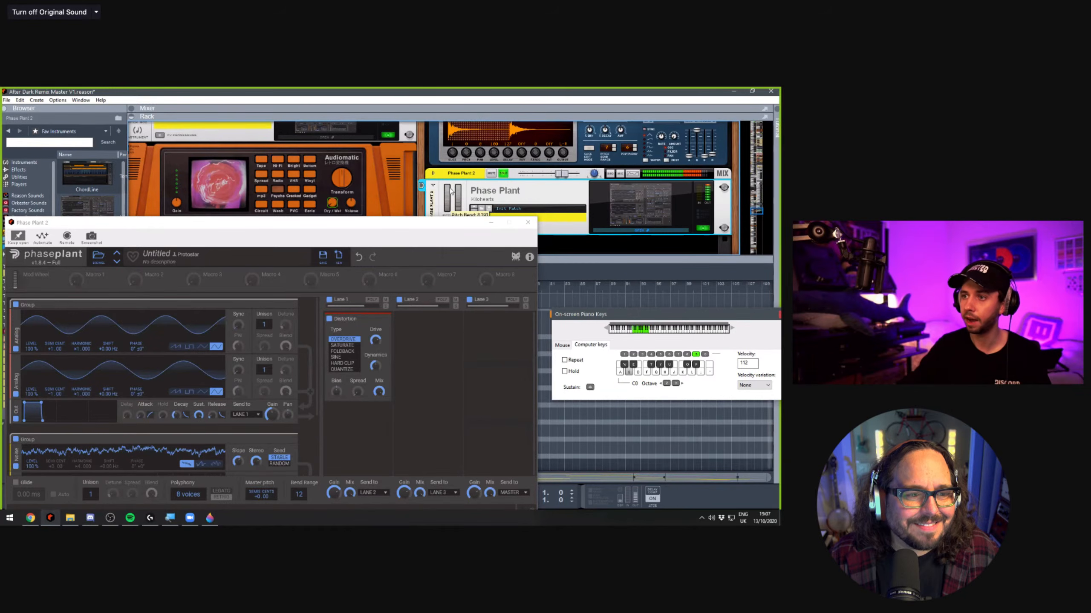
Limit Phase Plant's polyphony to 1 voice and enable glide with a time of 976 ms
{"action": "left_click_drag", "start_coordinate": [428, 225], "coordinate": [440, 119]}
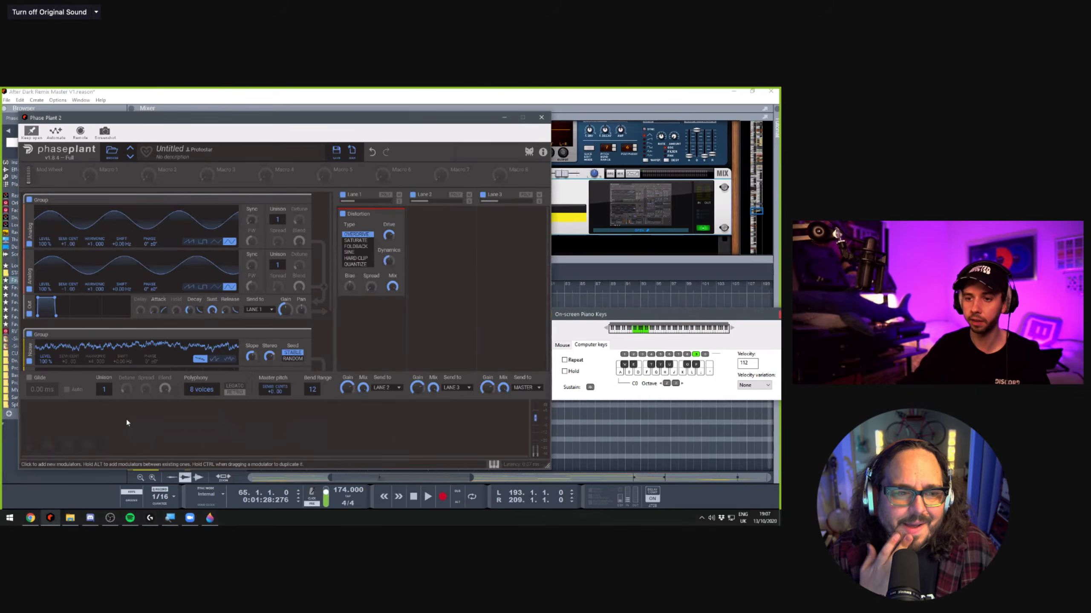
{"action": "left_click_drag", "start_coordinate": [197, 386], "coordinate": [197, 415]}
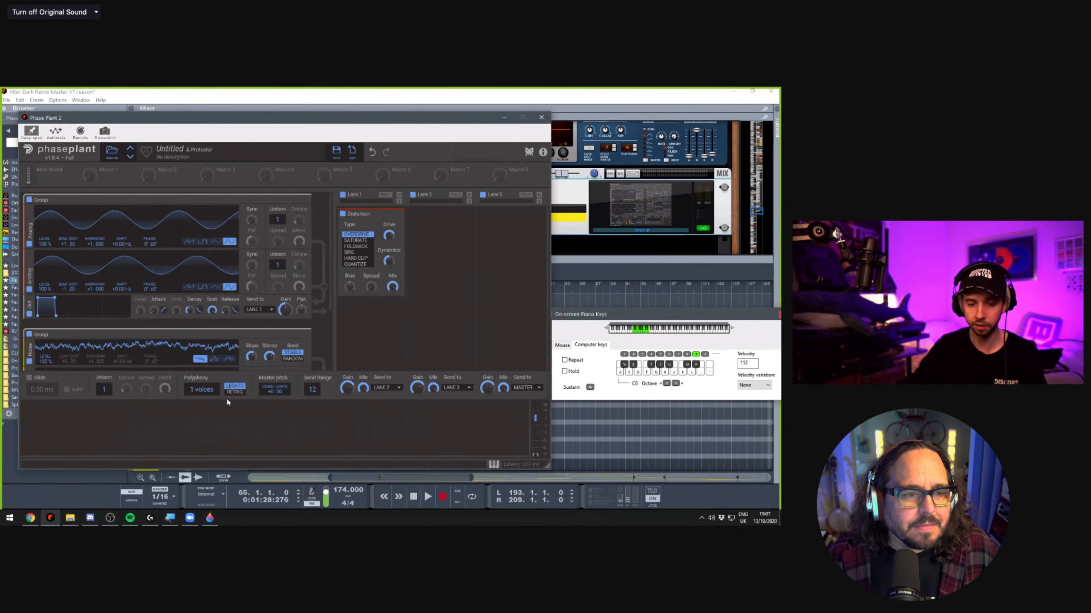
{"action": "left_click", "coordinate": [29, 378]}
{"action": "mouse_move", "coordinate": [40, 389]}
{"action": "left_mouse_down"}
{"action": "mouse_move", "coordinate": [40, 363]}
{"action": "mouse_move", "coordinate": [41, 402]}
{"action": "left_mouse_up"}
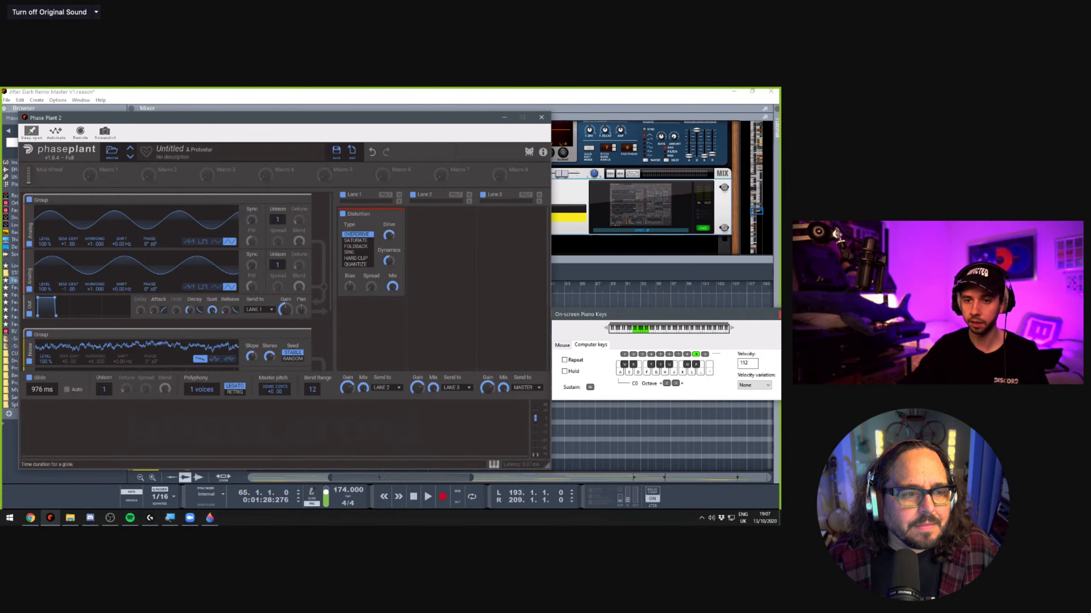
Audition the glide by sliding from a low note to a higher one and back
{"action": "key", "text": "s"}
{"action": "key", "text": "j"}
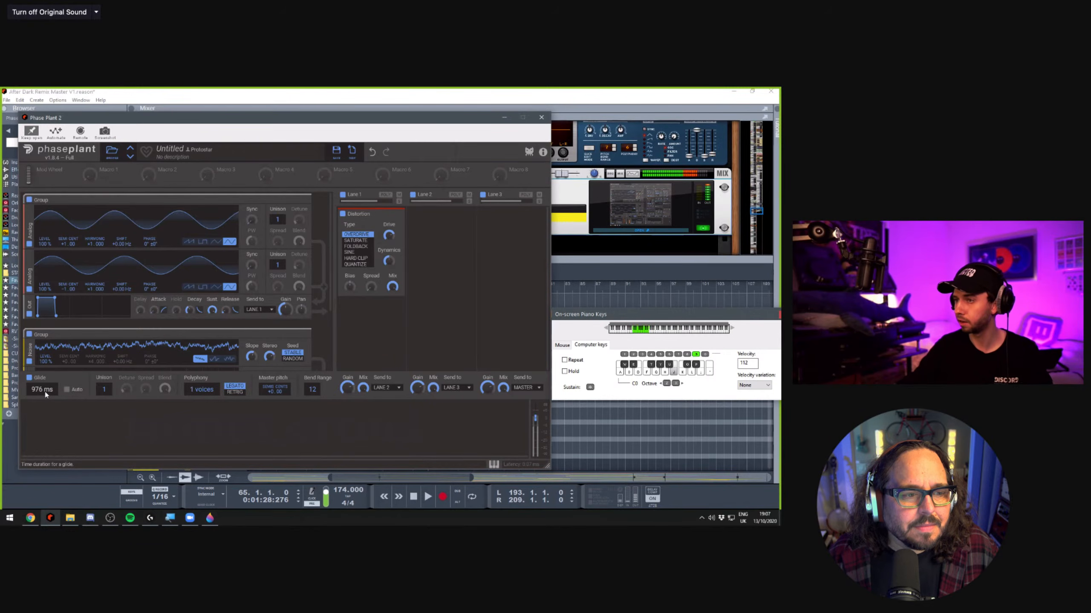
{"action": "key", "text": "s"}
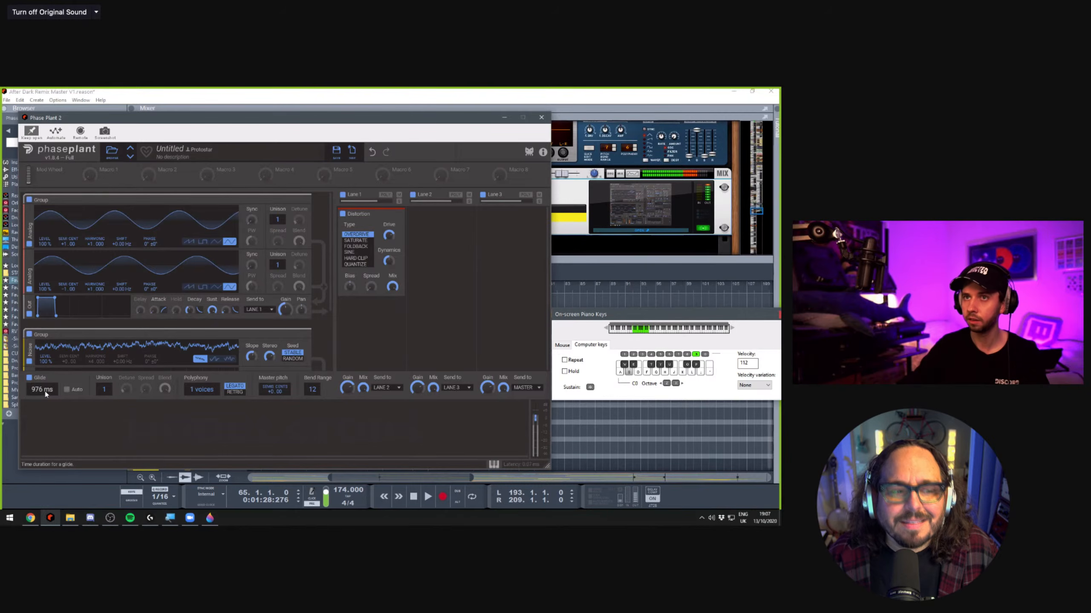
Set the glide time to 672 ms and test the slides between a low note and two higher notes
{"action": "left_click_drag", "start_coordinate": [46, 395], "coordinate": [46, 399]}
{"action": "key", "text": "s"}
{"action": "key", "text": "j"}
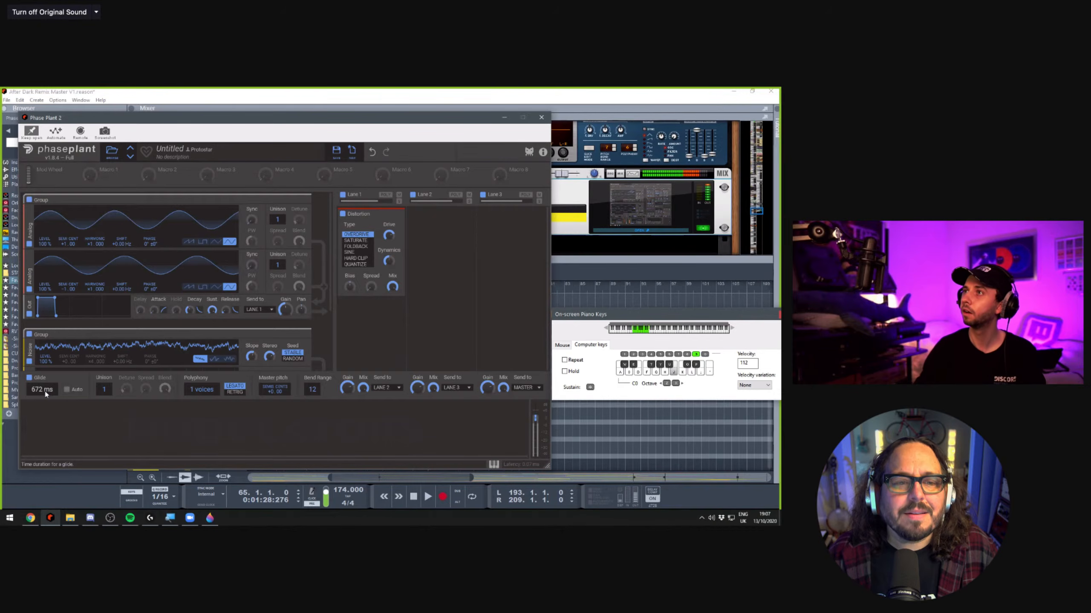
{"action": "key", "text": "s"}
{"action": "key", "text": "l"}
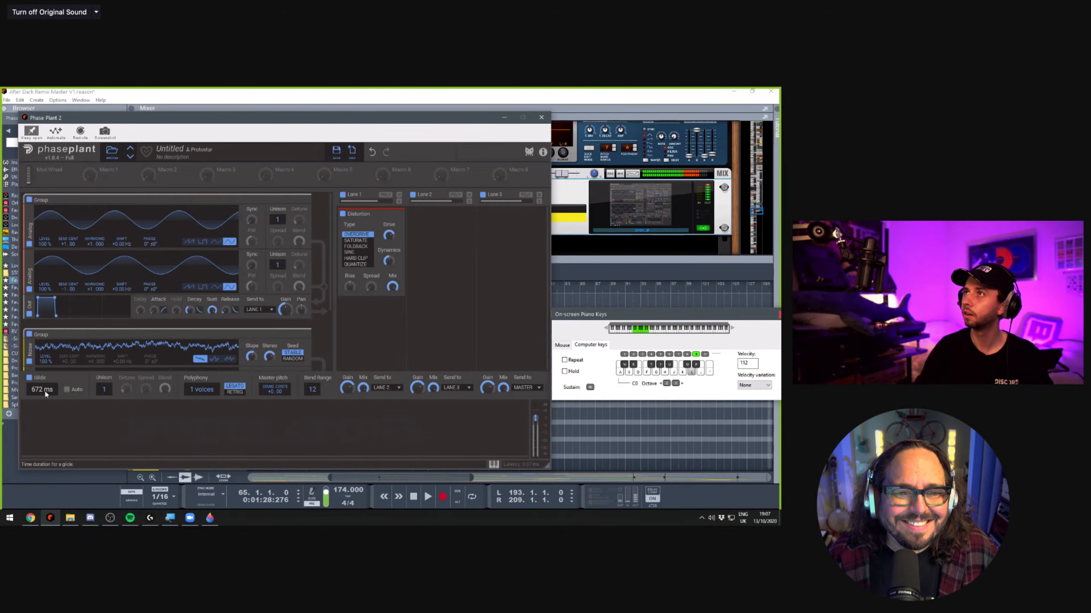
{"action": "key", "text": "s"}
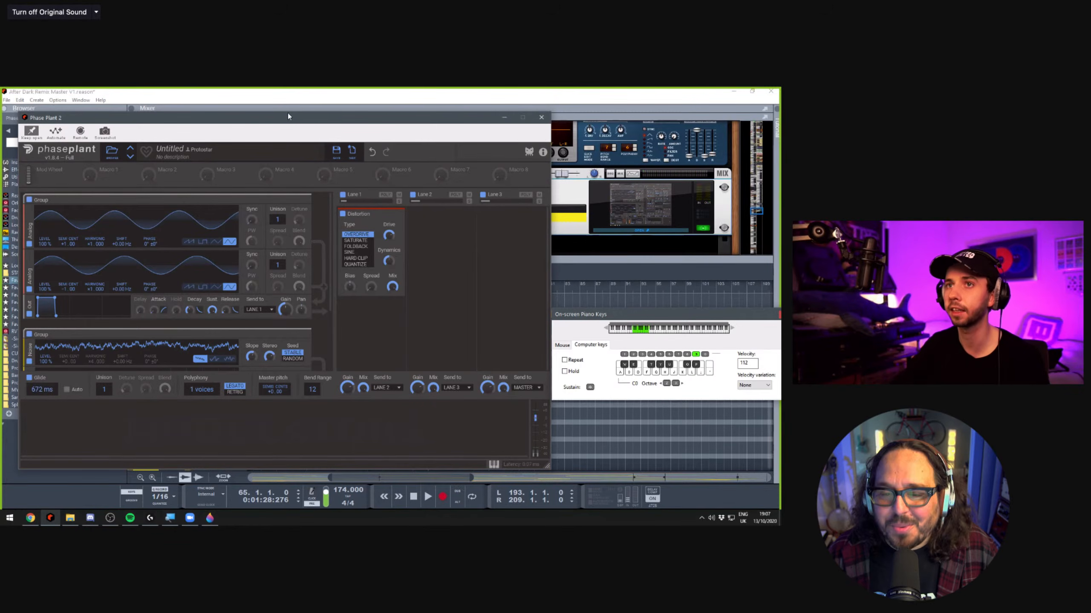
Close the Phase Plant window, and take the Phase Plant 2 channel off solo and mute it
{"action": "left_click", "coordinate": [542, 118]}
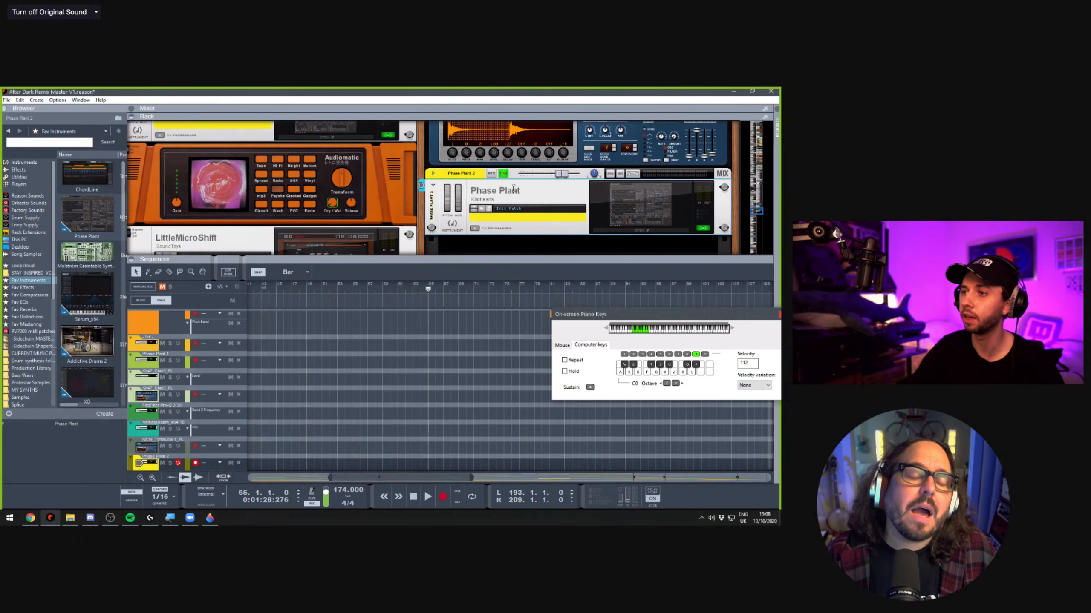
{"action": "left_click", "coordinate": [501, 173]}
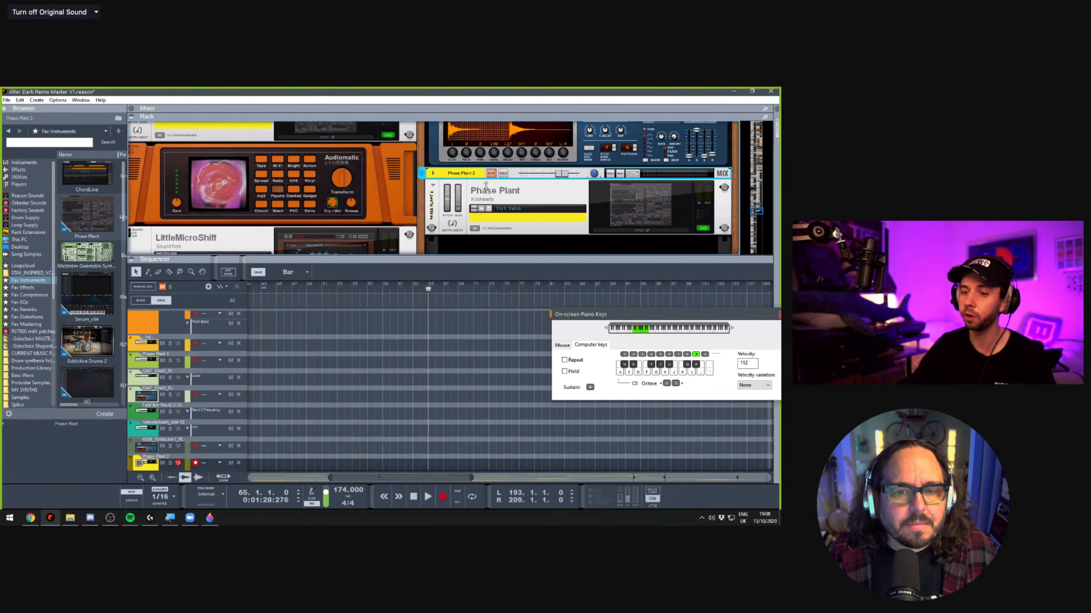
Enlarge the sequencer and select the Noise to meet you track in the arrangement
{"action": "key", "text": "F5"}
{"action": "key", "text": "F7"}
{"action": "key", "text": "F5"}
{"action": "key", "text": "F7"}
{"action": "scroll", "coordinate": [445, 260], "scroll_direction": "down", "scroll_amount": 4}
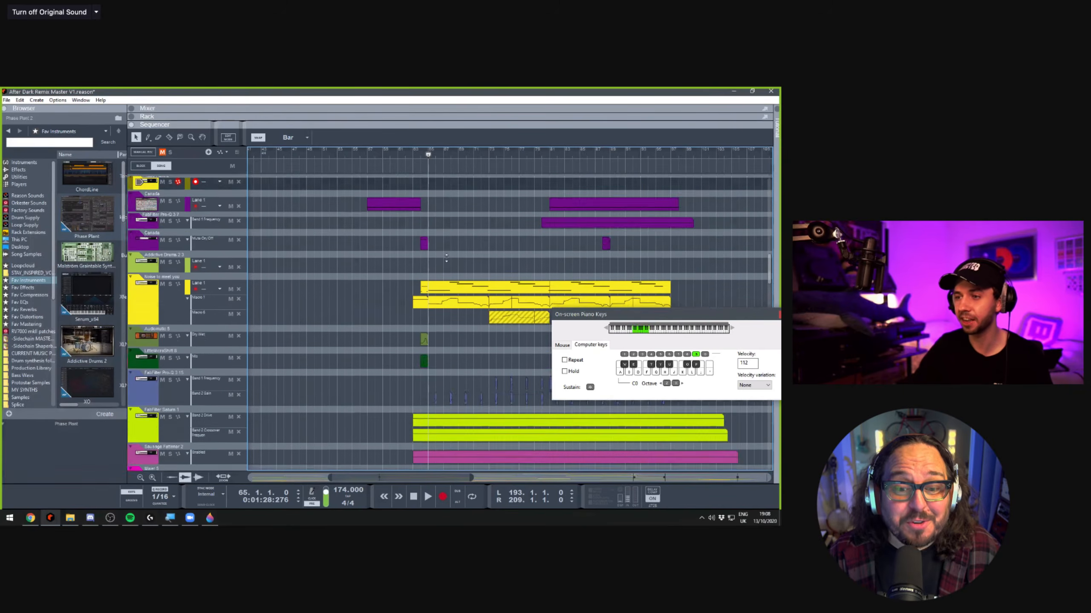
{"action": "scroll", "coordinate": [446, 261], "scroll_direction": "up", "scroll_amount": 1}
{"action": "left_click", "coordinate": [150, 280]}
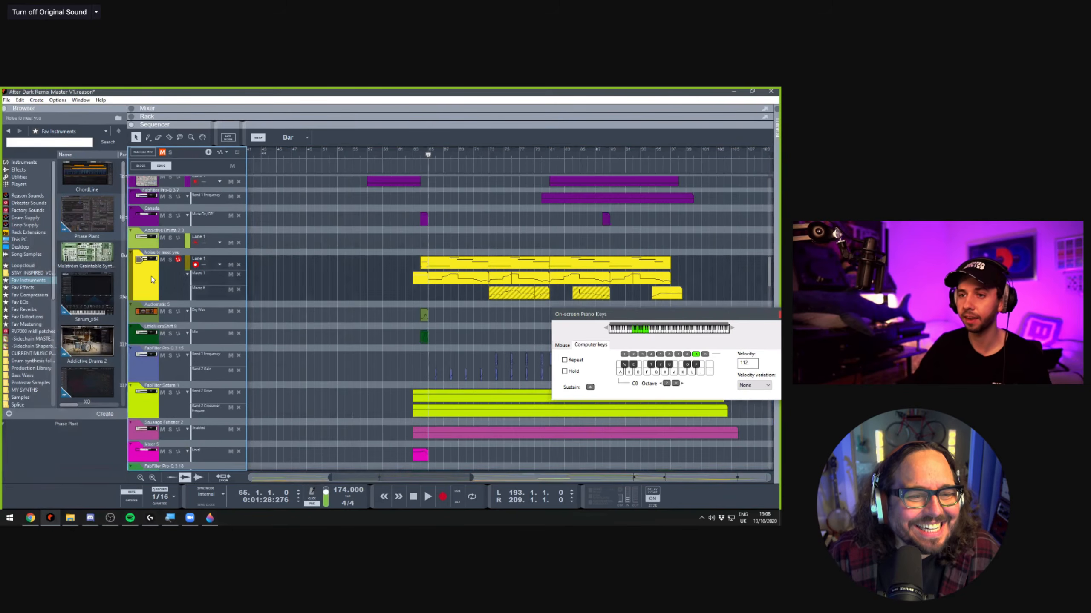
Show the rack with the sequencer, play the Noise to meet you section briefly, and move the On-screen Piano Keys window off its clips
{"action": "key", "text": "F6+F7"}
{"action": "scroll", "coordinate": [278, 197], "scroll_direction": "up", "scroll_amount": 2}
{"action": "scroll", "coordinate": [277, 198], "scroll_direction": "up", "scroll_amount": 4}
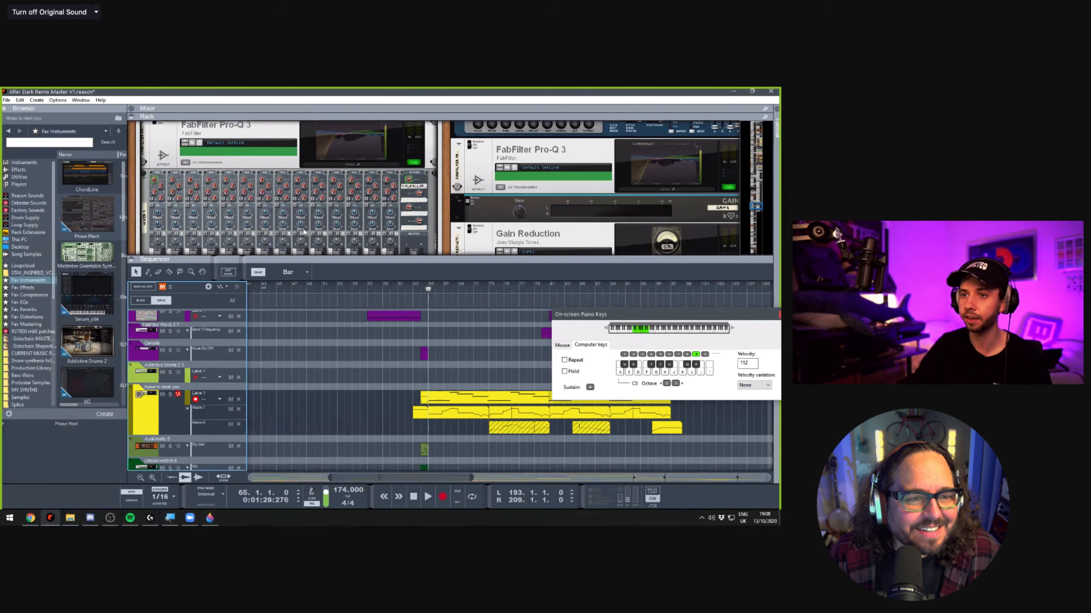
{"action": "key", "text": "space"}
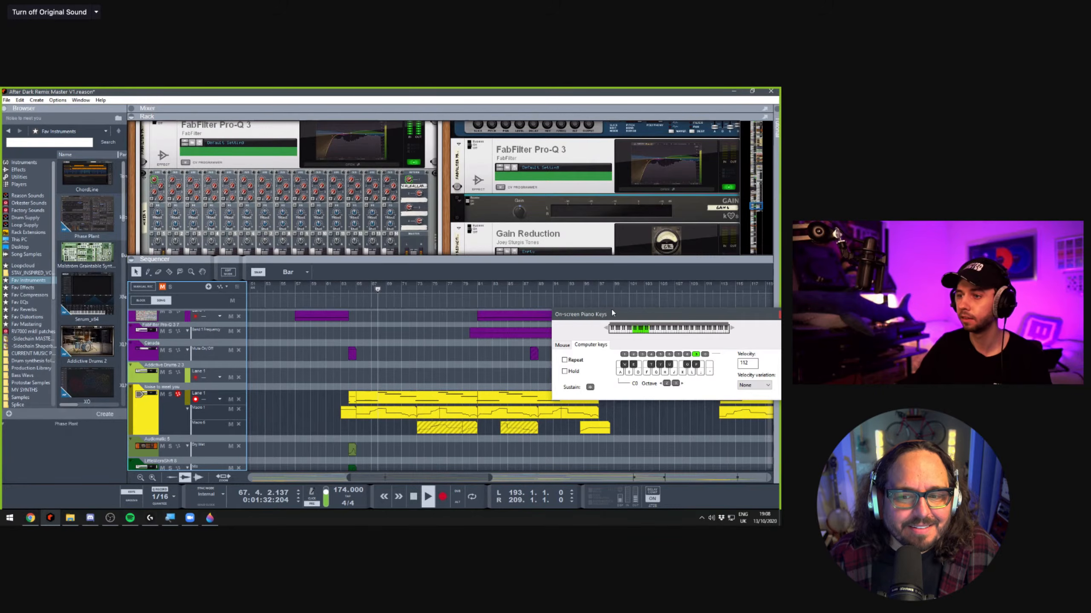
{"action": "left_click_drag", "start_coordinate": [599, 314], "coordinate": [659, 266]}
{"action": "left_click", "coordinate": [147, 428]}
{"action": "key", "text": "space"}
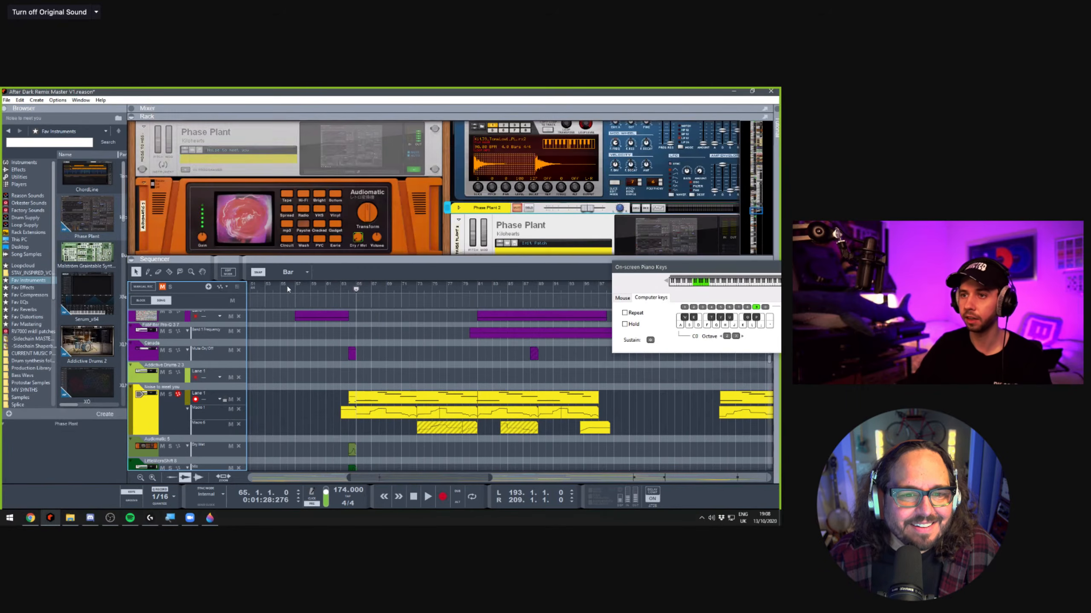
Open the Noise to meet you Phase Plant patch, examine its generators and effect lanes, and close it
{"action": "left_click", "coordinate": [348, 150]}
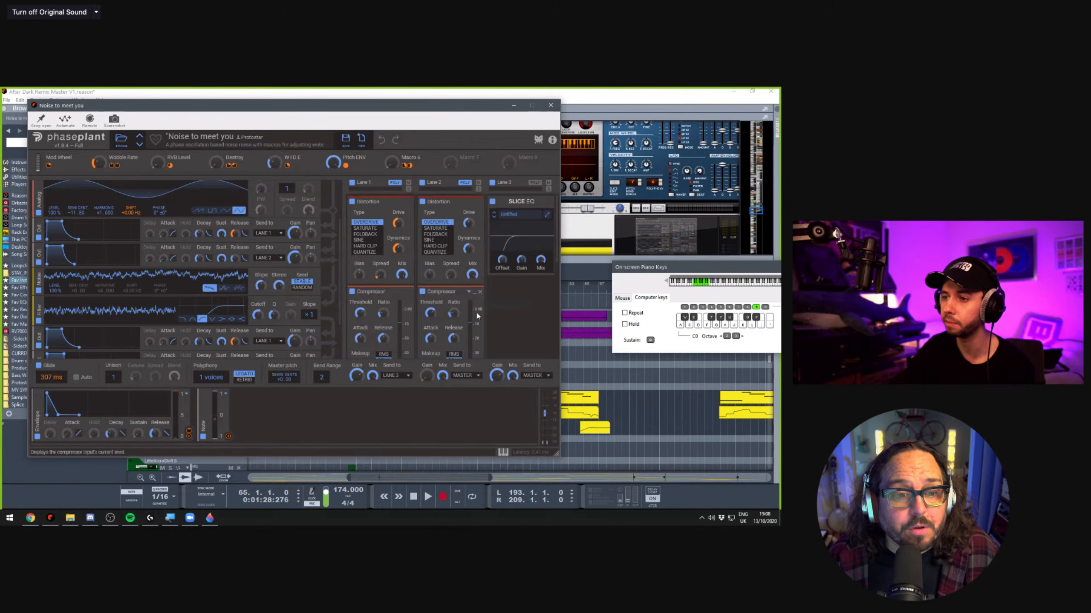
{"action": "scroll", "coordinate": [476, 310], "scroll_direction": "down", "scroll_amount": 3}
{"action": "scroll", "coordinate": [329, 269], "scroll_direction": "down", "scroll_amount": 2}
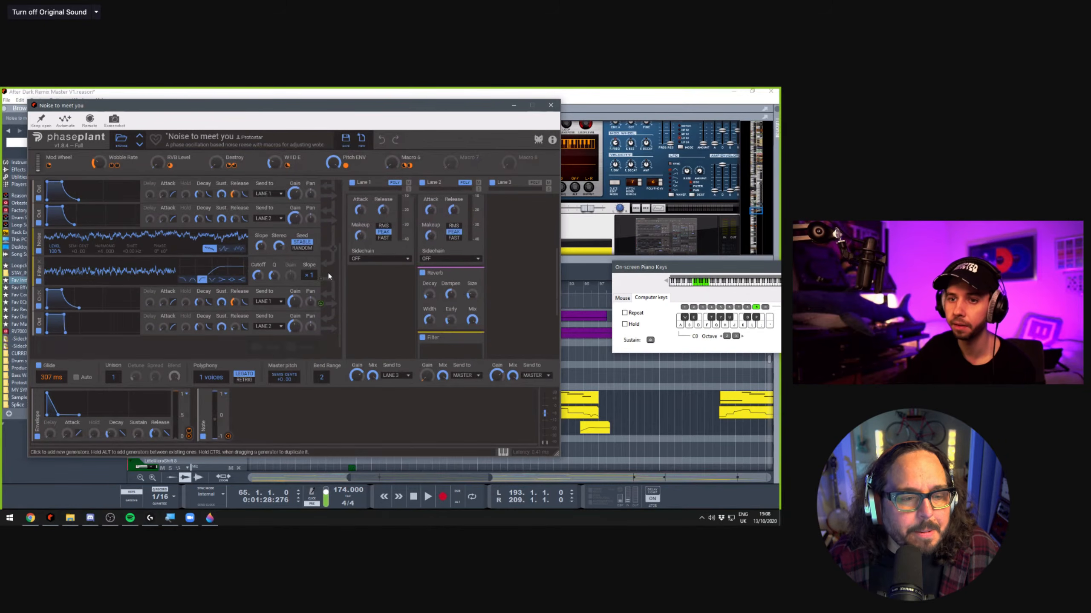
{"action": "scroll", "coordinate": [328, 273], "scroll_direction": "up", "scroll_amount": 3}
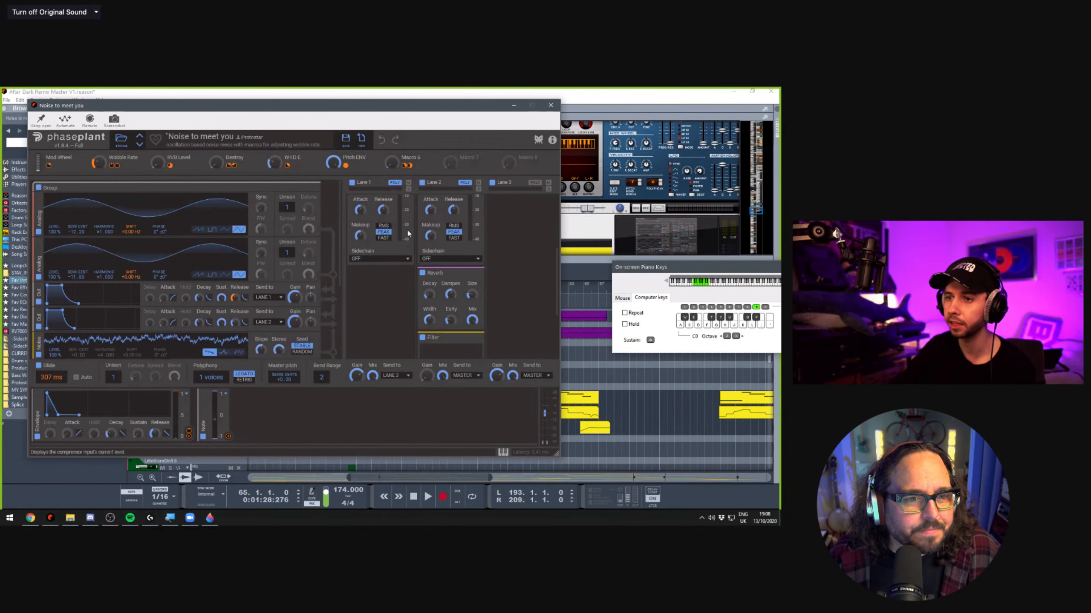
{"action": "left_click_drag", "start_coordinate": [372, 106], "coordinate": [377, 107]}
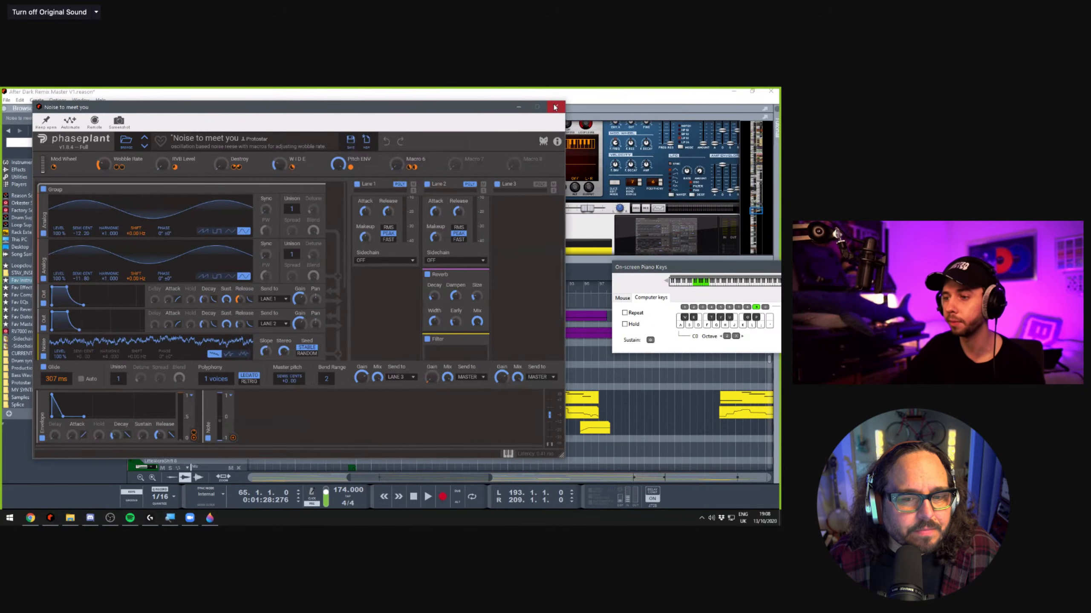
{"action": "left_click", "coordinate": [554, 108]}
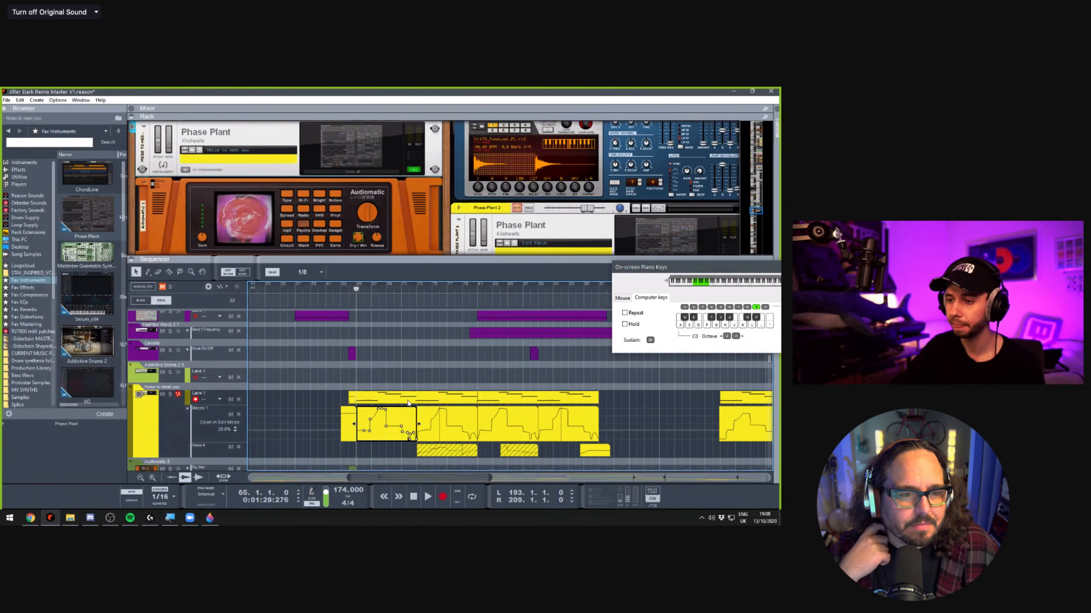
Zoom in on the Macro 1 automation clip starting at bar 65 of the Noise to meet you track
{"action": "scroll", "coordinate": [403, 421], "scroll_direction": "up", "scroll_amount": 2}
{"action": "scroll", "coordinate": [397, 415], "scroll_direction": "down", "scroll_amount": 3}
{"action": "scroll", "coordinate": [396, 413], "scroll_direction": "up", "scroll_amount": 2}
{"action": "scroll", "coordinate": [350, 213], "scroll_direction": "up", "scroll_amount": 3}
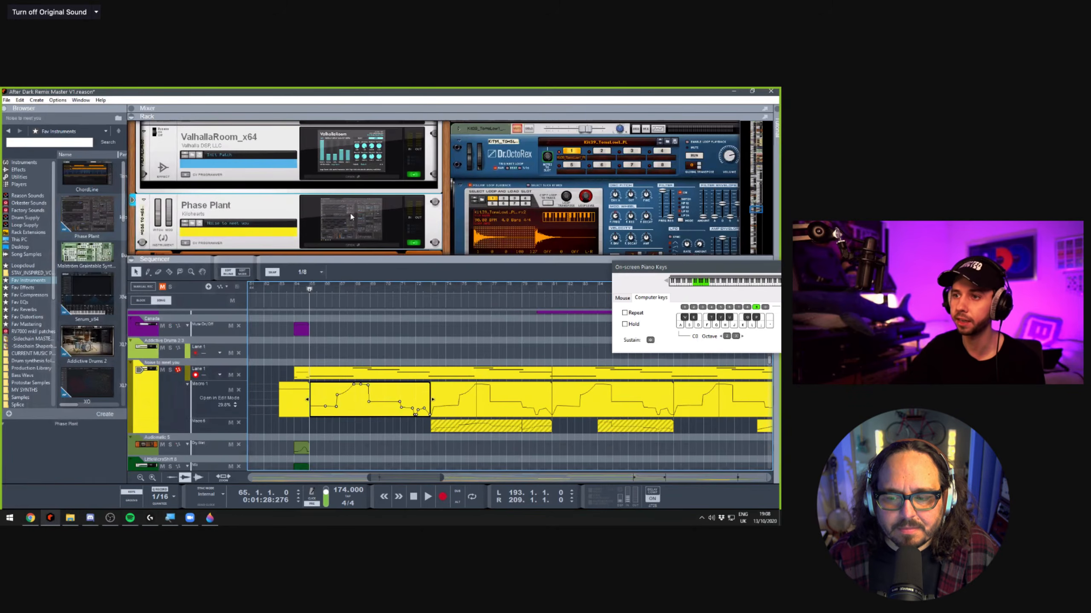
Reopen the Noise to meet you Phase Plant window, reposition it to review the patch, and close it
{"action": "left_click", "coordinate": [350, 213]}
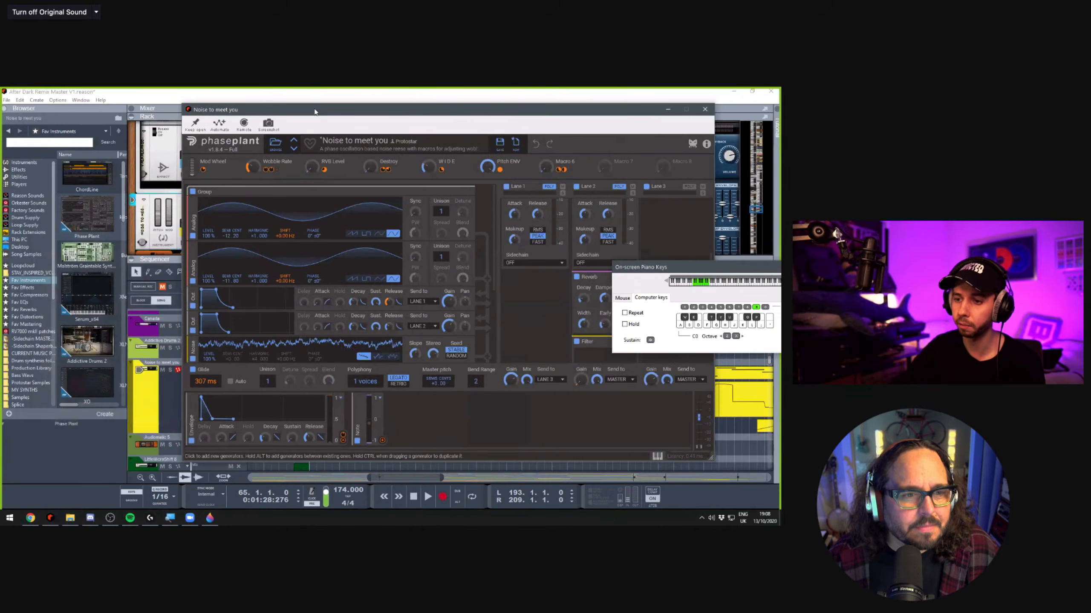
{"action": "left_click_drag", "start_coordinate": [329, 109], "coordinate": [534, 93]}
{"action": "key", "text": "space"}
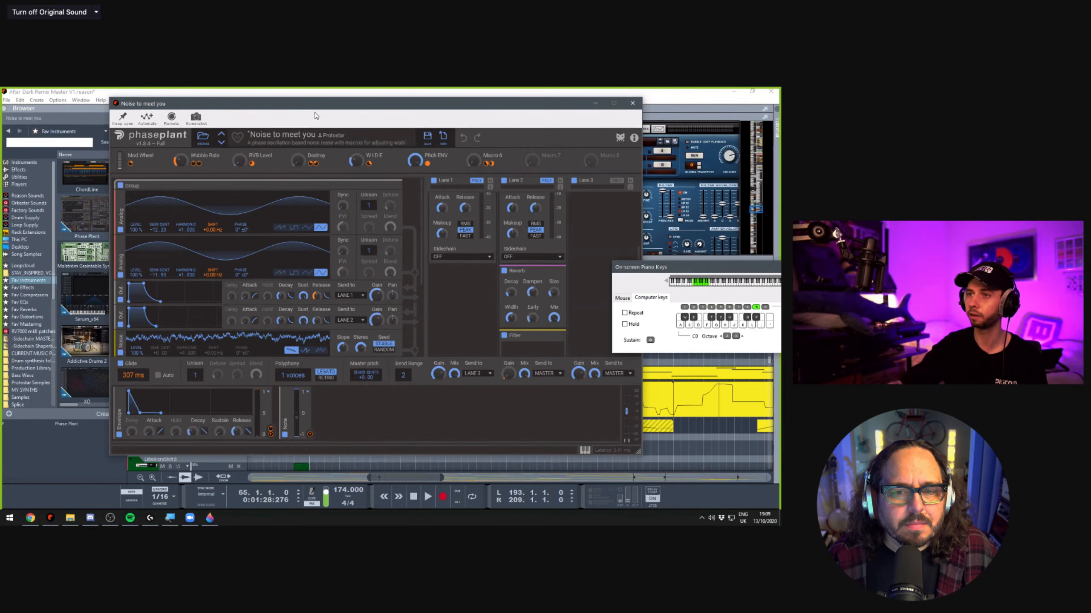
{"action": "left_click_drag", "start_coordinate": [310, 110], "coordinate": [200, 121]}
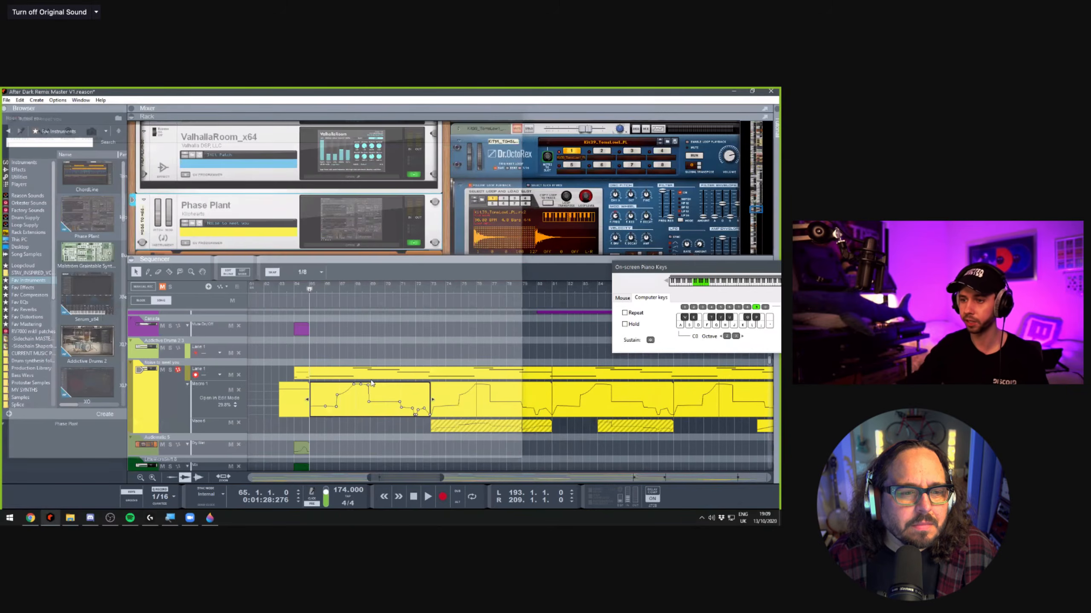
Open the Noise to meet you note clip, examine its overlapping notes across the phrase, and return to the arrangement
{"action": "scroll", "coordinate": [419, 382], "scroll_direction": "right", "scroll_amount": 2}
{"action": "scroll", "coordinate": [429, 381], "scroll_direction": "down", "scroll_amount": 2}
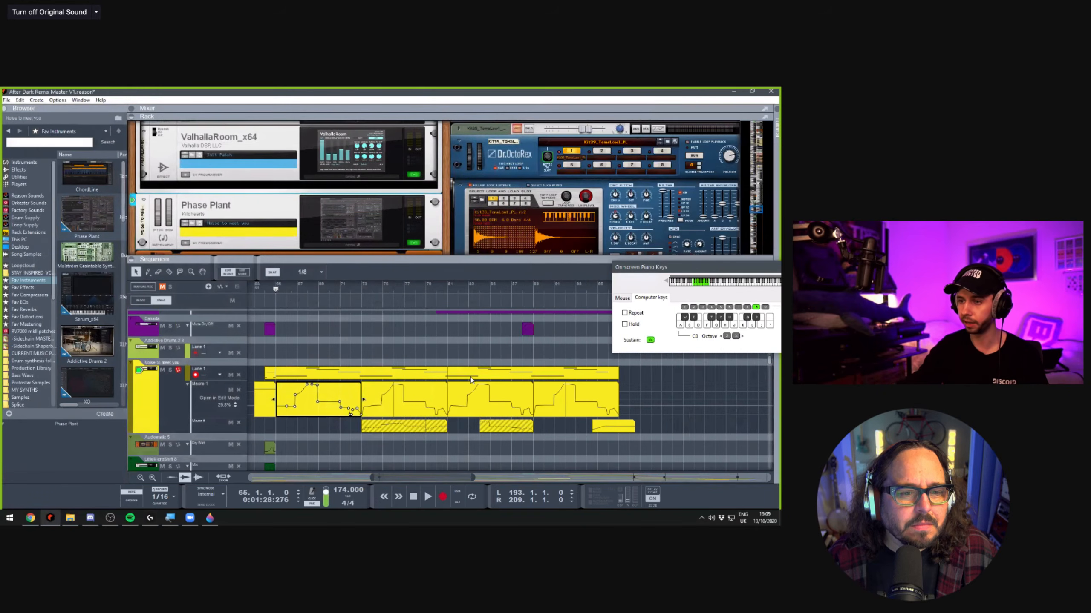
{"action": "scroll", "coordinate": [471, 380], "scroll_direction": "down", "scroll_amount": 1}
{"action": "double_click", "coordinate": [472, 380]}
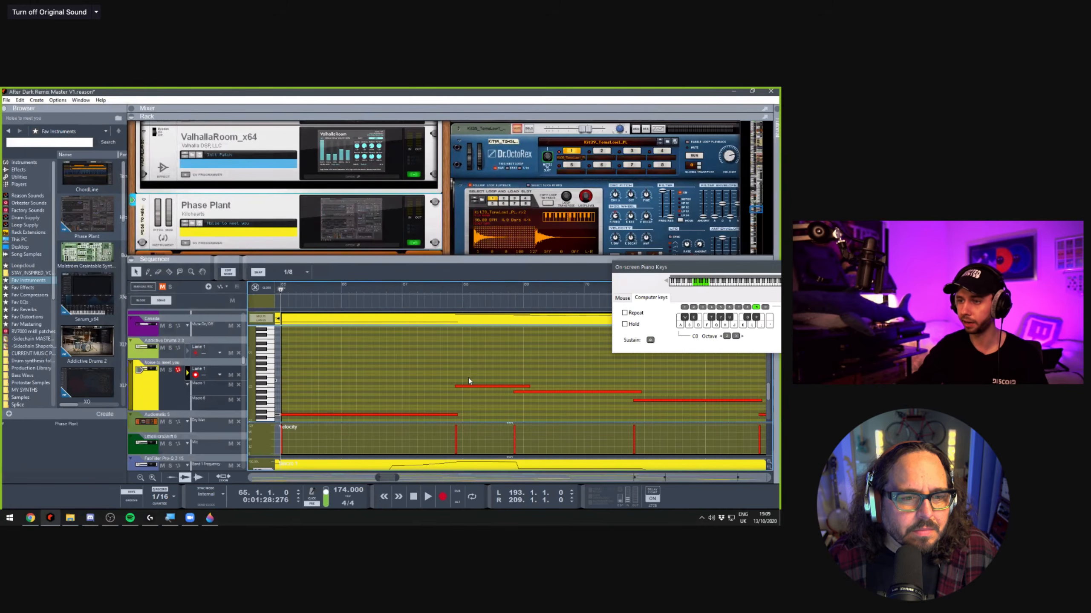
{"action": "scroll", "coordinate": [466, 378], "scroll_direction": "right", "scroll_amount": 6}
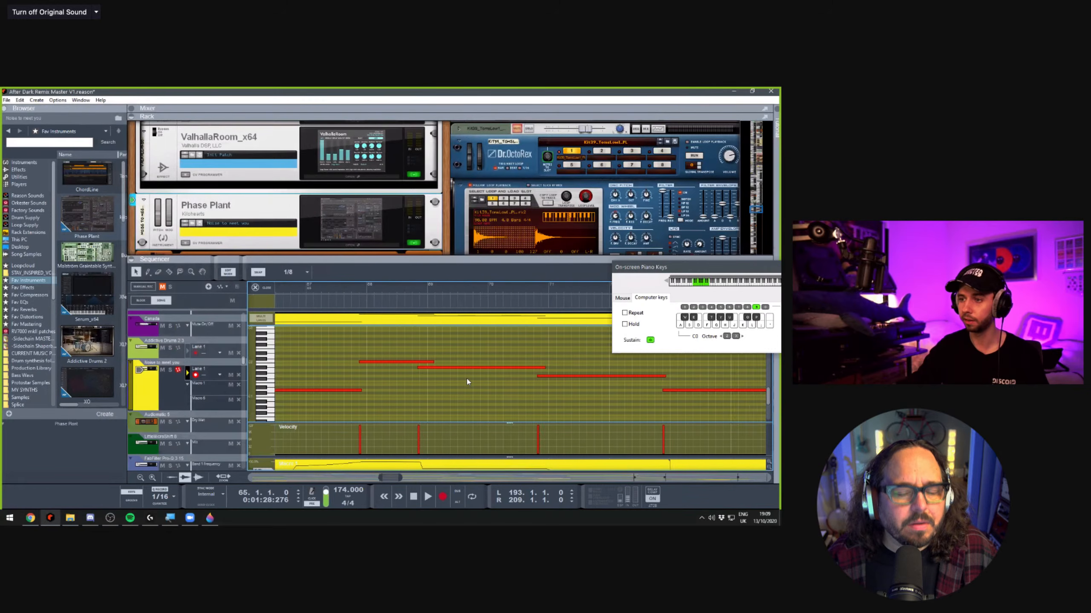
{"action": "scroll", "coordinate": [460, 379], "scroll_direction": "right", "scroll_amount": 4}
{"action": "scroll", "coordinate": [464, 379], "scroll_direction": "down", "scroll_amount": 5}
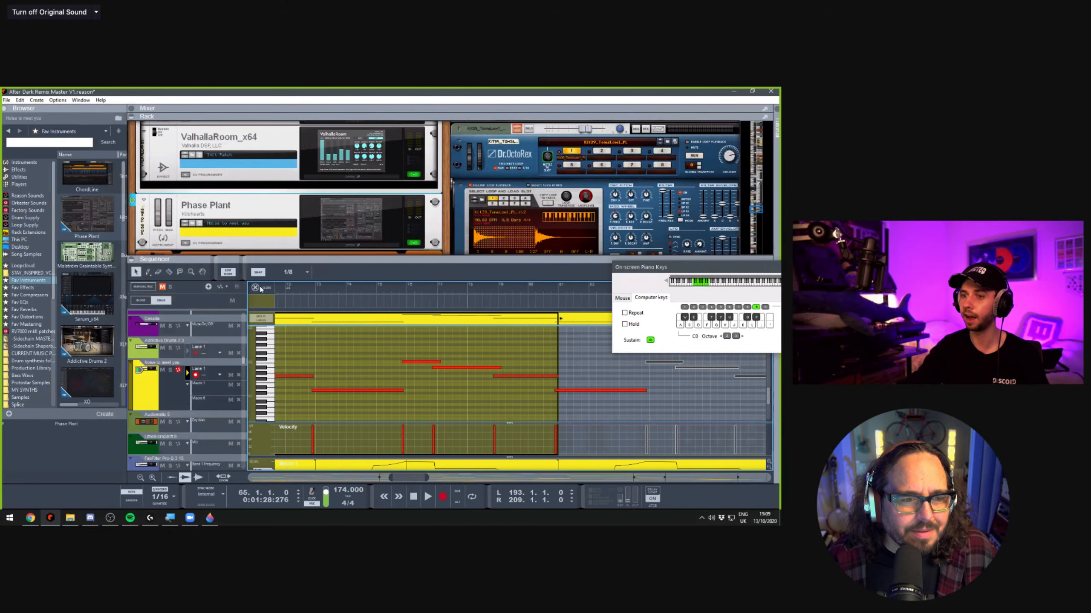
{"action": "key", "text": "ctrl+e"}
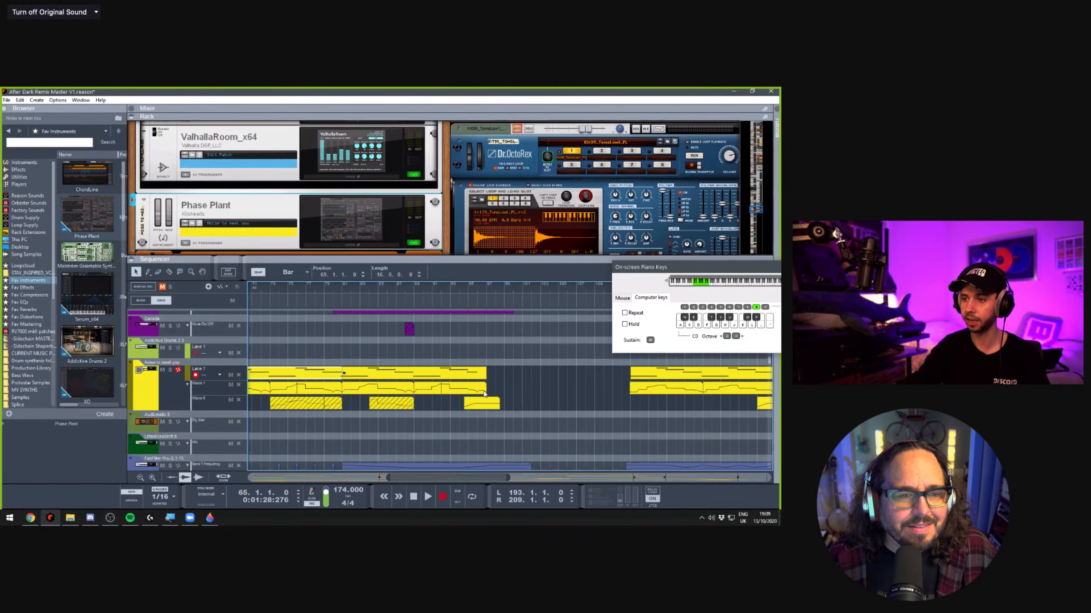
Hide the browser, and examine the last Macro 1 automation clip around bar 94 against the earlier ones
{"action": "key", "text": "F3"}
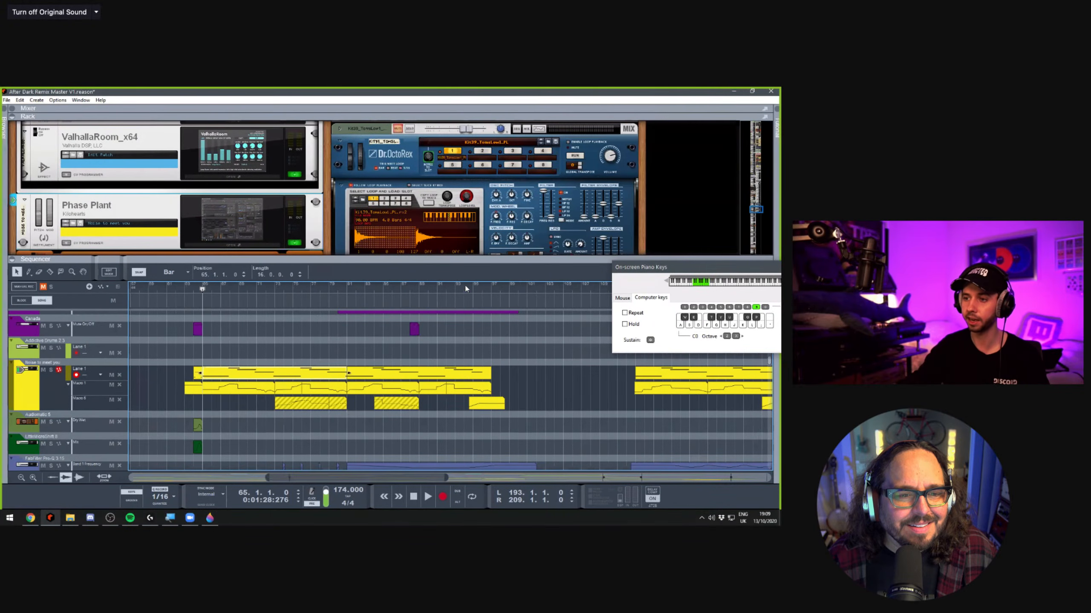
{"action": "left_click", "coordinate": [465, 289]}
{"action": "double_click", "coordinate": [466, 388]}
{"action": "scroll", "coordinate": [440, 346], "scroll_direction": "up", "scroll_amount": 2}
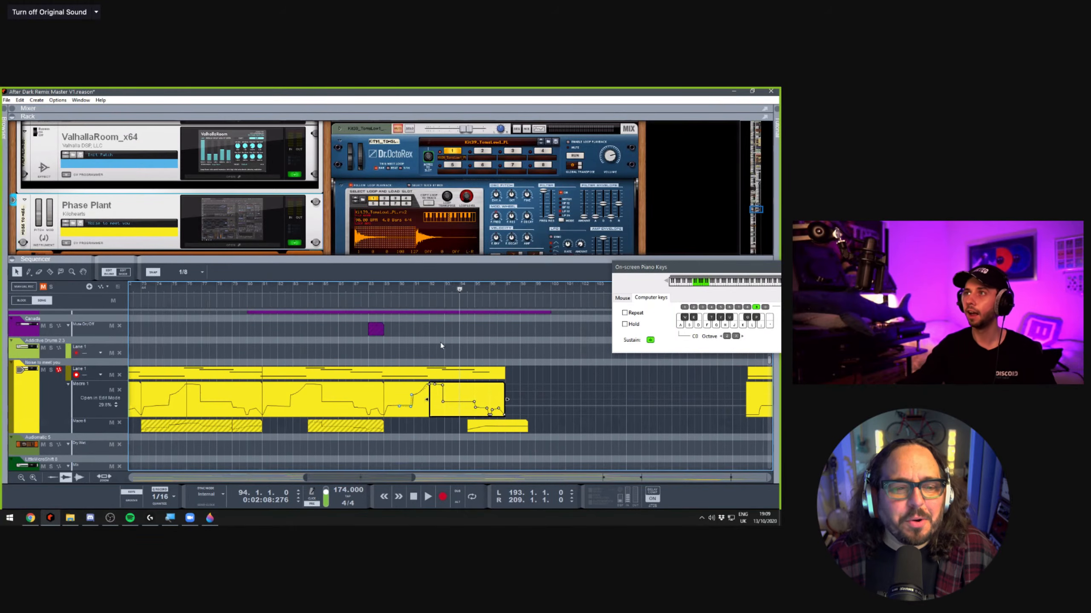
{"action": "scroll", "coordinate": [440, 346], "scroll_direction": "left", "scroll_amount": 3}
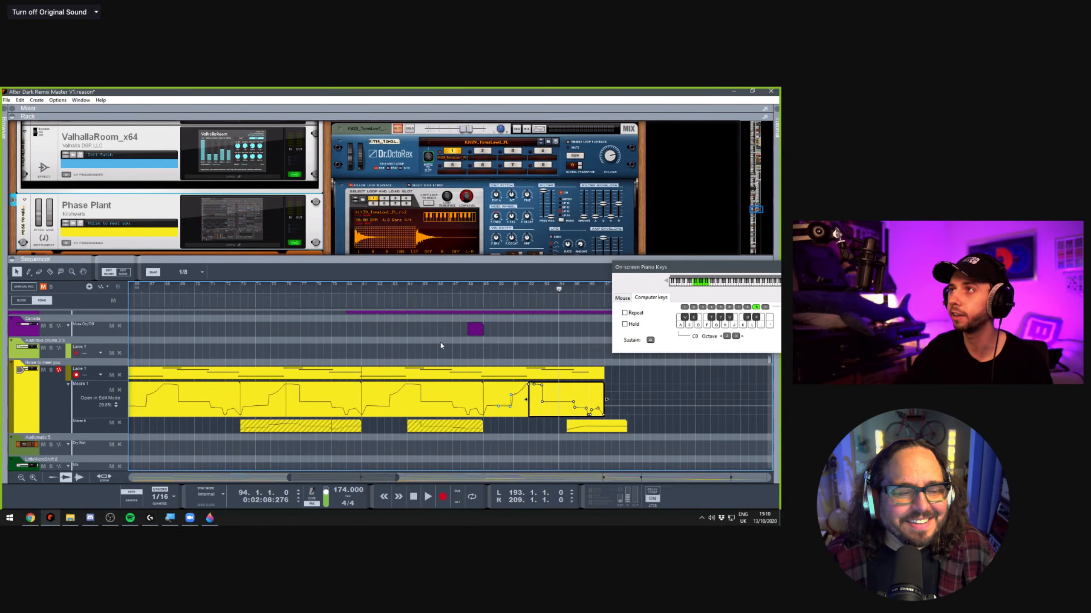
{"action": "scroll", "coordinate": [440, 346], "scroll_direction": "left", "scroll_amount": 3}
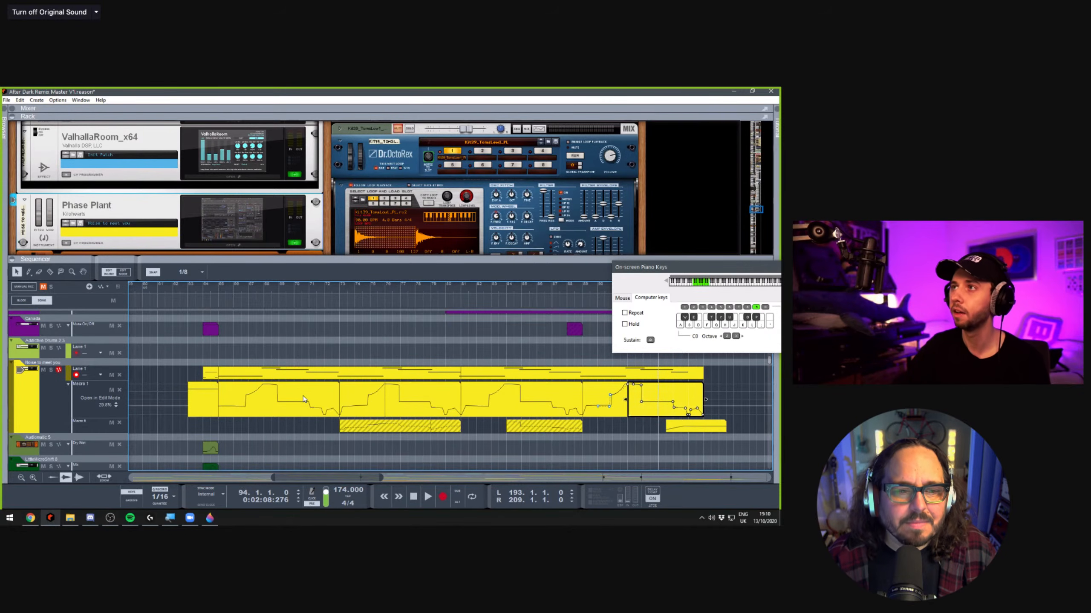
{"action": "left_click", "coordinate": [248, 343]}
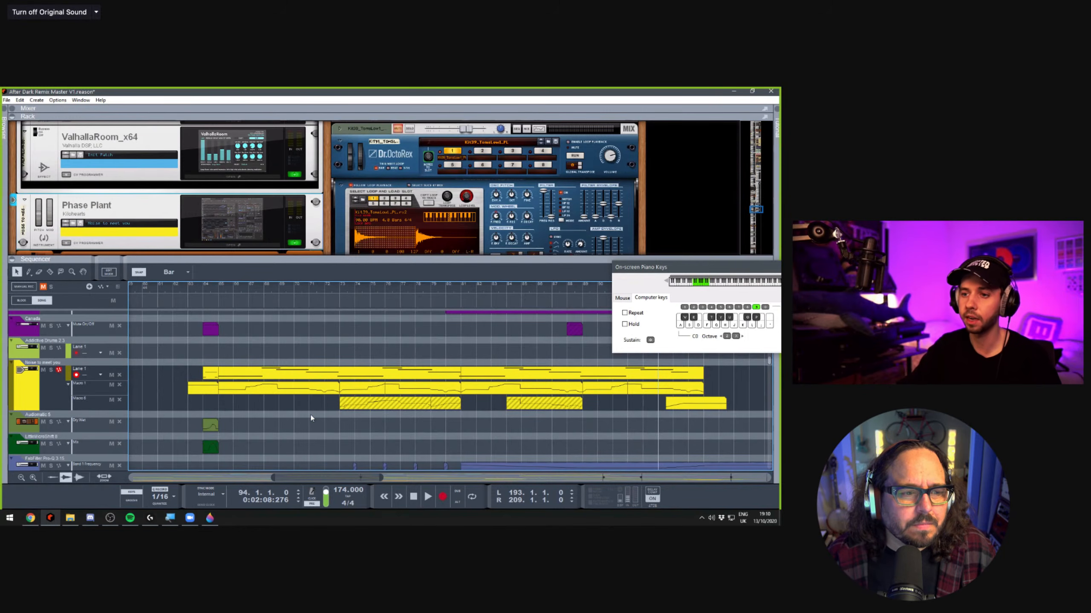
Examine the arrangement around the Noise to meet you track, including the neighbouring tracks and its automation lanes
{"action": "scroll", "coordinate": [312, 417], "scroll_direction": "up", "scroll_amount": 3}
{"action": "scroll", "coordinate": [302, 390], "scroll_direction": "left", "scroll_amount": 5}
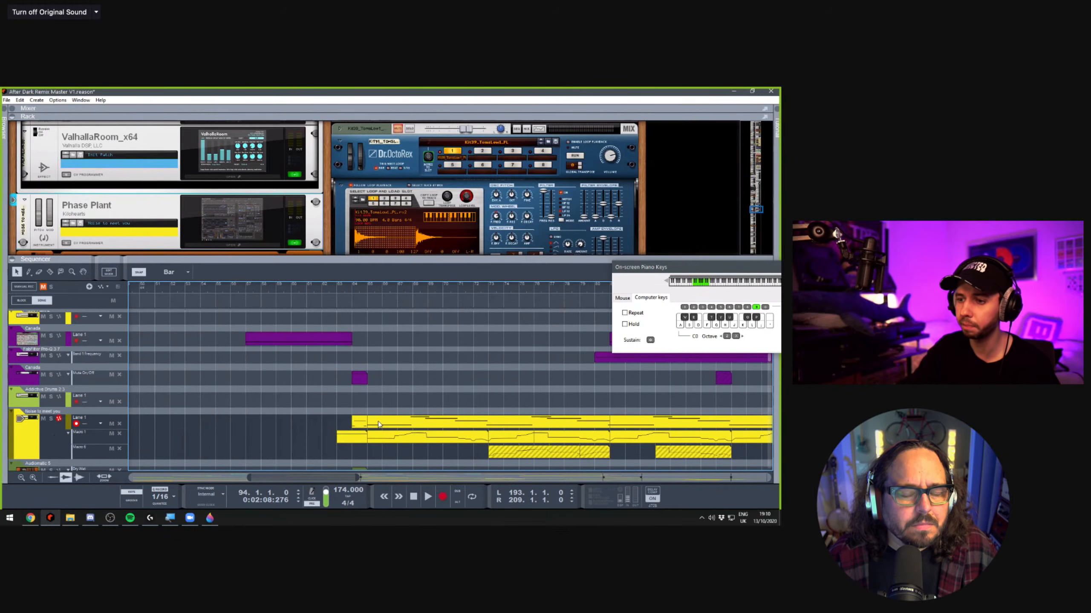
{"action": "scroll", "coordinate": [389, 420], "scroll_direction": "up", "scroll_amount": 3}
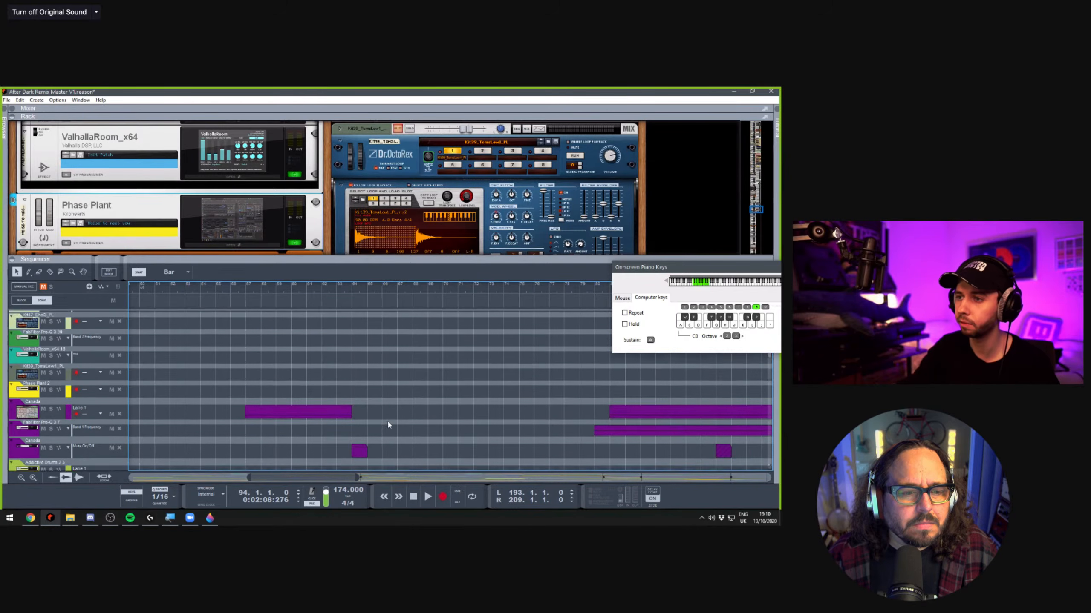
{"action": "scroll", "coordinate": [388, 421], "scroll_direction": "down", "scroll_amount": 3}
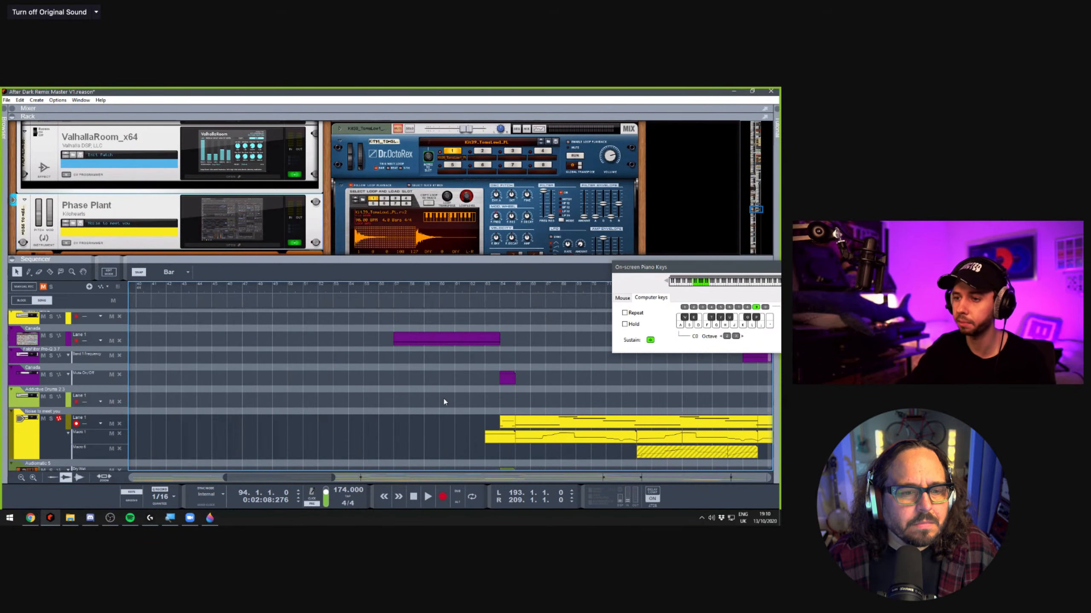
{"action": "scroll", "coordinate": [444, 398], "scroll_direction": "down", "scroll_amount": 3}
{"action": "scroll", "coordinate": [452, 408], "scroll_direction": "right", "scroll_amount": 4}
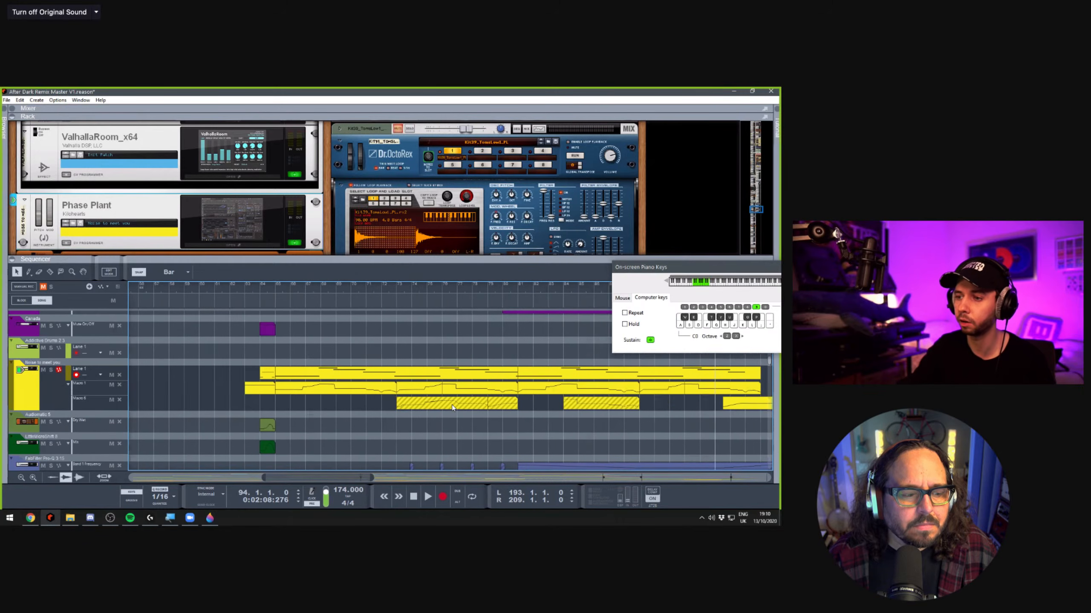
{"action": "scroll", "coordinate": [452, 409], "scroll_direction": "down", "scroll_amount": 2}
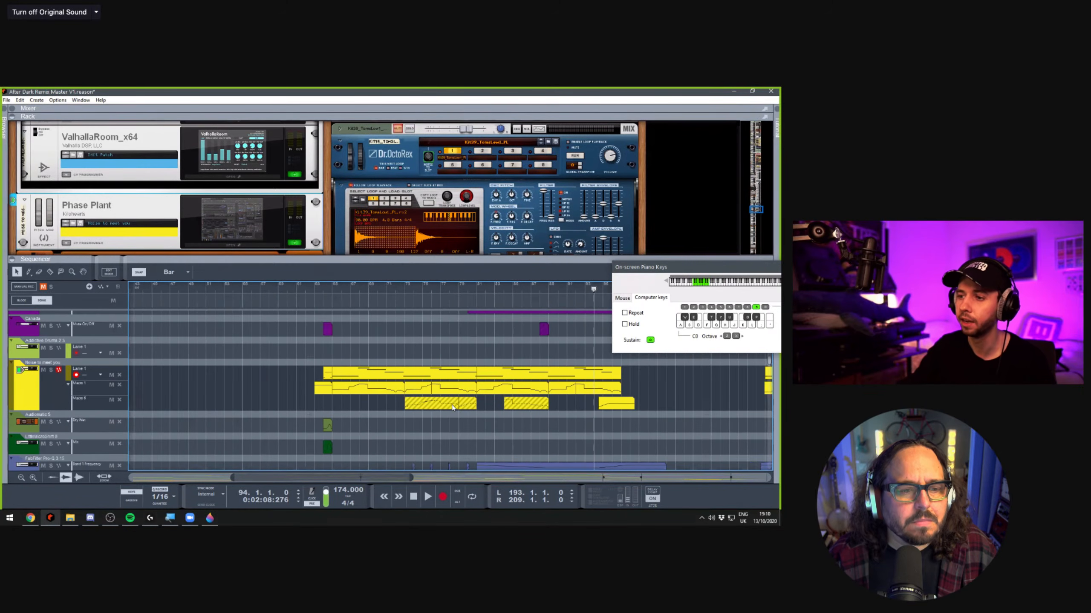
{"action": "scroll", "coordinate": [452, 407], "scroll_direction": "left", "scroll_amount": 3}
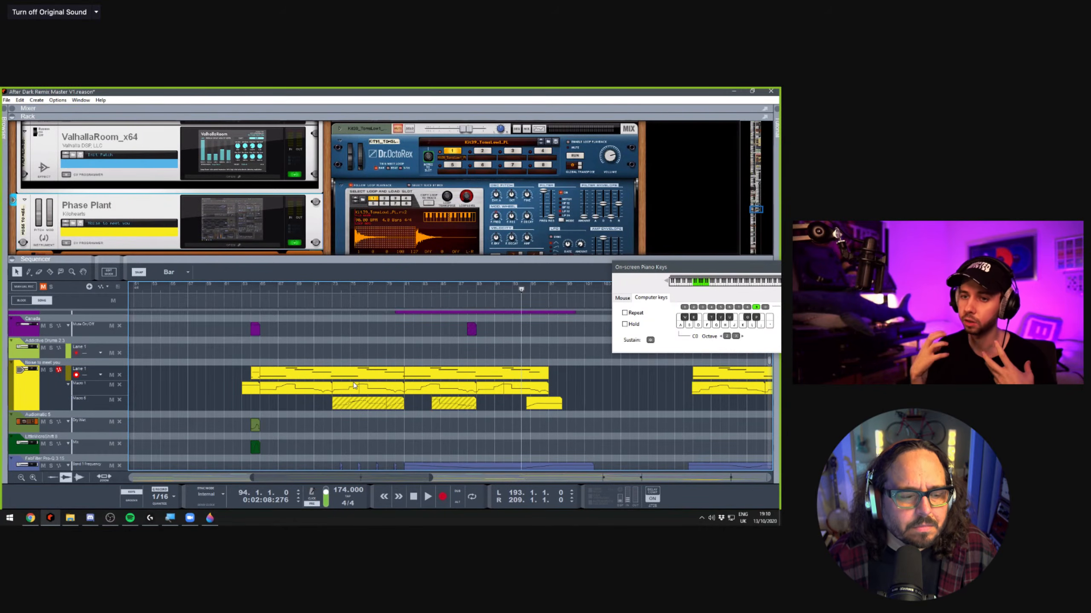
Look over the rack devices following the Noise to meet you instrument, and play the arrangement from bar 65
{"action": "left_click", "coordinate": [44, 380]}
{"action": "scroll", "coordinate": [81, 181], "scroll_direction": "down", "scroll_amount": 15}
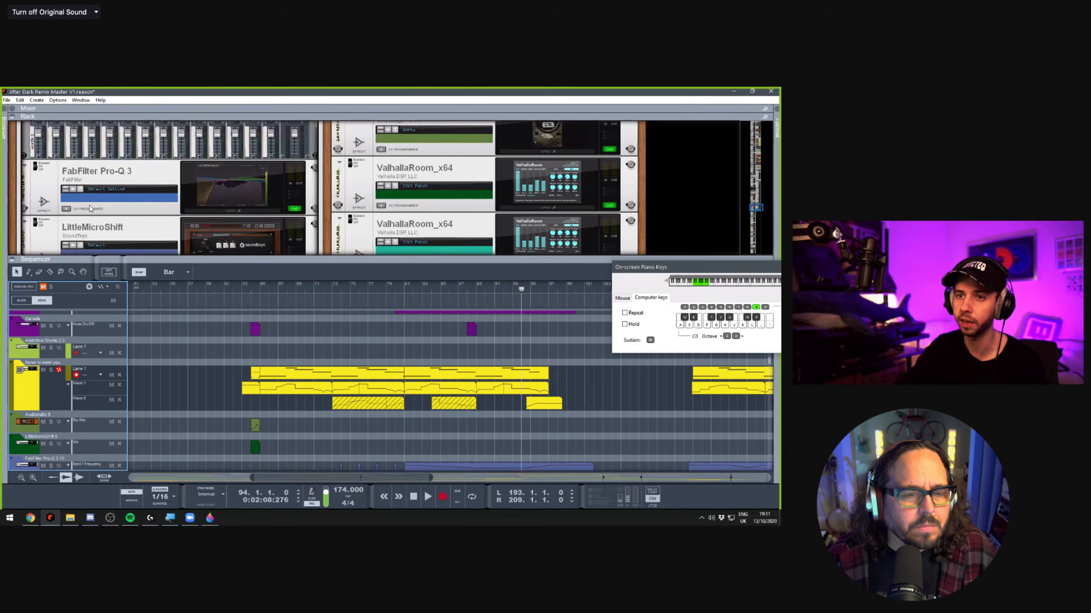
{"action": "scroll", "coordinate": [98, 192], "scroll_direction": "up", "scroll_amount": 5}
{"action": "left_click", "coordinate": [259, 289]}
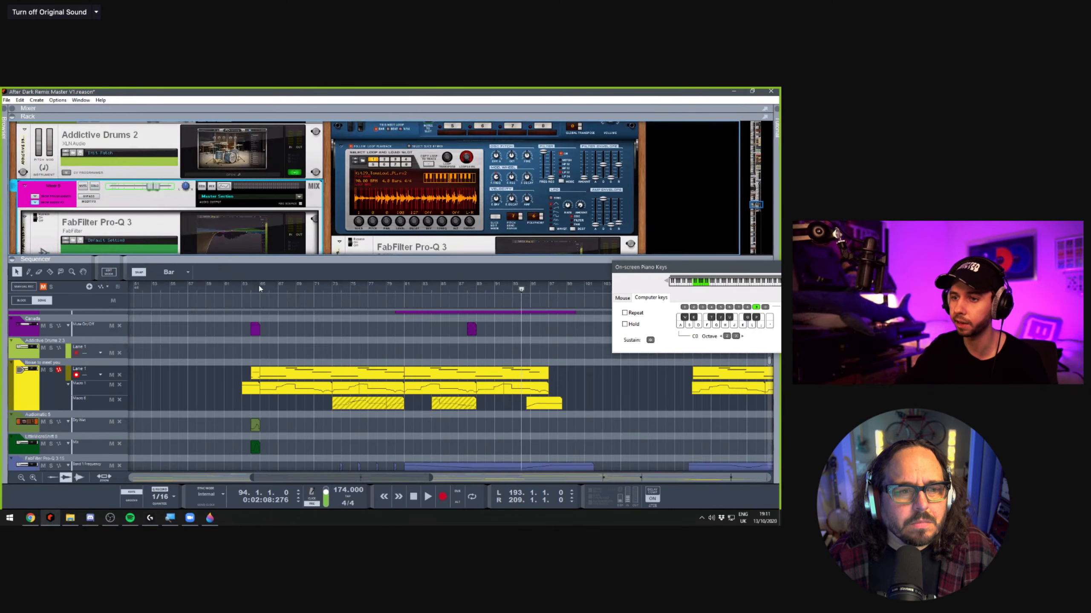
{"action": "key", "text": "space"}
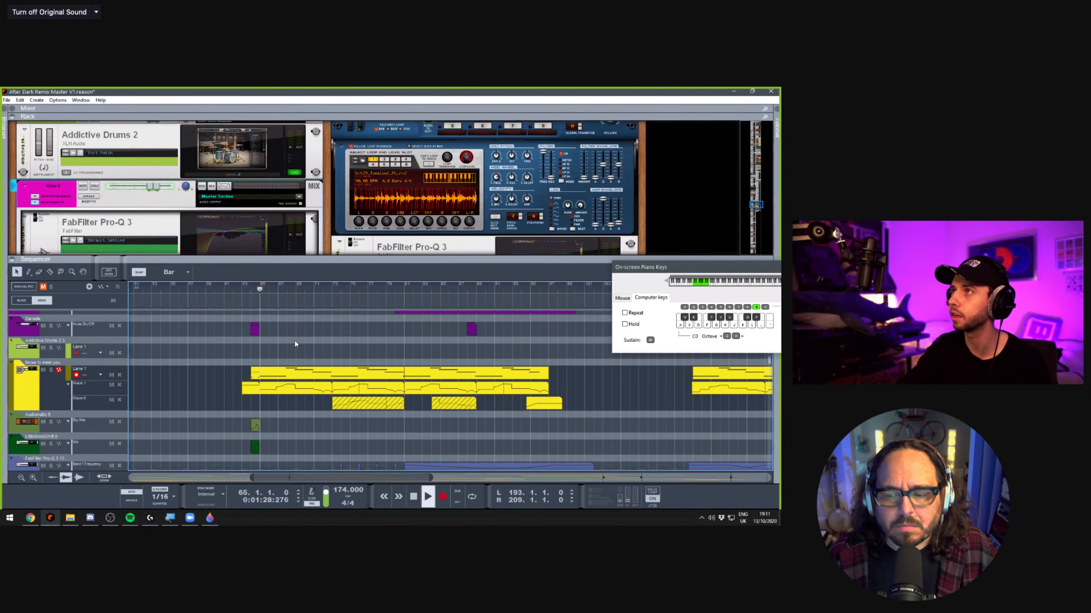
Look through the tracks of the arrangement down to the subbass and strings tracks while it plays, and stop playback
{"action": "scroll", "coordinate": [285, 367], "scroll_direction": "down", "scroll_amount": 10}
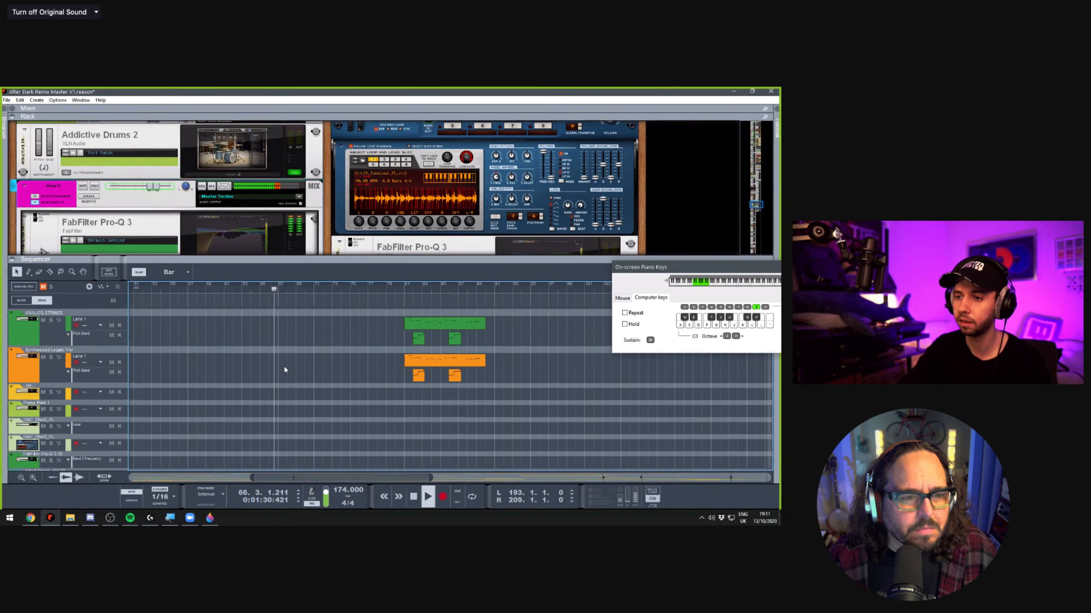
{"action": "scroll", "coordinate": [204, 371], "scroll_direction": "up", "scroll_amount": 2}
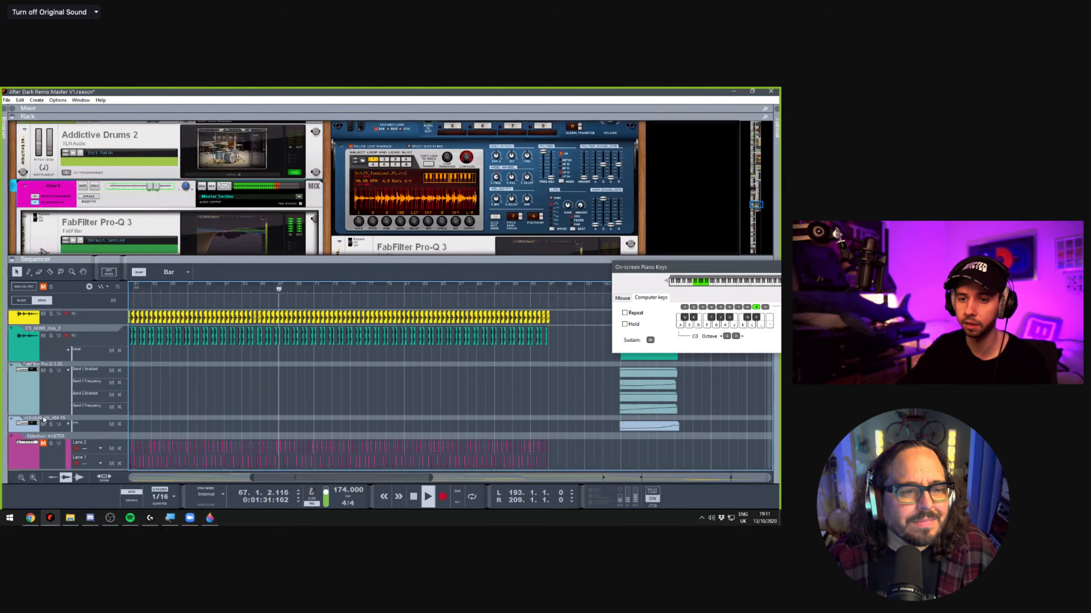
{"action": "scroll", "coordinate": [43, 420], "scroll_direction": "up", "scroll_amount": 5}
{"action": "scroll", "coordinate": [43, 419], "scroll_direction": "down", "scroll_amount": 6}
{"action": "left_click", "coordinate": [43, 418]}
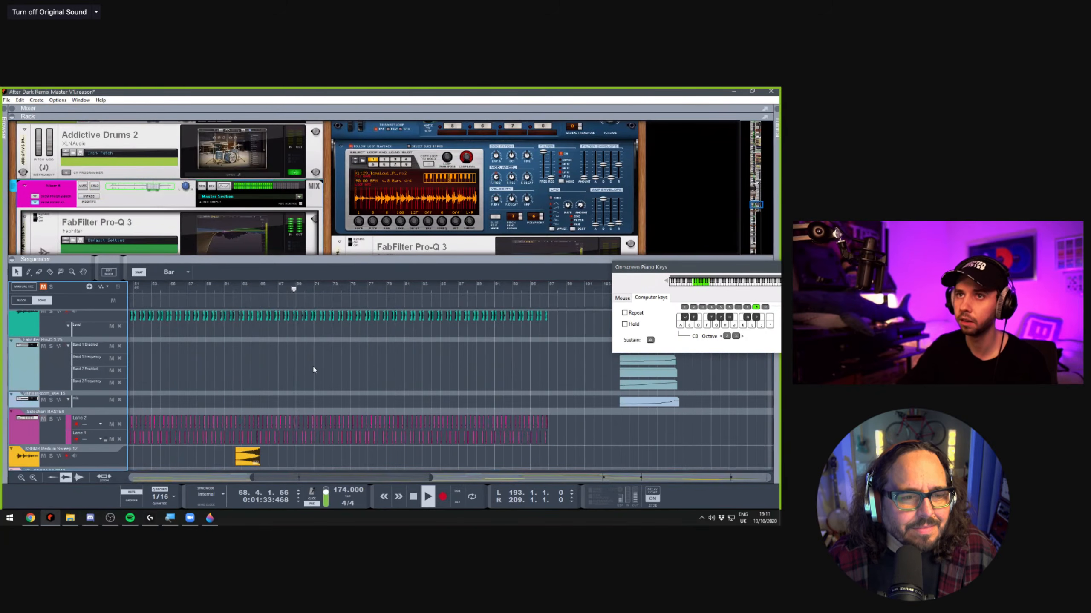
{"action": "scroll", "coordinate": [313, 369], "scroll_direction": "down", "scroll_amount": 5}
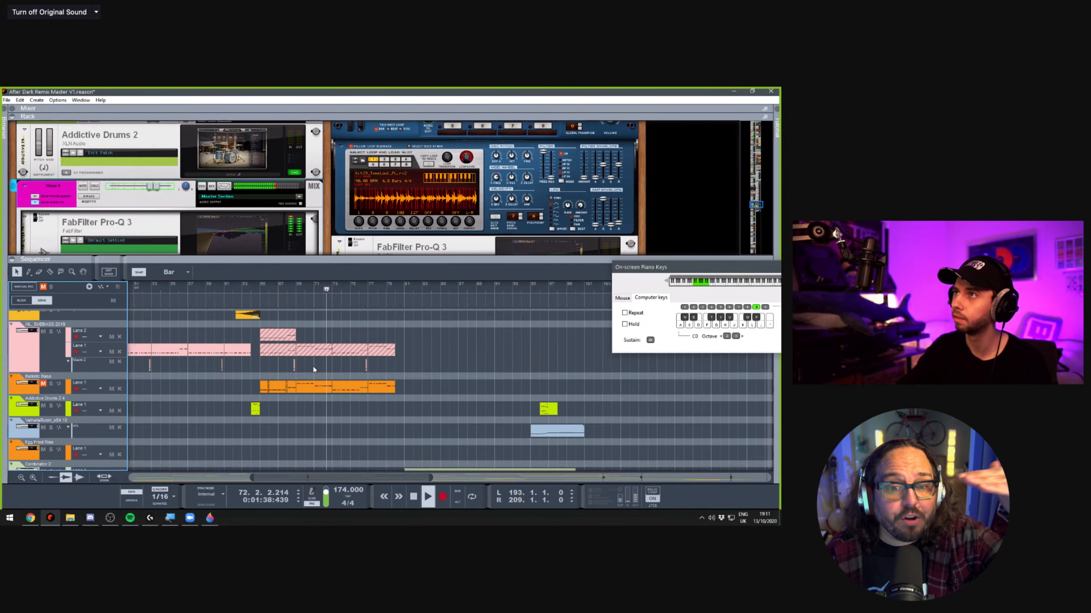
{"action": "key", "text": "space"}
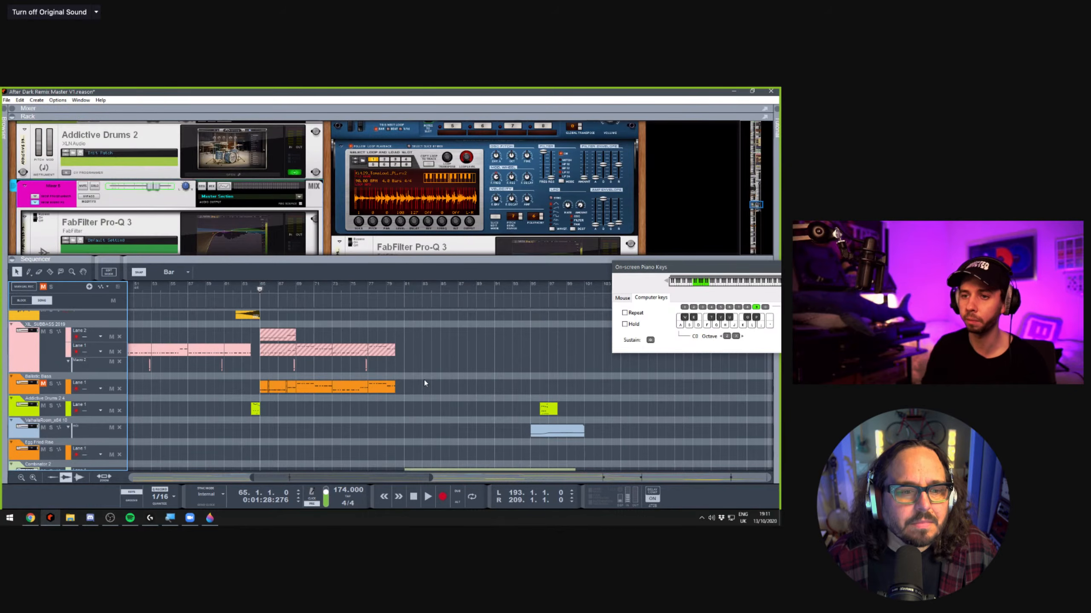
Locate the Phase Plant device beside the empty rack space, and enlarge the sequencer area around the Noise to meet you track
{"action": "scroll", "coordinate": [424, 380], "scroll_direction": "down", "scroll_amount": 3}
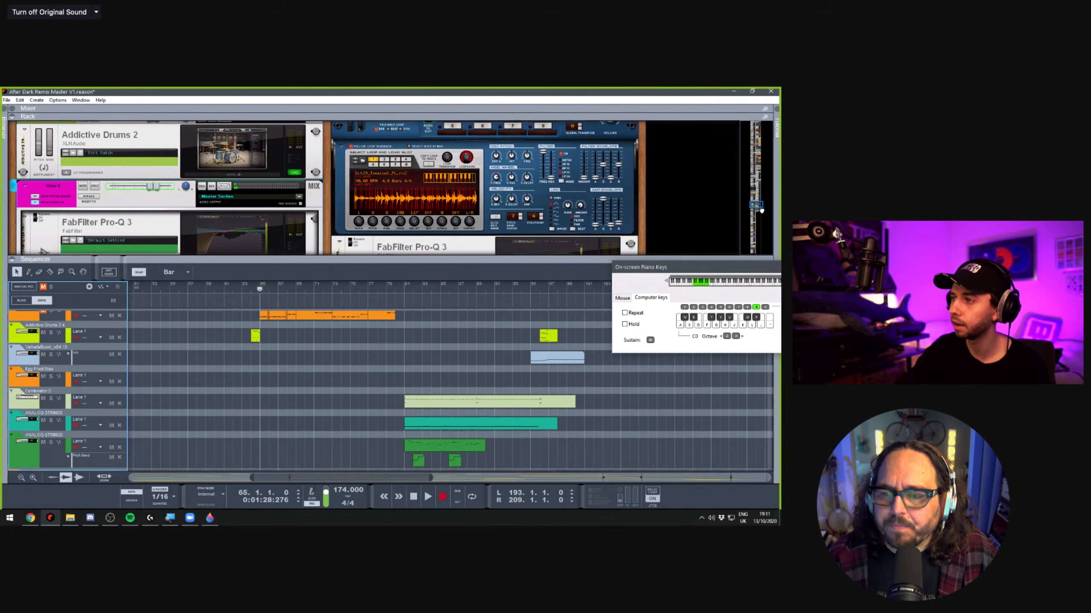
{"action": "scroll", "coordinate": [554, 158], "scroll_direction": "down", "scroll_amount": 5}
{"action": "scroll", "coordinate": [554, 158], "scroll_direction": "up", "scroll_amount": 1}
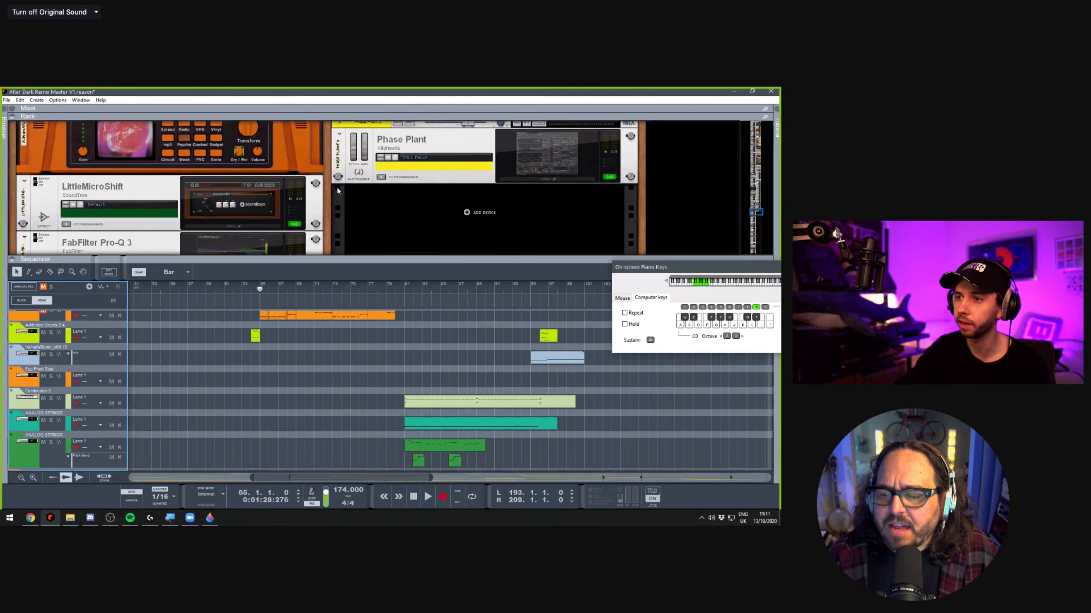
{"action": "left_click", "coordinate": [554, 158]}
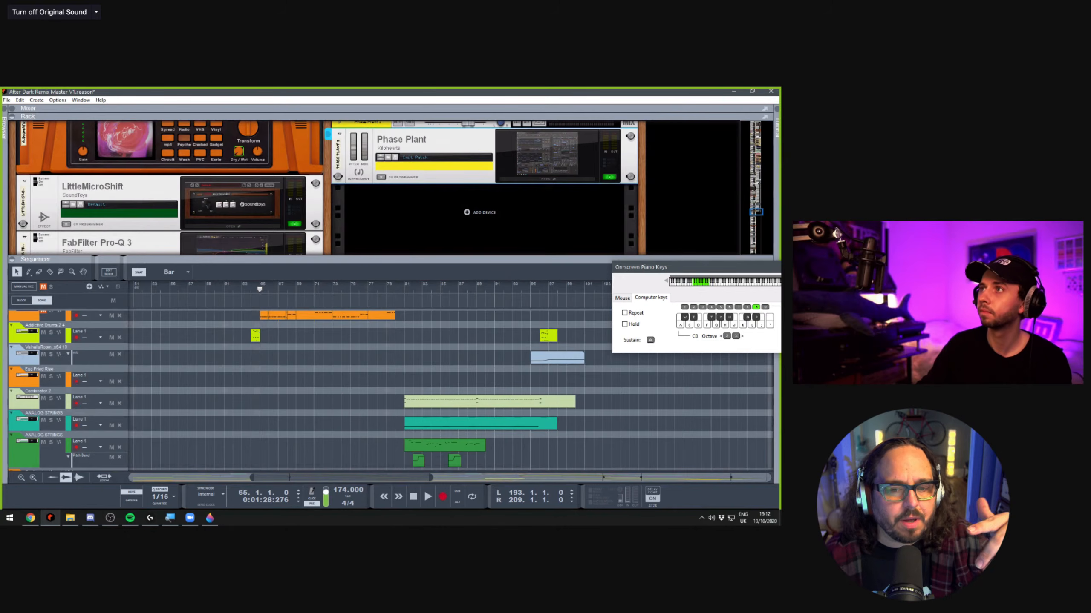
{"action": "left_click_drag", "start_coordinate": [435, 261], "coordinate": [435, 208]}
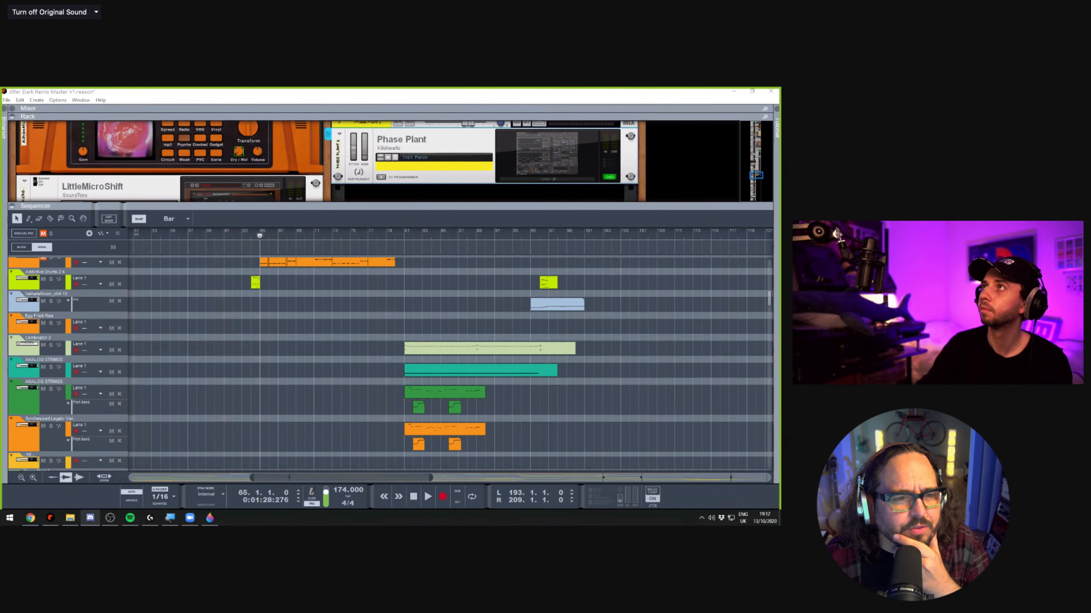
{"action": "left_click", "coordinate": [531, 139]}
{"action": "scroll", "coordinate": [363, 326], "scroll_direction": "down", "scroll_amount": 15}
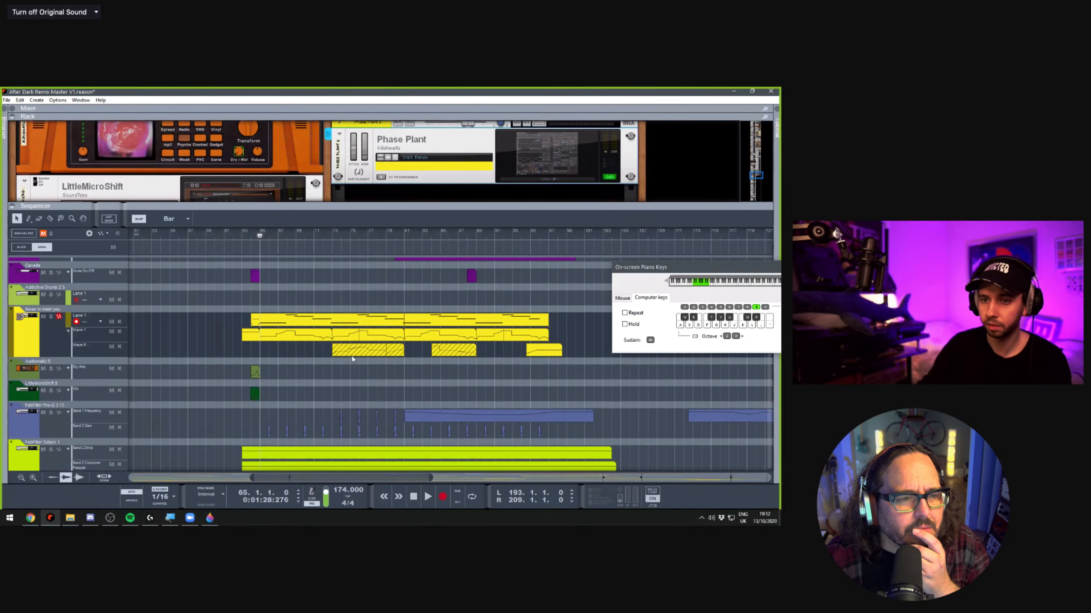
Examine the Noise to meet you track's Macro 1 and Macro 6 automation clips and the Macro 6 knob in its Phase Plant patch
{"action": "left_click", "coordinate": [308, 339]}
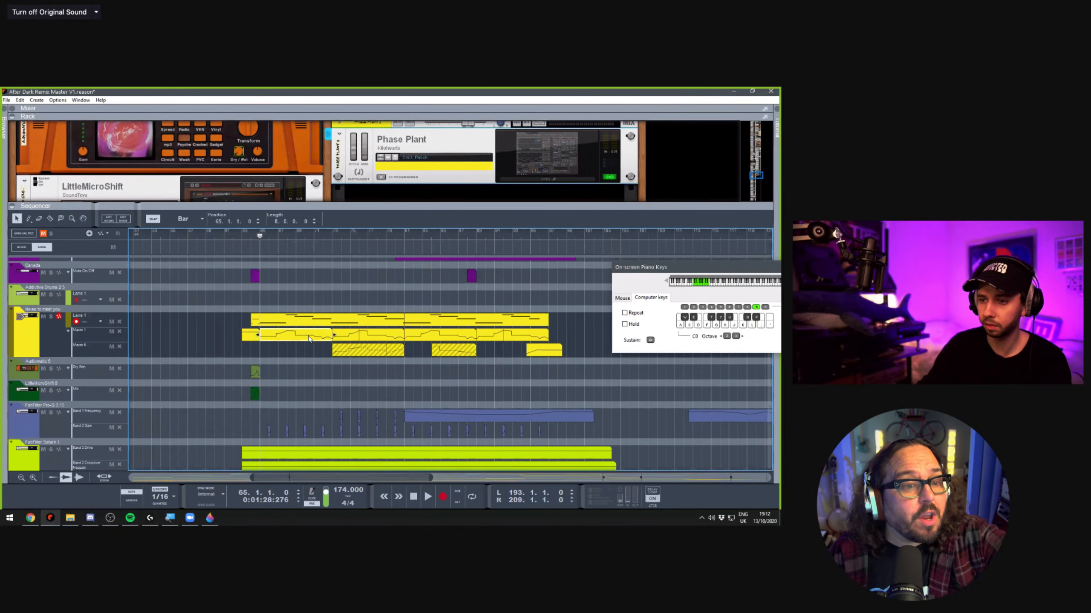
{"action": "left_click", "coordinate": [384, 353]}
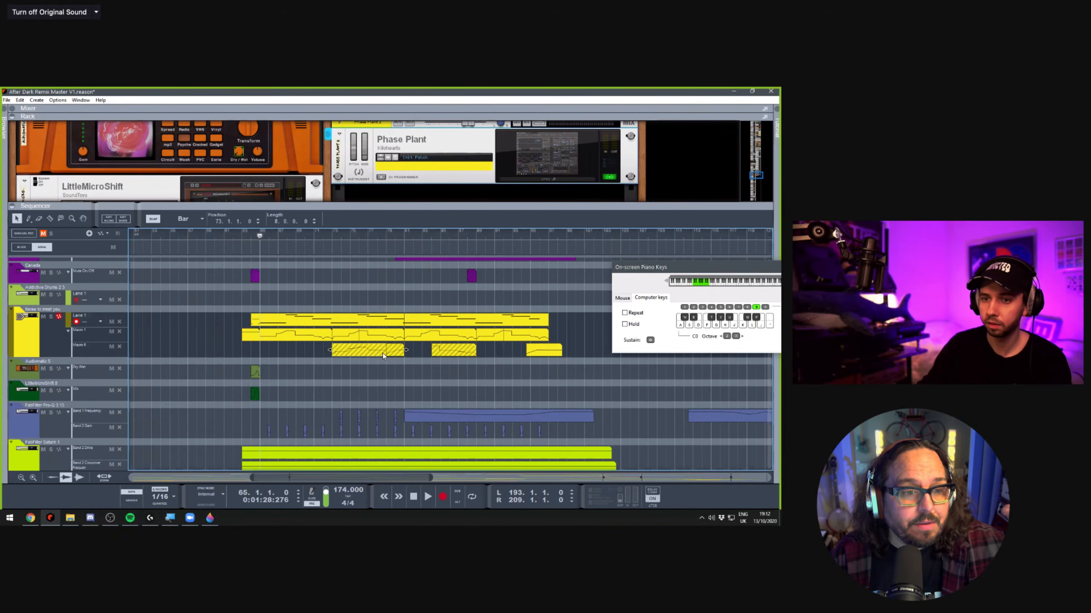
{"action": "left_click", "coordinate": [51, 351]}
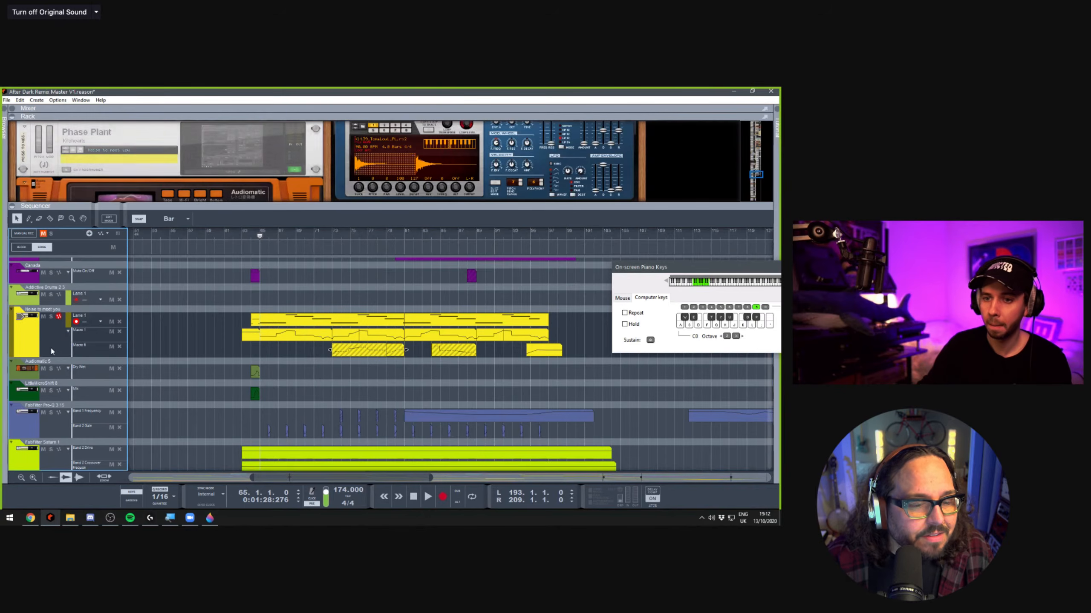
{"action": "left_click", "coordinate": [223, 148]}
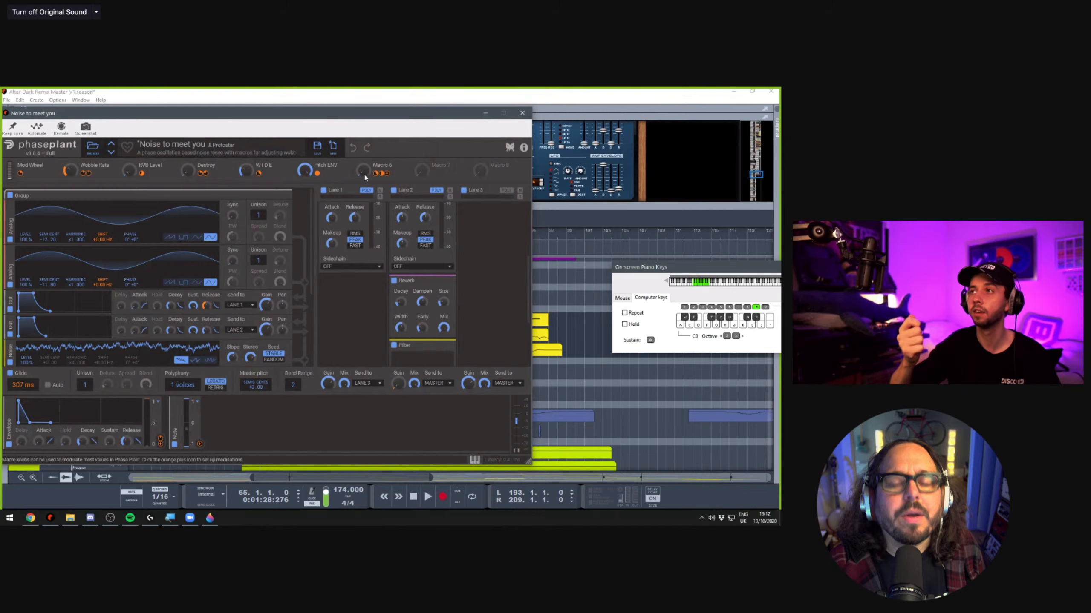
{"action": "left_click", "coordinate": [522, 113]}
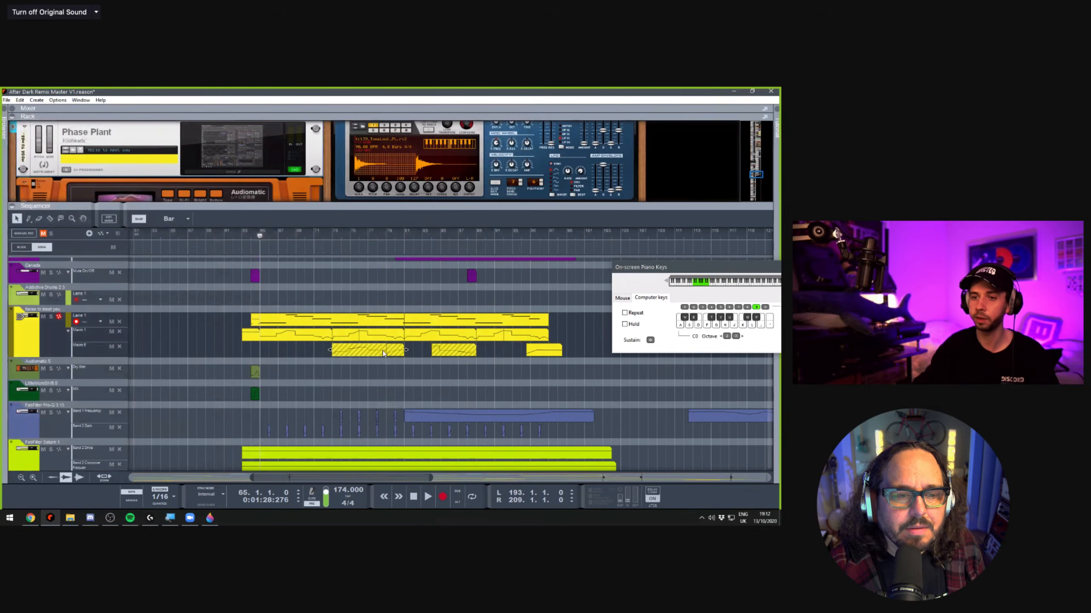
Play the soloed Noise to meet you track from bar 94 to hear its last Macro 6 automation clip, and turn solo off
{"action": "left_click", "coordinate": [534, 348]}
{"action": "left_click", "coordinate": [522, 236]}
{"action": "left_click", "coordinate": [50, 317]}
{"action": "key", "text": "space"}
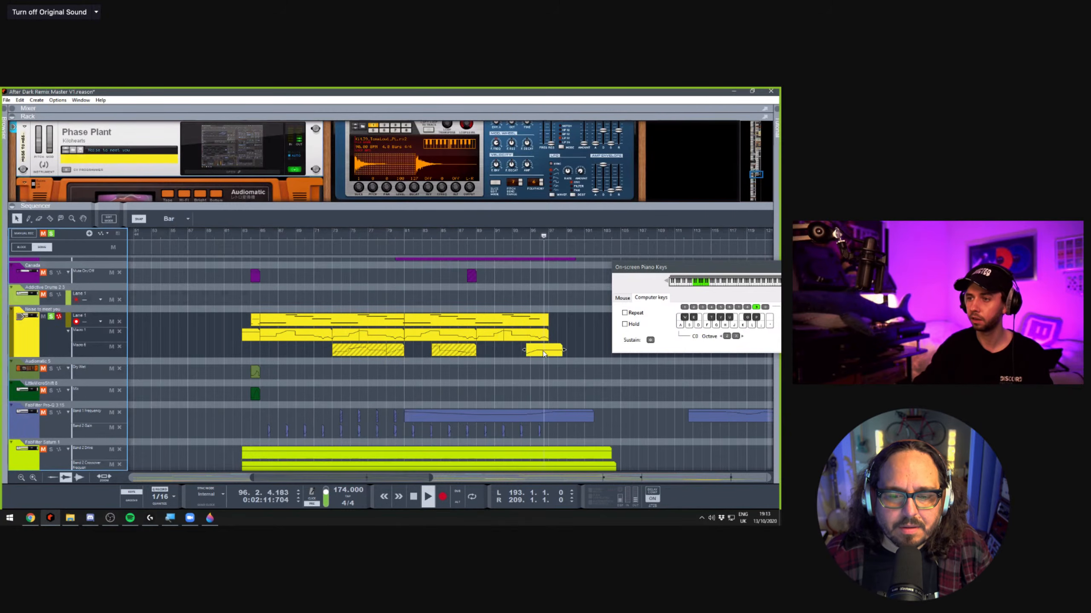
{"action": "key", "text": "space"}
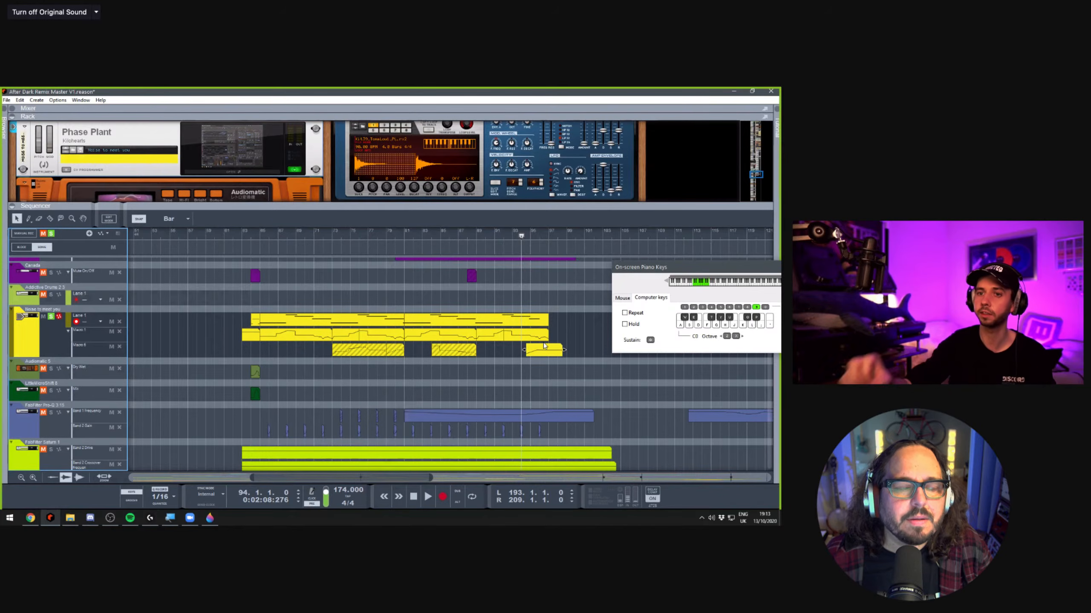
{"action": "left_click", "coordinate": [50, 317]}
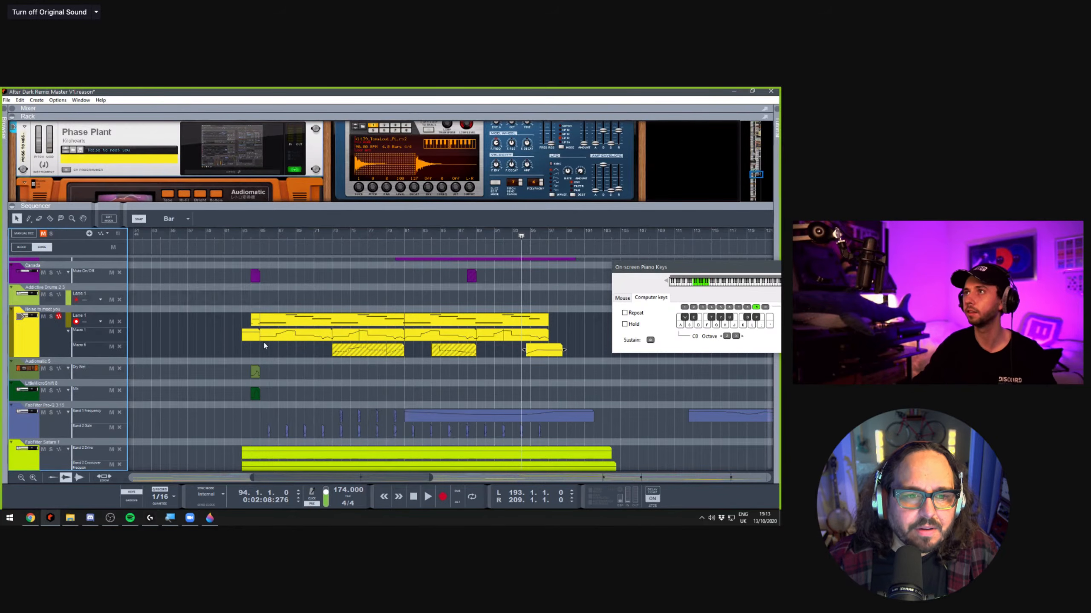
Examine the effect automation lanes below the Noise to meet you track, and enlarge the sequencer to show more of them
{"action": "scroll", "coordinate": [303, 344], "scroll_direction": "down", "scroll_amount": 3}
{"action": "scroll", "coordinate": [305, 344], "scroll_direction": "down", "scroll_amount": 3}
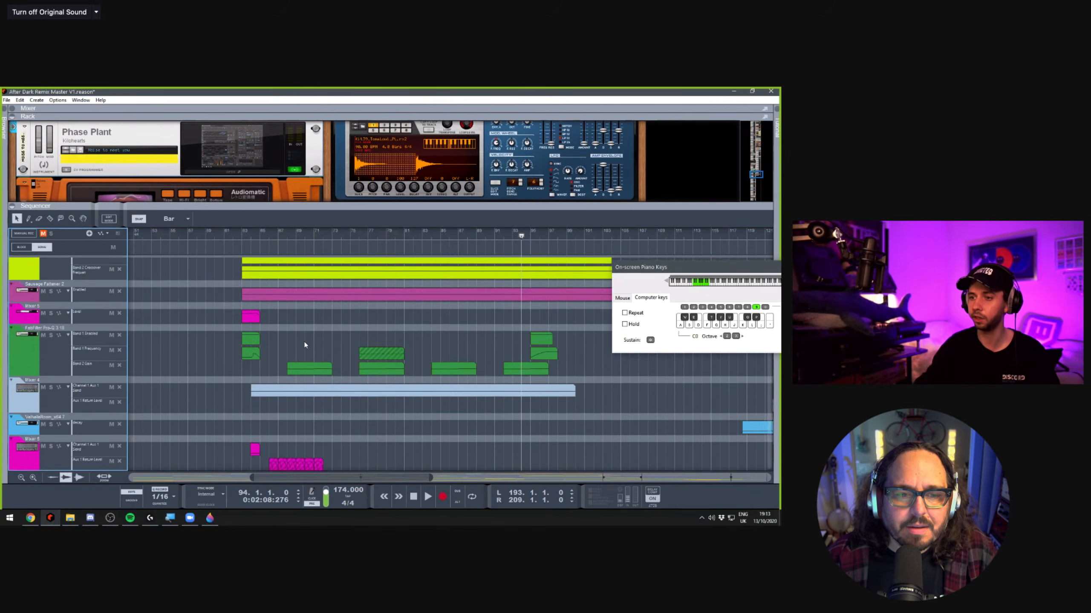
{"action": "scroll", "coordinate": [269, 410], "scroll_direction": "up", "scroll_amount": 6}
{"action": "scroll", "coordinate": [132, 388], "scroll_direction": "down", "scroll_amount": 2}
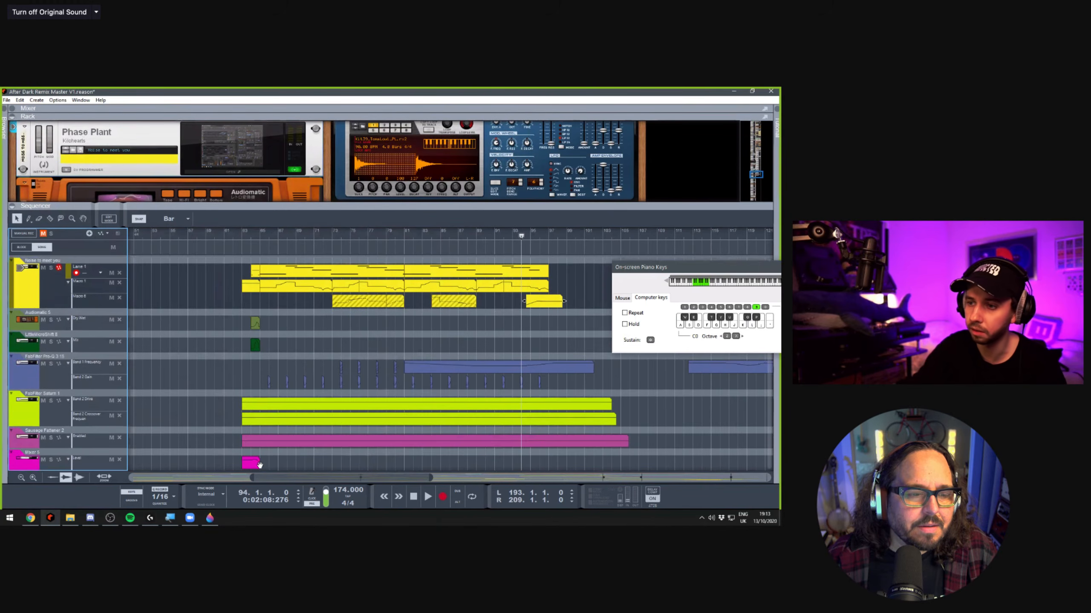
{"action": "scroll", "coordinate": [259, 465], "scroll_direction": "down", "scroll_amount": 2}
{"action": "scroll", "coordinate": [263, 349], "scroll_direction": "up", "scroll_amount": 2}
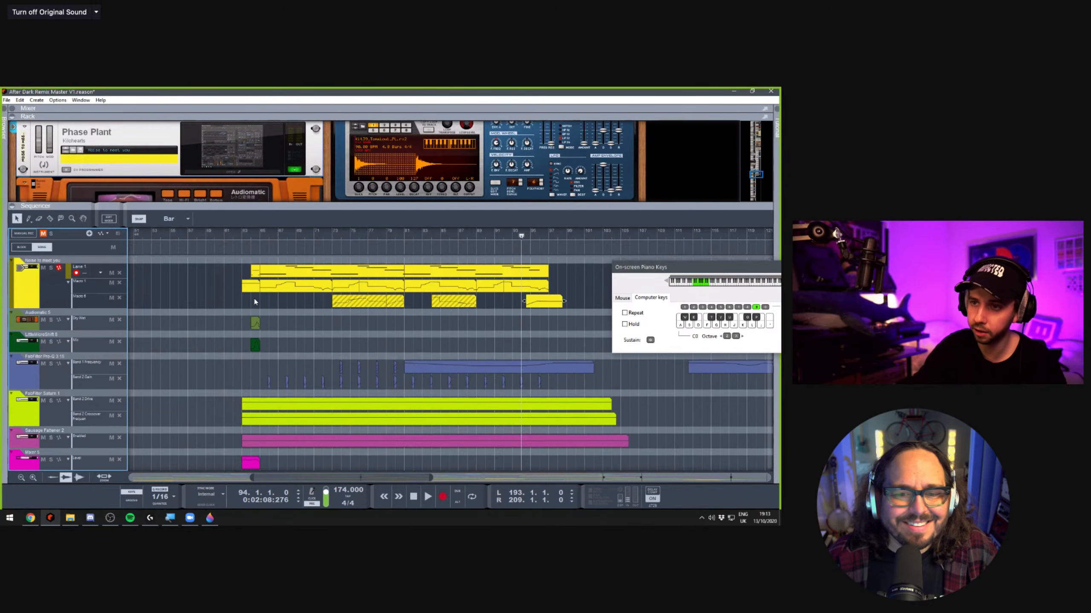
{"action": "left_click_drag", "start_coordinate": [254, 206], "coordinate": [254, 343]}
{"action": "scroll", "coordinate": [207, 241], "scroll_direction": "down", "scroll_amount": 8}
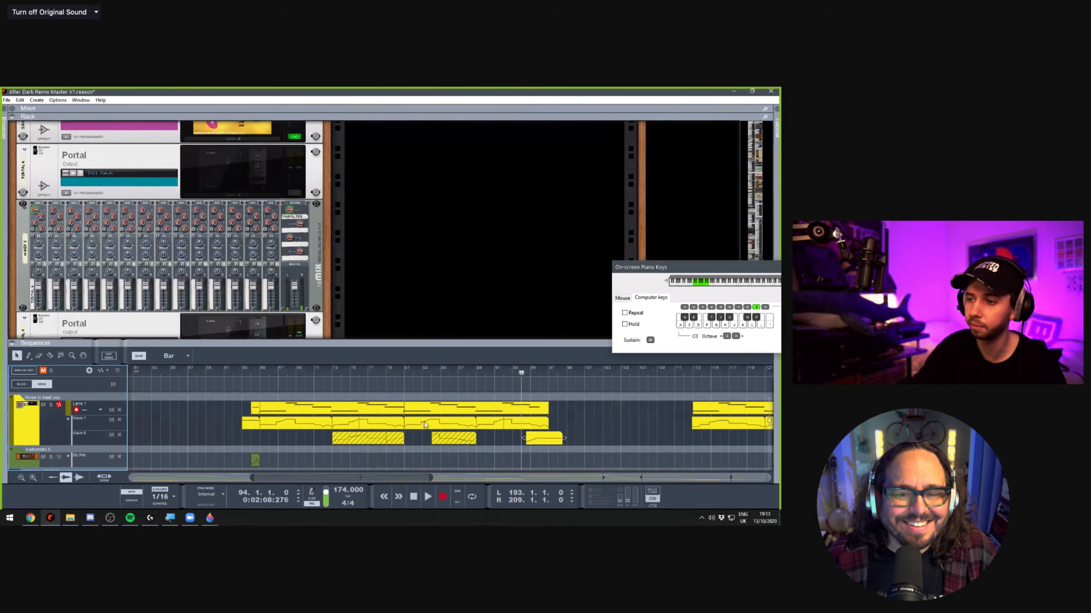
{"action": "left_click_drag", "start_coordinate": [425, 345], "coordinate": [363, 165]}
{"action": "scroll", "coordinate": [380, 261], "scroll_direction": "down", "scroll_amount": 8}
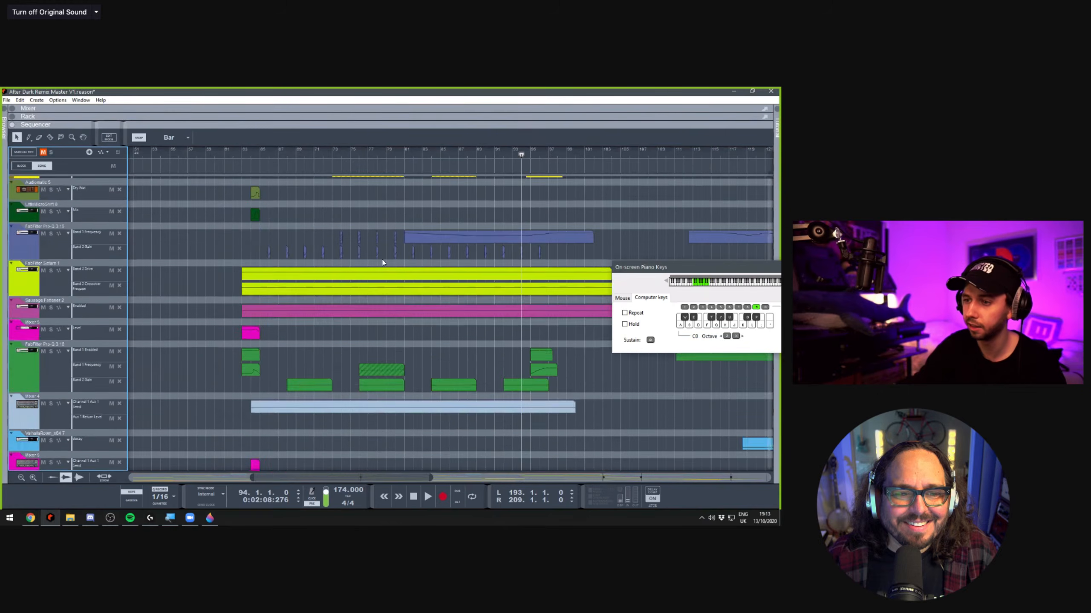
Look over the whole arrangement, including the Noise to meet you copy tracks, and return to the original Noise to meet you track
{"action": "scroll", "coordinate": [368, 274], "scroll_direction": "down", "scroll_amount": 12}
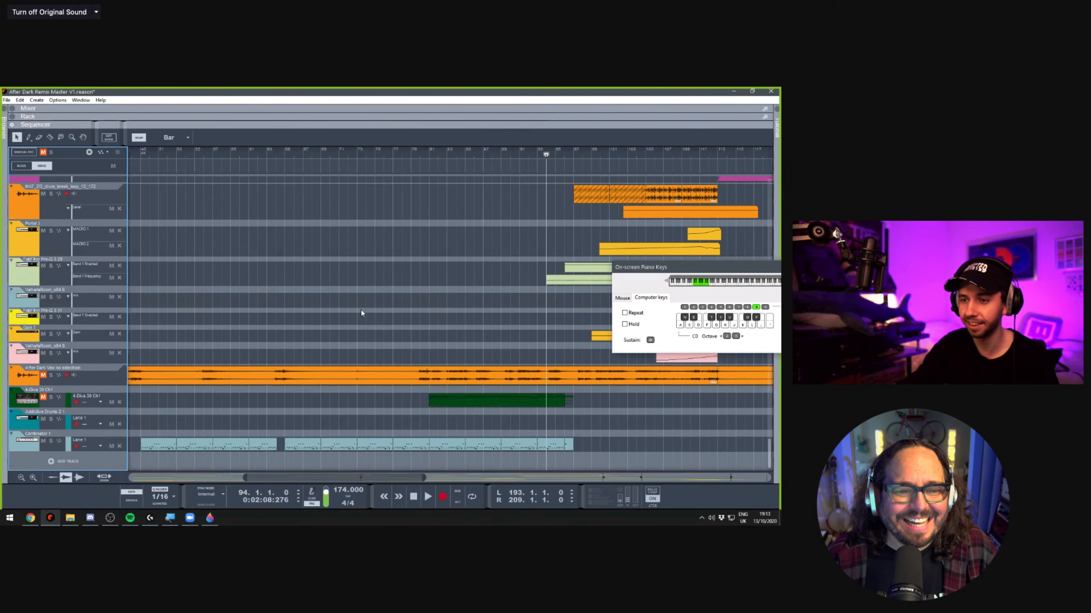
{"action": "scroll", "coordinate": [360, 310], "scroll_direction": "up", "scroll_amount": 15}
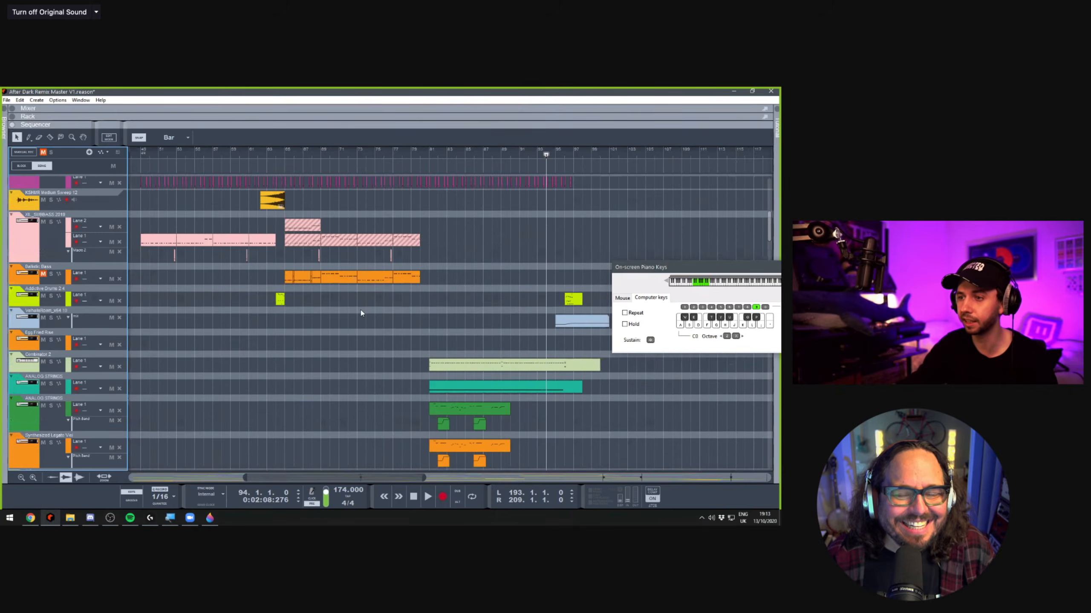
{"action": "scroll", "coordinate": [362, 310], "scroll_direction": "down", "scroll_amount": 5}
{"action": "scroll", "coordinate": [361, 310], "scroll_direction": "down", "scroll_amount": 10}
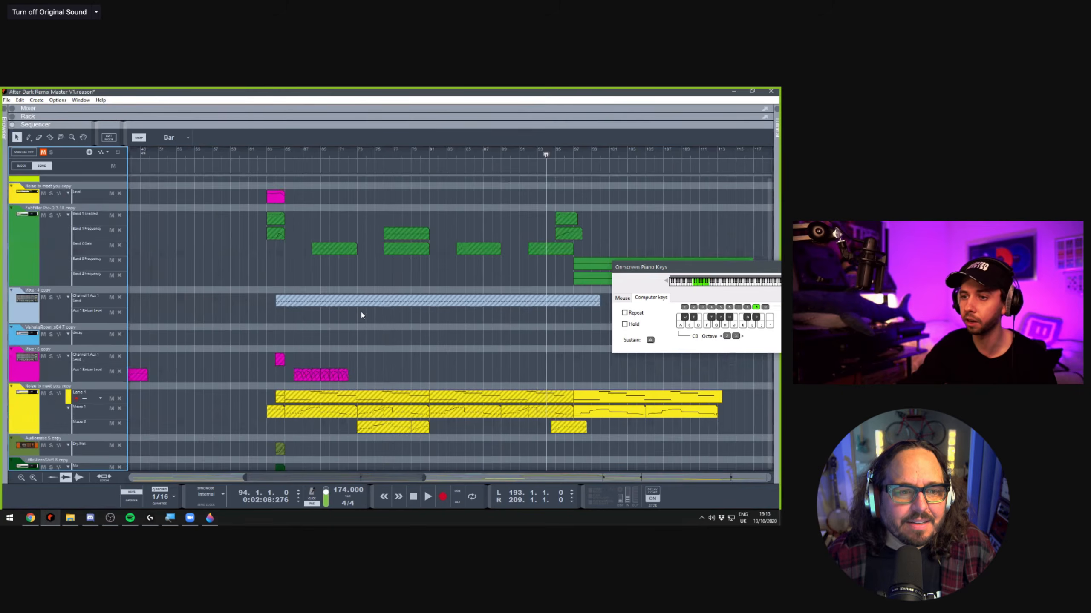
{"action": "scroll", "coordinate": [361, 321], "scroll_direction": "down", "scroll_amount": 12}
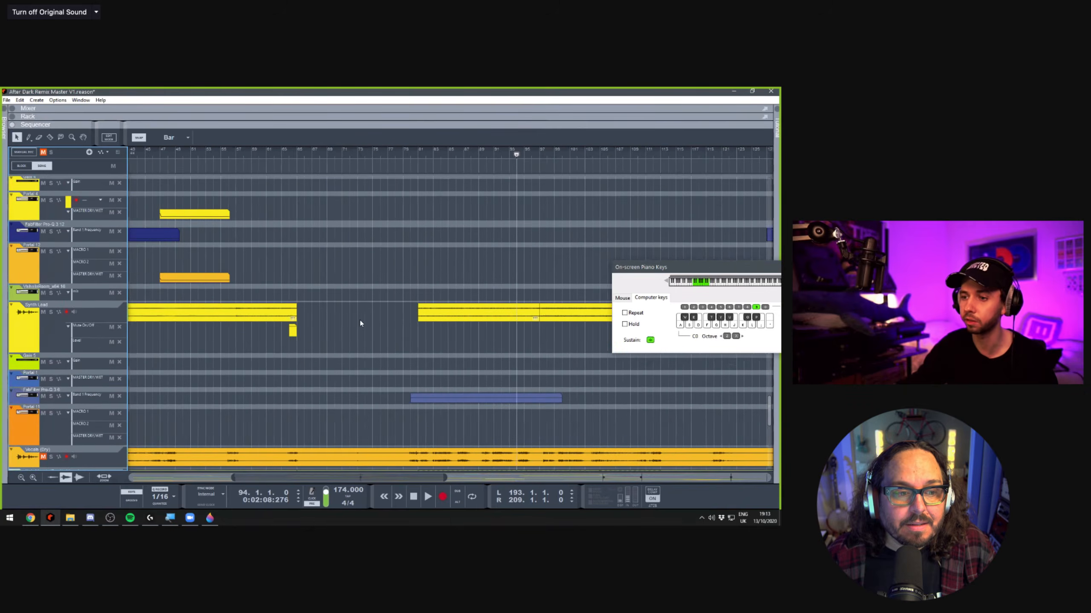
{"action": "scroll", "coordinate": [369, 325], "scroll_direction": "down", "scroll_amount": 3}
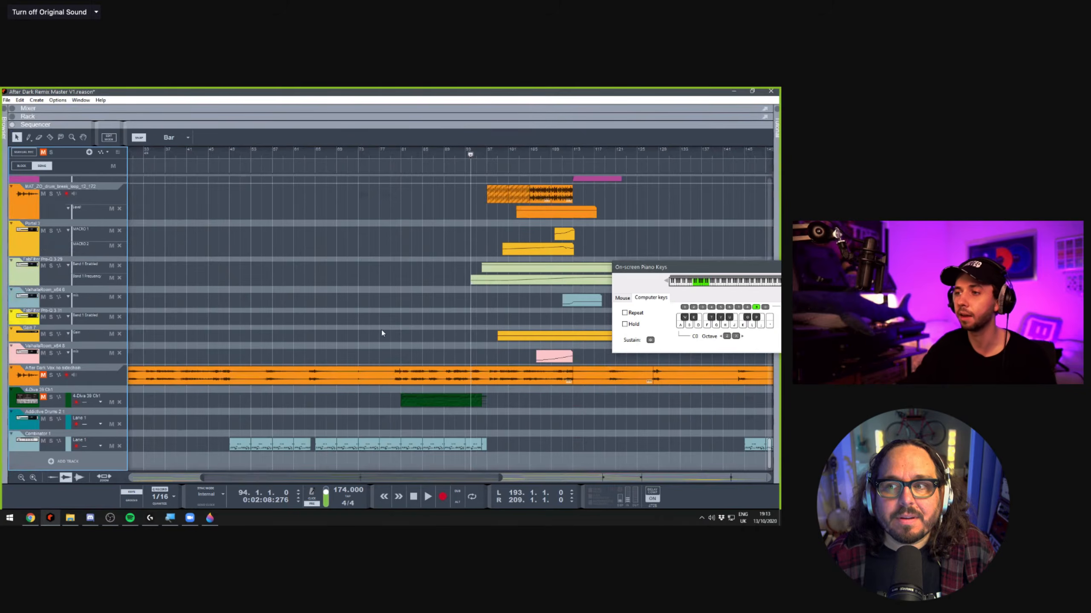
{"action": "scroll", "coordinate": [381, 329], "scroll_direction": "up", "scroll_amount": 15}
{"action": "scroll", "coordinate": [390, 335], "scroll_direction": "down", "scroll_amount": 15}
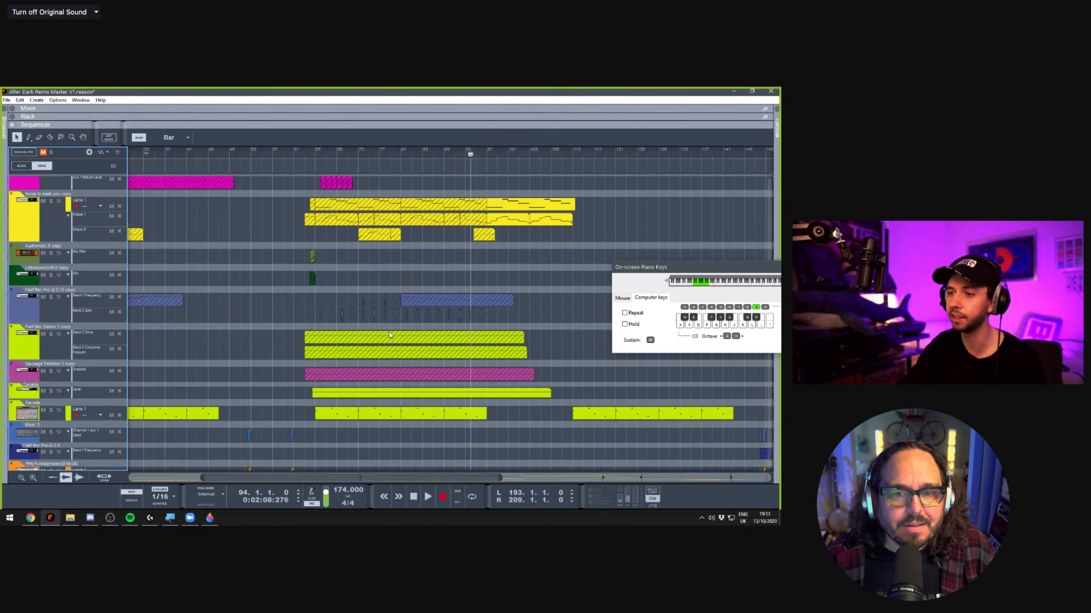
{"action": "scroll", "coordinate": [396, 344], "scroll_direction": "down", "scroll_amount": 6}
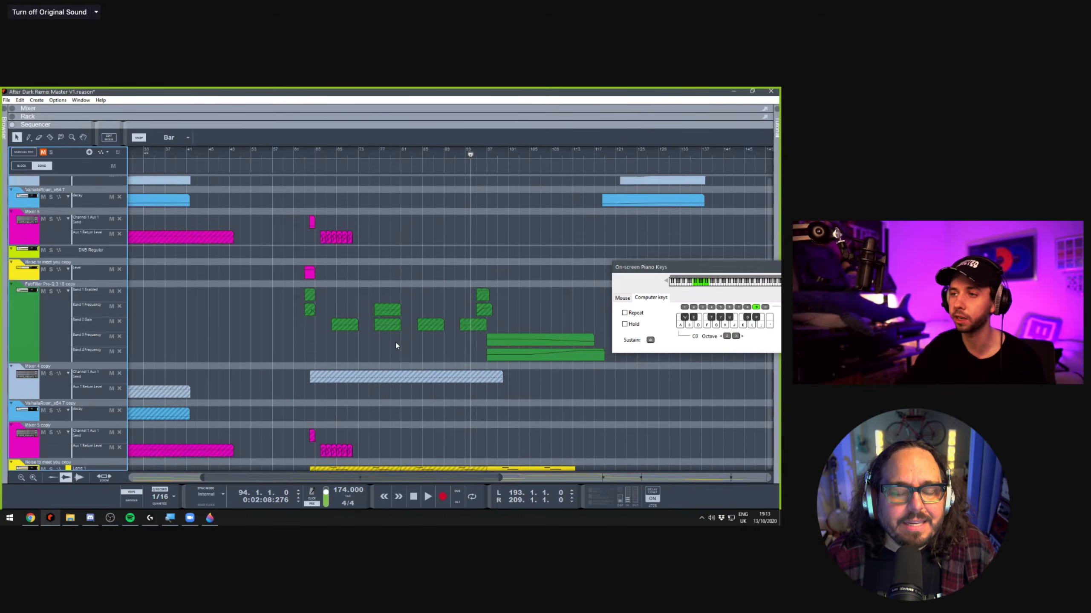
{"action": "scroll", "coordinate": [398, 343], "scroll_direction": "up", "scroll_amount": 8}
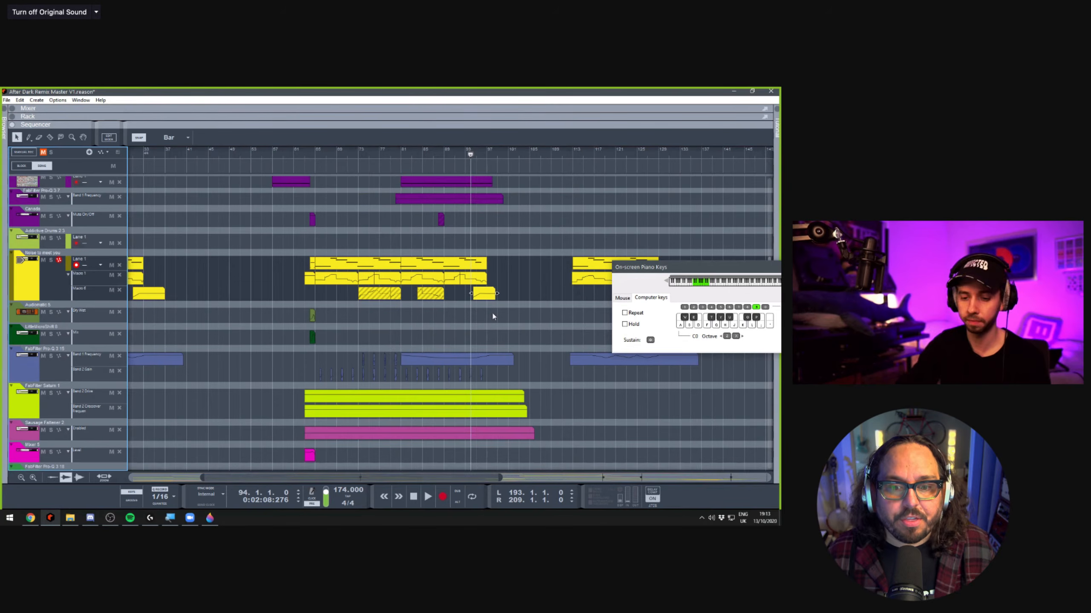
Add a Thor Polyphonic Synthesizer from the instruments browser to the empty rack space, and show its programmer
{"action": "key", "text": "F6"}
{"action": "scroll", "coordinate": [754, 203], "scroll_direction": "up", "scroll_amount": 10}
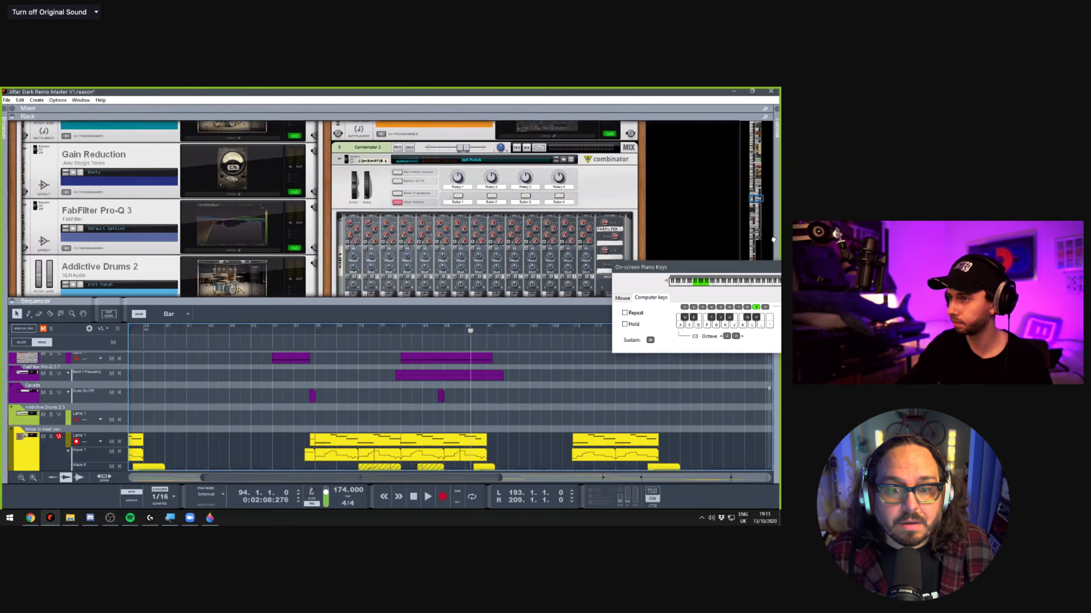
{"action": "scroll", "coordinate": [327, 208], "scroll_direction": "down", "scroll_amount": 7}
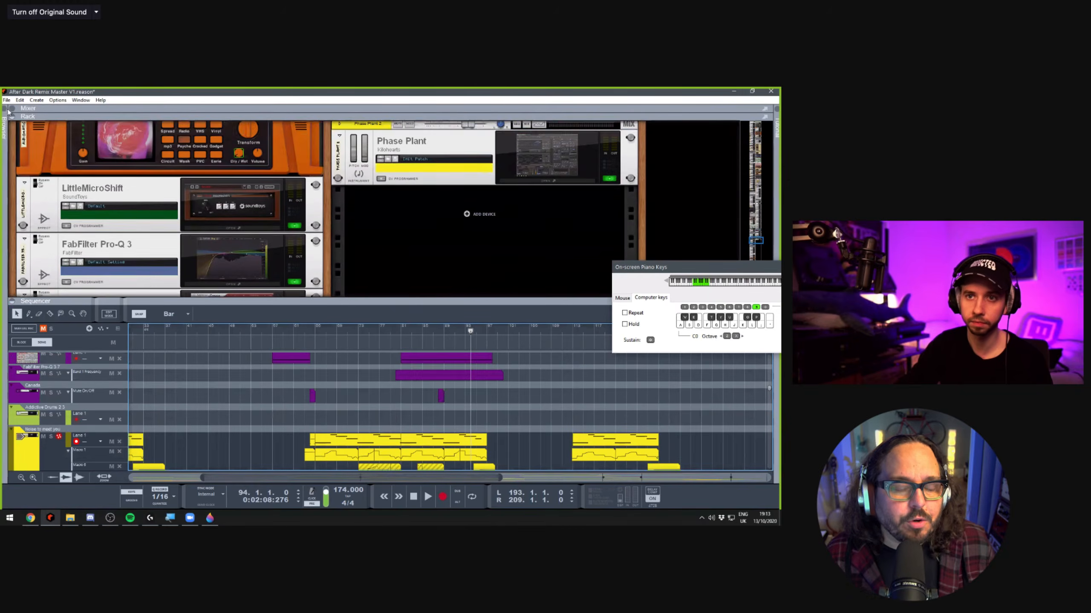
{"action": "left_click", "coordinate": [5, 120]}
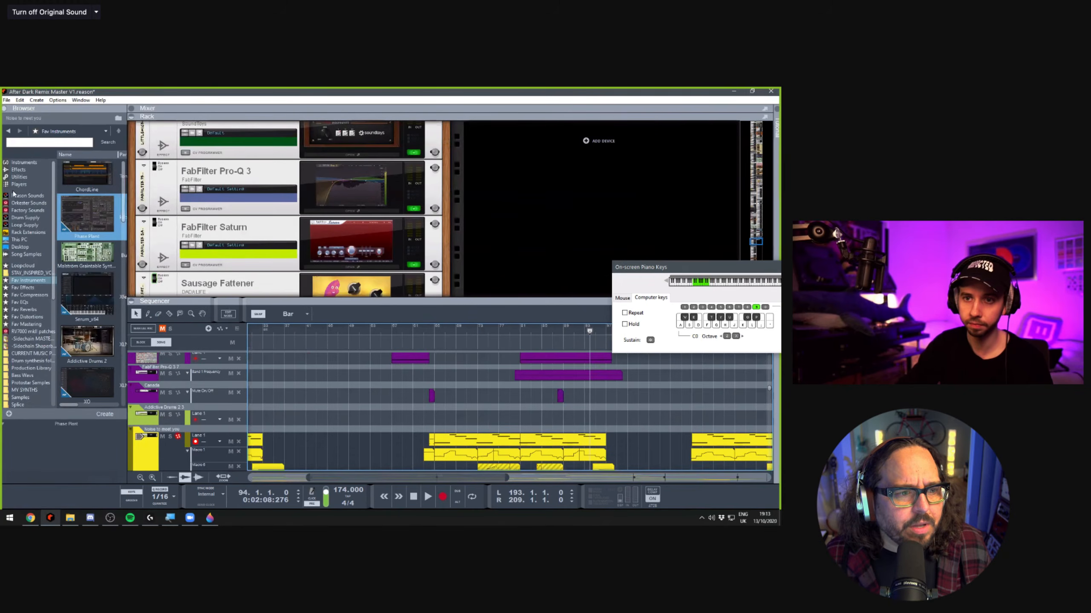
{"action": "left_click", "coordinate": [23, 162]}
{"action": "scroll", "coordinate": [84, 233], "scroll_direction": "down", "scroll_amount": 3}
{"action": "left_click_drag", "start_coordinate": [92, 281], "coordinate": [558, 223]}
{"action": "left_click", "coordinate": [475, 180]}
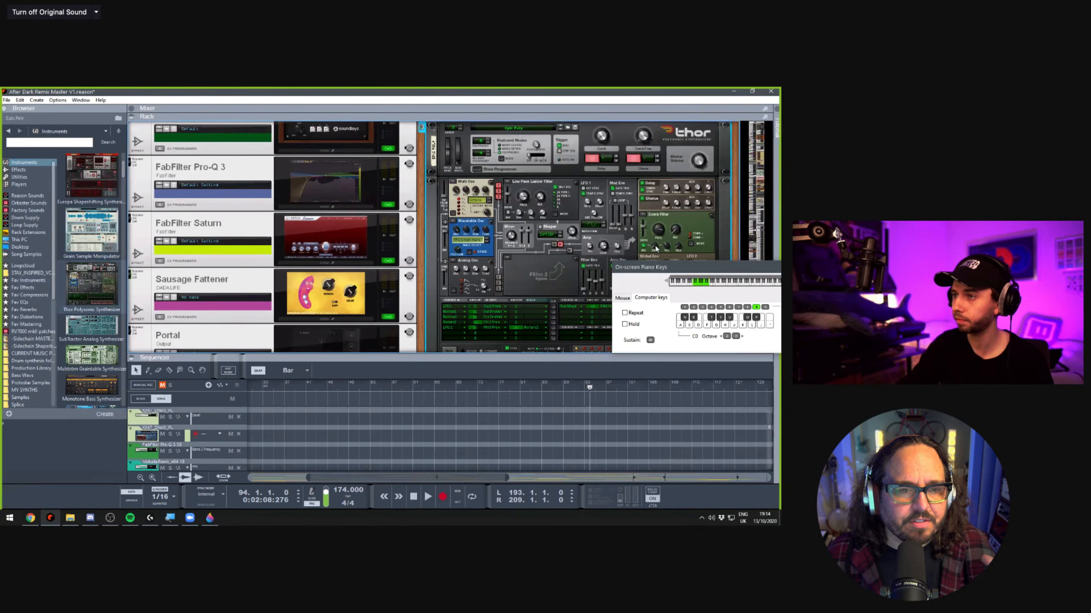
Reset the Thor device to its initial patch and load an Analog Osc into its second oscillator slot
{"action": "right_click", "coordinate": [580, 169]}
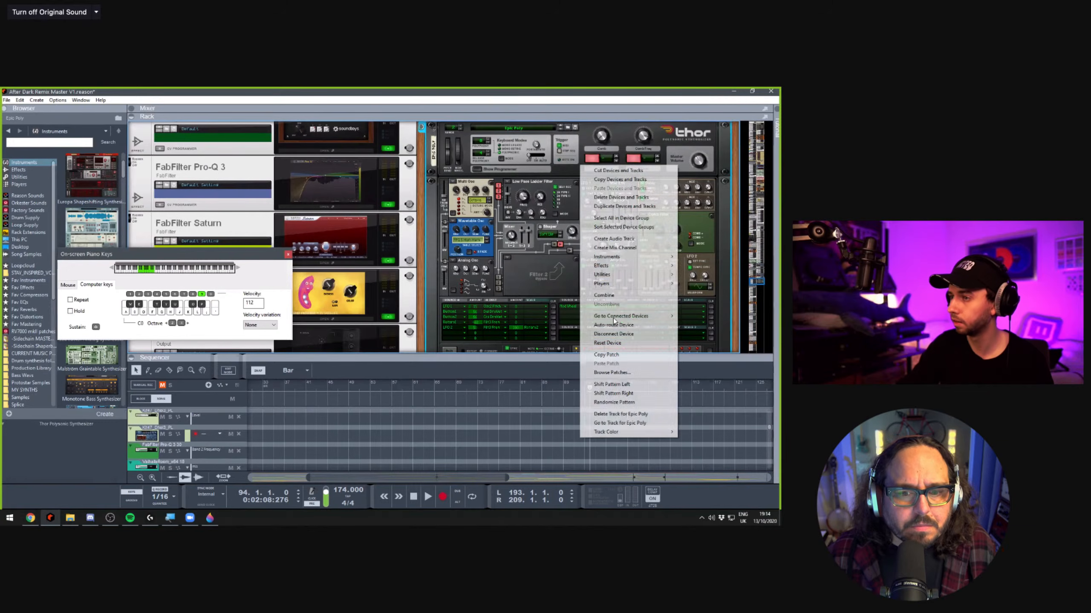
{"action": "left_click", "coordinate": [607, 343]}
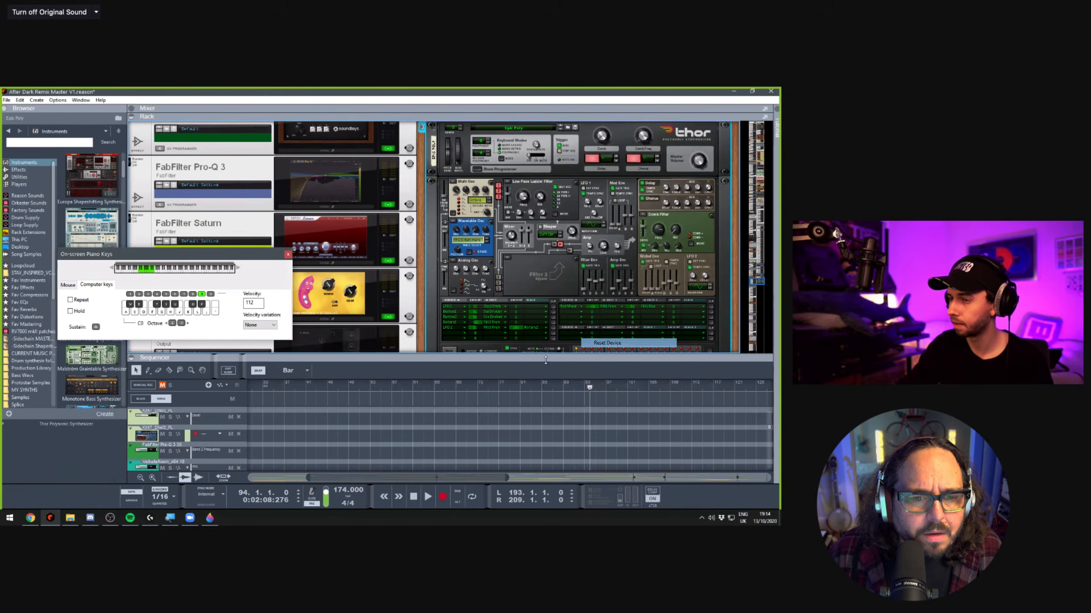
{"action": "left_click", "coordinate": [457, 229]}
{"action": "left_click", "coordinate": [459, 229]}
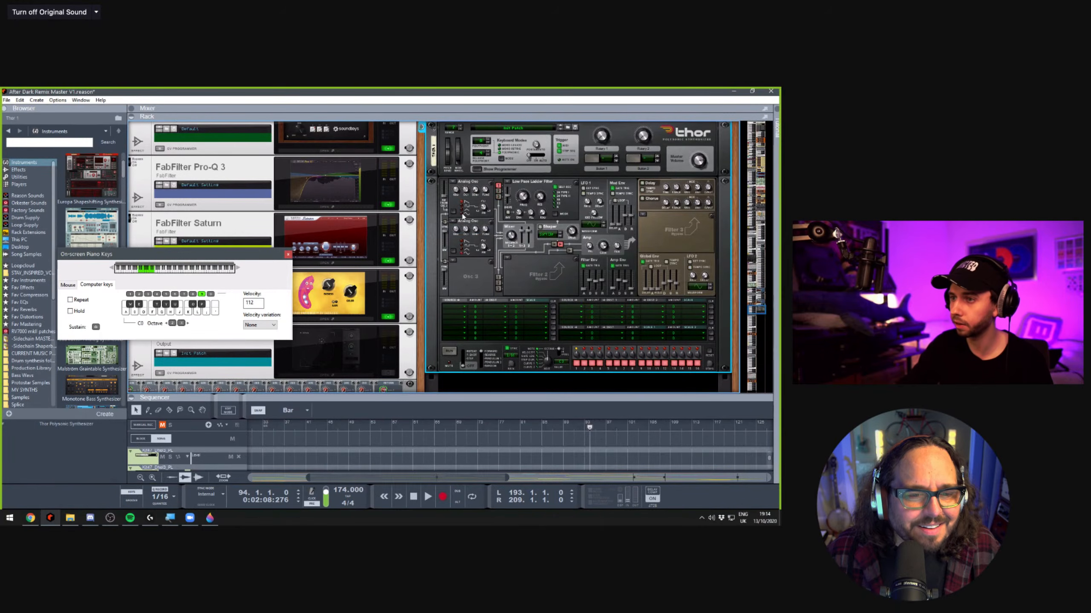
Set Thor's Filter 1 to Bypass
{"action": "left_click", "coordinate": [508, 183]}
{"action": "left_click", "coordinate": [525, 226]}
{"action": "scroll", "coordinate": [589, 207], "scroll_direction": "up", "scroll_amount": 3}
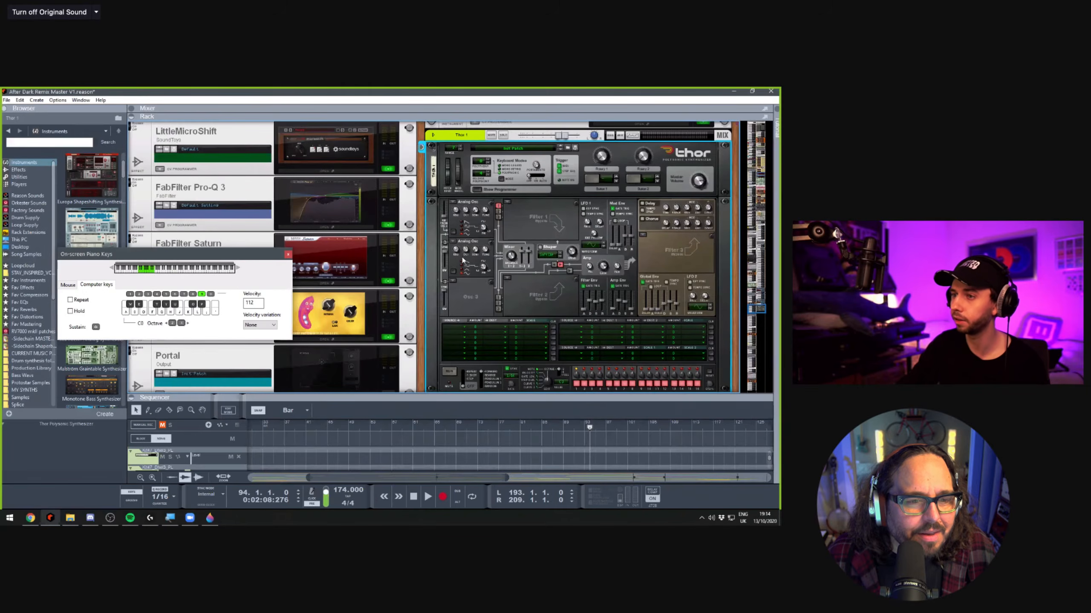
{"action": "left_click", "coordinate": [456, 243]}
{"action": "left_click", "coordinate": [476, 305]}
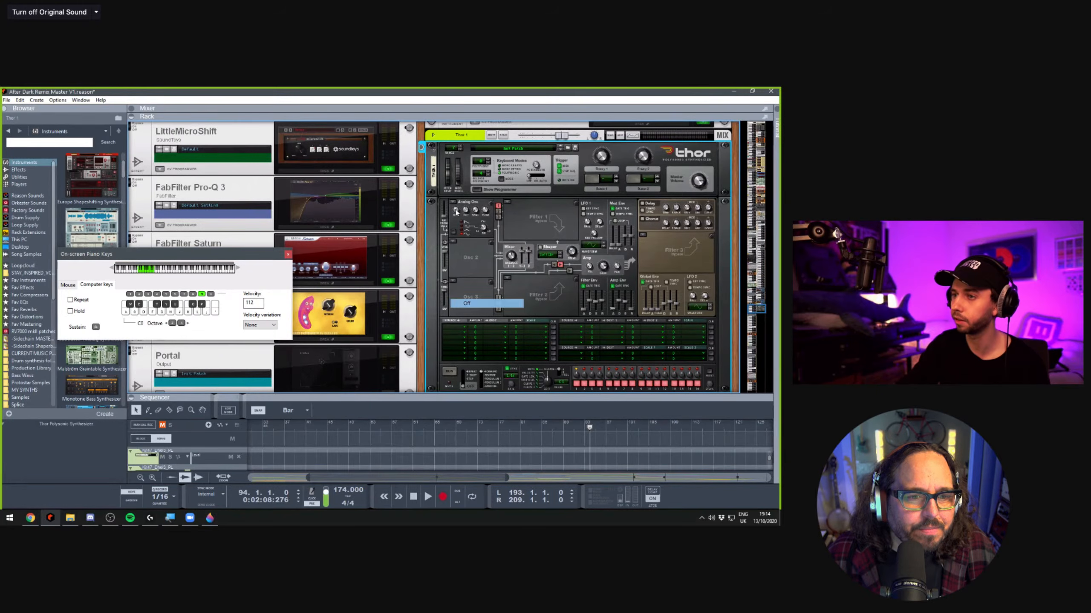
{"action": "left_click", "coordinate": [453, 243]}
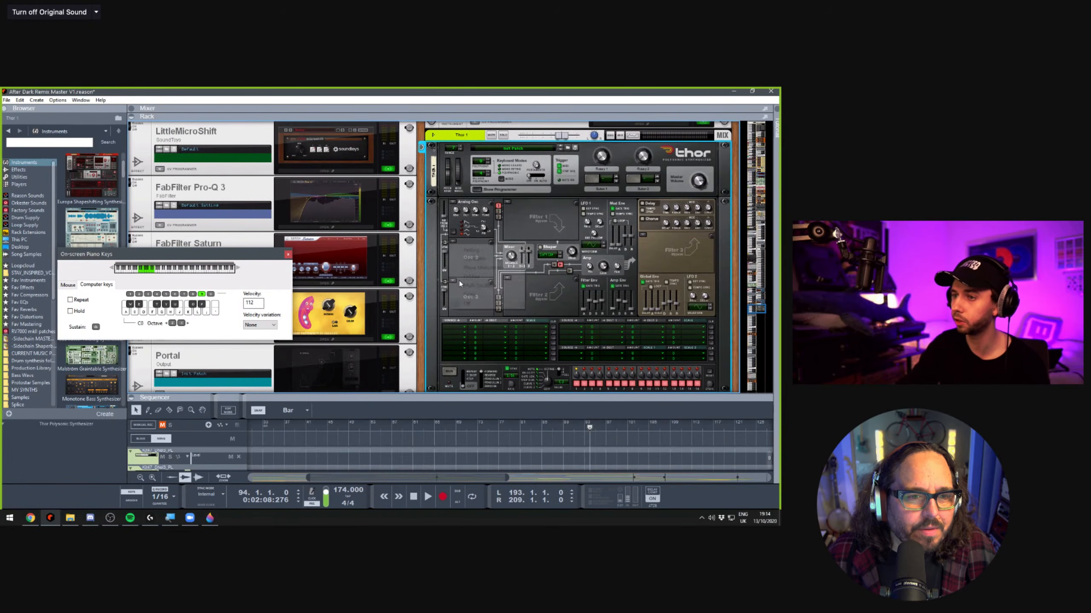
{"action": "left_click", "coordinate": [468, 256]}
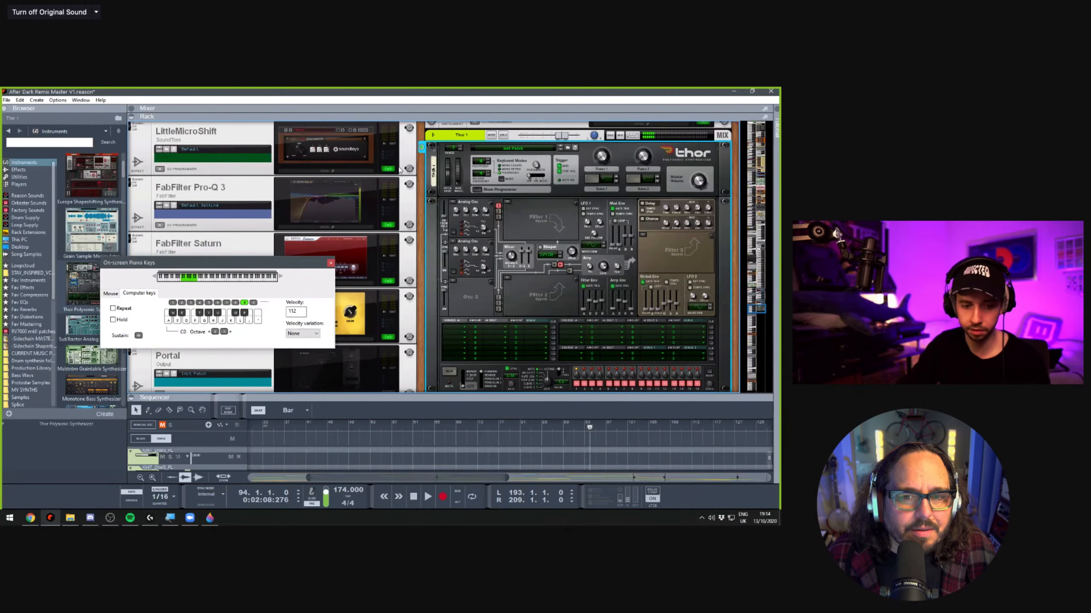
Play test notes on Thor with the on-screen piano keys, and raise the decay and sustain of the Amp Env
{"action": "key", "text": "f"}
{"action": "key", "text": "x"}
{"action": "key", "text": "x"}
{"action": "key", "text": "f"}
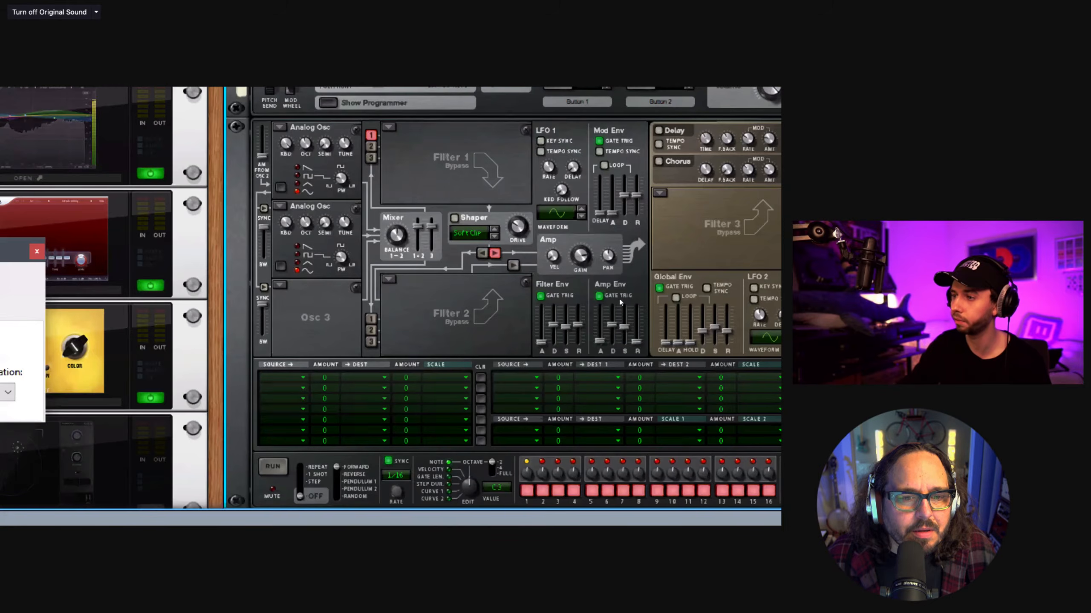
{"action": "left_click_drag", "start_coordinate": [612, 325], "coordinate": [623, 306]}
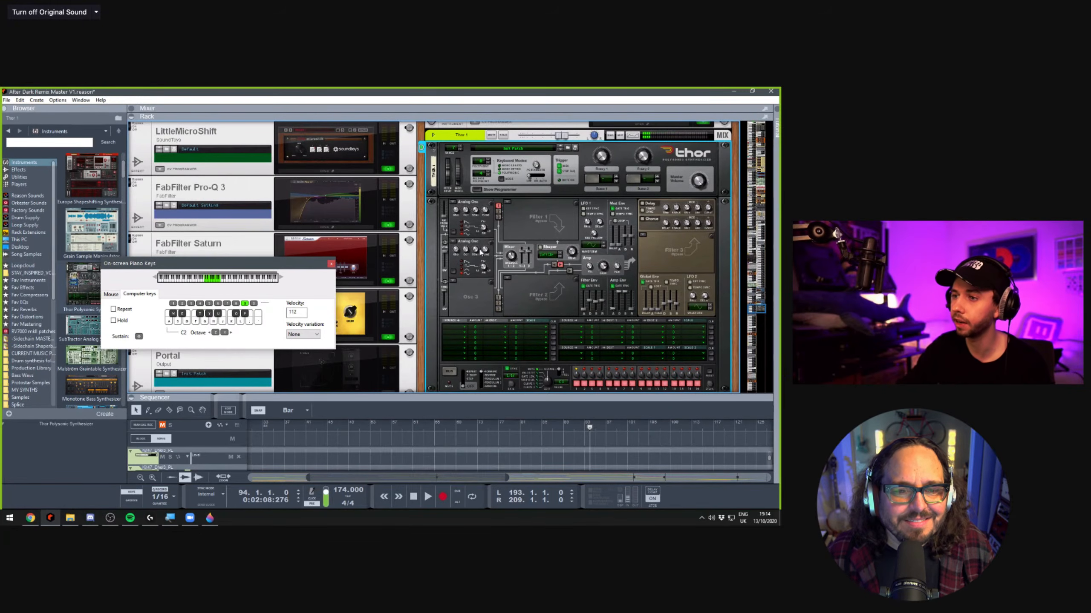
{"action": "scroll", "coordinate": [483, 255], "scroll_direction": "up", "scroll_amount": 1}
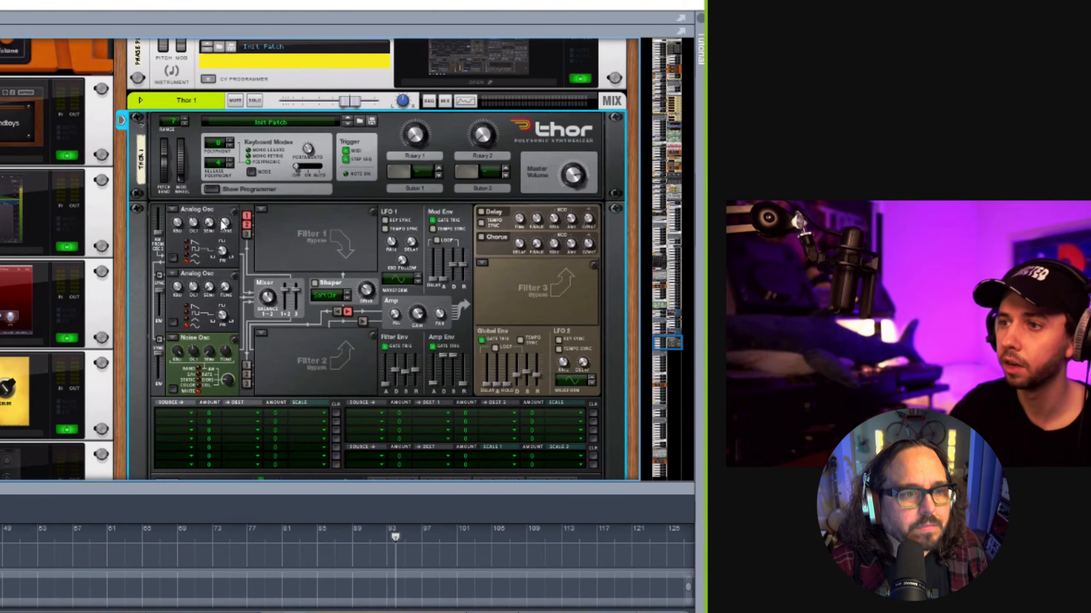
Try semitone offsets on Thor's two Analog Oscs, including 5 on oscillator 1, and show the On-screen Piano Keys
{"action": "mouse_move", "coordinate": [227, 229]}
{"action": "left_mouse_down"}
{"action": "mouse_move", "coordinate": [224, 249]}
{"action": "mouse_move", "coordinate": [226, 227]}
{"action": "left_mouse_up"}
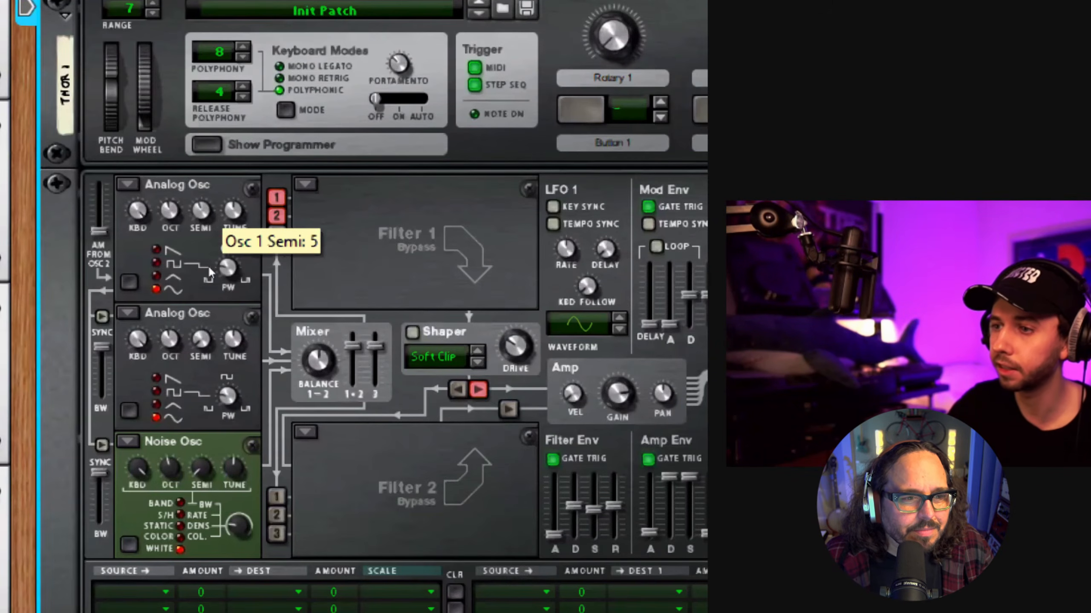
{"action": "left_click_drag", "start_coordinate": [208, 265], "coordinate": [208, 264]}
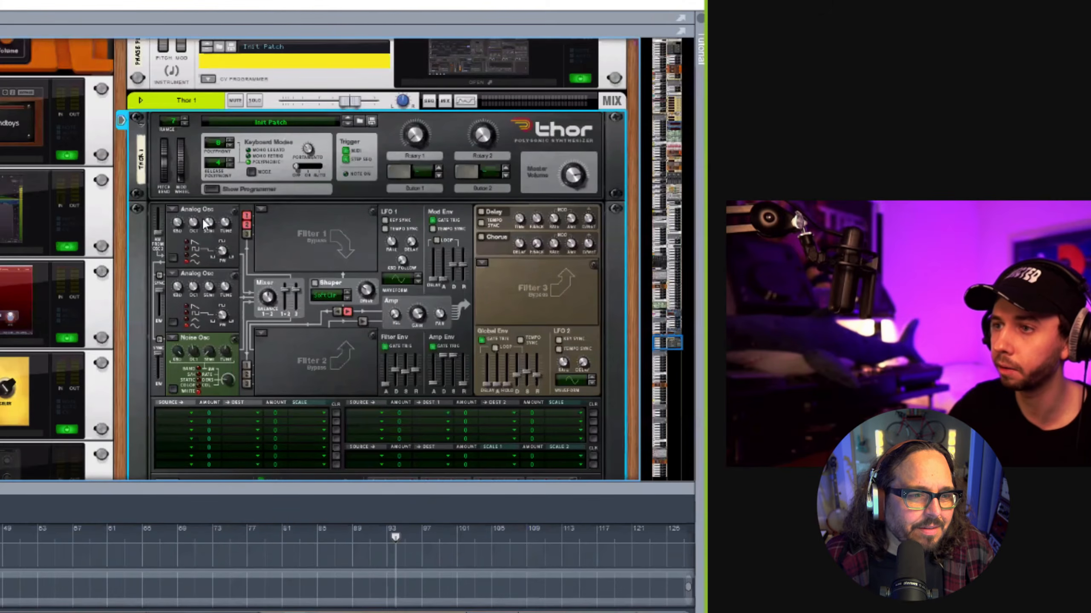
{"action": "left_click_drag", "start_coordinate": [208, 222], "coordinate": [209, 204]}
{"action": "left_click_drag", "start_coordinate": [208, 288], "coordinate": [207, 267]}
{"action": "left_click_drag", "start_coordinate": [203, 320], "coordinate": [202, 330]}
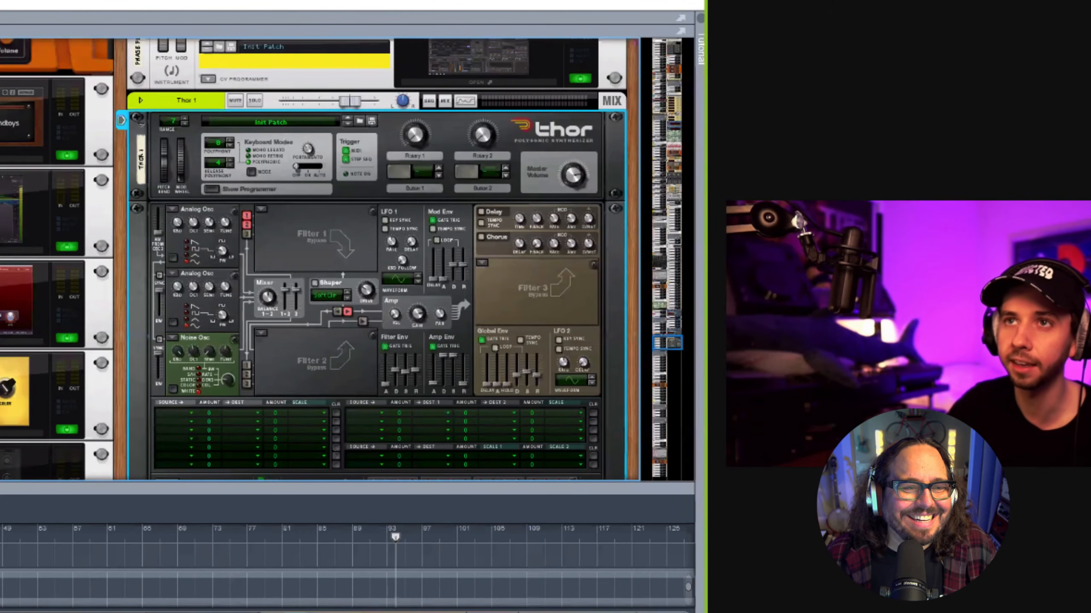
{"action": "key", "text": "F4"}
{"action": "scroll", "coordinate": [232, 123], "scroll_direction": "left", "scroll_amount": 1}
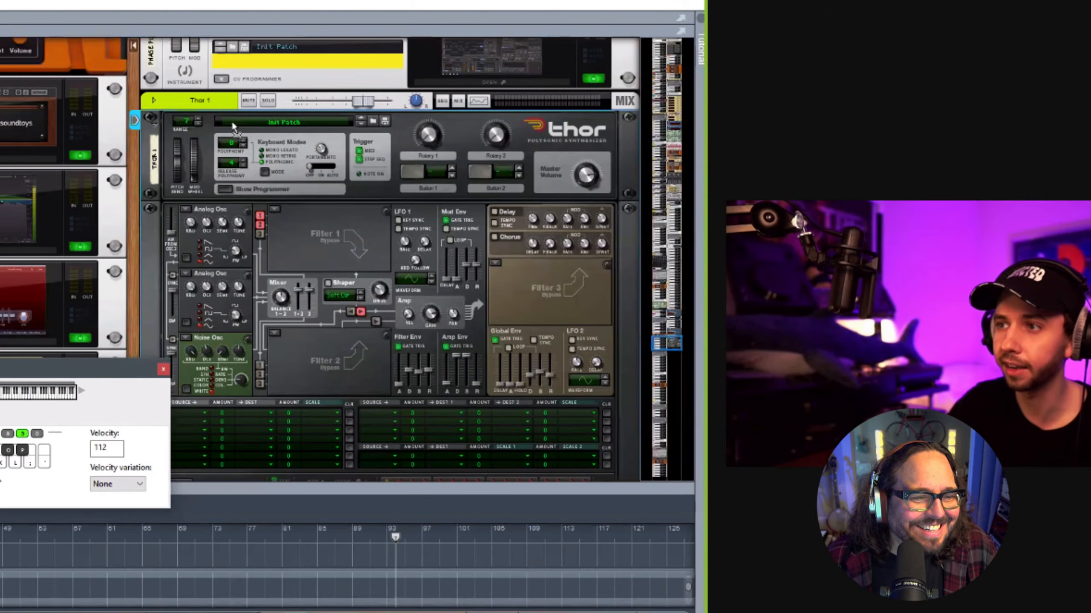
{"action": "scroll", "coordinate": [271, 109], "scroll_direction": "left", "scroll_amount": 1}
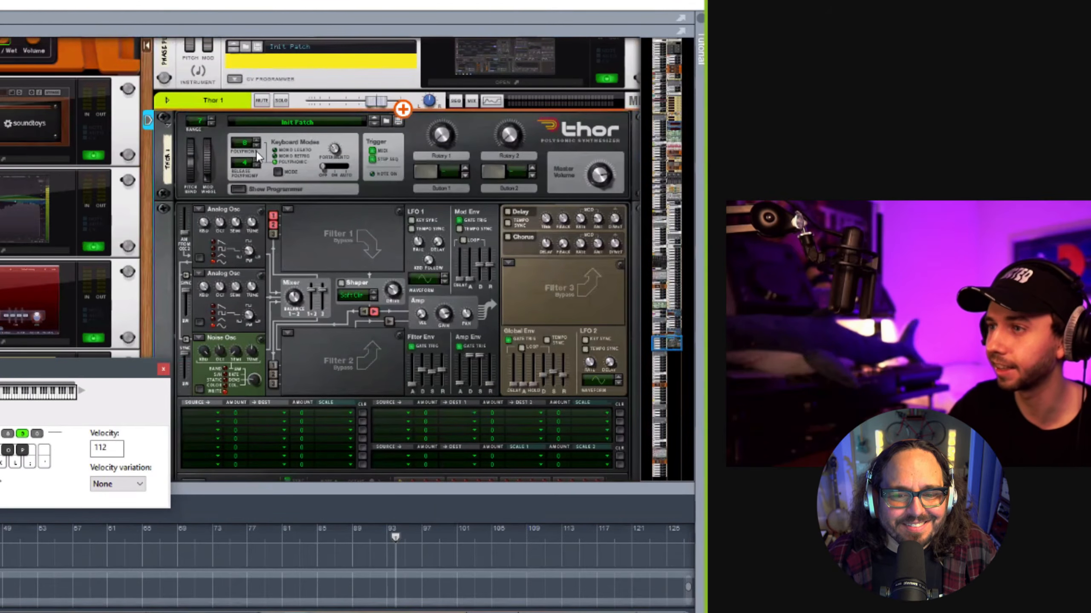
{"action": "left_click_drag", "start_coordinate": [256, 151], "coordinate": [256, 161]}
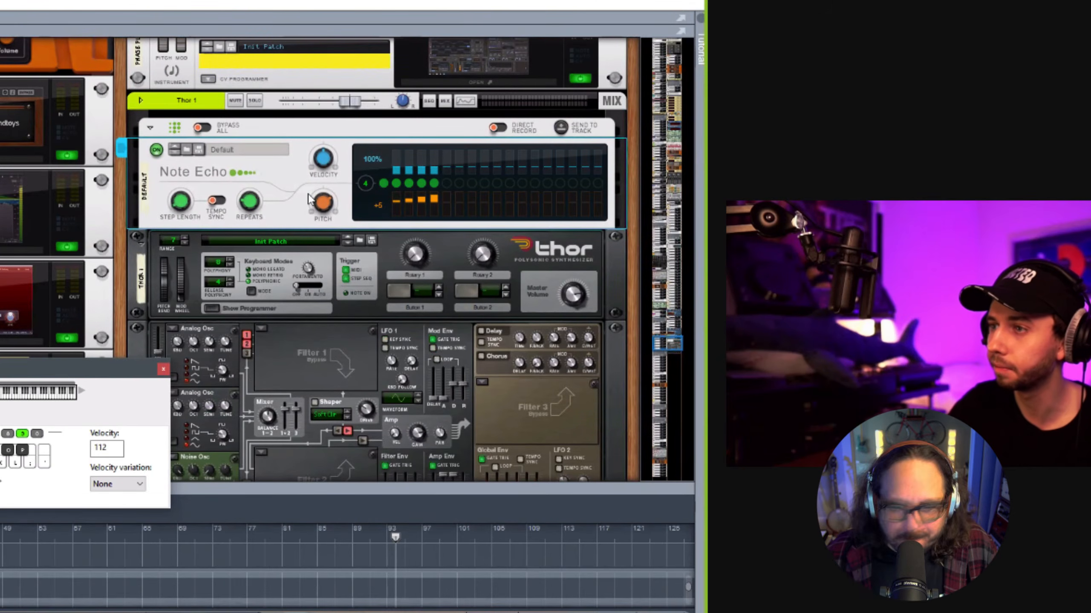
{"action": "left_click", "coordinate": [263, 171]}
{"action": "key", "text": "Delete"}
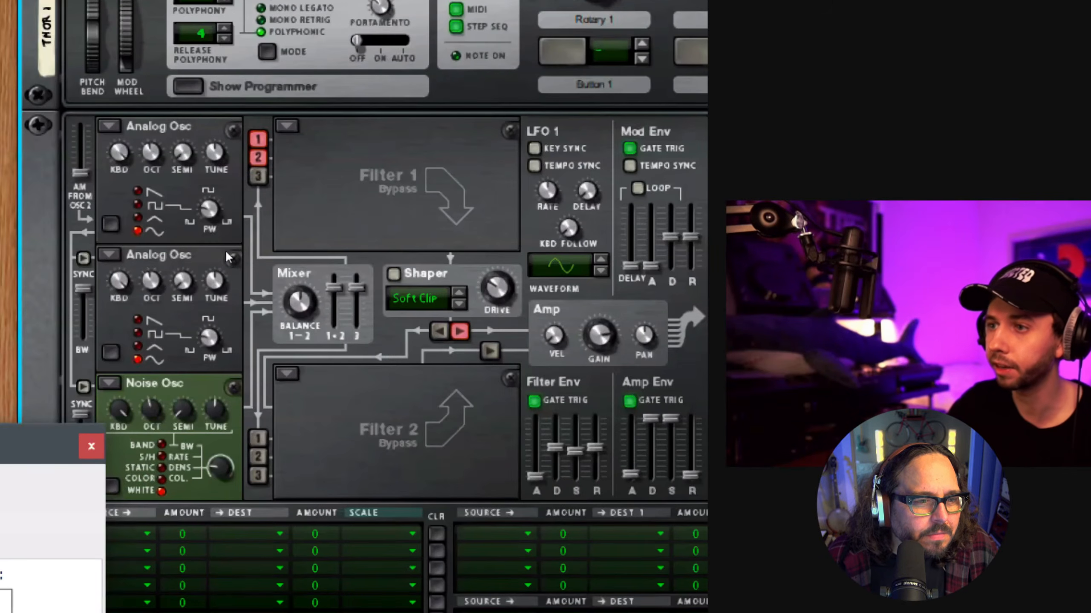
Look over Thor's oscillators and move the On-screen Piano Keys window clear of its step sequencer controls
{"action": "mouse_move", "coordinate": [210, 210]}
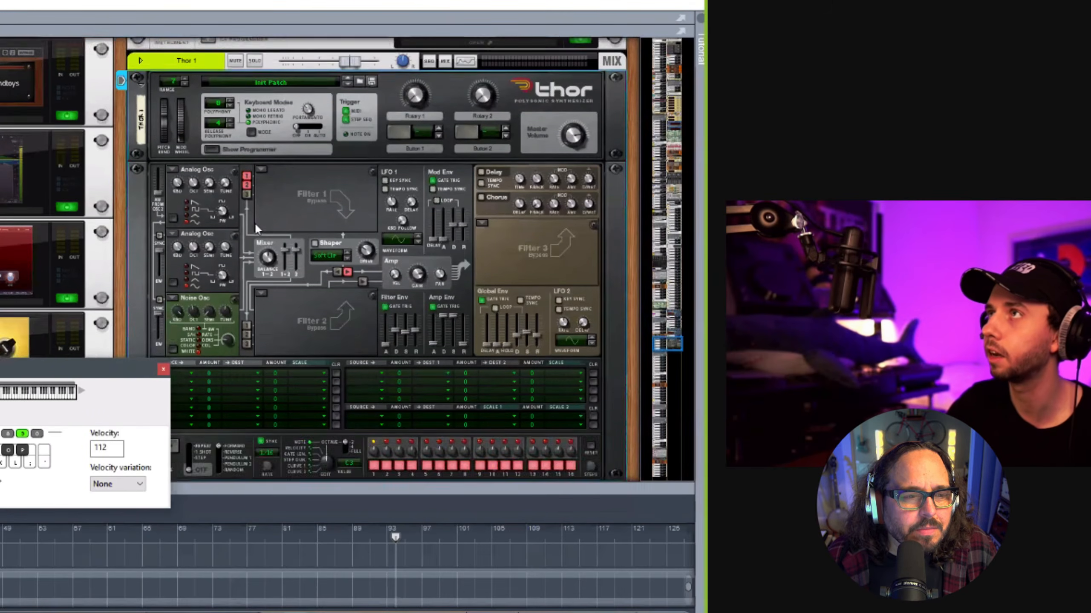
{"action": "scroll", "coordinate": [254, 221], "scroll_direction": "up", "scroll_amount": 1}
{"action": "scroll", "coordinate": [254, 221], "scroll_direction": "down", "scroll_amount": 1}
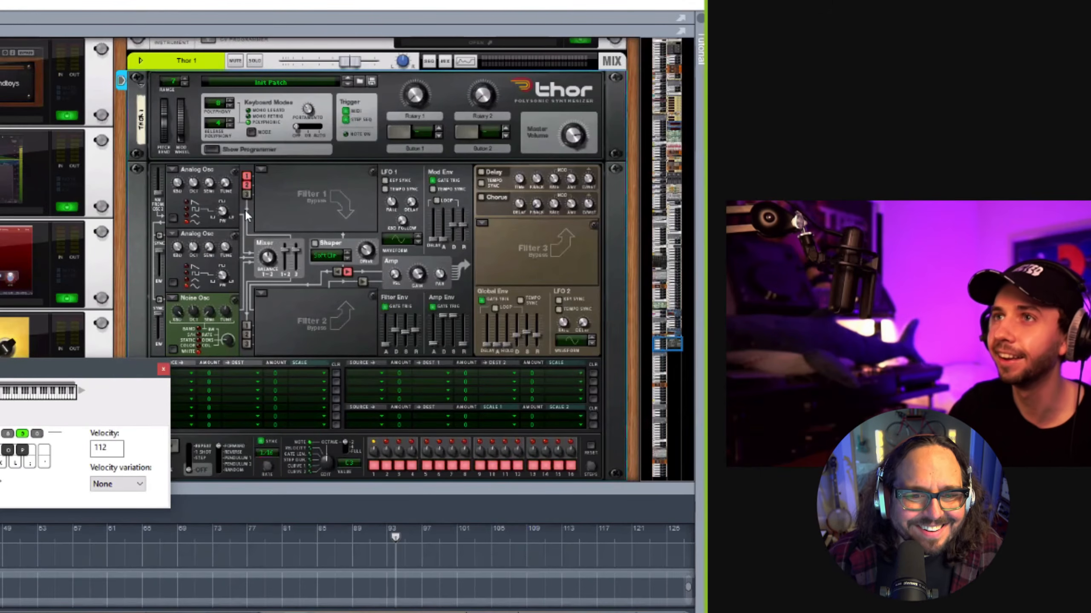
{"action": "scroll", "coordinate": [244, 215], "scroll_direction": "down", "scroll_amount": 2}
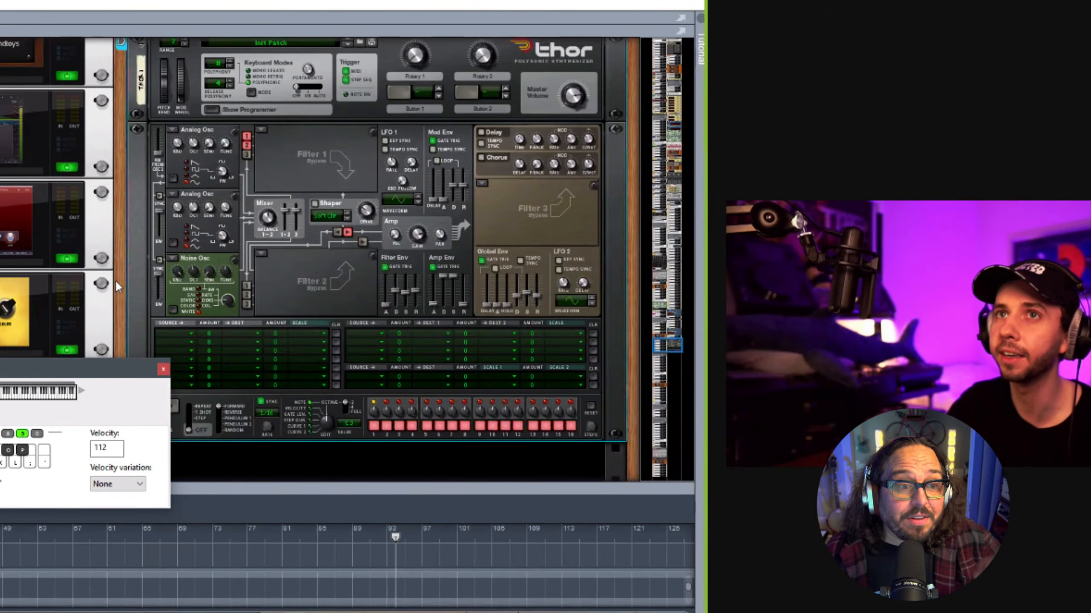
{"action": "left_click_drag", "start_coordinate": [21, 375], "coordinate": [0, 422]}
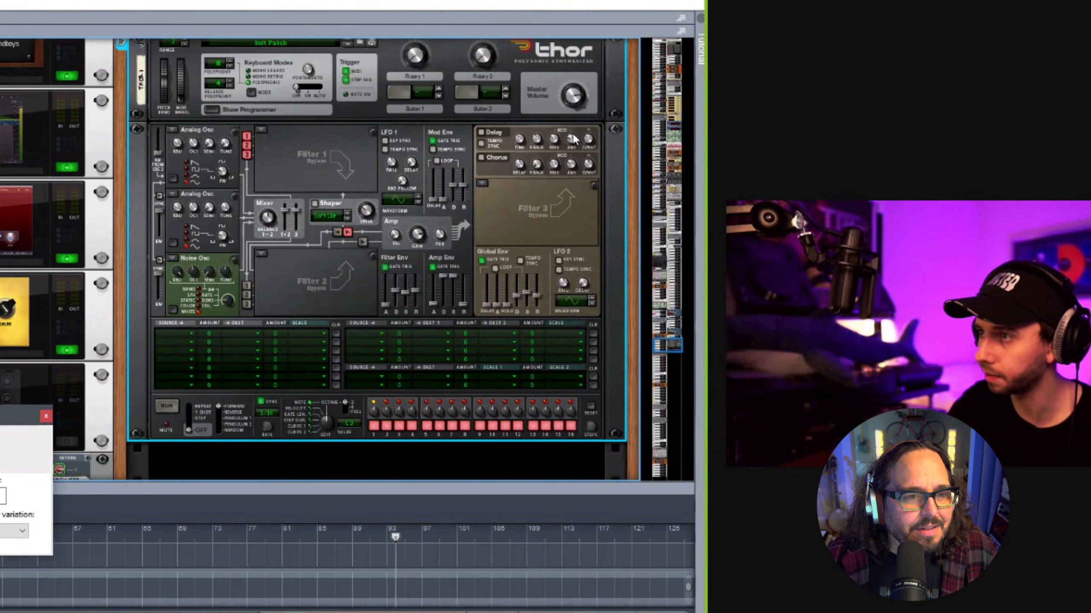
Turn on Thor's Shaper, cycle through its modes back to Soft Clip, and adjust the drive
{"action": "left_click", "coordinate": [315, 203]}
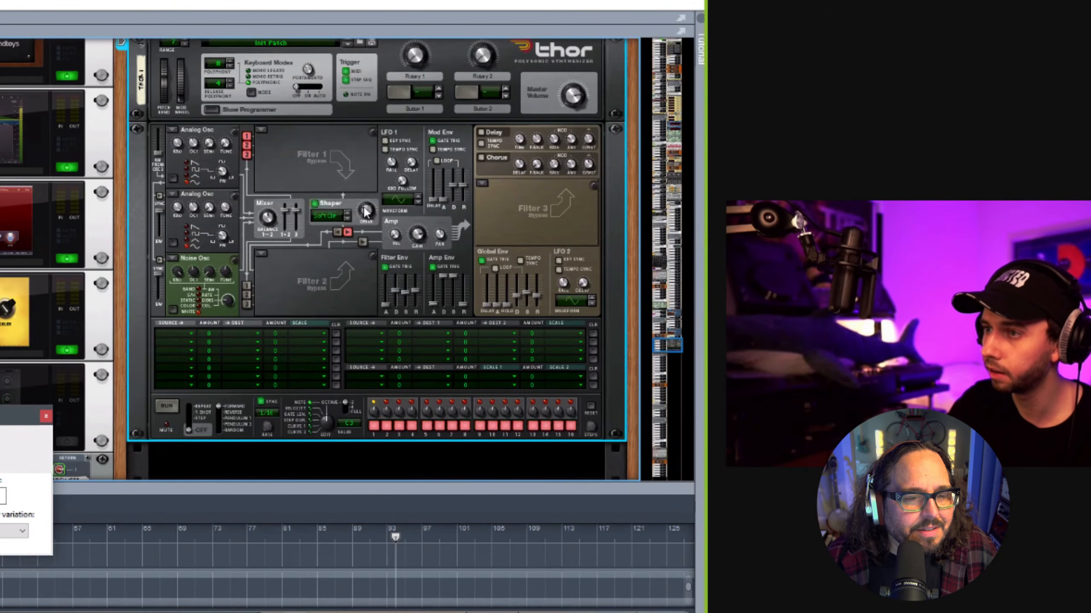
{"action": "left_click", "coordinate": [348, 219]}
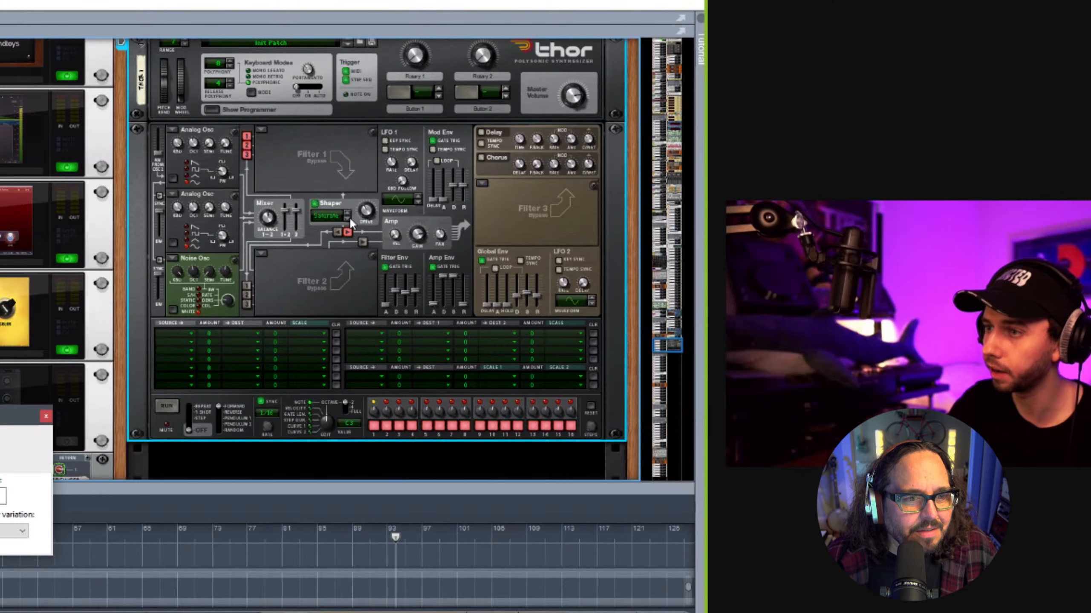
{"action": "left_click", "coordinate": [349, 219]}
{"action": "left_click", "coordinate": [349, 219]}
{"action": "left_click", "coordinate": [348, 219]}
{"action": "left_click", "coordinate": [349, 219]}
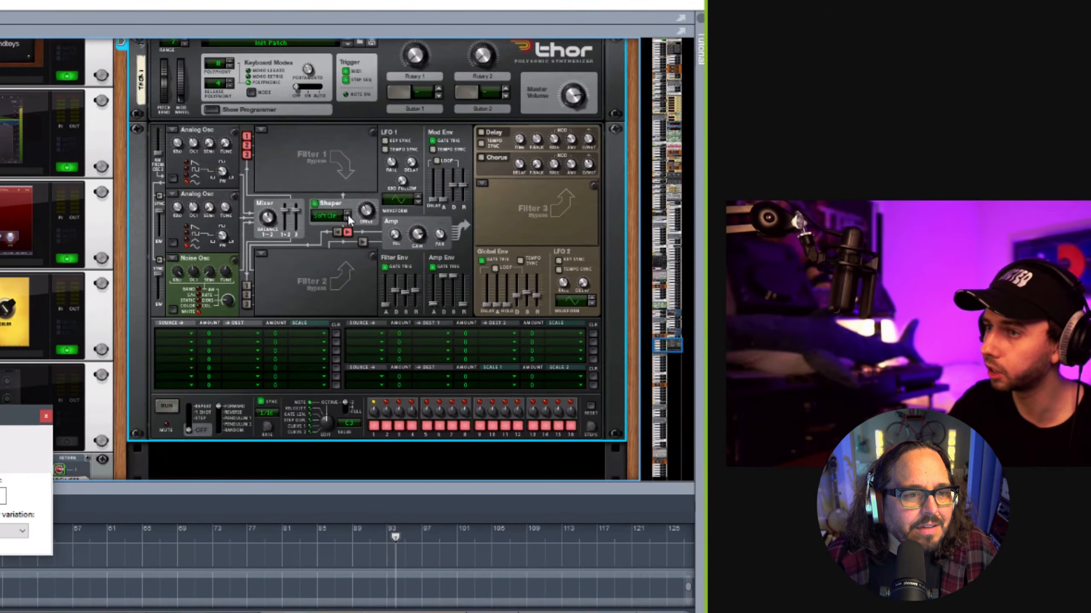
{"action": "left_click_drag", "start_coordinate": [365, 220], "coordinate": [363, 217]}
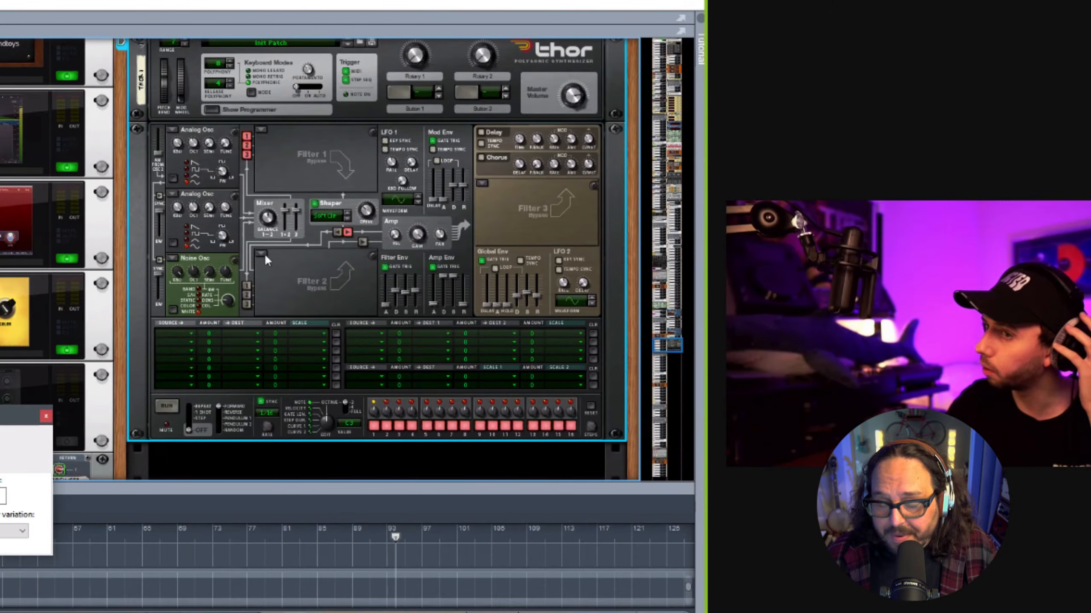
Add a Scream 4 distortion unit below Thor, with the On-screen Piano Keys window moved lower
{"action": "scroll", "coordinate": [275, 247], "scroll_direction": "down", "scroll_amount": 2}
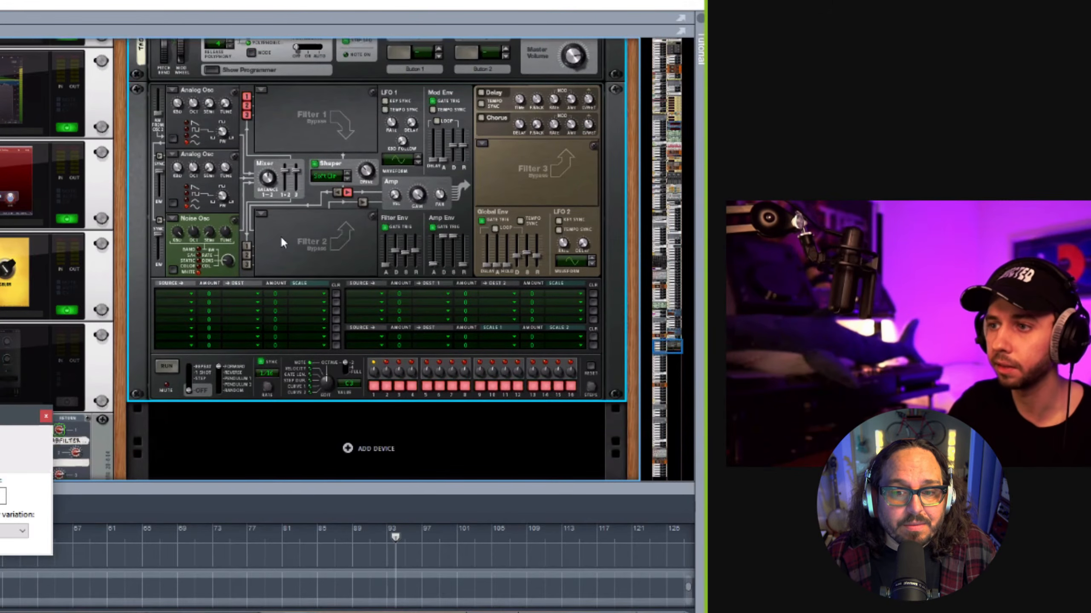
{"action": "left_click_drag", "start_coordinate": [17, 415], "coordinate": [64, 464]}
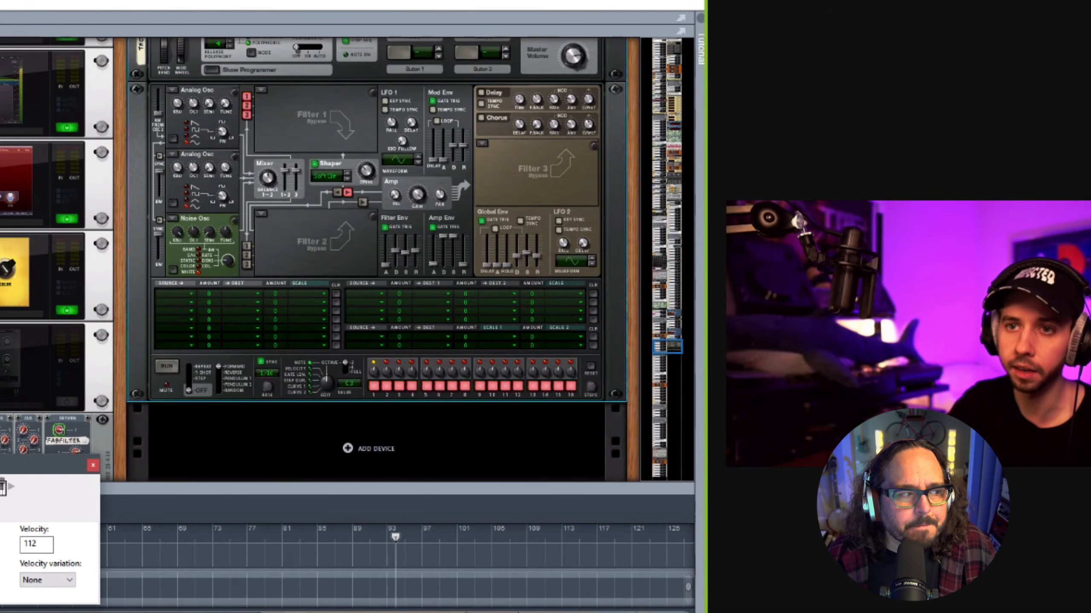
{"action": "left_click_drag", "start_coordinate": [214, 363], "coordinate": [305, 413]}
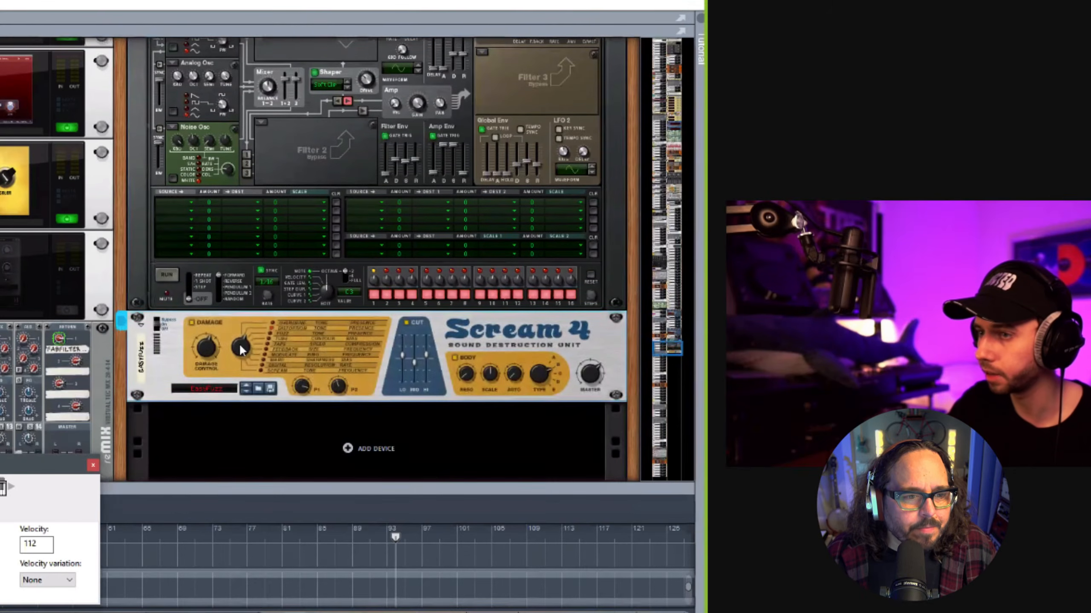
Change the damage type on Scream 4 and adjust its damage control
{"action": "mouse_move", "coordinate": [238, 345]}
{"action": "left_mouse_down"}
{"action": "mouse_move", "coordinate": [230, 335]}
{"action": "mouse_move", "coordinate": [211, 361]}
{"action": "mouse_move", "coordinate": [248, 350]}
{"action": "left_mouse_up"}
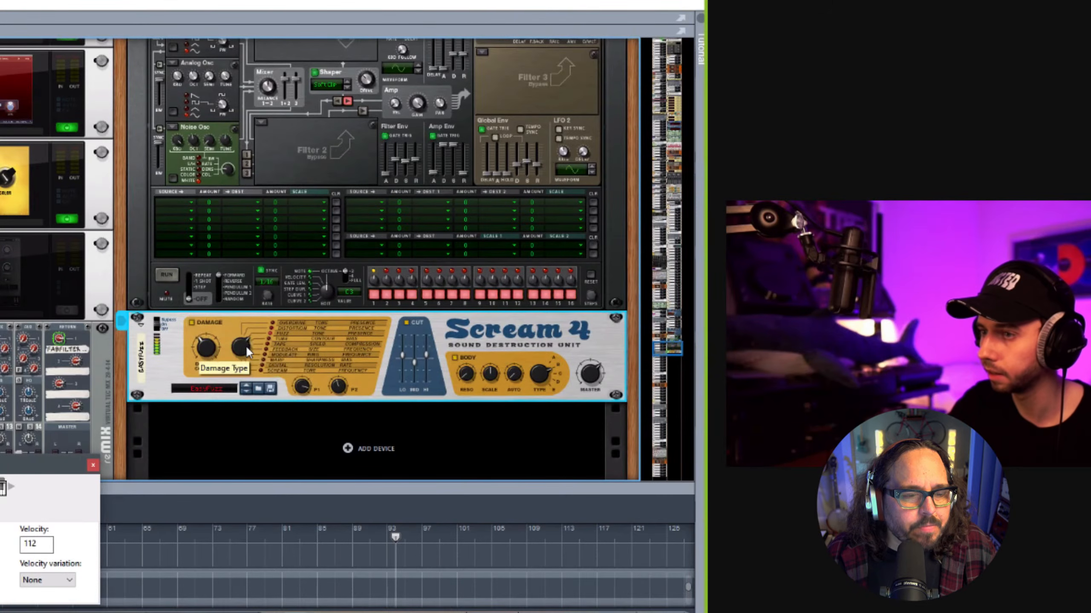
{"action": "left_click_drag", "start_coordinate": [211, 347], "coordinate": [211, 356]}
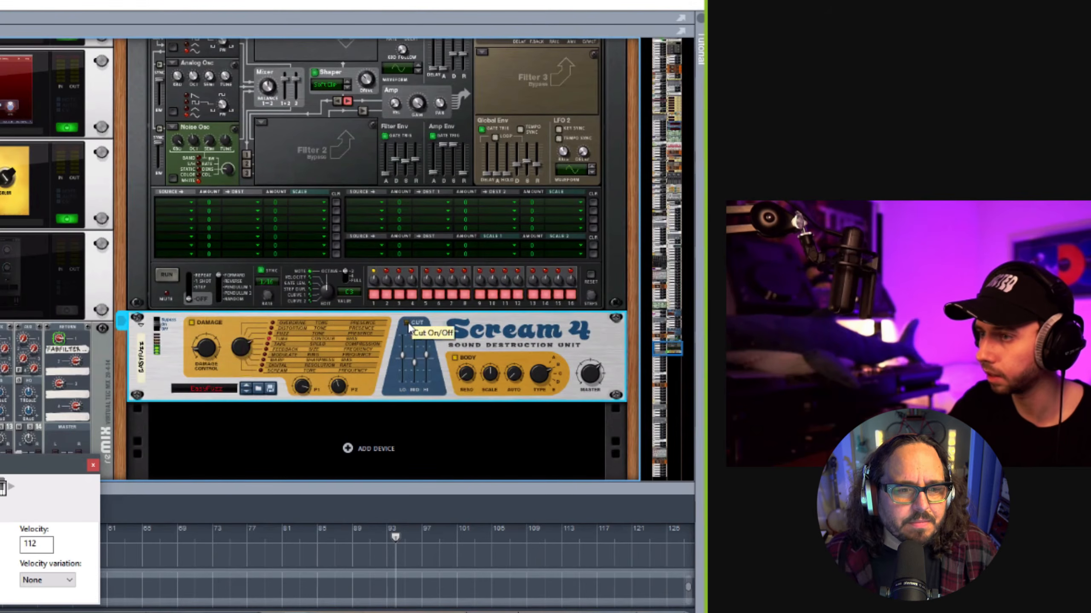
{"action": "left_click_drag", "start_coordinate": [203, 352], "coordinate": [203, 347]}
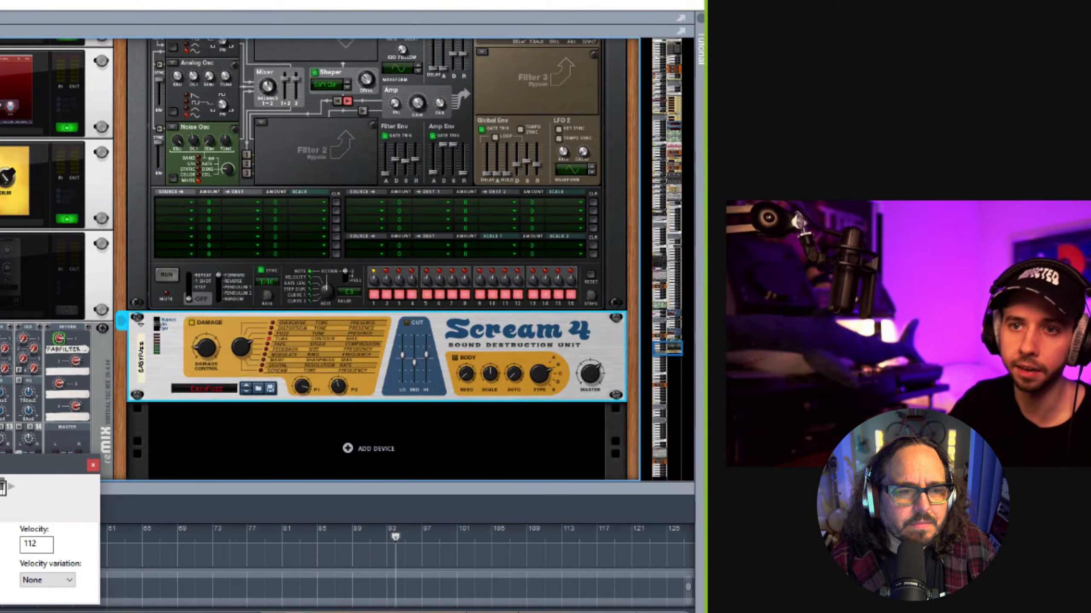
Add an Audiomatic effect below Scream 4 and choose its Cracked preset
{"action": "left_click_drag", "start_coordinate": [0, 395], "coordinate": [312, 414]}
{"action": "left_click", "coordinate": [417, 424]}
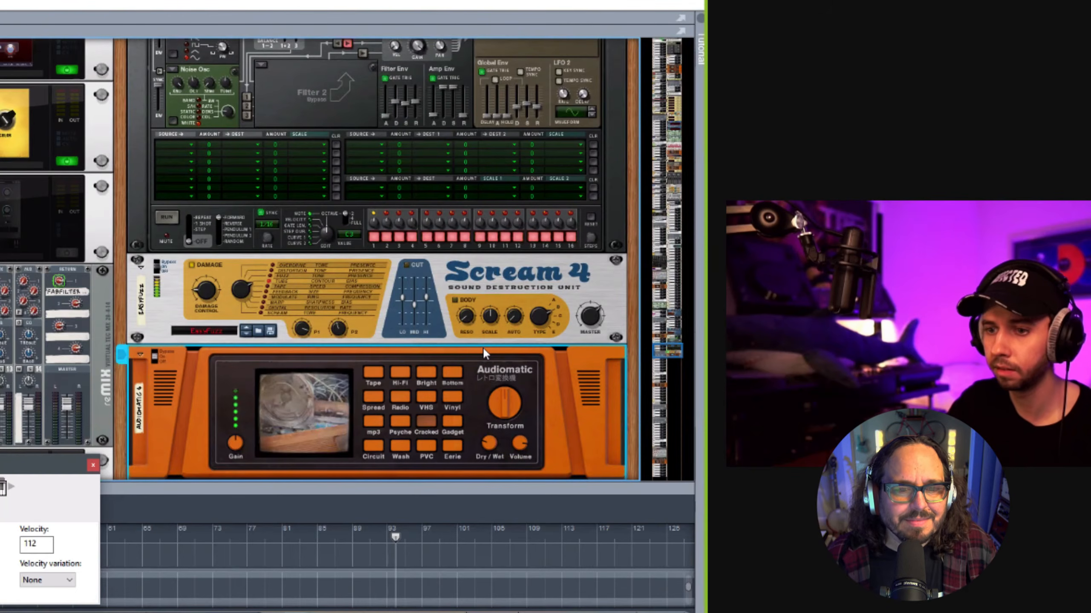
Look over Thor's oscillator tuning and mixer levels again, along with the effects placed below it
{"action": "scroll", "coordinate": [479, 352], "scroll_direction": "up", "scroll_amount": 5}
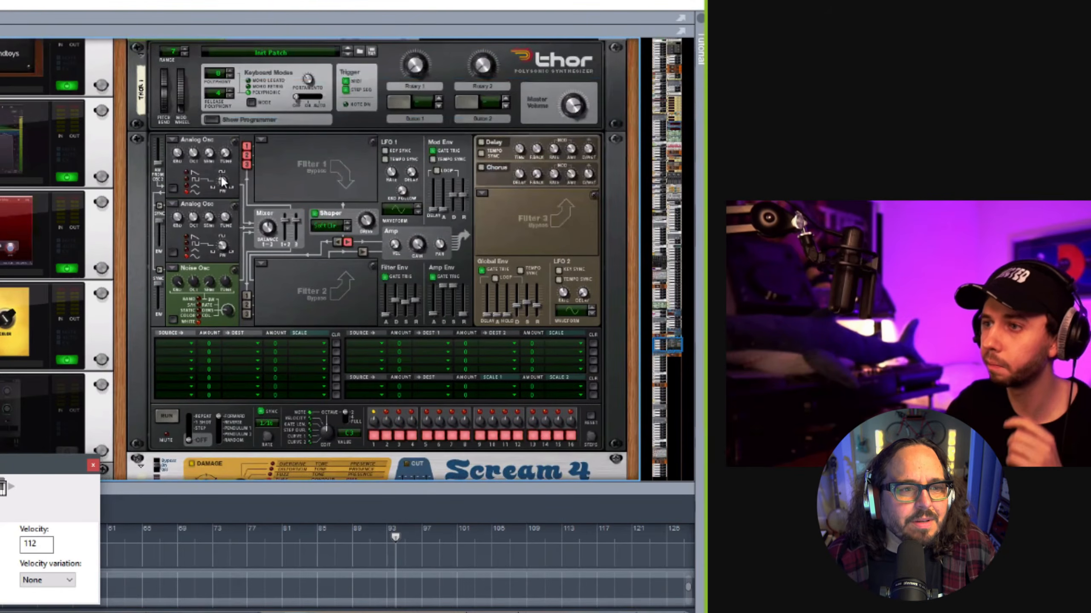
{"action": "left_click", "coordinate": [212, 155]}
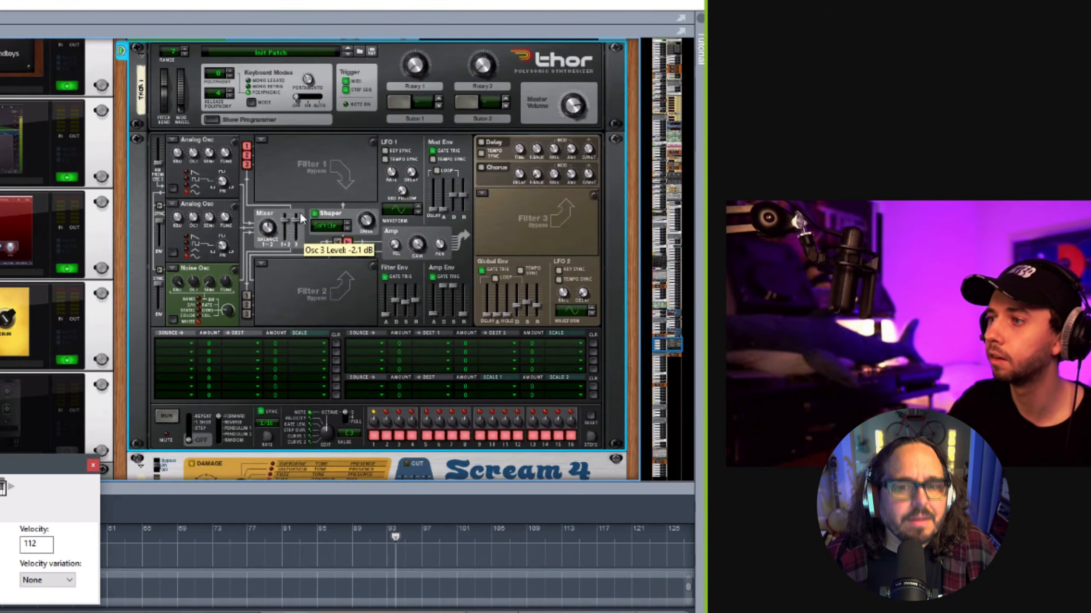
{"action": "scroll", "coordinate": [300, 213], "scroll_direction": "down", "scroll_amount": 4}
{"action": "scroll", "coordinate": [502, 167], "scroll_direction": "up", "scroll_amount": 4}
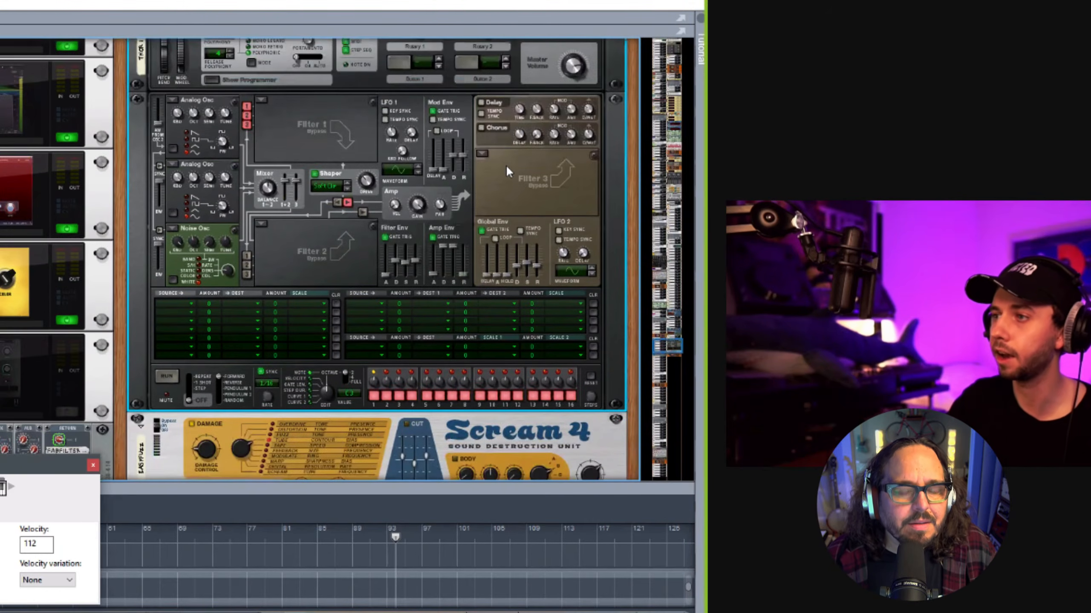
Examine Thor's full panel together with the Scream 4 and Audiomatic units placed beneath it
{"action": "scroll", "coordinate": [430, 206], "scroll_direction": "down", "scroll_amount": 8}
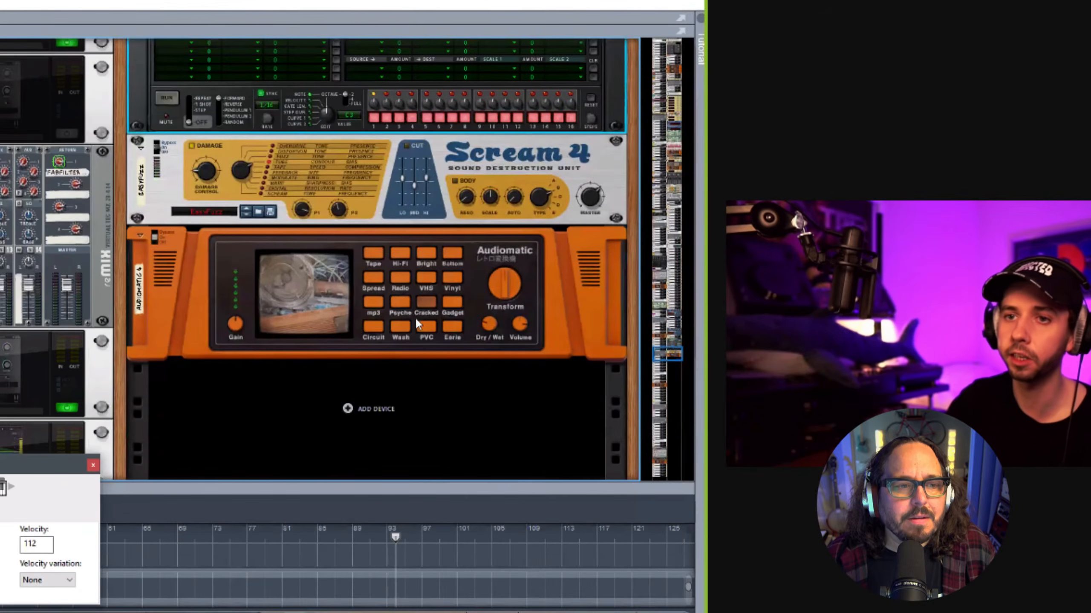
{"action": "scroll", "coordinate": [339, 304], "scroll_direction": "up", "scroll_amount": 2}
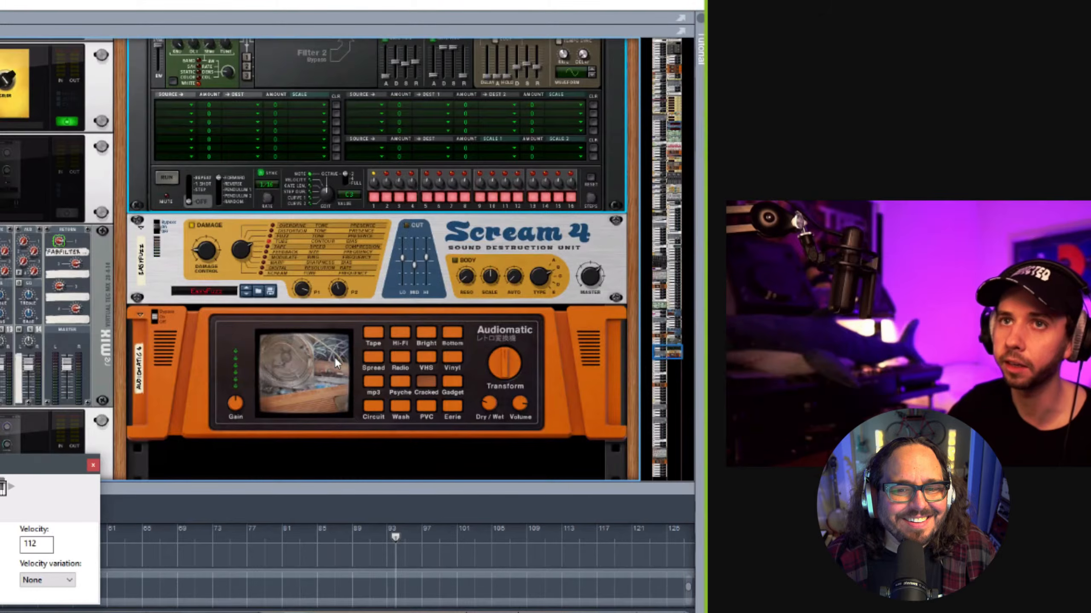
{"action": "scroll", "coordinate": [341, 304], "scroll_direction": "up", "scroll_amount": 10}
{"action": "scroll", "coordinate": [281, 261], "scroll_direction": "down", "scroll_amount": 4}
{"action": "scroll", "coordinate": [289, 252], "scroll_direction": "up", "scroll_amount": 2}
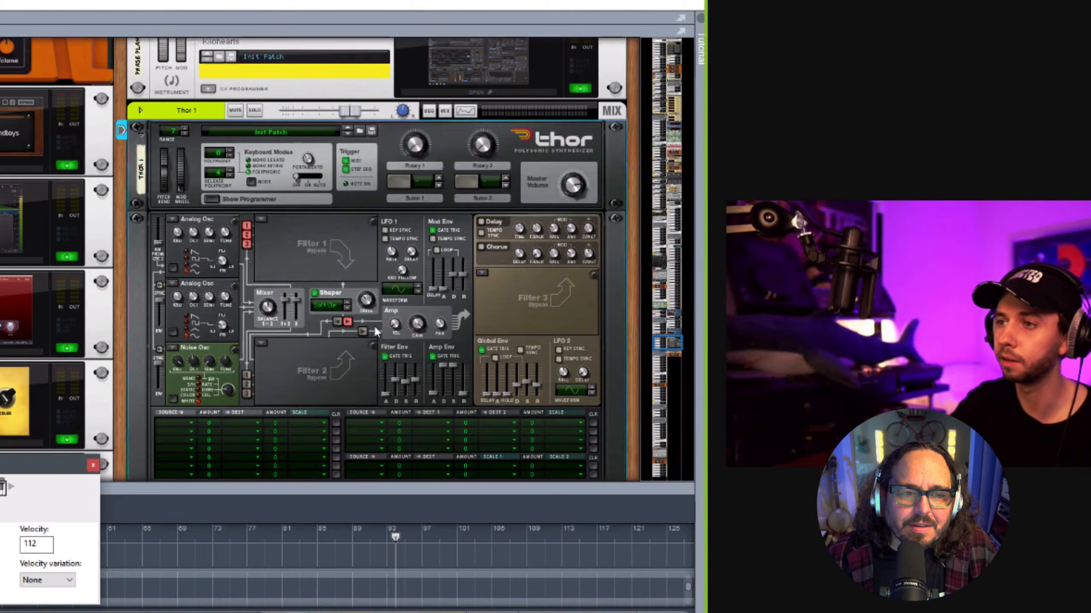
{"action": "scroll", "coordinate": [310, 329], "scroll_direction": "down", "scroll_amount": 3}
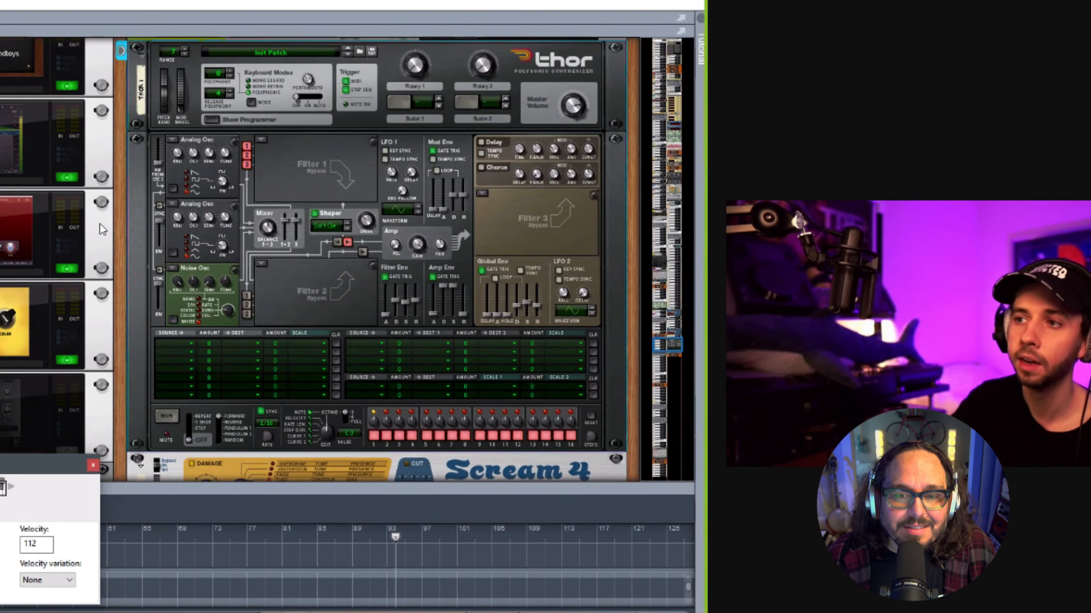
{"action": "scroll", "coordinate": [222, 239], "scroll_direction": "down", "scroll_amount": 1}
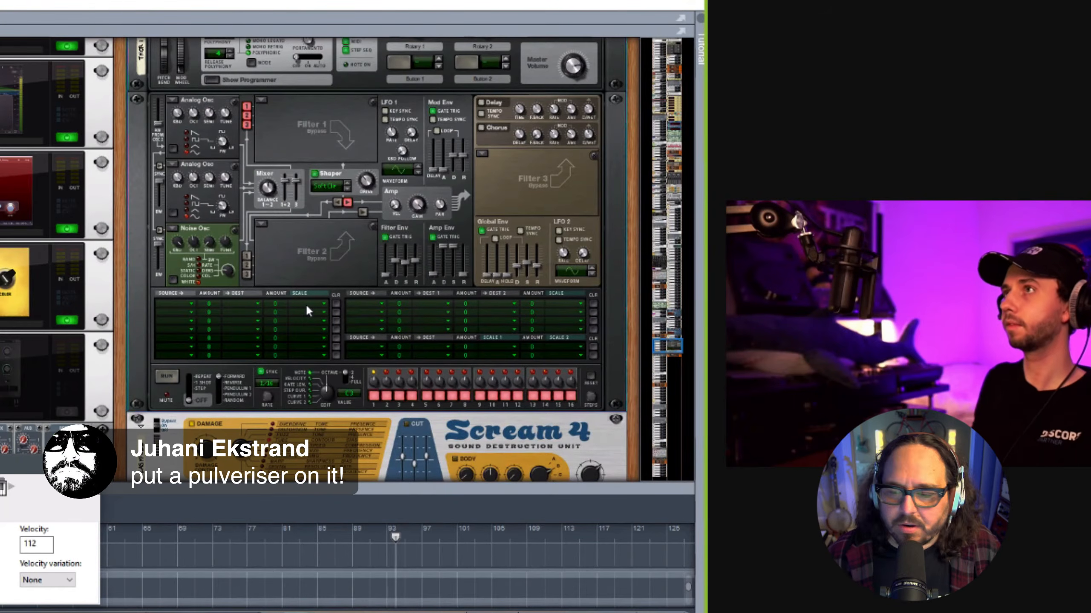
{"action": "scroll", "coordinate": [306, 310], "scroll_direction": "down", "scroll_amount": 5}
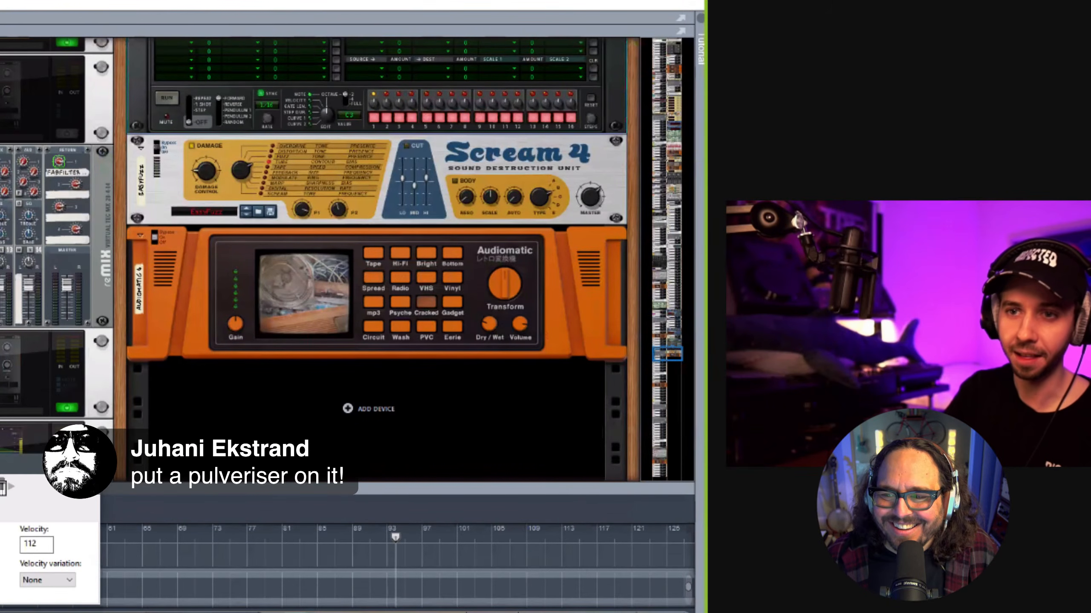
Add a Pulveriser effect below the Audiomatic
{"action": "left_click_drag", "start_coordinate": [125, 307], "coordinate": [317, 360]}
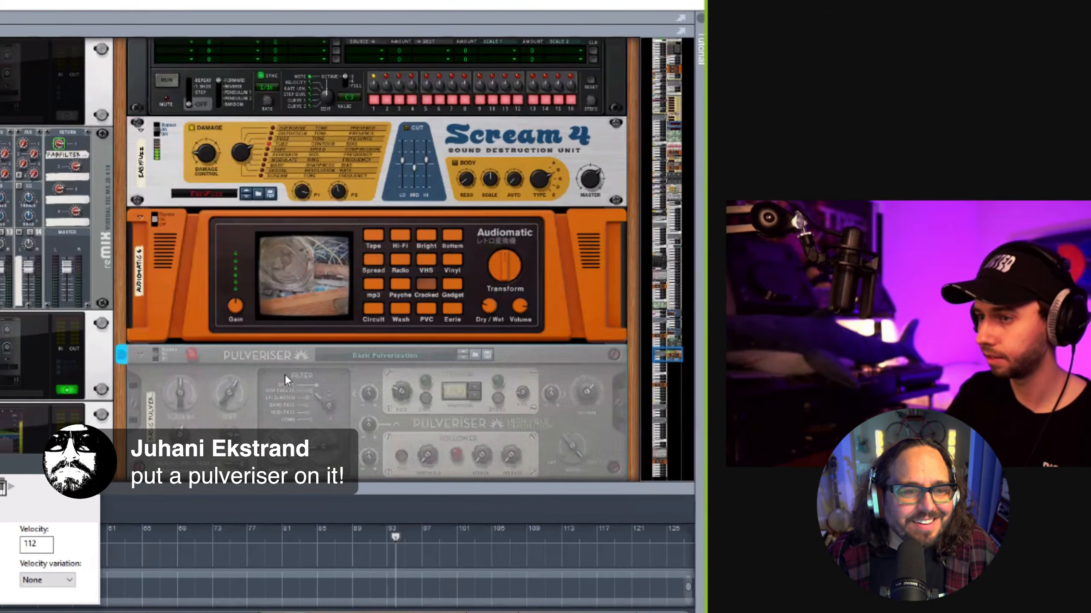
{"action": "left_click_drag", "start_coordinate": [188, 404], "coordinate": [260, 394]}
{"action": "left_click", "coordinate": [317, 386]}
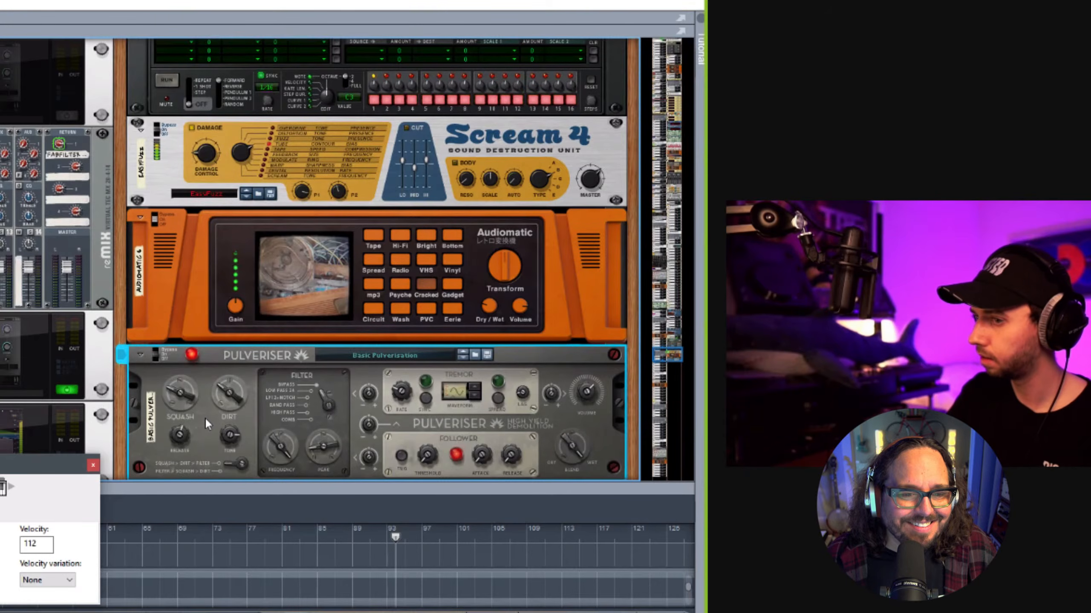
Adjust the Pulveriser's Squash amount and set its Dirt to 31%
{"action": "left_click_drag", "start_coordinate": [172, 354], "coordinate": [177, 338]}
{"action": "left_click_drag", "start_coordinate": [183, 380], "coordinate": [181, 386]}
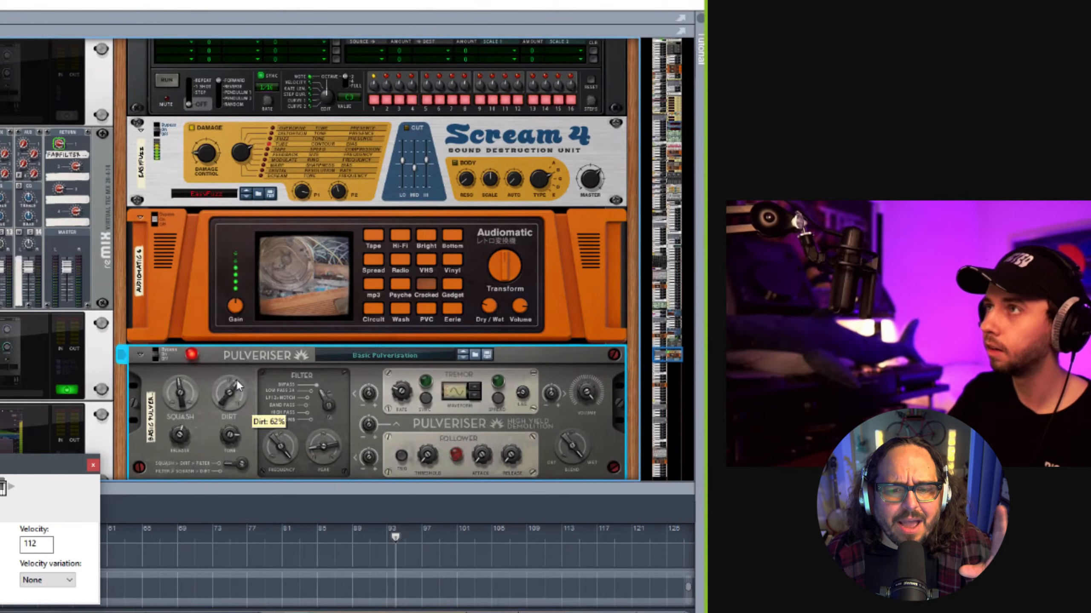
{"action": "left_click_drag", "start_coordinate": [237, 380], "coordinate": [246, 395]}
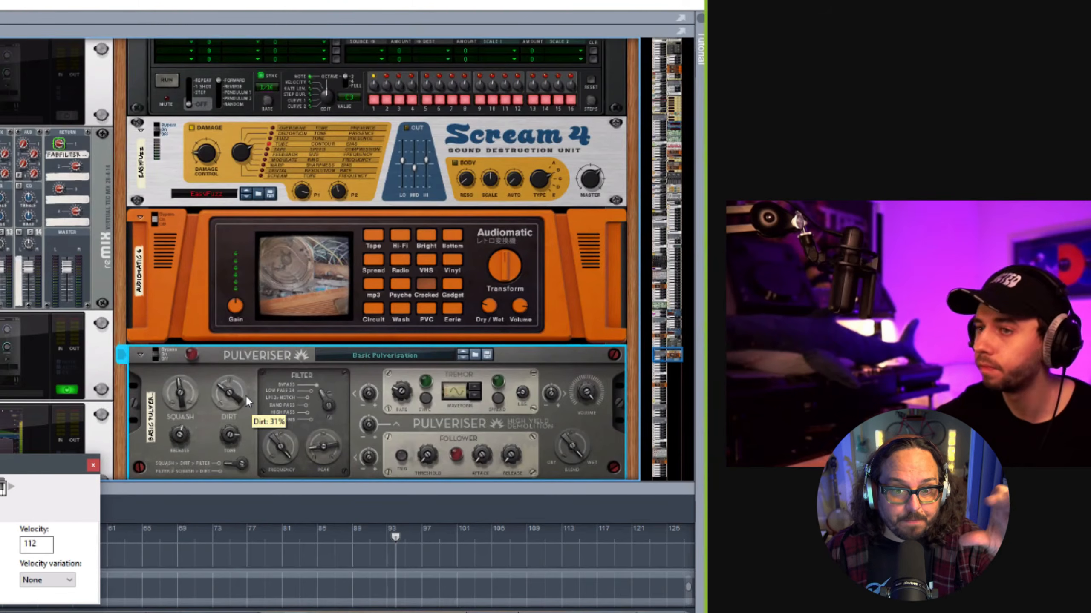
{"action": "scroll", "coordinate": [290, 296], "scroll_direction": "down", "scroll_amount": 3}
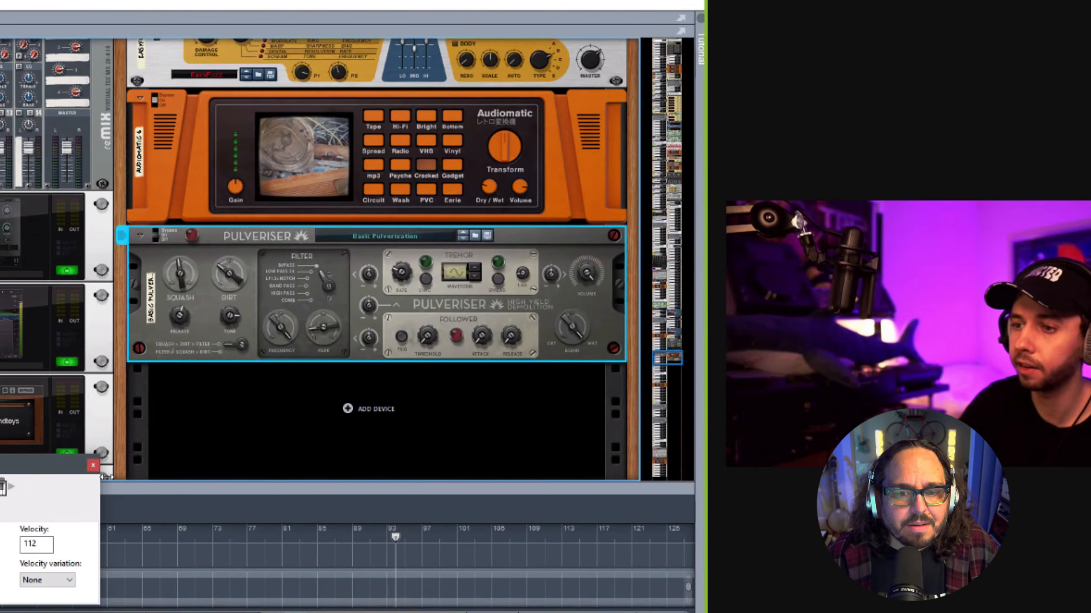
Close the On-screen Piano Keys window and enlarge the sequencer area to show the Noise to meet you track's clips and automation
{"action": "left_click", "coordinate": [92, 466]}
{"action": "left_click_drag", "start_coordinate": [156, 489], "coordinate": [146, 304]}
{"action": "scroll", "coordinate": [167, 423], "scroll_direction": "left", "scroll_amount": 4}
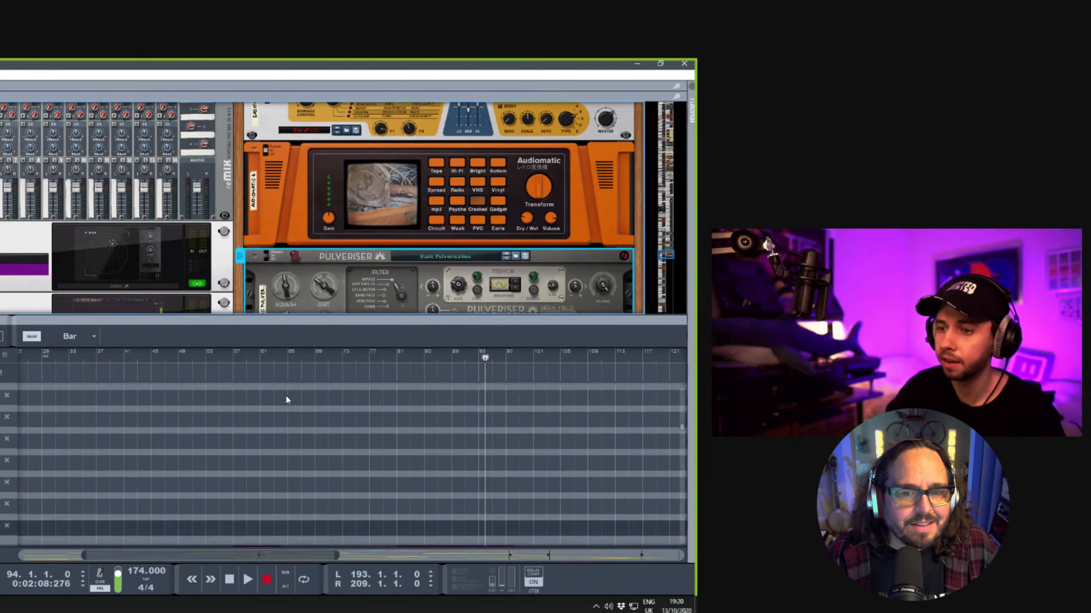
{"action": "scroll", "coordinate": [176, 403], "scroll_direction": "down", "scroll_amount": 2}
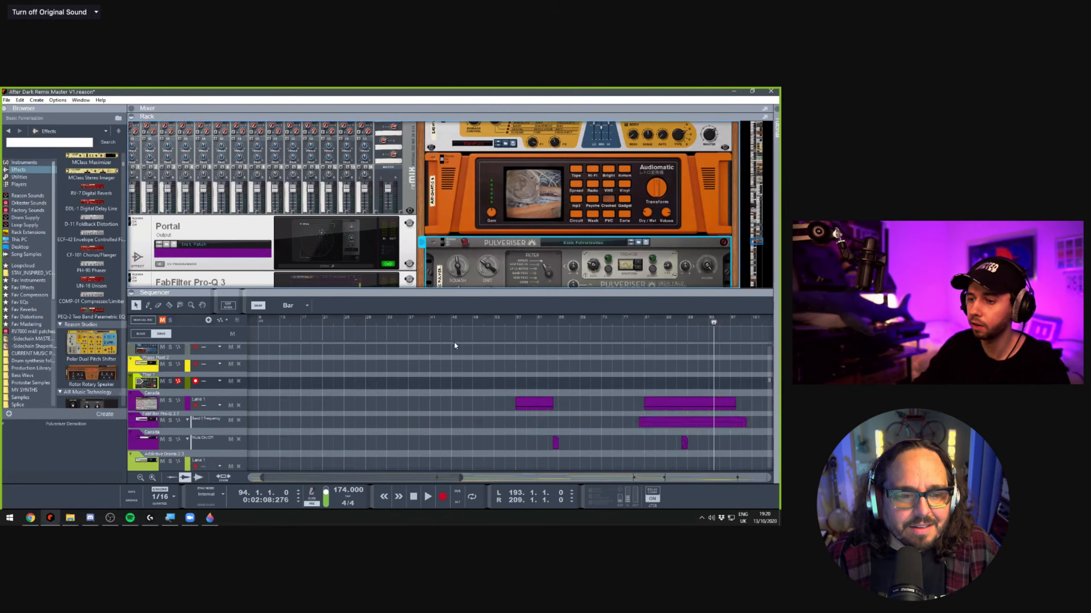
{"action": "scroll", "coordinate": [454, 346], "scroll_direction": "down", "scroll_amount": 3}
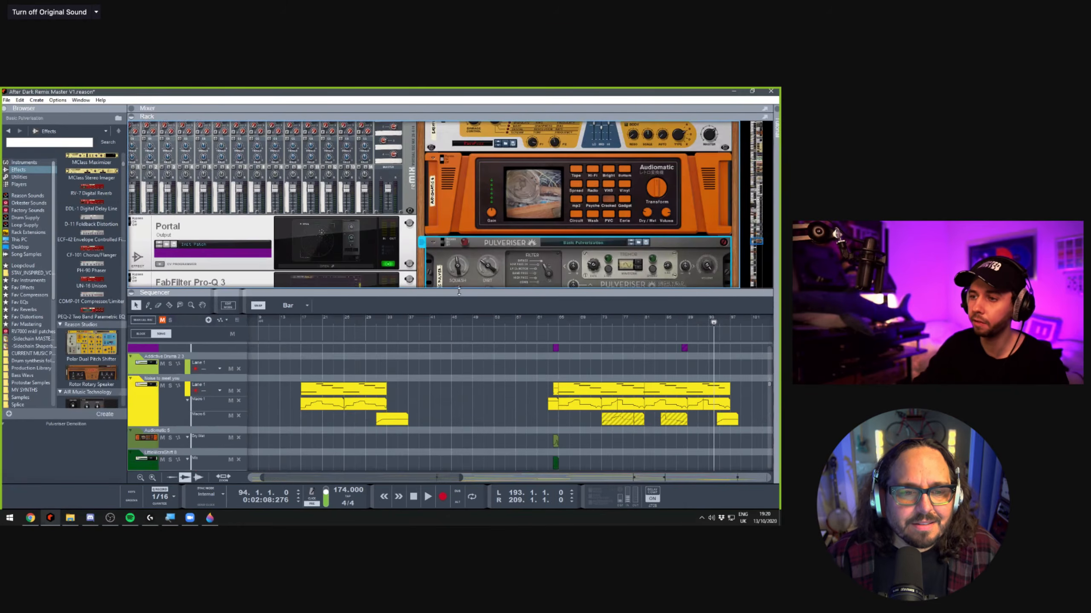
{"action": "left_click_drag", "start_coordinate": [459, 292], "coordinate": [460, 235]}
{"action": "scroll", "coordinate": [461, 163], "scroll_direction": "down", "scroll_amount": 3}
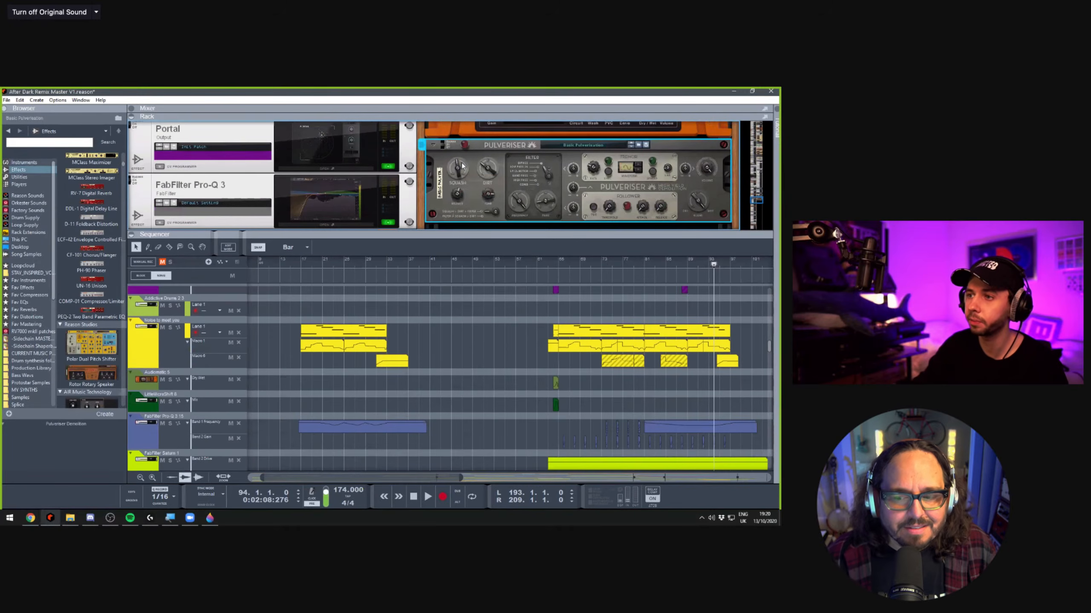
{"action": "mouse_move", "coordinate": [462, 165]}
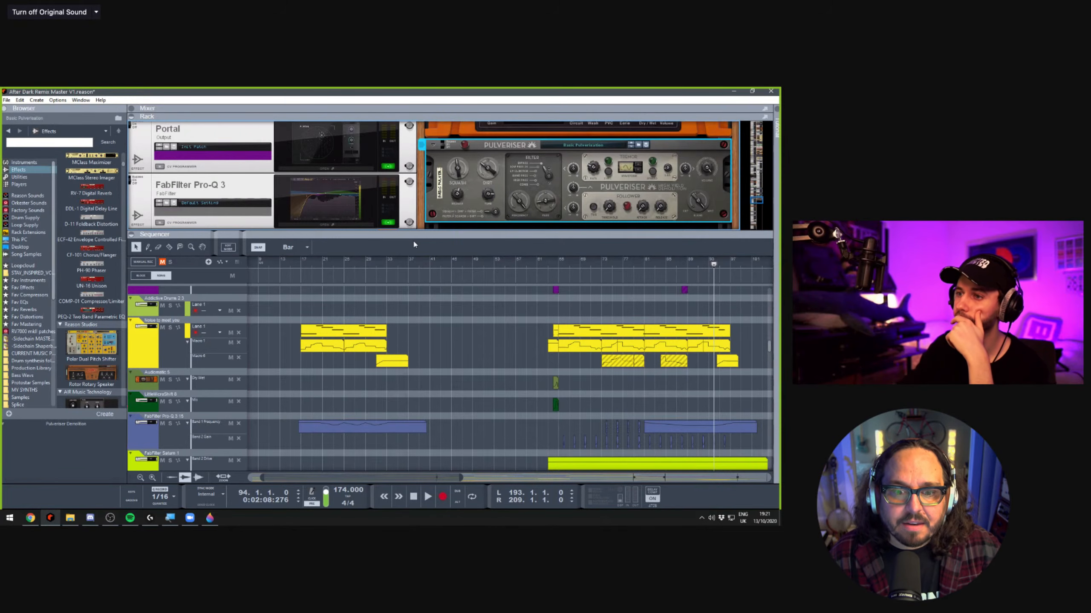
{"action": "left_click_drag", "start_coordinate": [414, 240], "coordinate": [428, 253]}
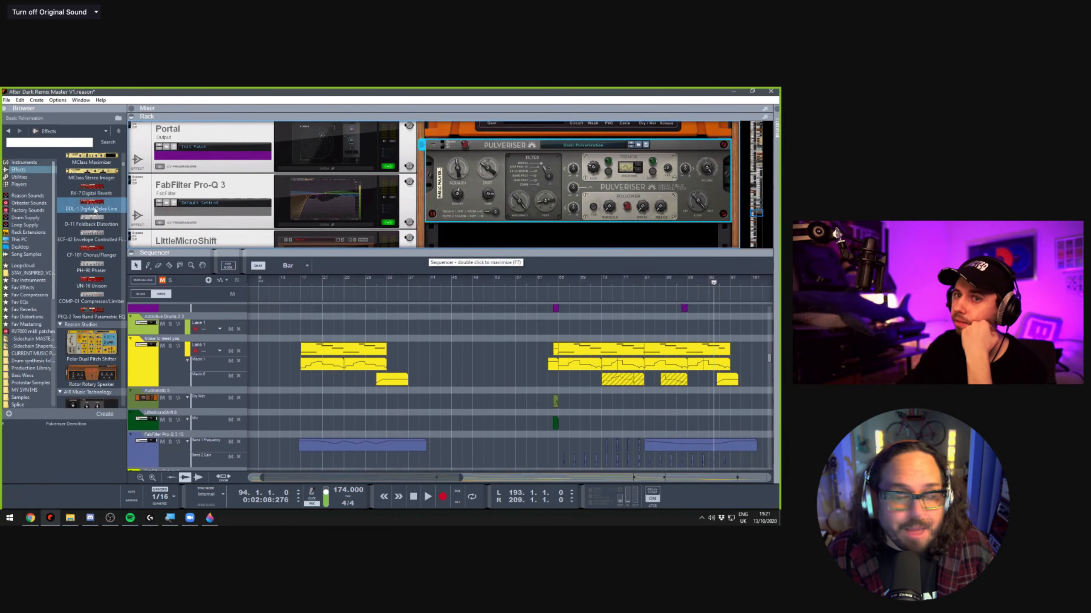
Browse the available instruments in the device browser, from the built-in synths to the samplers and drummers
{"action": "left_click", "coordinate": [17, 162]}
{"action": "scroll", "coordinate": [93, 244], "scroll_direction": "down", "scroll_amount": 3}
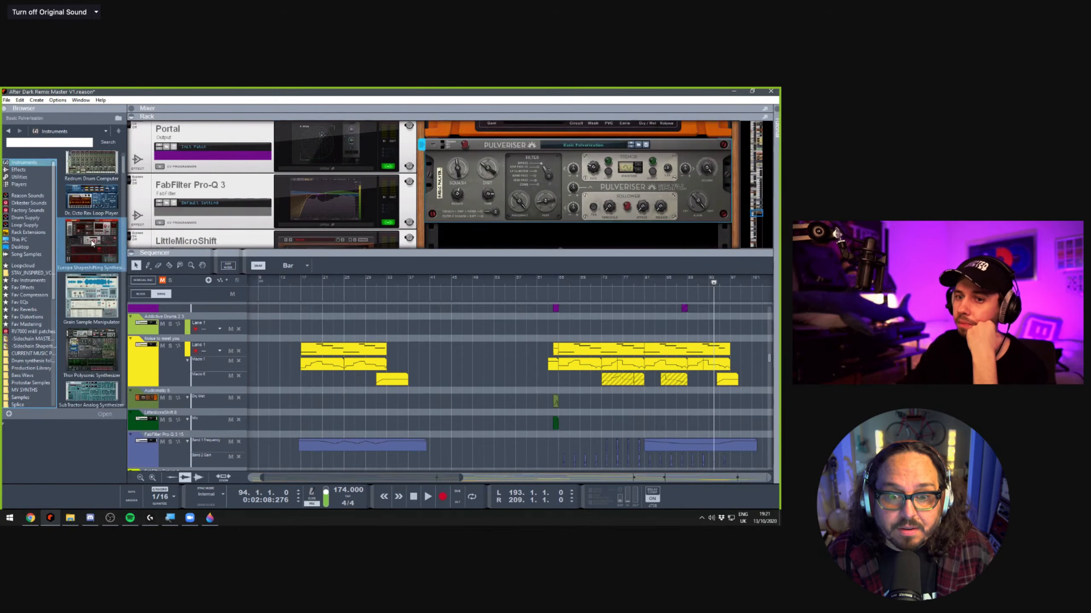
{"action": "scroll", "coordinate": [92, 244], "scroll_direction": "down", "scroll_amount": 1}
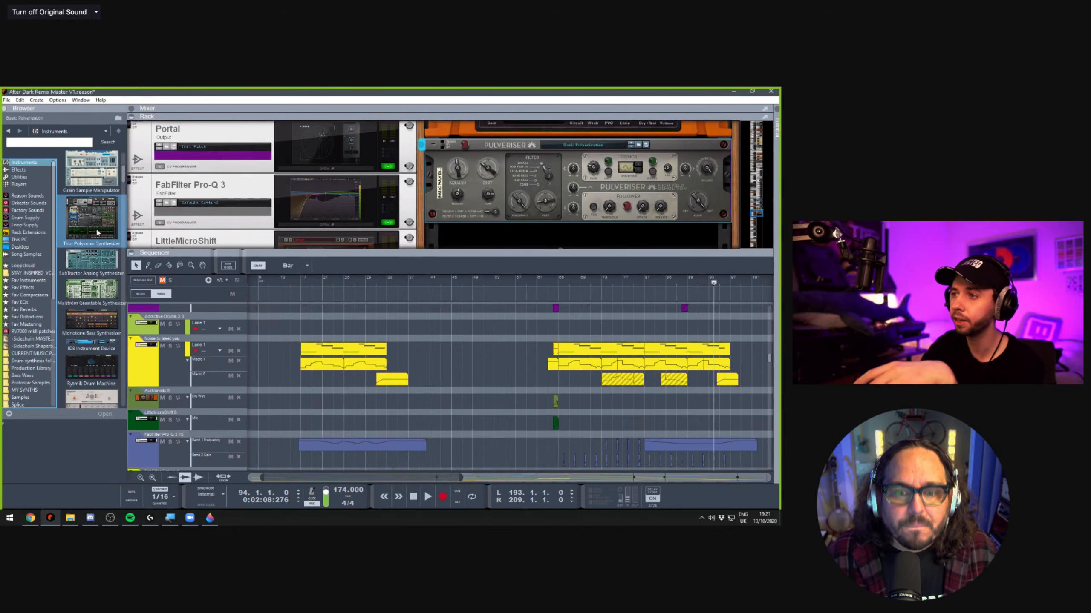
{"action": "left_click_drag", "start_coordinate": [473, 259], "coordinate": [467, 289]}
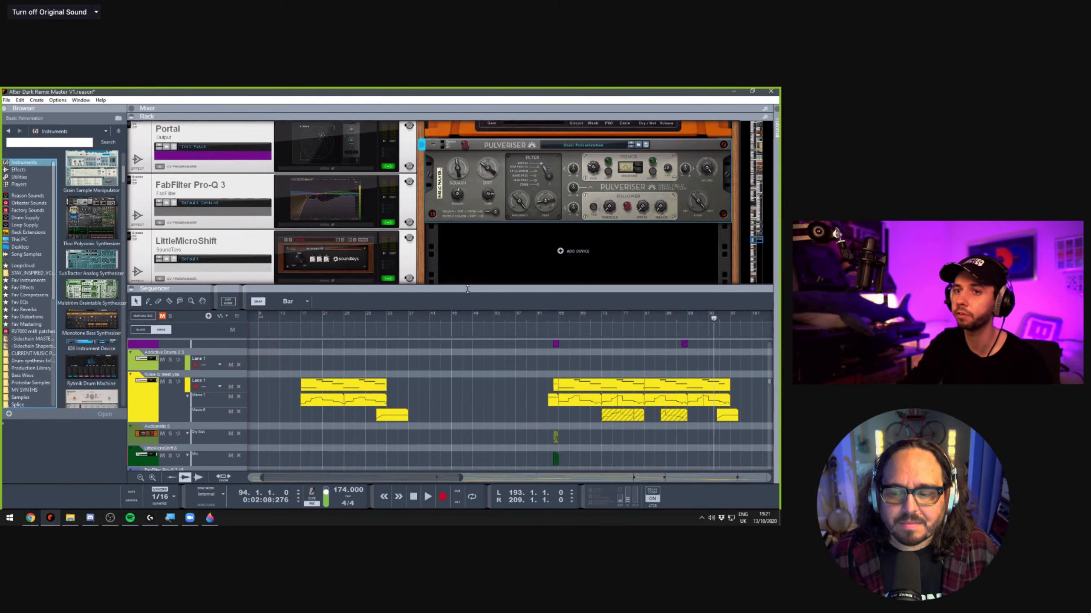
{"action": "scroll", "coordinate": [79, 236], "scroll_direction": "down", "scroll_amount": 5}
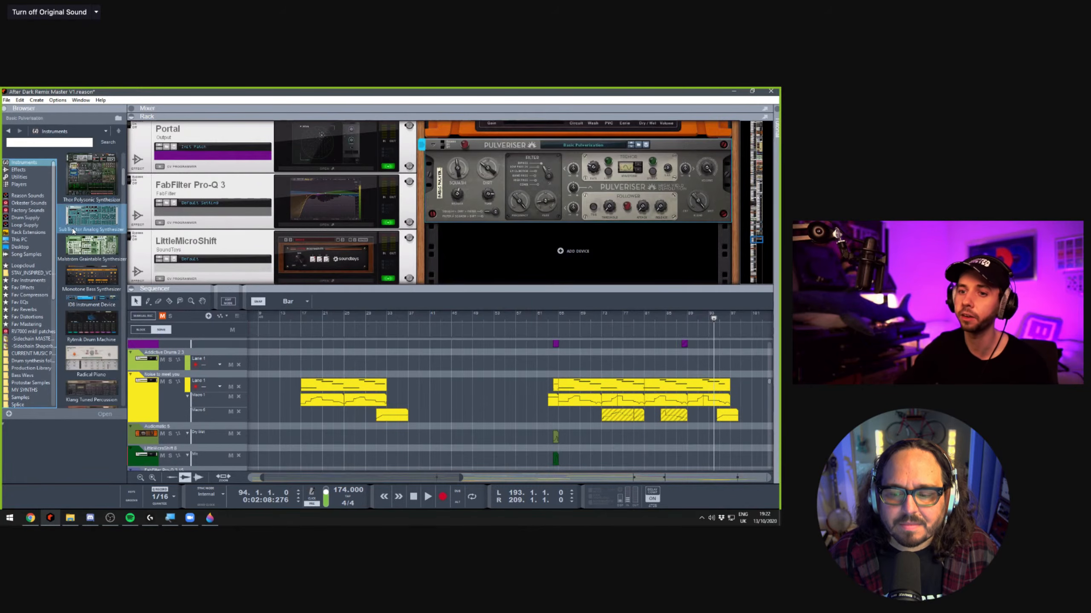
{"action": "scroll", "coordinate": [77, 236], "scroll_direction": "down", "scroll_amount": 2}
{"action": "scroll", "coordinate": [76, 244], "scroll_direction": "down", "scroll_amount": 6}
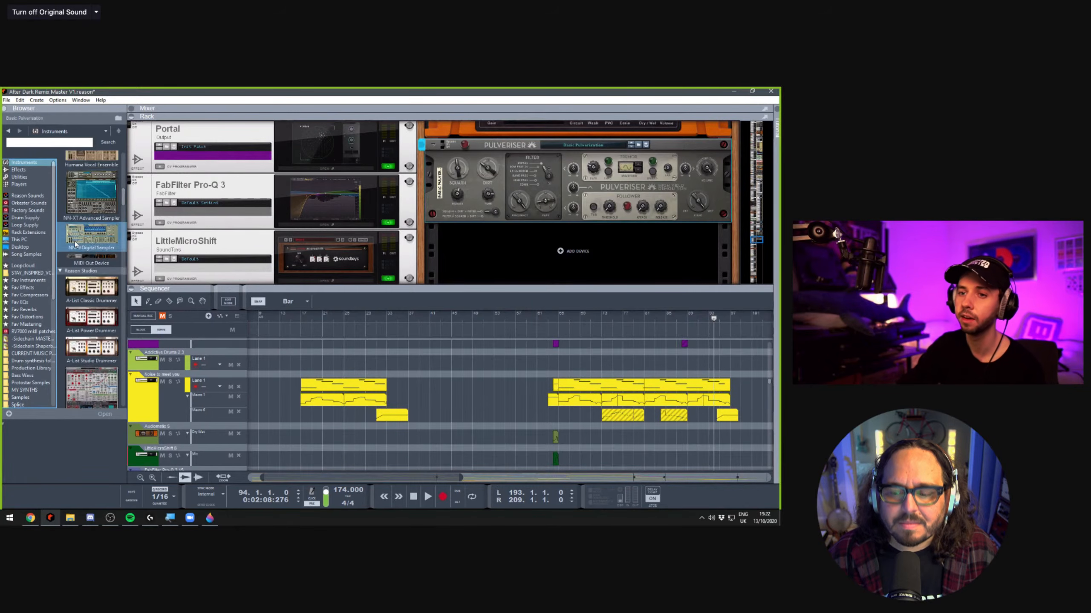
{"action": "scroll", "coordinate": [71, 246], "scroll_direction": "up", "scroll_amount": 15}
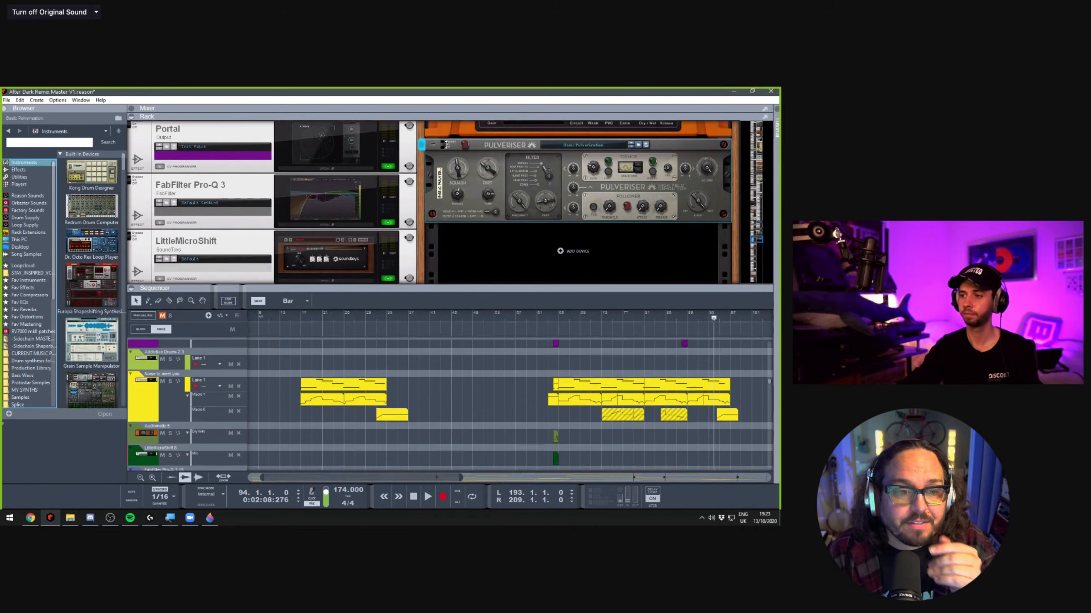
Maximize the sequencer and look over the song's arrangement of audio, automation and bass tracks
{"action": "key", "text": "F7"}
{"action": "scroll", "coordinate": [473, 284], "scroll_direction": "up", "scroll_amount": 15}
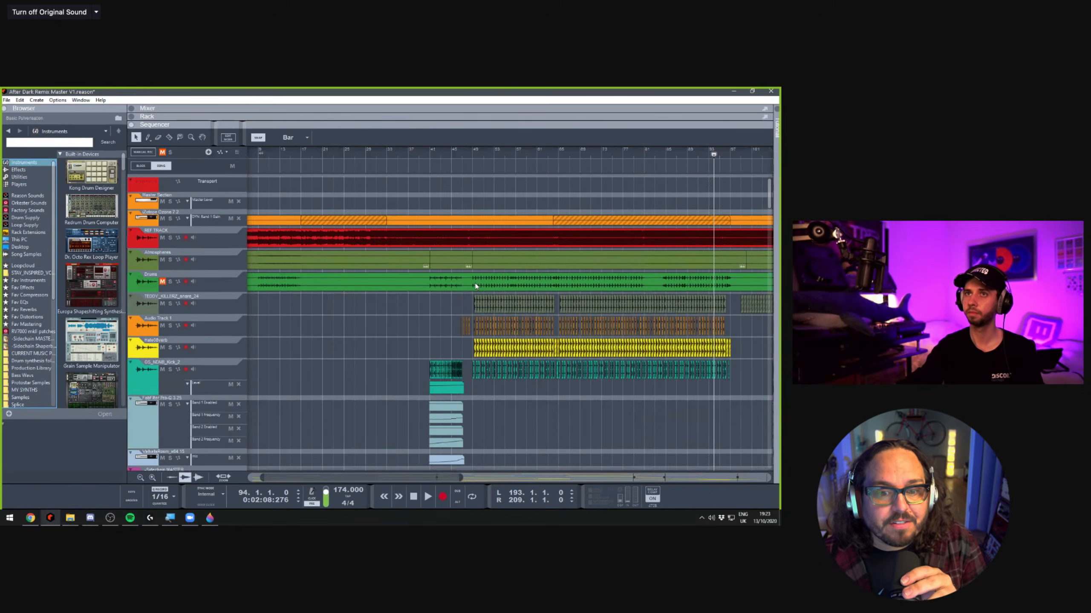
{"action": "scroll", "coordinate": [475, 286], "scroll_direction": "down", "scroll_amount": 4}
{"action": "scroll", "coordinate": [475, 286], "scroll_direction": "down", "scroll_amount": 9}
{"action": "scroll", "coordinate": [476, 286], "scroll_direction": "up", "scroll_amount": 8}
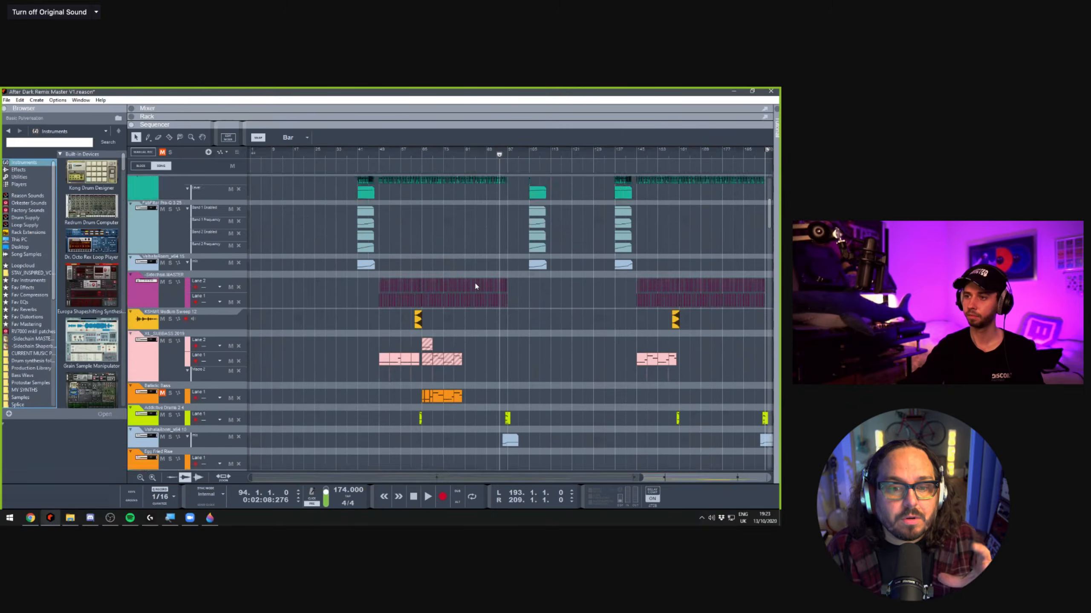
{"action": "scroll", "coordinate": [475, 286], "scroll_direction": "up", "scroll_amount": 4}
{"action": "scroll", "coordinate": [476, 286], "scroll_direction": "left", "scroll_amount": 2}
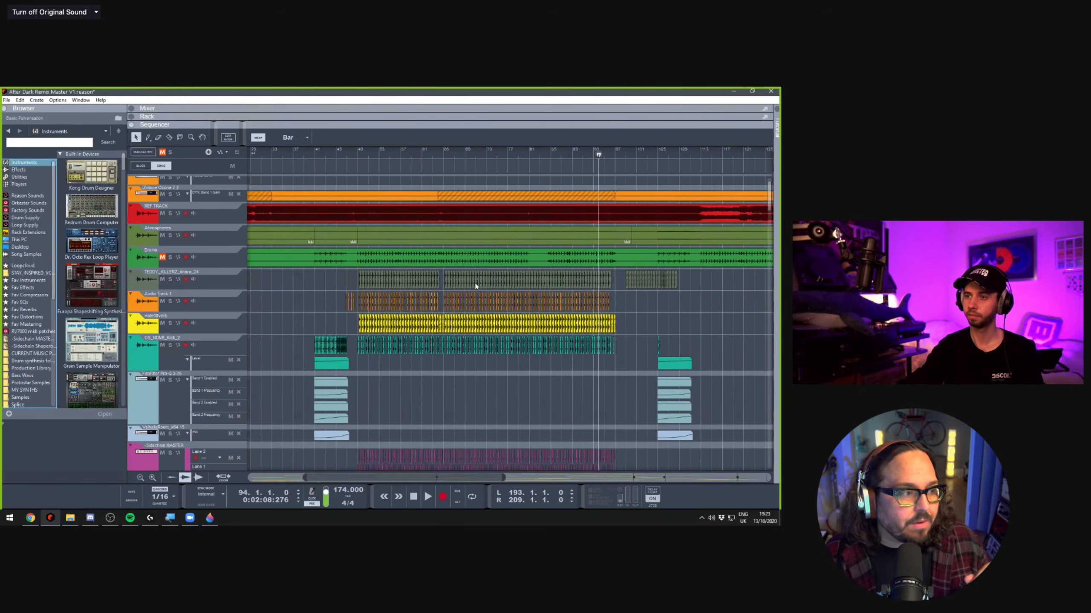
{"action": "scroll", "coordinate": [475, 287], "scroll_direction": "down", "scroll_amount": 4}
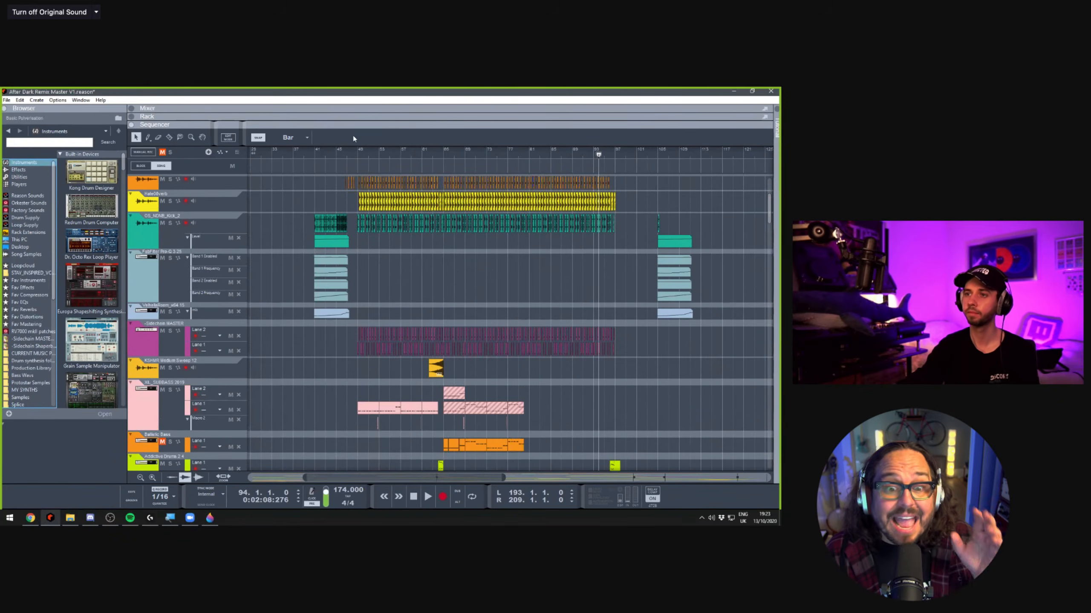
Restore the split view of rack and sequencer and select the TEDDY_KILLERZ_snare_24 track
{"action": "key", "text": "F7"}
{"action": "scroll", "coordinate": [328, 334], "scroll_direction": "up", "scroll_amount": 5}
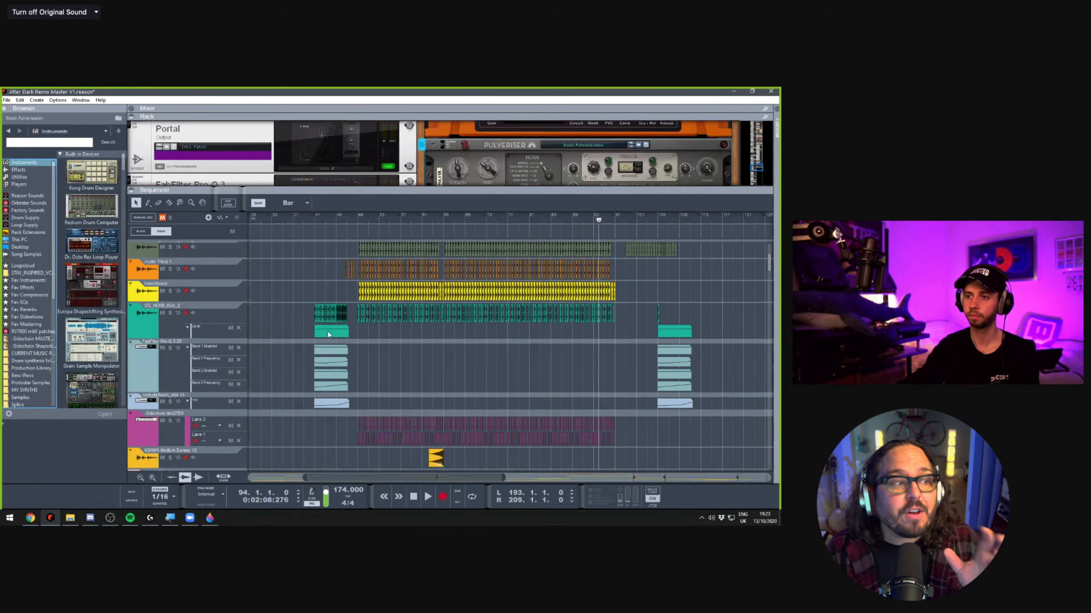
{"action": "left_click", "coordinate": [206, 344]}
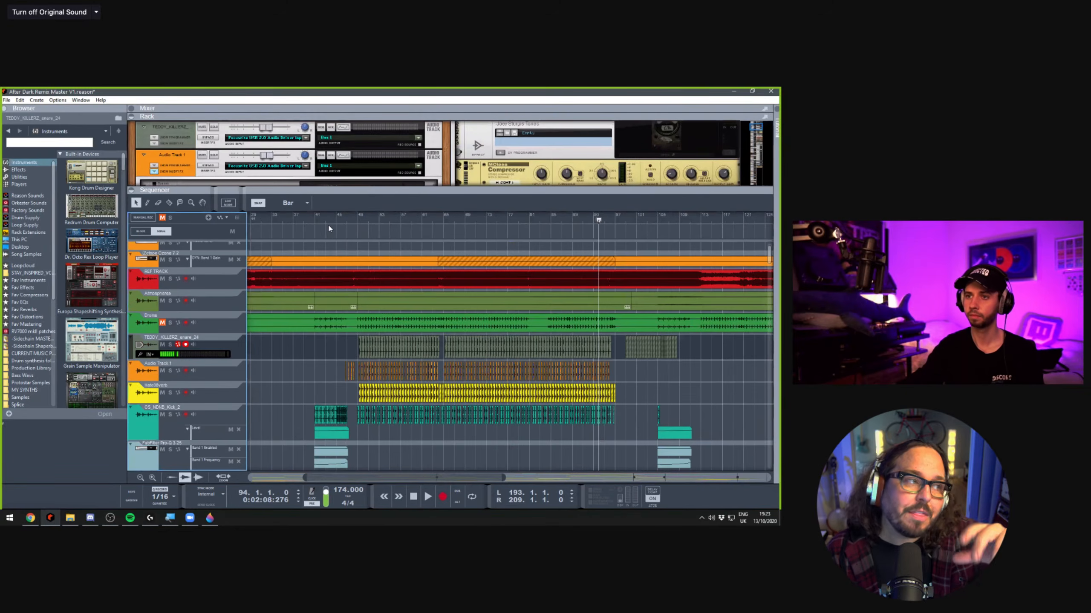
{"action": "scroll", "coordinate": [330, 227], "scroll_direction": "down", "scroll_amount": 4}
{"action": "scroll", "coordinate": [329, 279], "scroll_direction": "down", "scroll_amount": 3}
{"action": "scroll", "coordinate": [320, 170], "scroll_direction": "down", "scroll_amount": 3}
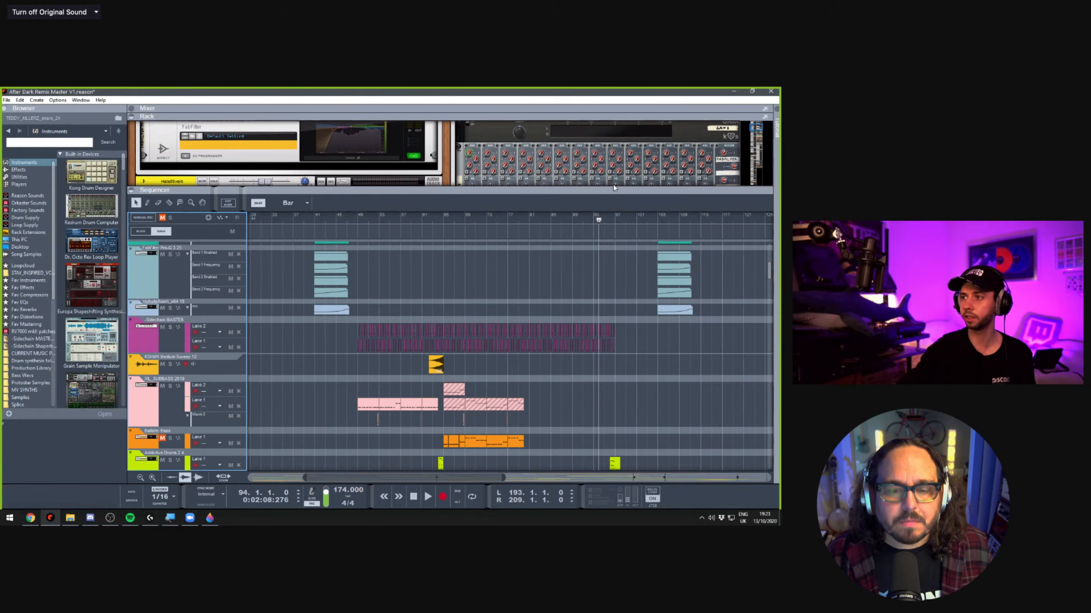
Enlarge the rack area and return to the Pulveriser at the end of the Thor effects chain
{"action": "left_click_drag", "start_coordinate": [627, 266], "coordinate": [627, 319]}
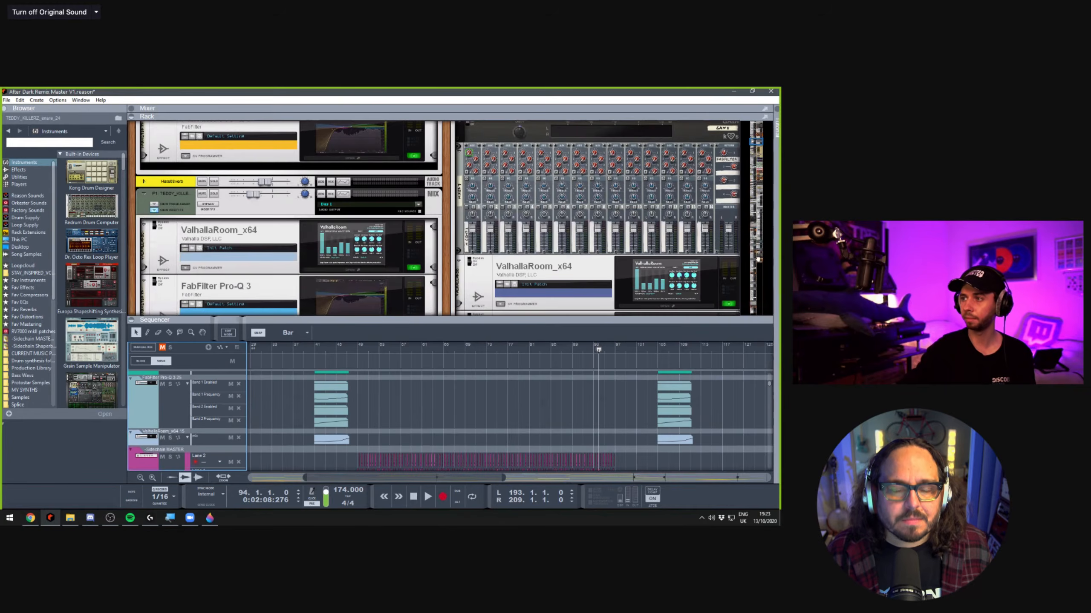
{"action": "left_click", "coordinate": [756, 259]}
{"action": "scroll", "coordinate": [574, 261], "scroll_direction": "down", "scroll_amount": 10}
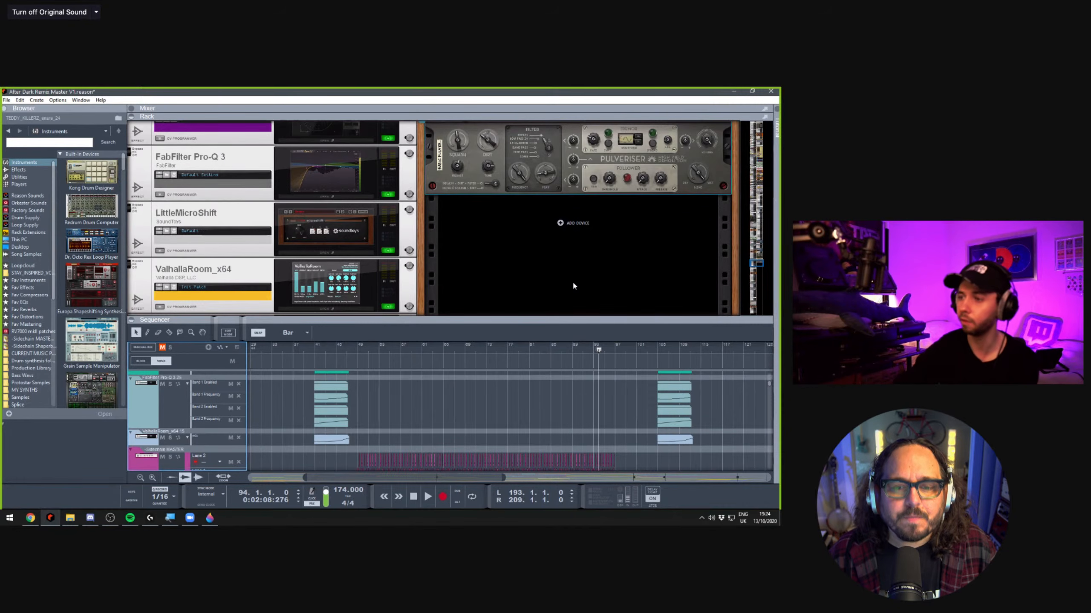
Enlarge the sequencer area and move the playhead to bar 65, where the second group of bass clips starts
{"action": "left_click_drag", "start_coordinate": [519, 321], "coordinate": [519, 206]}
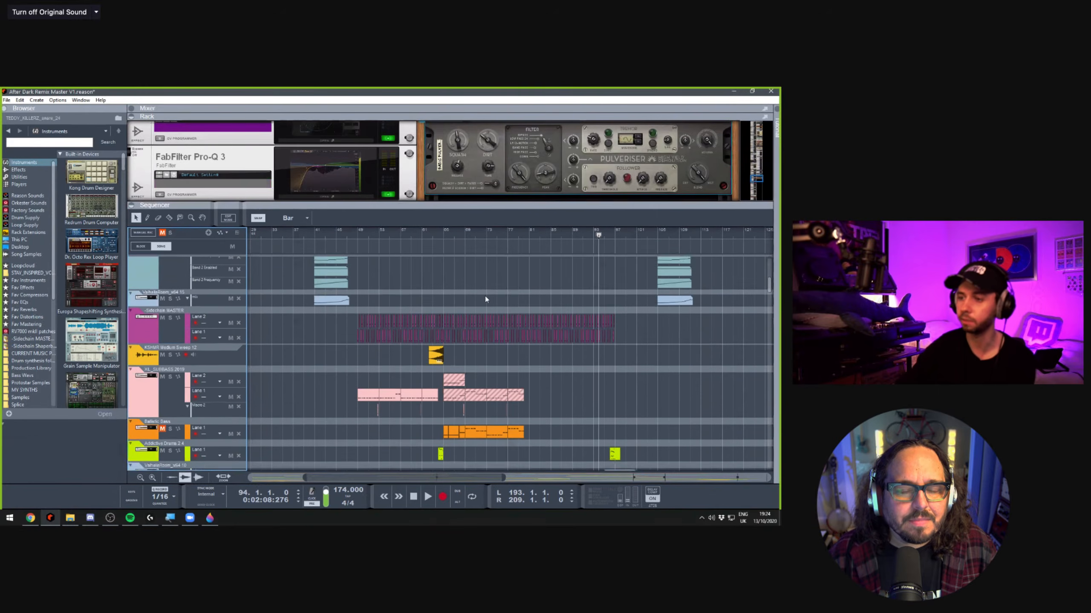
{"action": "scroll", "coordinate": [488, 299], "scroll_direction": "down", "scroll_amount": 3}
{"action": "scroll", "coordinate": [487, 299], "scroll_direction": "down", "scroll_amount": 5}
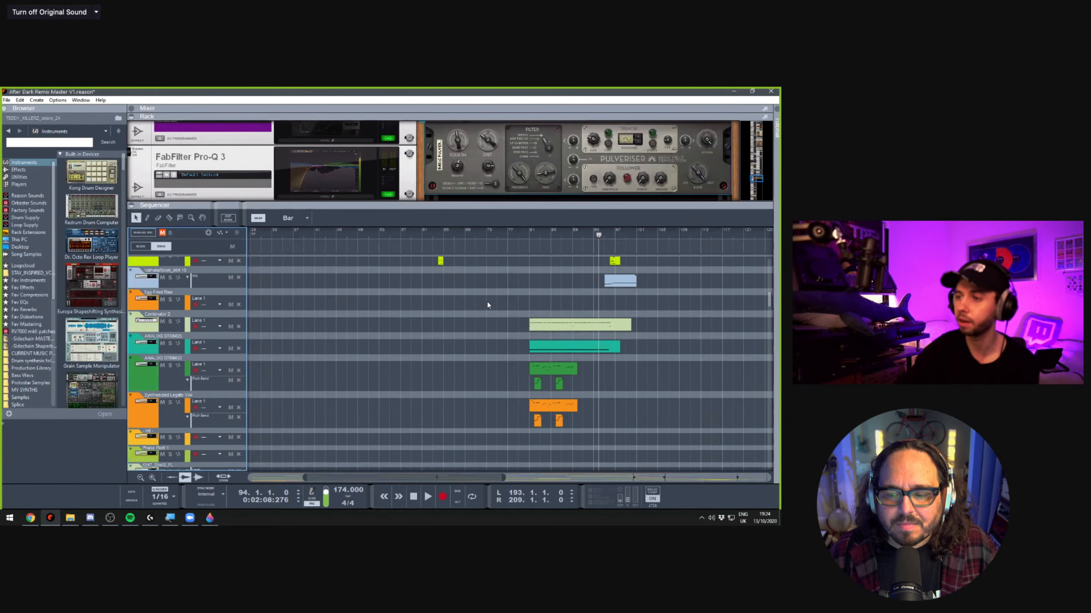
{"action": "scroll", "coordinate": [488, 301], "scroll_direction": "up", "scroll_amount": 4}
{"action": "left_click", "coordinate": [442, 233]}
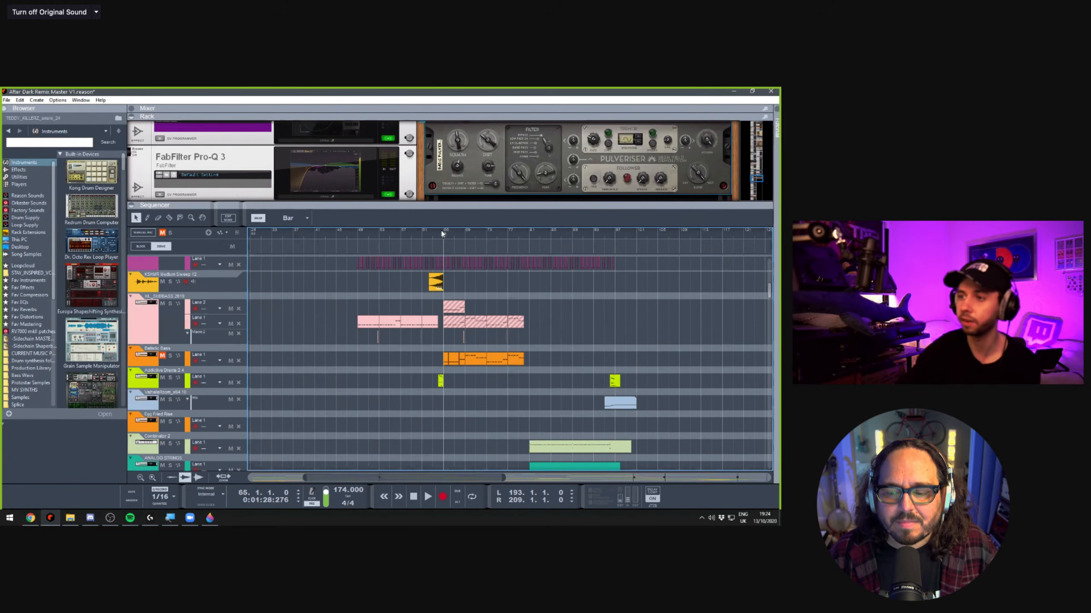
Look over the arrangement's drum, kick, sidechain, automation, bass and synth tracks around bar 65
{"action": "scroll", "coordinate": [434, 344], "scroll_direction": "up", "scroll_amount": 5}
{"action": "scroll", "coordinate": [433, 360], "scroll_direction": "up", "scroll_amount": 5}
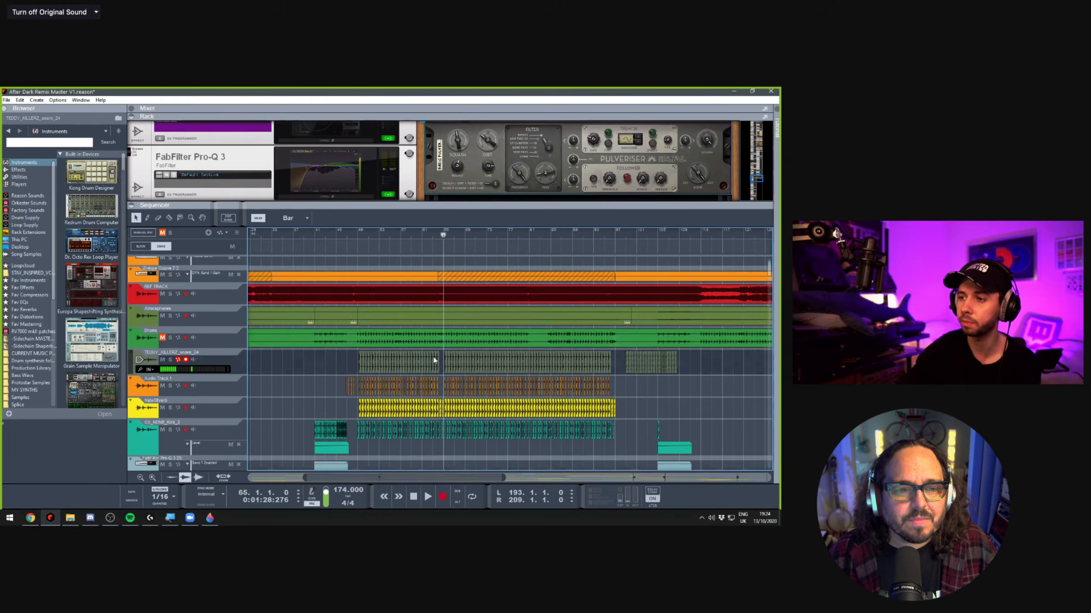
{"action": "scroll", "coordinate": [433, 360], "scroll_direction": "down", "scroll_amount": 5}
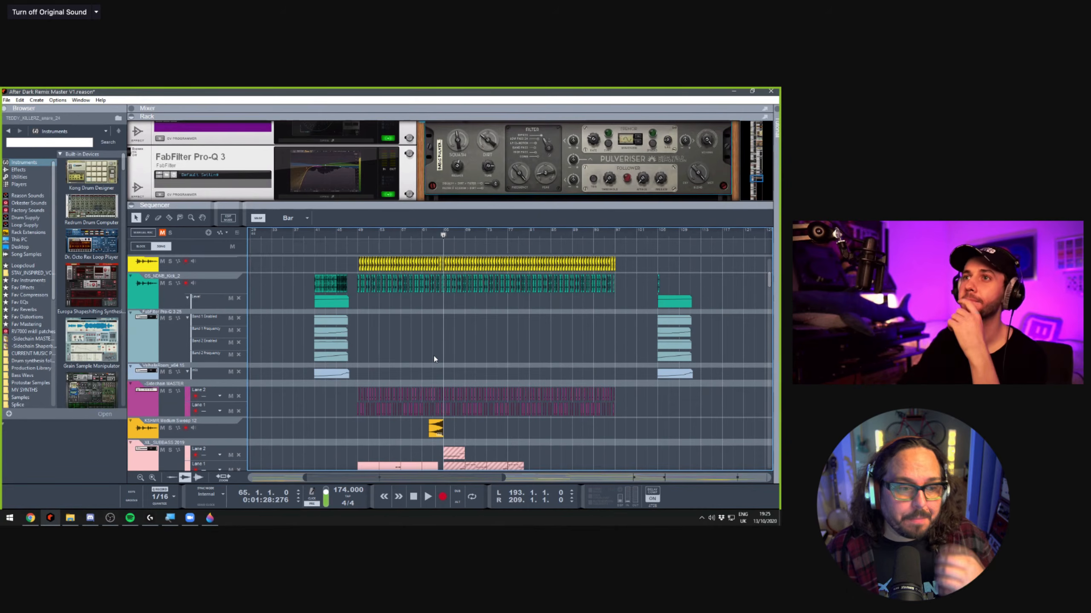
{"action": "scroll", "coordinate": [423, 337], "scroll_direction": "down", "scroll_amount": 3}
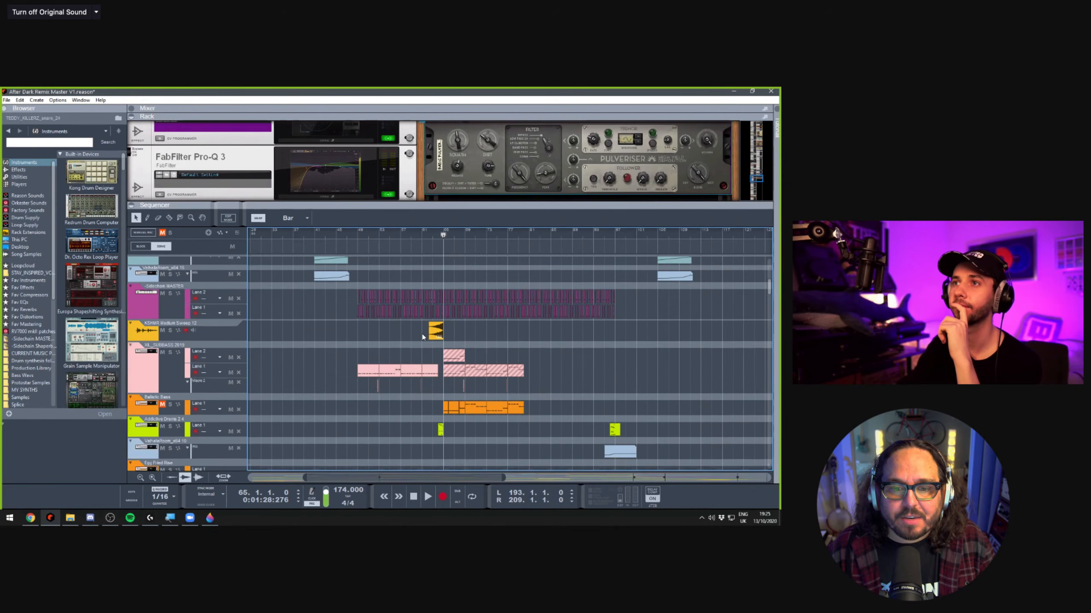
{"action": "scroll", "coordinate": [423, 337], "scroll_direction": "down", "scroll_amount": 4}
{"action": "scroll", "coordinate": [414, 322], "scroll_direction": "up", "scroll_amount": 10}
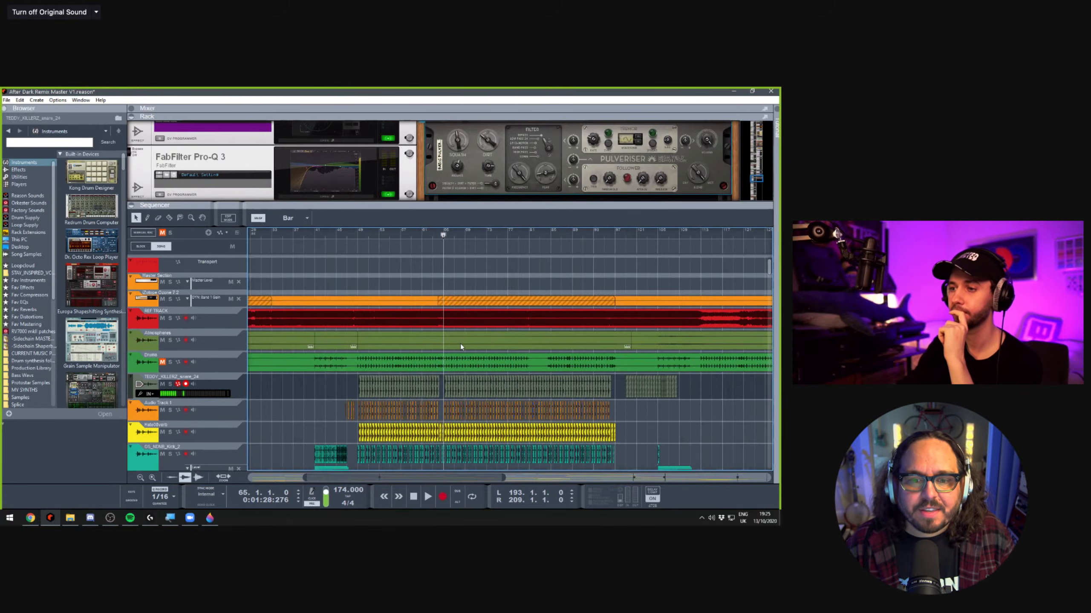
{"action": "scroll", "coordinate": [459, 344], "scroll_direction": "down", "scroll_amount": 5}
{"action": "scroll", "coordinate": [451, 343], "scroll_direction": "down", "scroll_amount": 10}
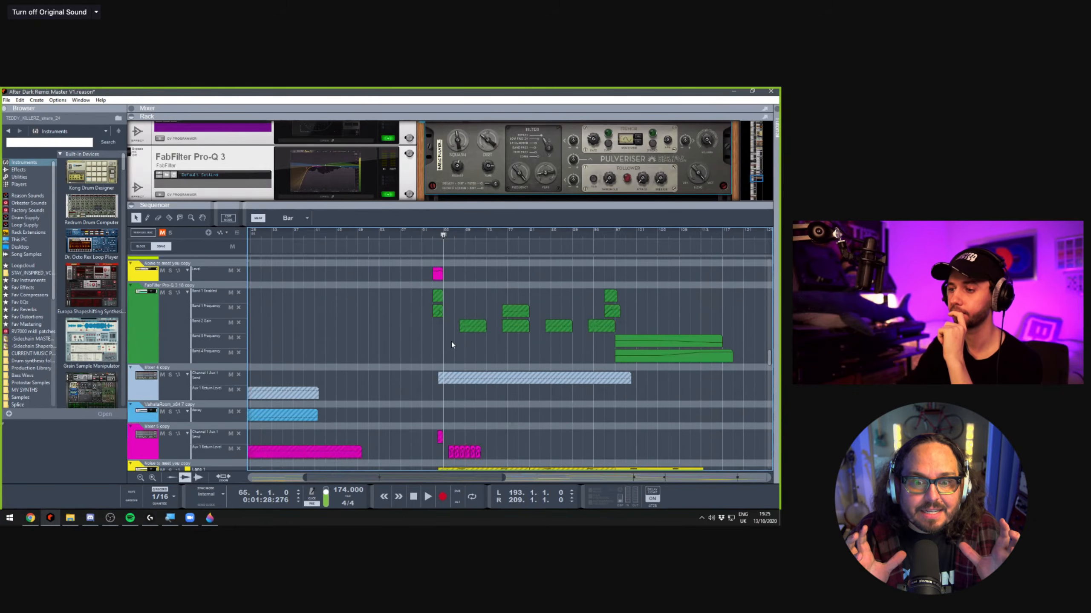
{"action": "scroll", "coordinate": [452, 344], "scroll_direction": "down", "scroll_amount": 5}
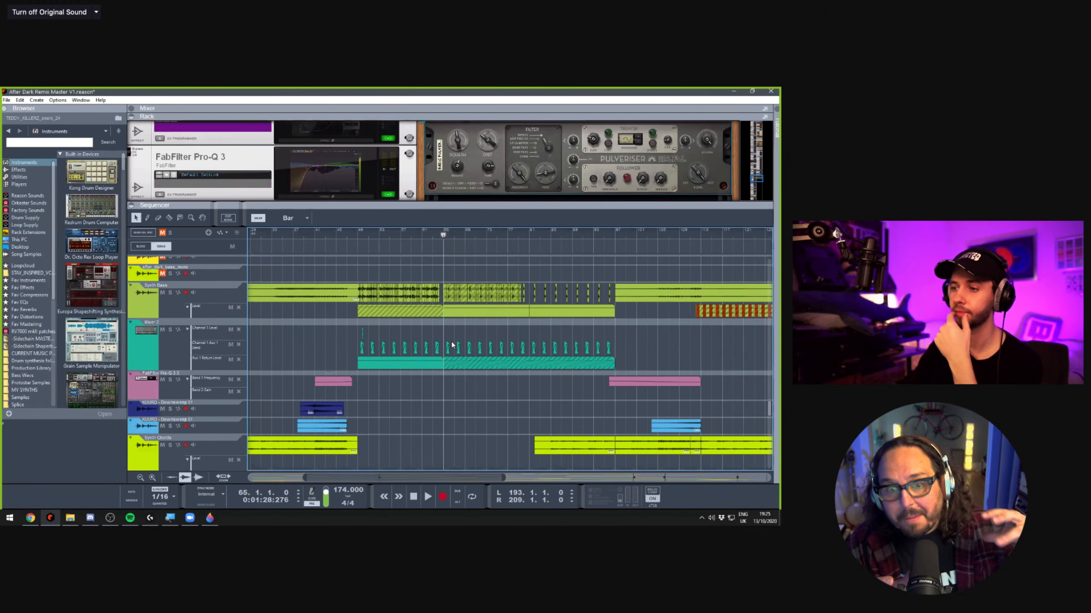
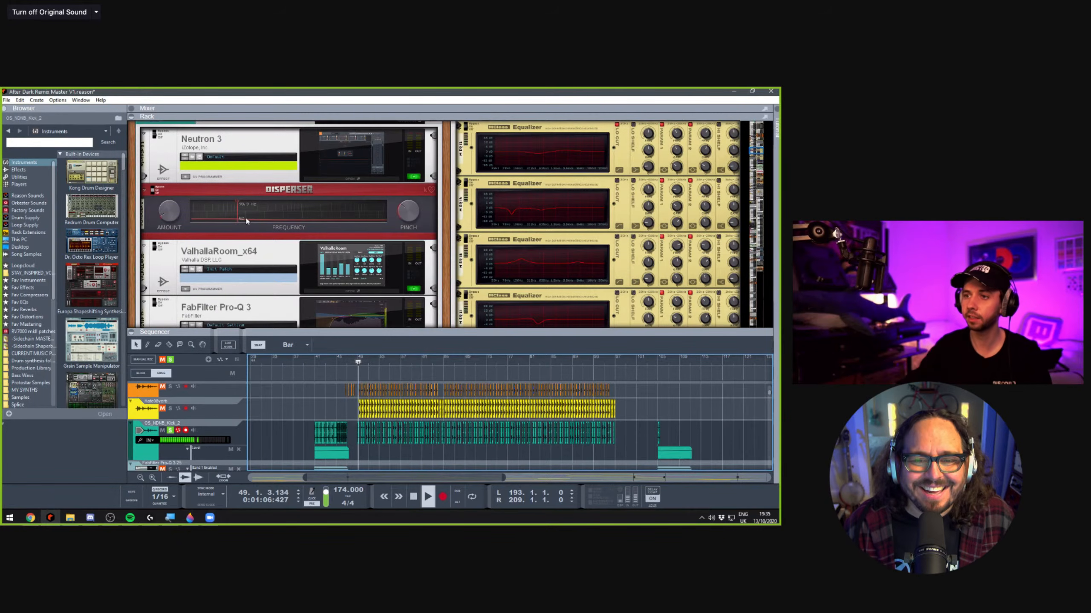
Open the Neutron 3 insert on the DS_NDNB_Kick_2 channel for a brief look and close it
{"action": "scroll", "coordinate": [259, 226], "scroll_direction": "up", "scroll_amount": 1}
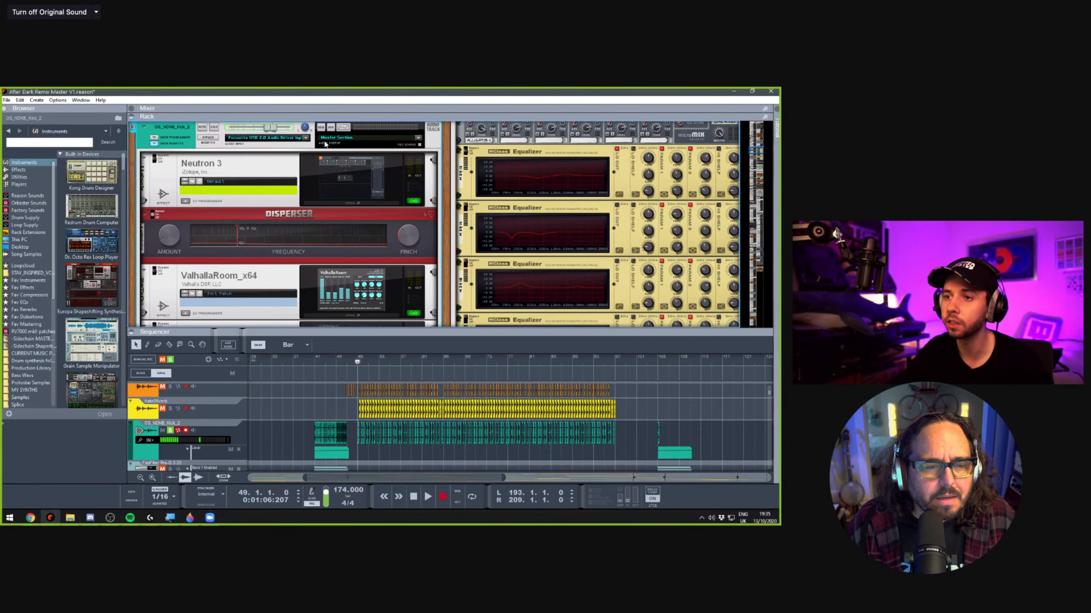
{"action": "left_click", "coordinate": [343, 177]}
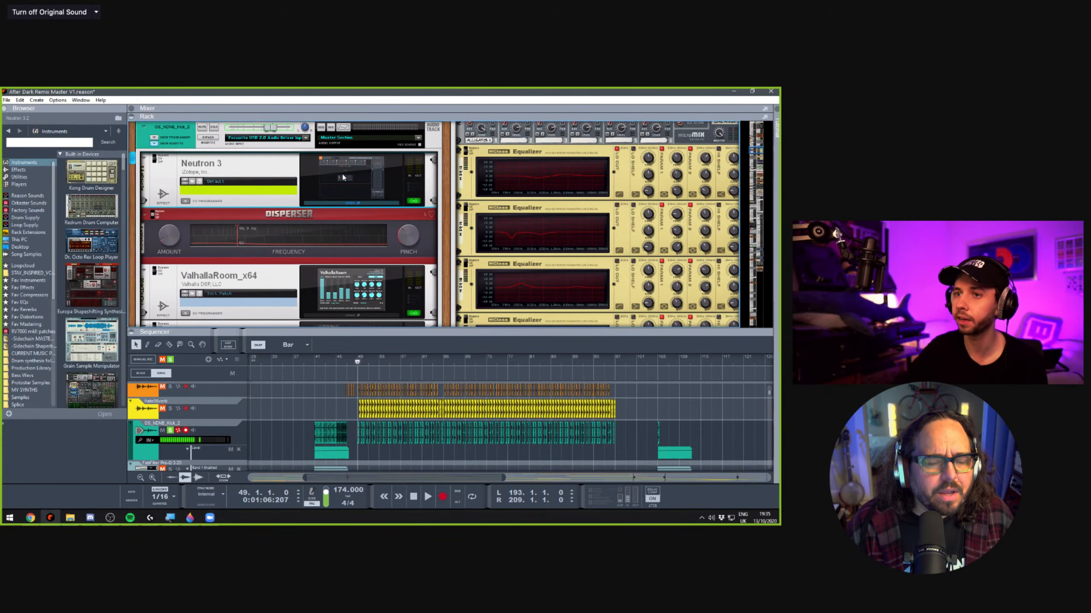
{"action": "double_click", "coordinate": [232, 164]}
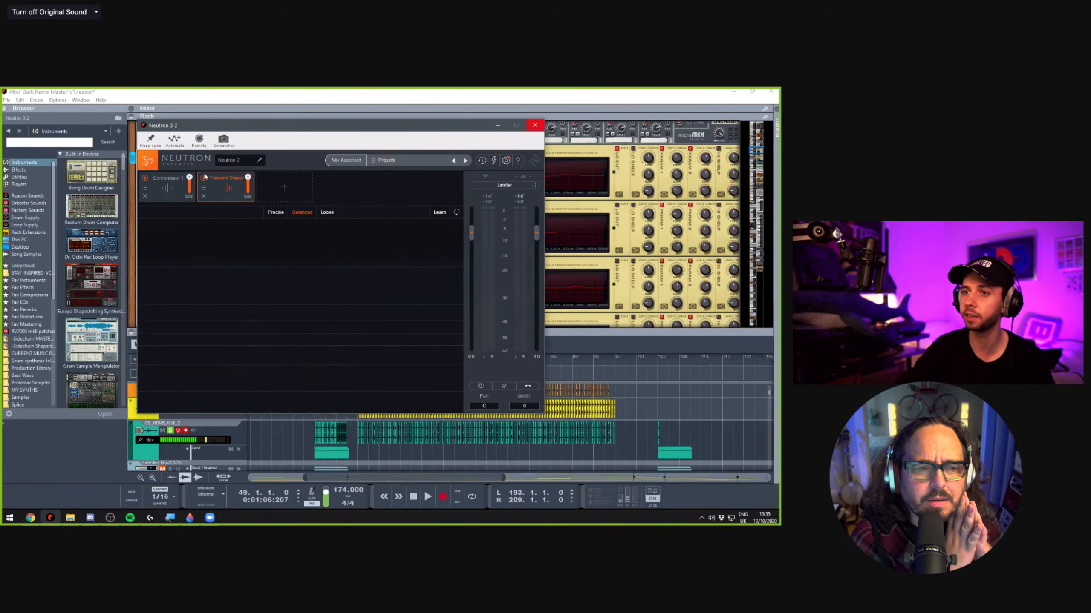
{"action": "left_click", "coordinate": [535, 125]}
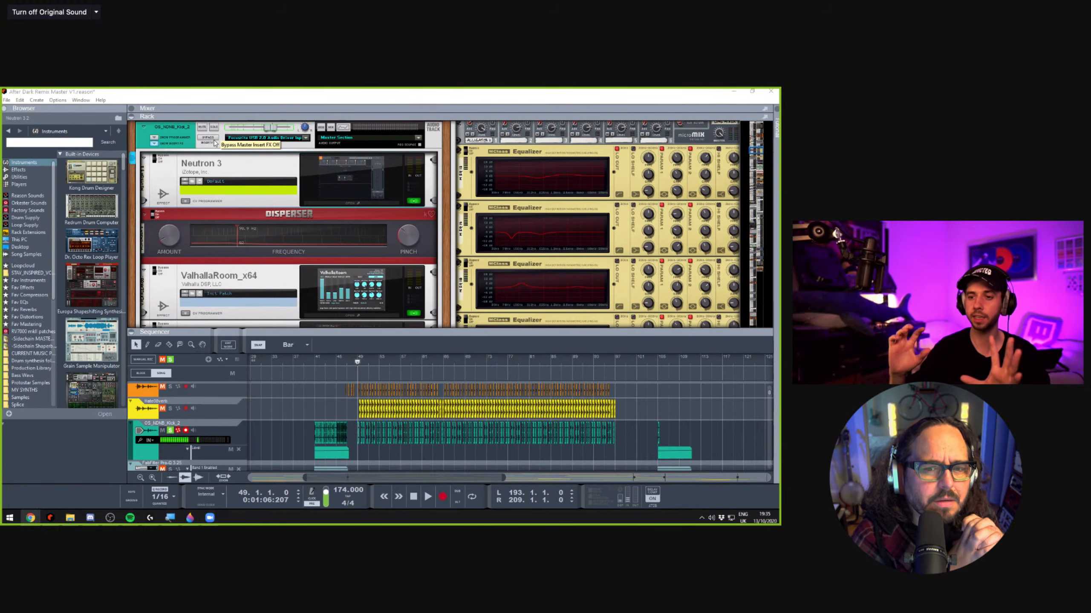
Unsolo the kick track and toggle its insert effects bypass to compare the sound with and without processing
{"action": "left_click", "coordinate": [214, 141]}
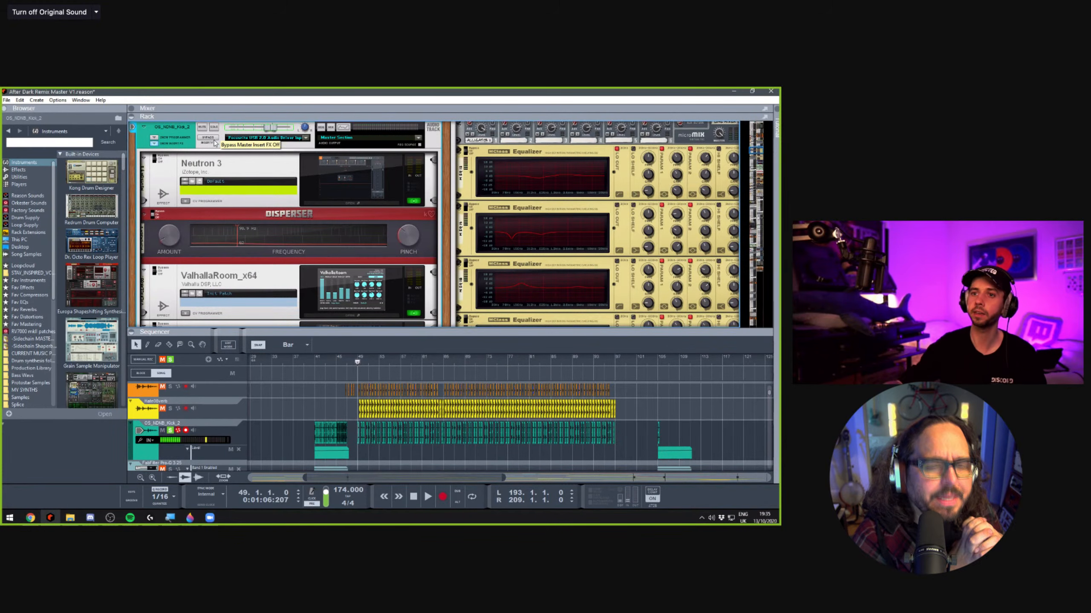
{"action": "left_click", "coordinate": [171, 431]}
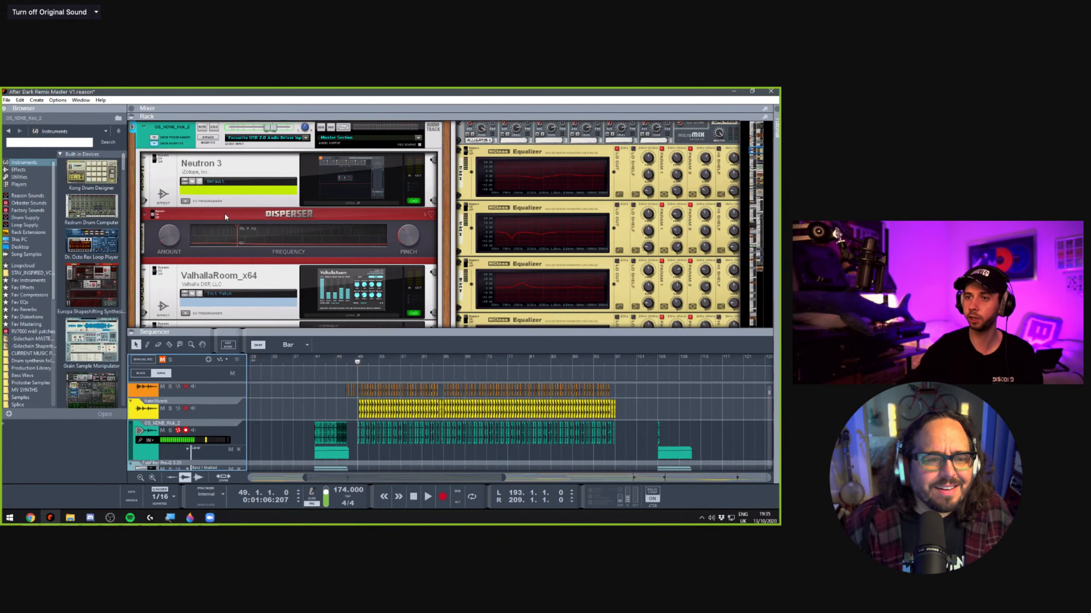
{"action": "left_click", "coordinate": [214, 139]}
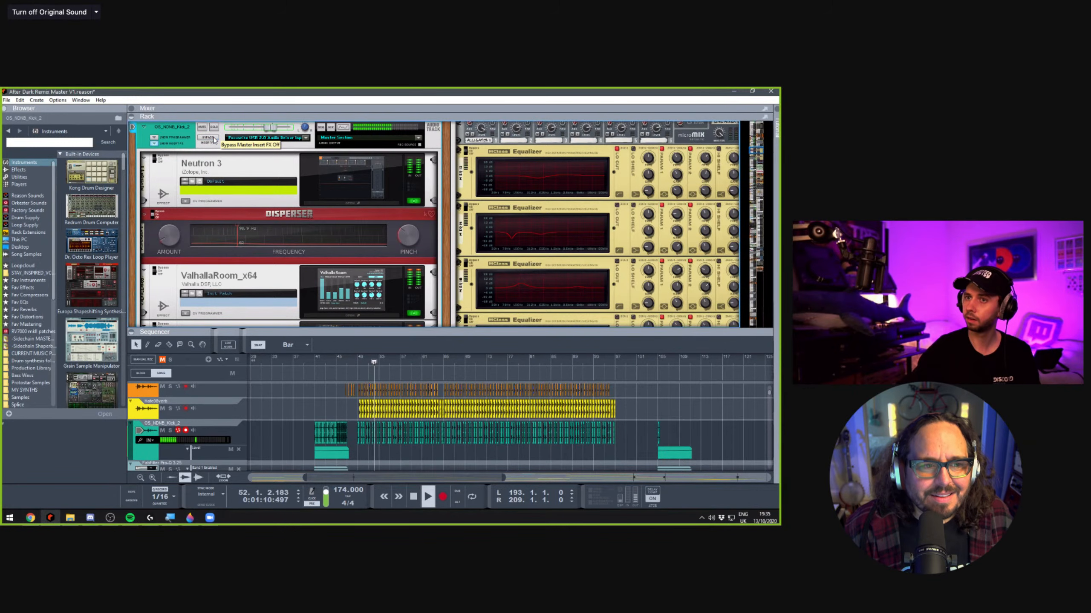
Open the kick's Neutron 3 and examine the Transient Shaper's attack and sustain settings in the low, mid and high bands
{"action": "left_click", "coordinate": [361, 175]}
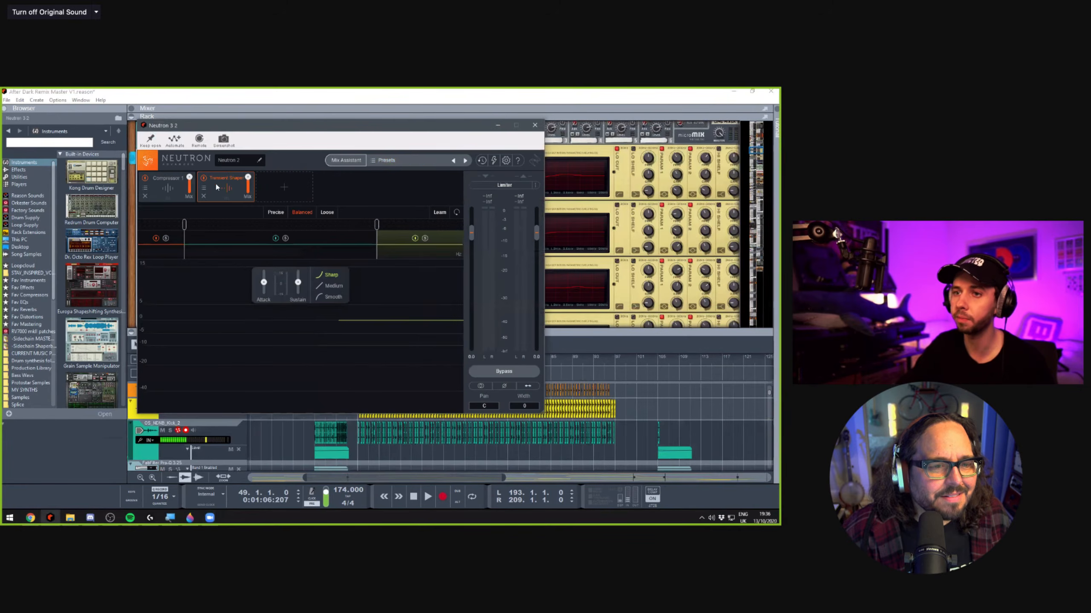
{"action": "left_click", "coordinate": [167, 188]}
{"action": "left_click", "coordinate": [237, 194]}
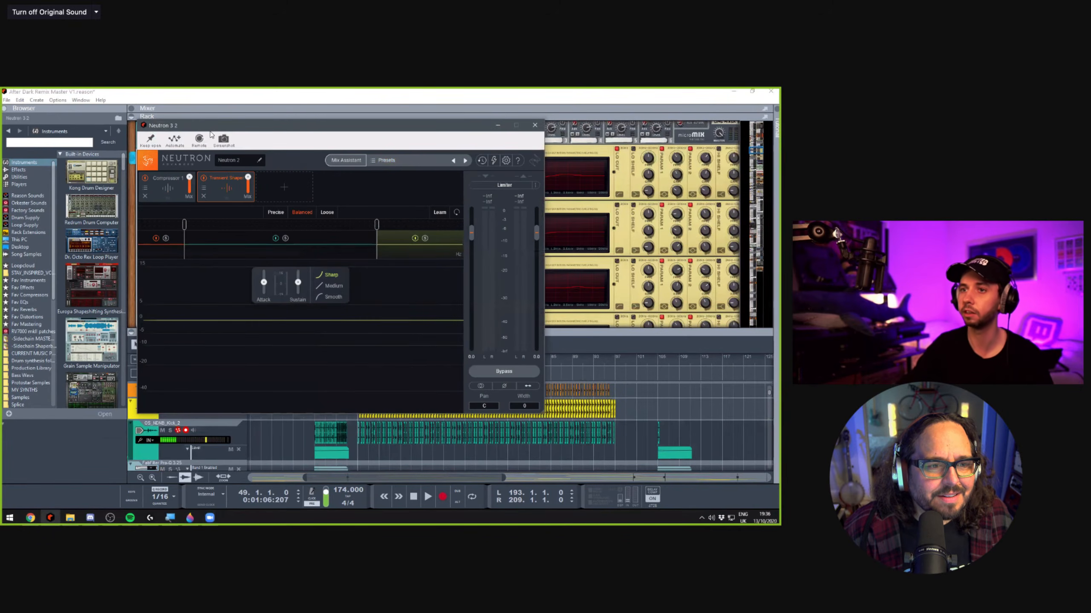
{"action": "left_click_drag", "start_coordinate": [218, 129], "coordinate": [410, 123]}
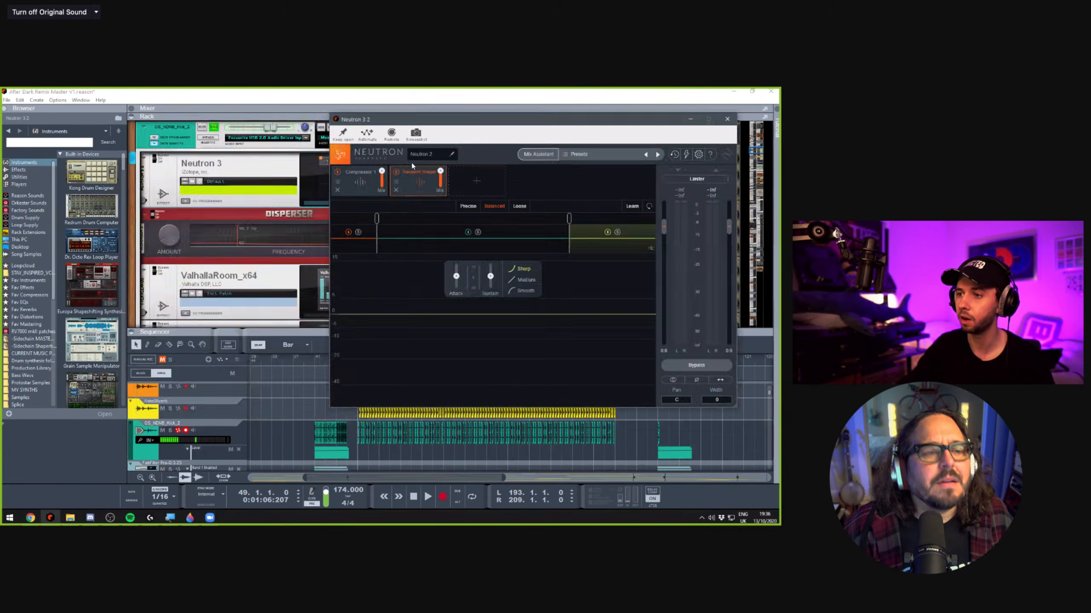
{"action": "left_click", "coordinate": [445, 251]}
{"action": "left_click", "coordinate": [351, 252]}
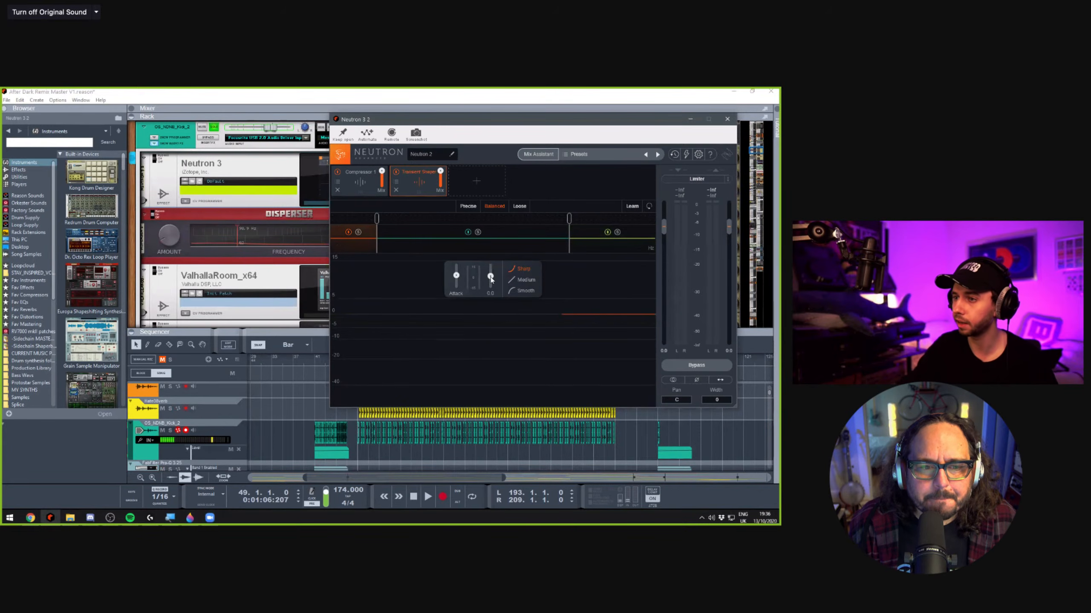
{"action": "left_click", "coordinate": [599, 236]}
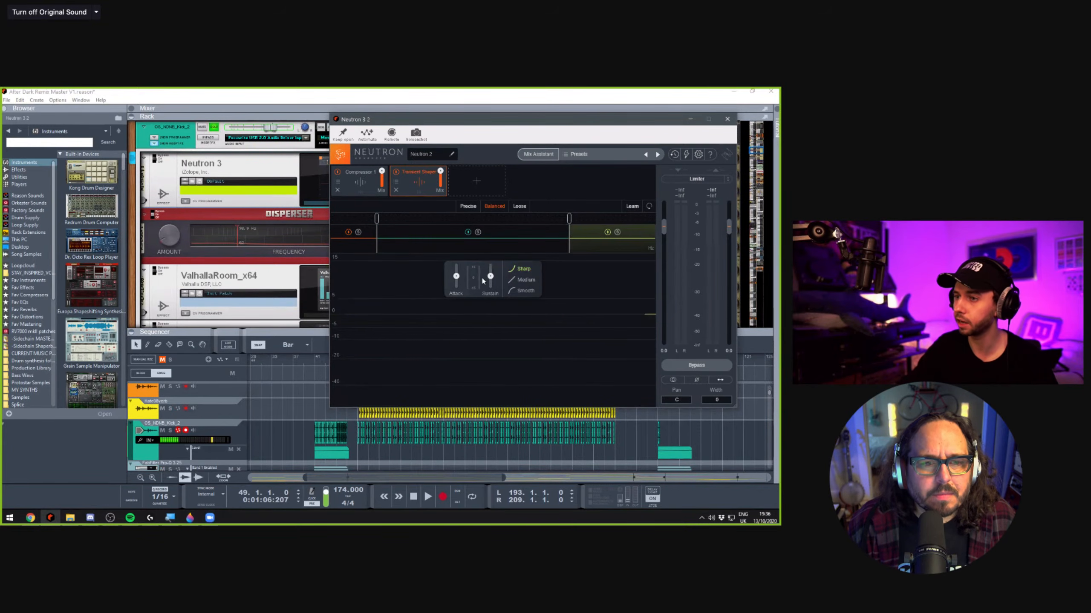
Examine Neutron's compressor settings, including the low band, and close the plugin window
{"action": "left_click", "coordinate": [373, 191]}
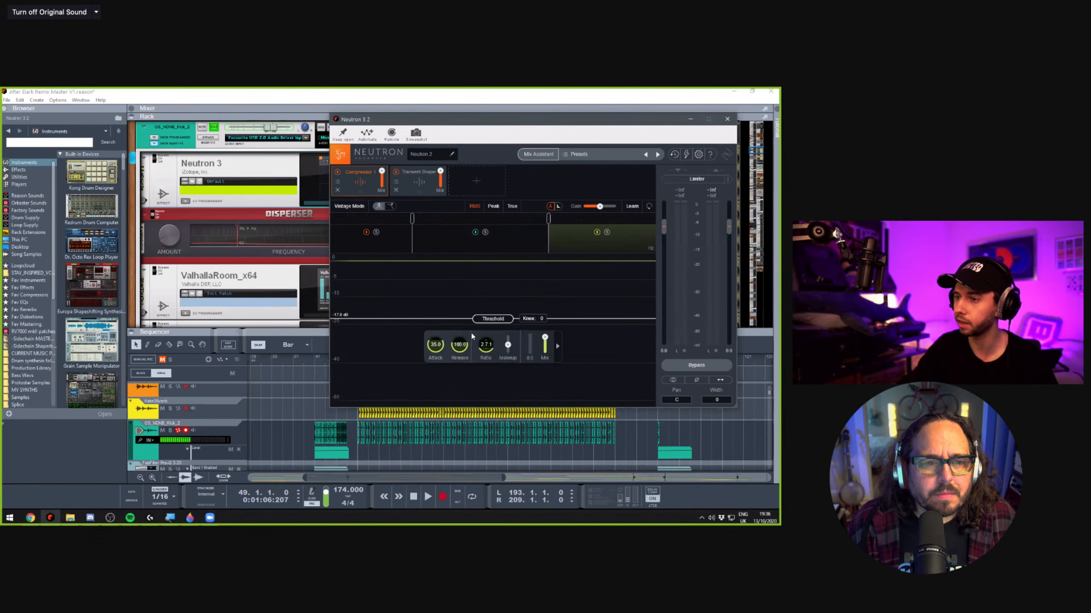
{"action": "left_click", "coordinate": [406, 234]}
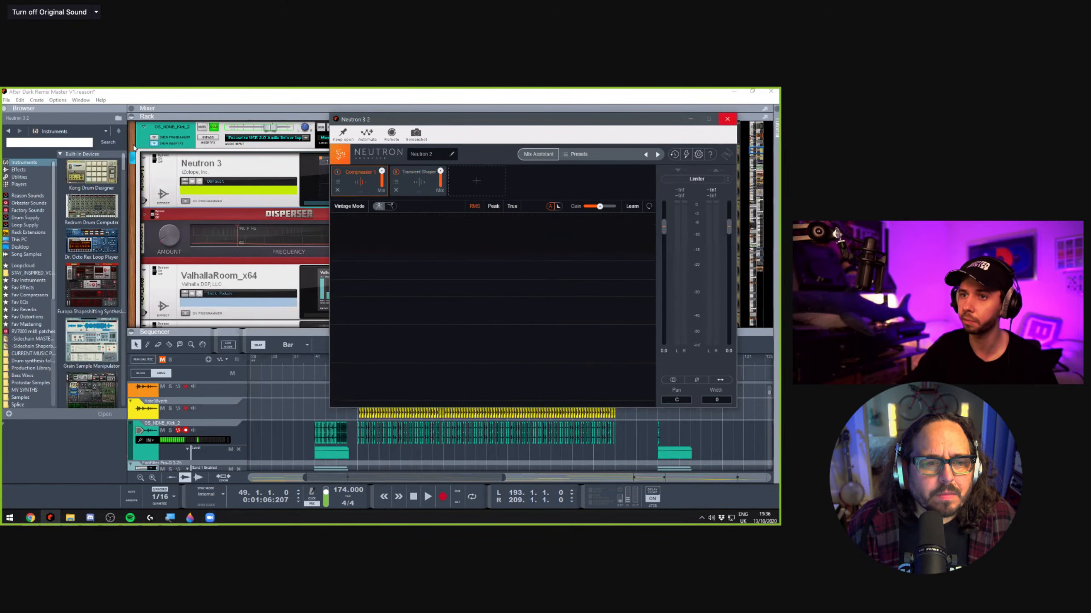
{"action": "left_click", "coordinate": [726, 119]}
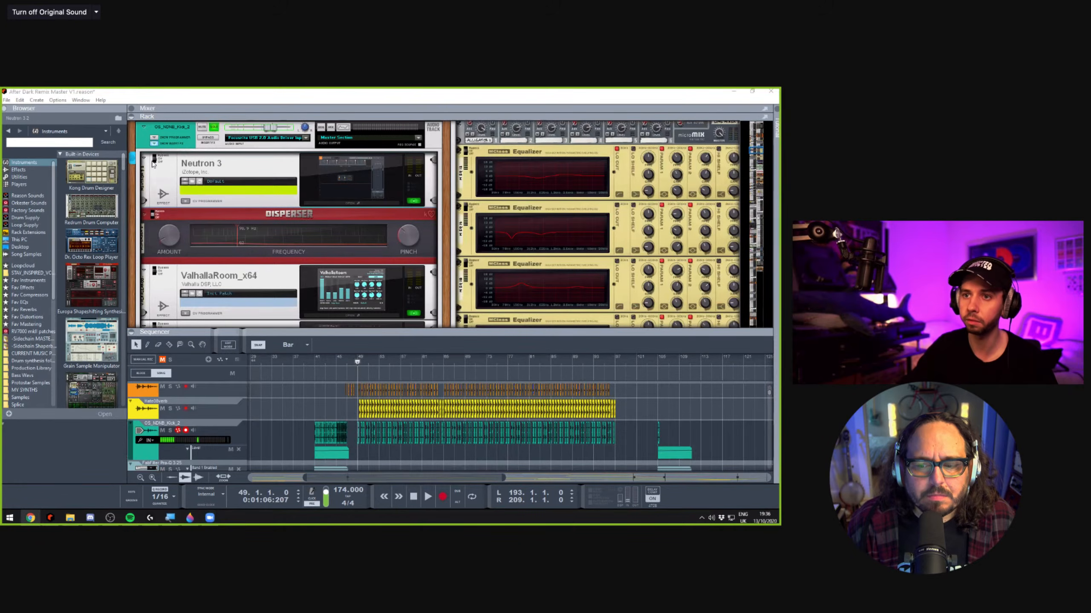
Bypass the Neutron 3, Disperser, ValhallaRoom and FabFilter Pro-Q 3 inserts on the kick channel
{"action": "left_click", "coordinate": [152, 217]}
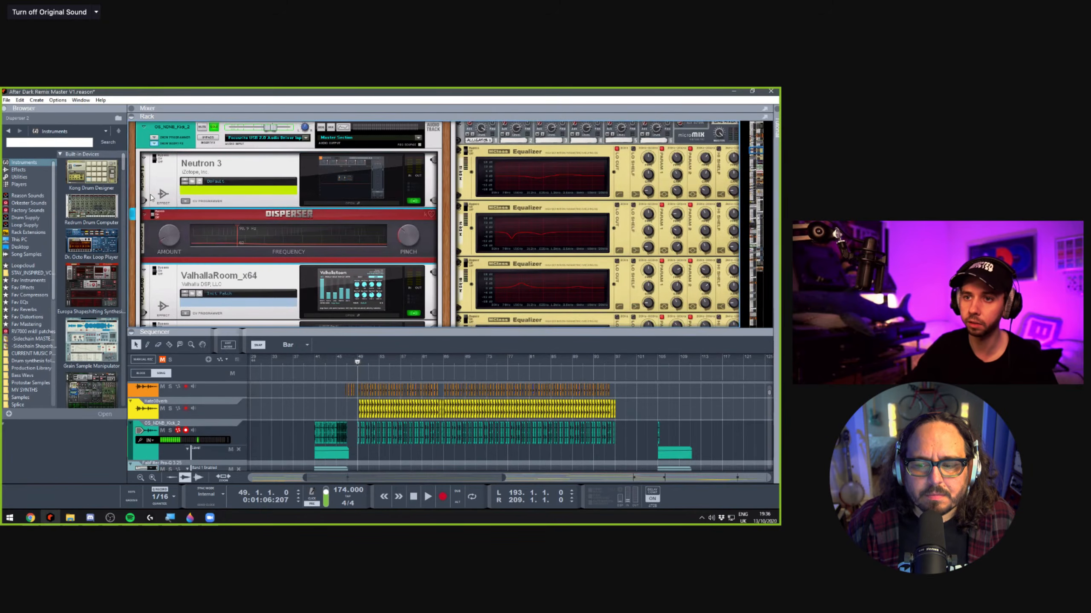
{"action": "left_click", "coordinate": [162, 171]}
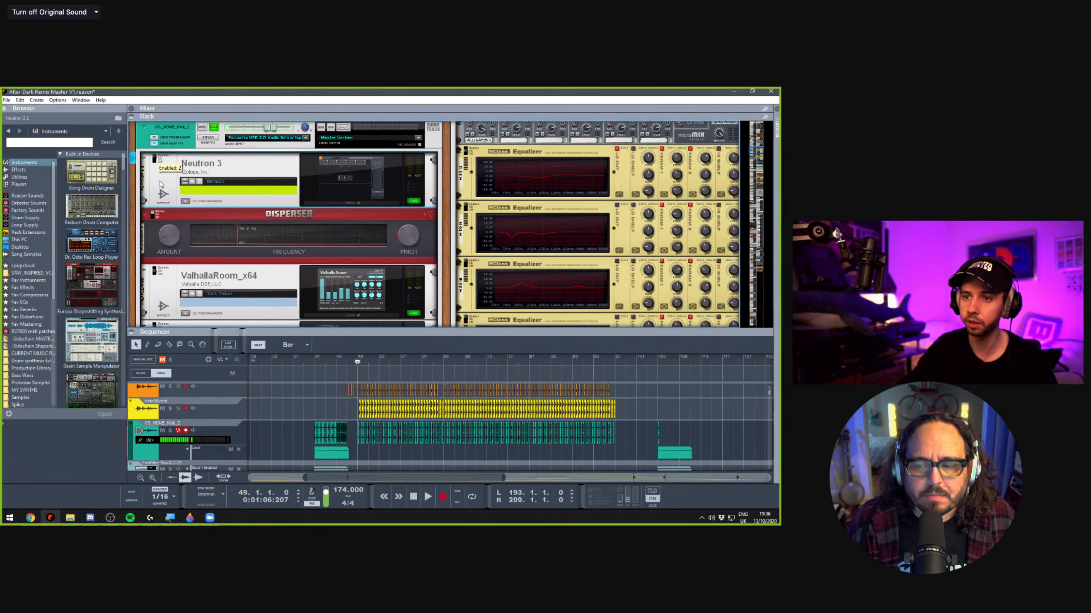
{"action": "scroll", "coordinate": [159, 221], "scroll_direction": "down", "scroll_amount": 2}
{"action": "left_click", "coordinate": [158, 221]}
{"action": "scroll", "coordinate": [159, 241], "scroll_direction": "down", "scroll_amount": 2}
{"action": "left_click", "coordinate": [156, 232]}
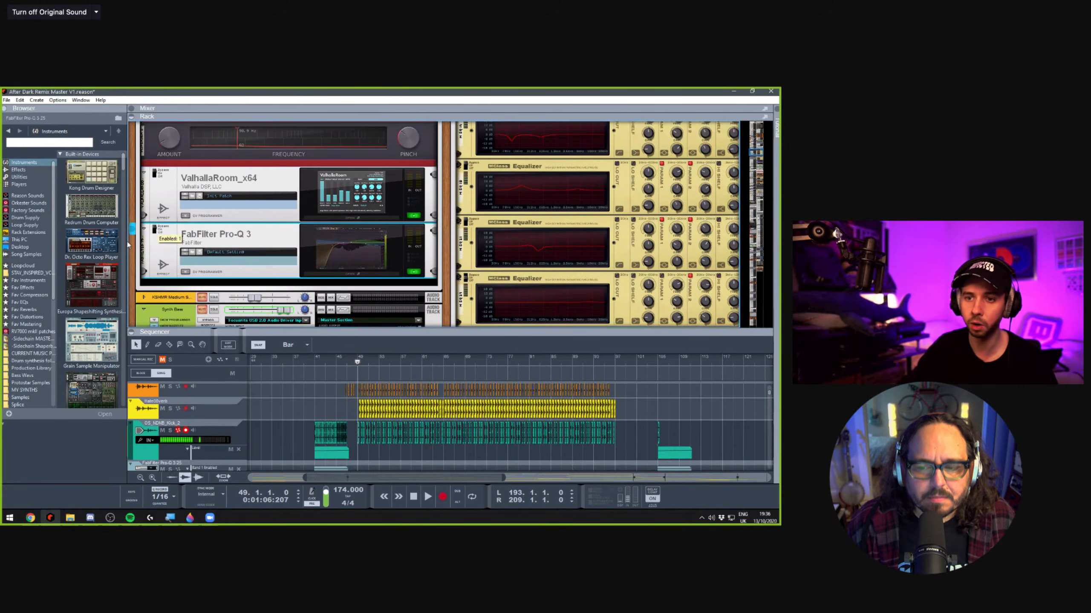
Add a new Neutron 3 from Fav Effects at the end of the kick's insert chain and dismiss its preset manager
{"action": "left_click", "coordinate": [30, 288]}
{"action": "mouse_move", "coordinate": [88, 181]}
{"action": "left_mouse_down"}
{"action": "mouse_move", "coordinate": [238, 270]}
{"action": "mouse_move", "coordinate": [322, 266]}
{"action": "mouse_move", "coordinate": [353, 282]}
{"action": "left_mouse_up"}
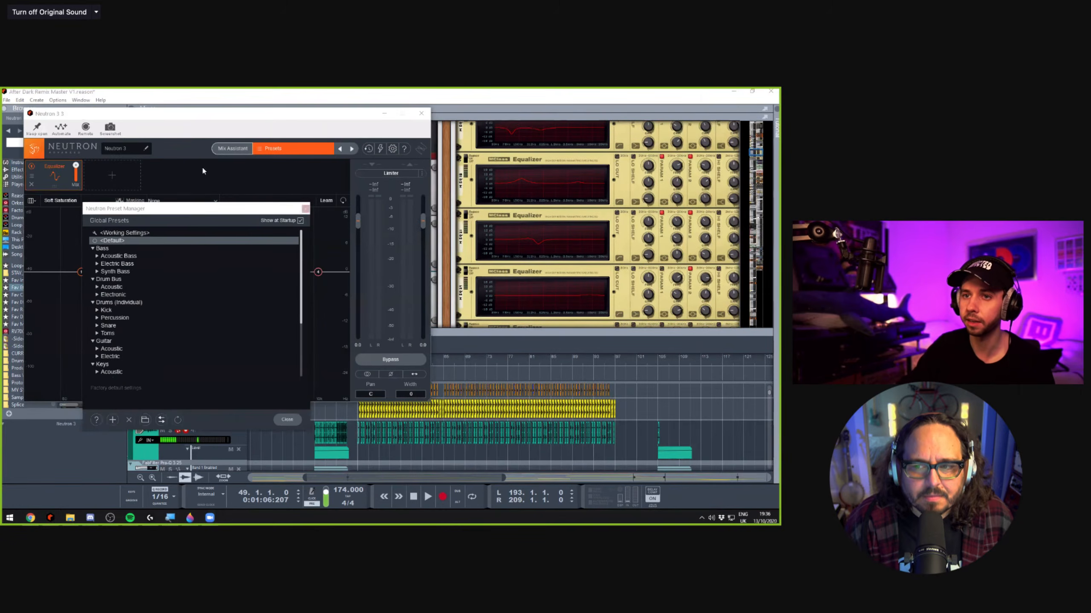
{"action": "left_click_drag", "start_coordinate": [124, 116], "coordinate": [268, 116]}
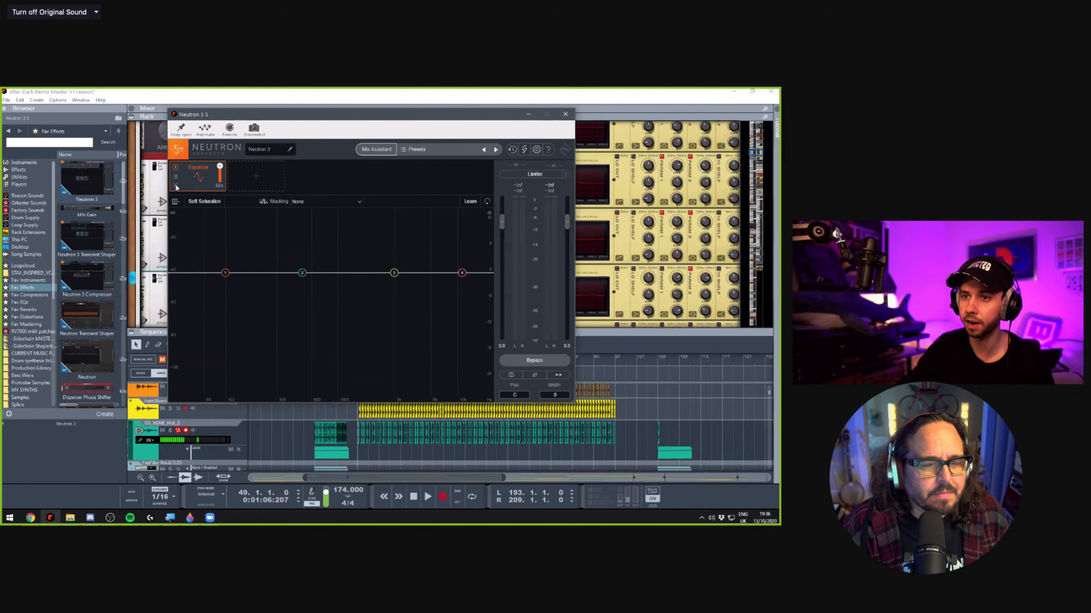
Replace the new Neutron's Equalizer with Compressor 1 and Transient Shaper modules, placing the Transient Shaper first
{"action": "left_click", "coordinate": [176, 186]}
{"action": "left_click", "coordinate": [198, 186]}
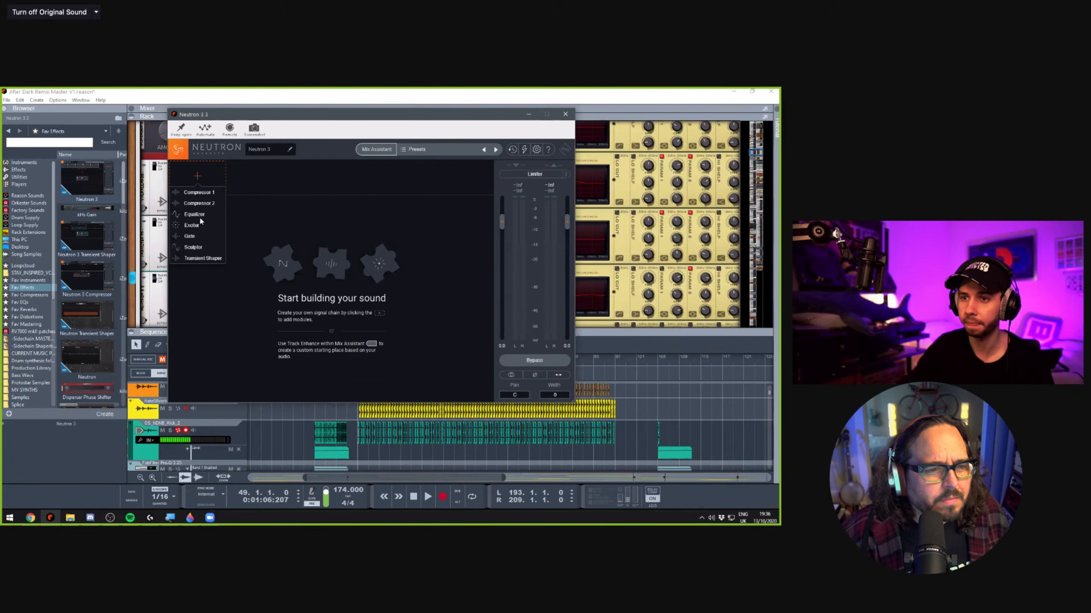
{"action": "left_click", "coordinate": [200, 193]}
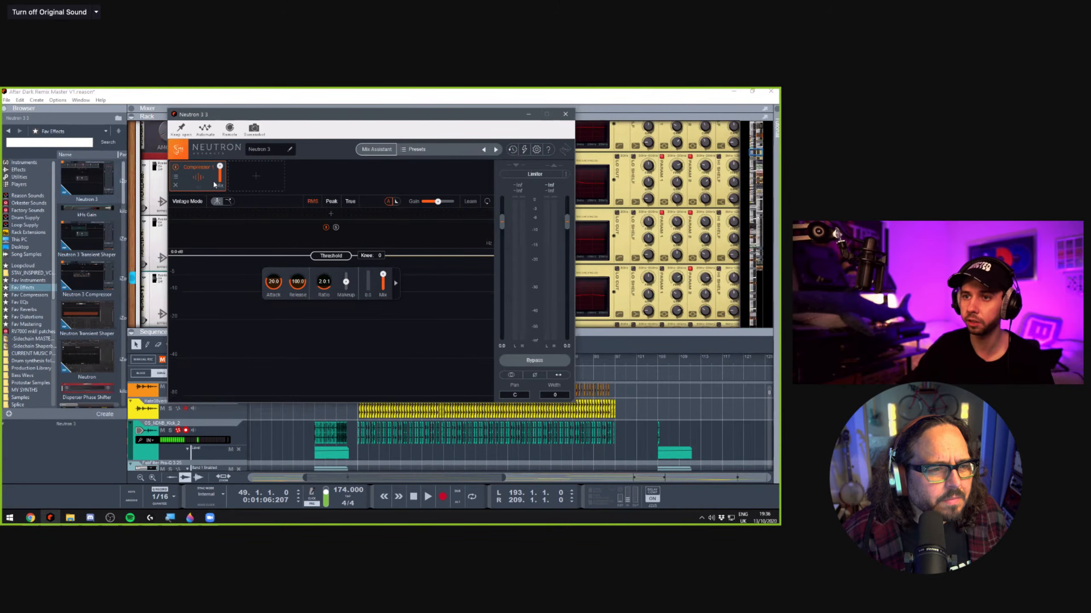
{"action": "left_click", "coordinate": [265, 258]}
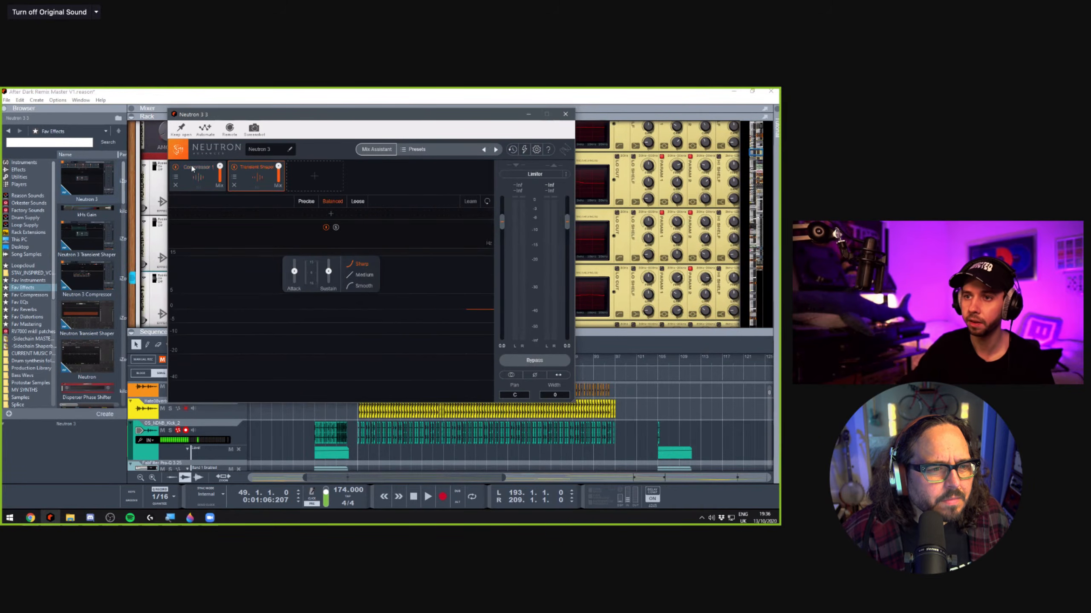
{"action": "left_click_drag", "start_coordinate": [257, 177], "coordinate": [204, 184]}
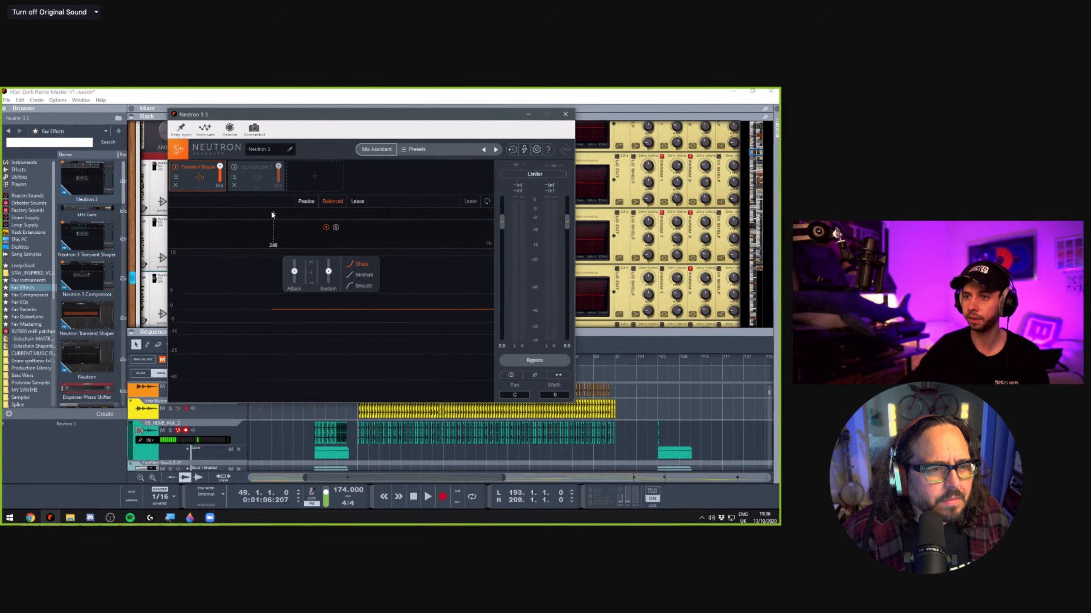
Play the song and split the Transient Shaper into low, mid and high bands
{"action": "key", "text": "space"}
{"action": "left_click", "coordinate": [253, 213]}
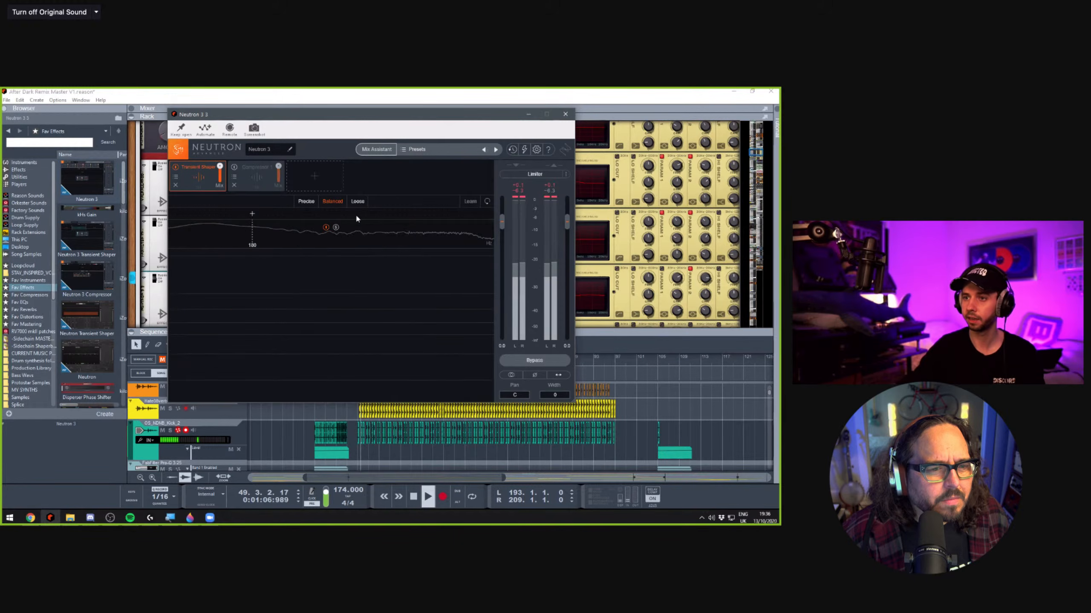
{"action": "left_click", "coordinate": [384, 215]}
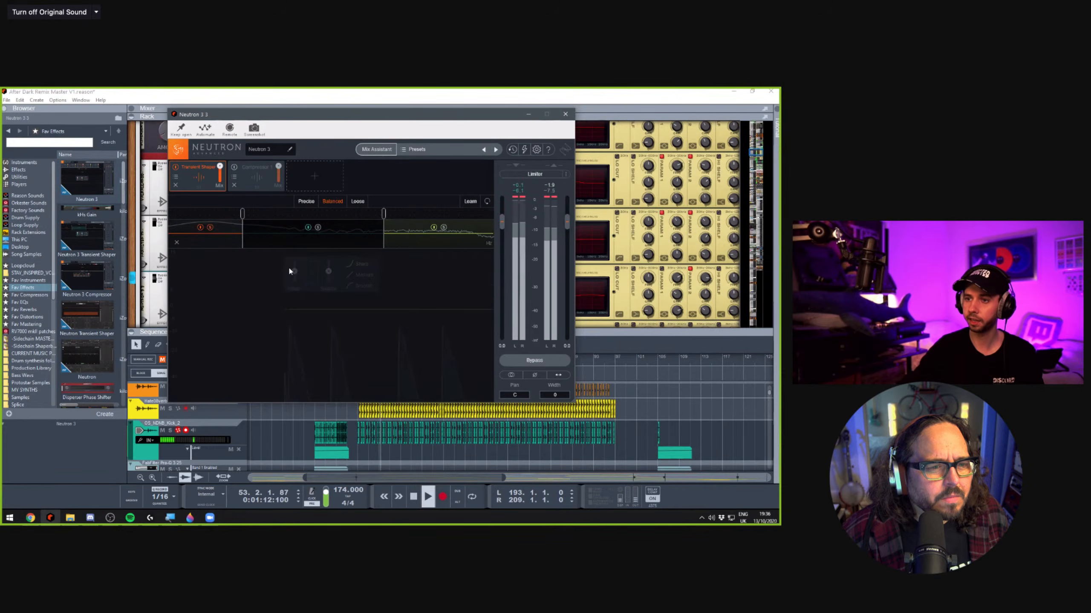
Raise the Transient Shaper's low-band attack to about 1.2, compare the band bypassed and active, and select the mid band
{"action": "left_click_drag", "start_coordinate": [329, 271], "coordinate": [334, 281]}
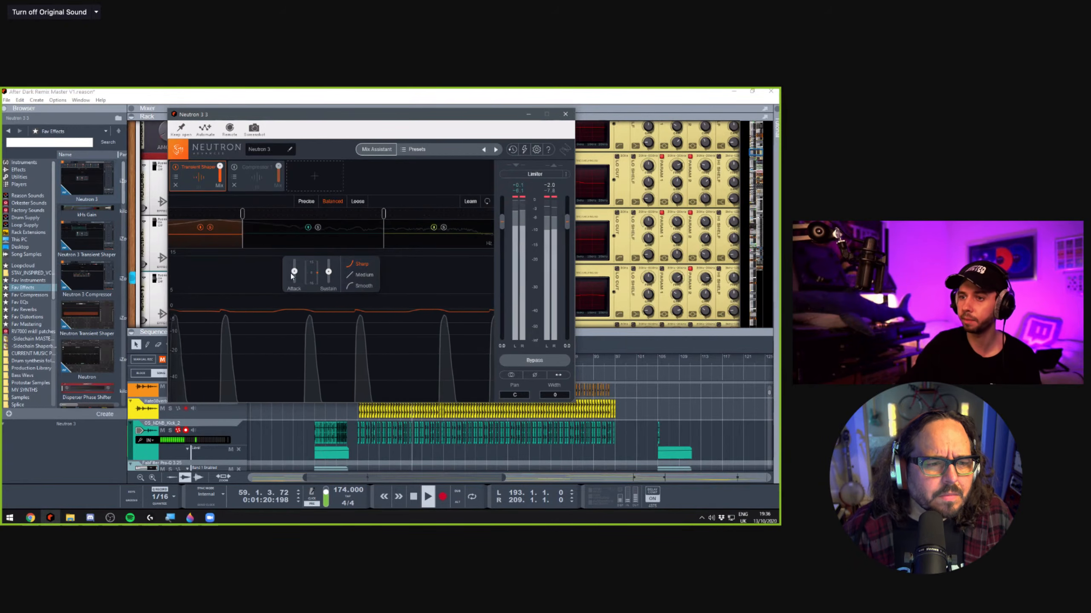
{"action": "left_click_drag", "start_coordinate": [294, 272], "coordinate": [296, 269]}
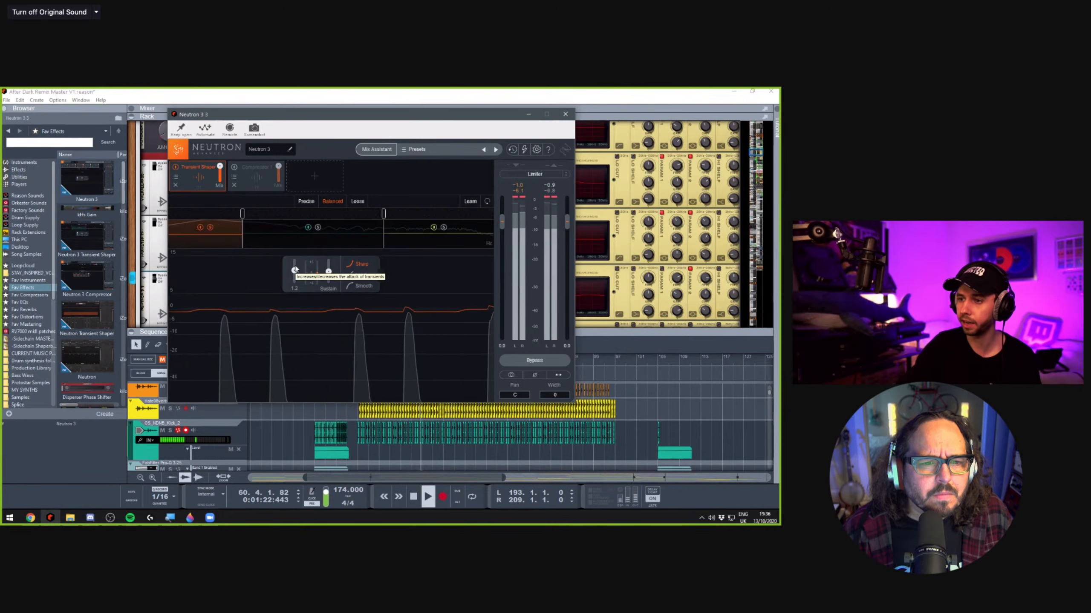
{"action": "left_click", "coordinate": [200, 228]}
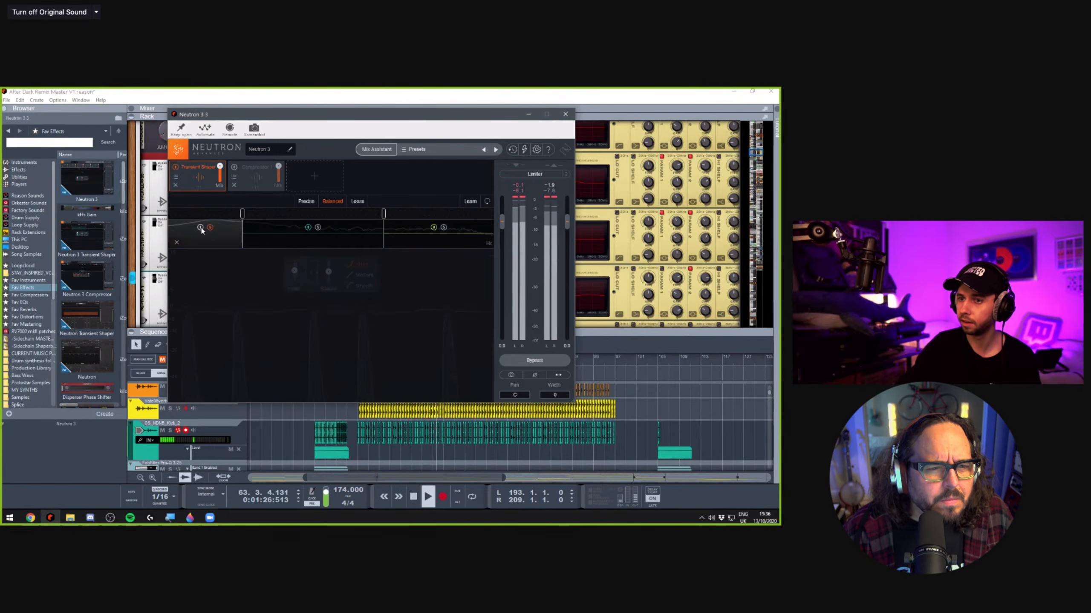
{"action": "left_click", "coordinate": [200, 227]}
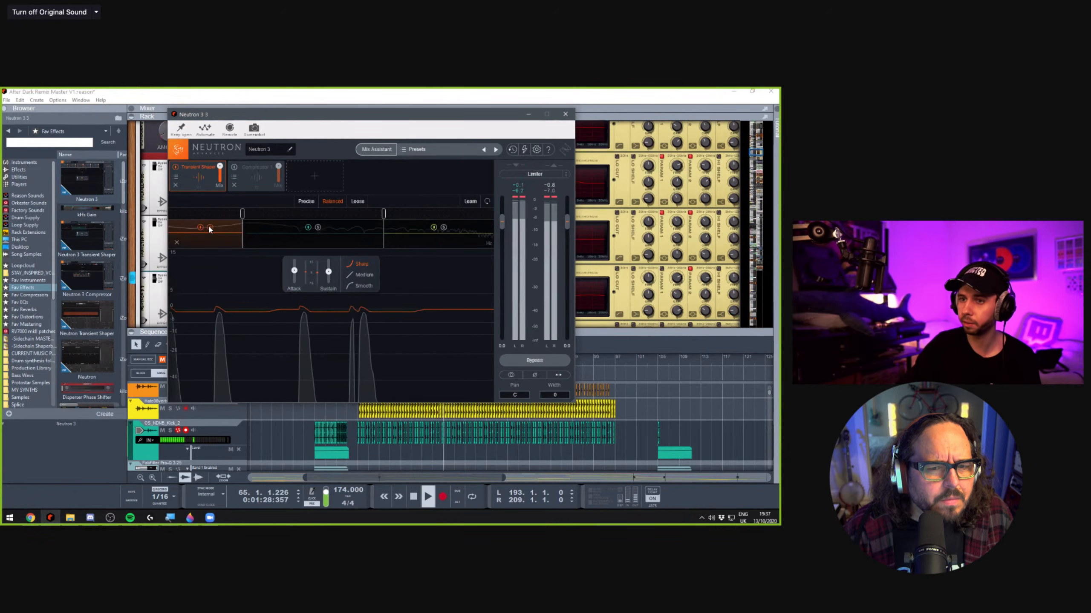
{"action": "left_click", "coordinate": [317, 240]}
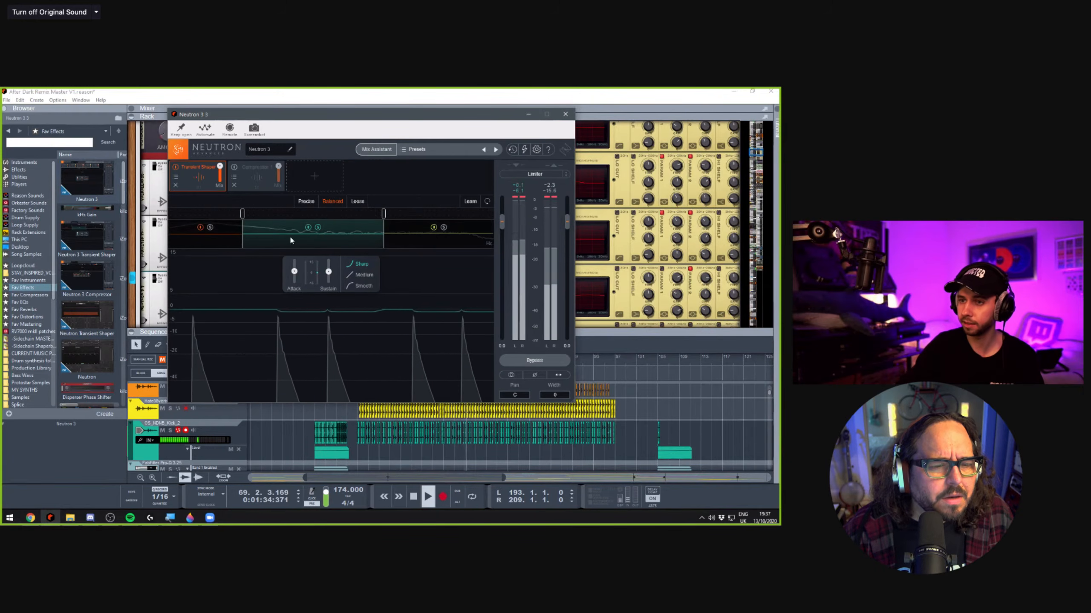
Move Neutron out of the way, find the listento plug-in in the rack to check its streaming status, and restart playback
{"action": "left_click_drag", "start_coordinate": [211, 115], "coordinate": [381, 148]}
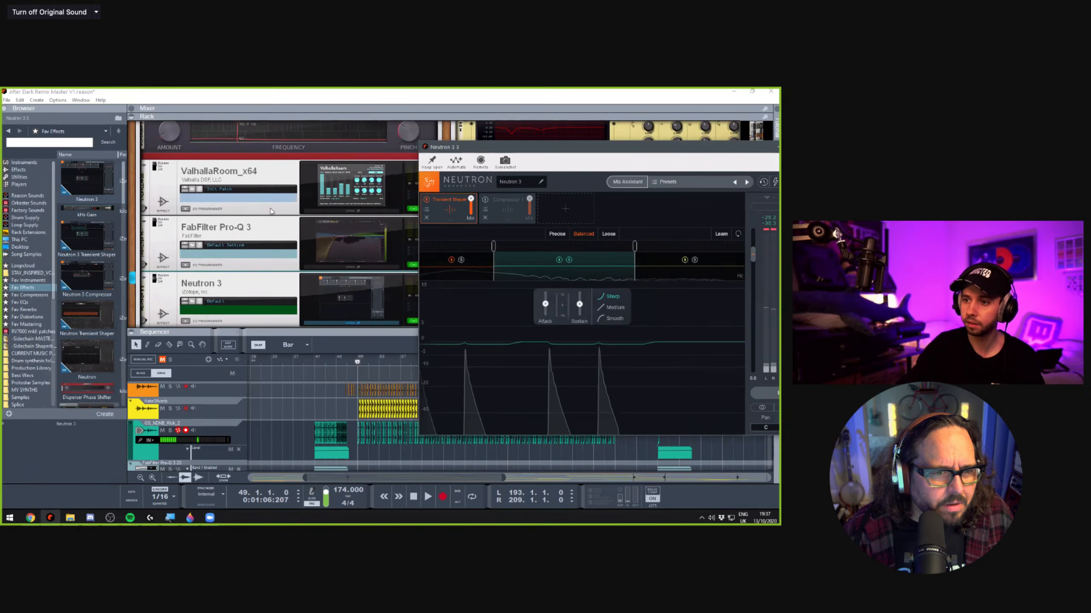
{"action": "scroll", "coordinate": [271, 211], "scroll_direction": "up", "scroll_amount": 5}
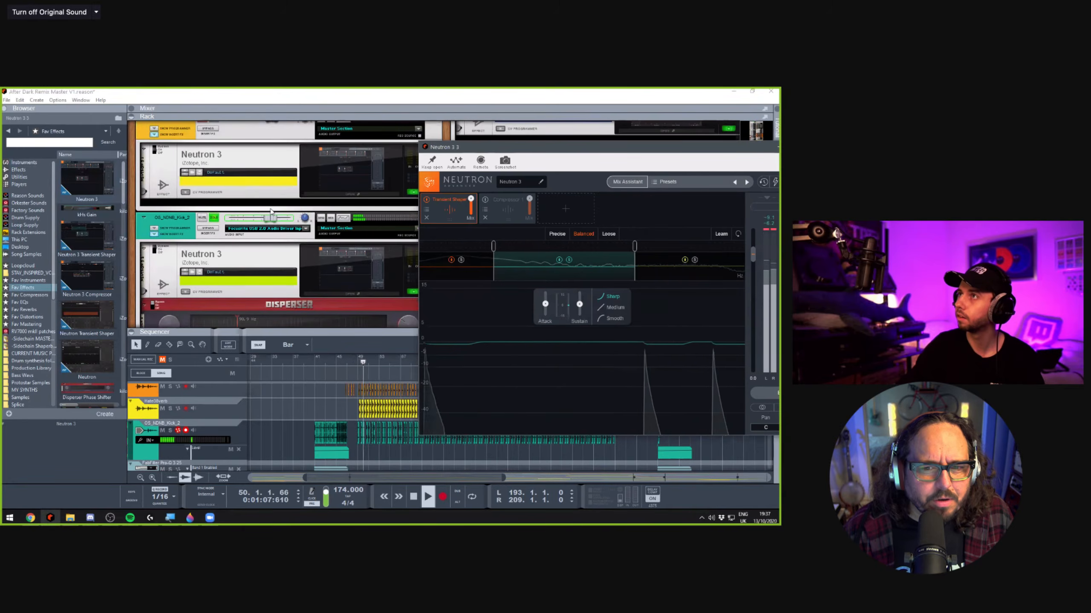
{"action": "scroll", "coordinate": [271, 211], "scroll_direction": "down", "scroll_amount": 1}
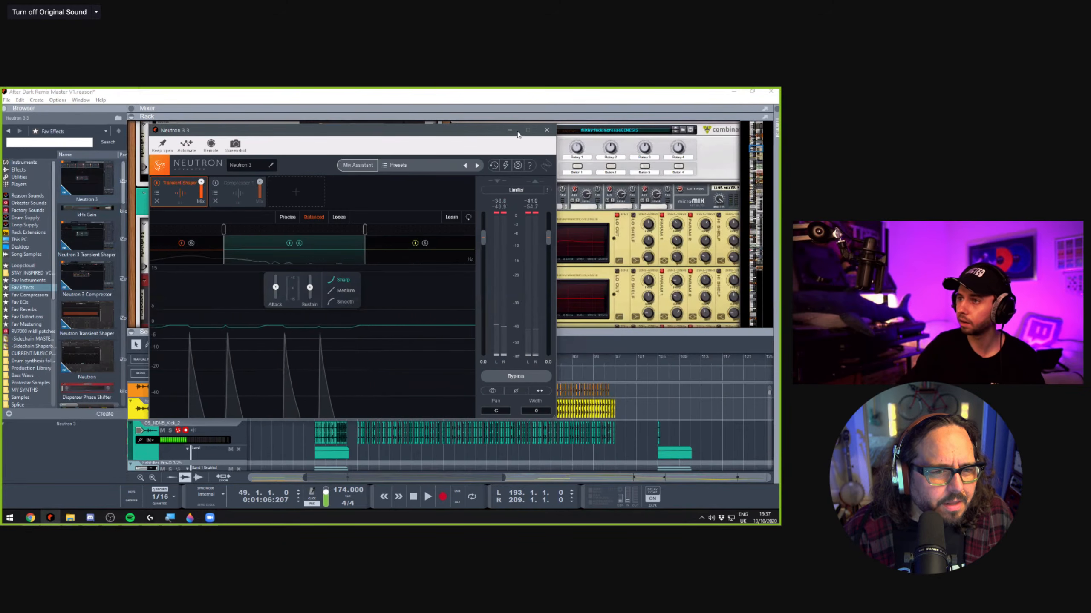
{"action": "left_click", "coordinate": [512, 131]}
{"action": "left_click_drag", "start_coordinate": [759, 148], "coordinate": [738, 111]}
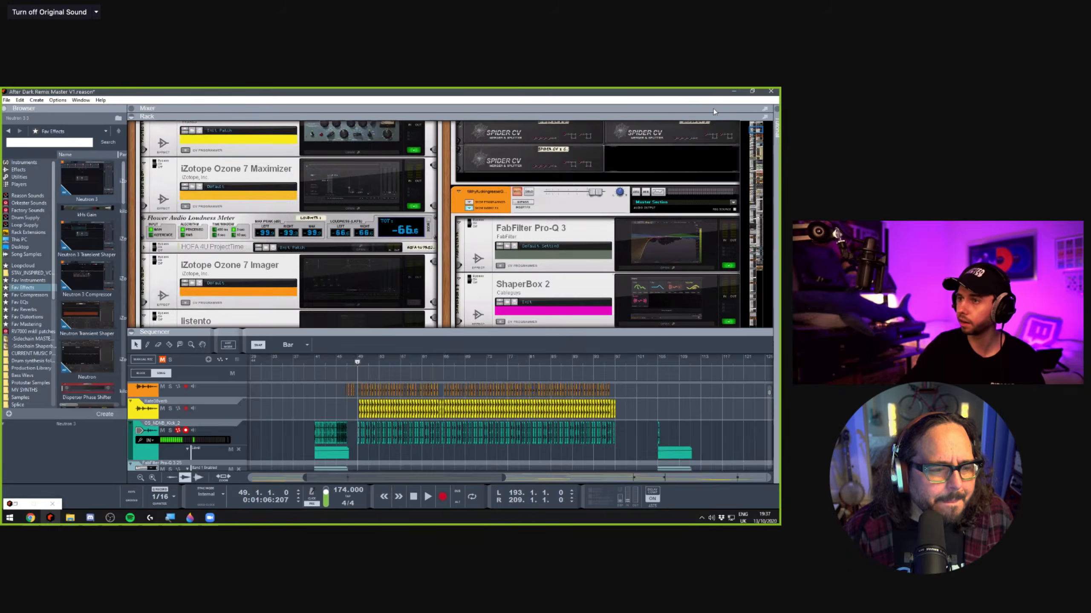
{"action": "scroll", "coordinate": [362, 245], "scroll_direction": "down", "scroll_amount": 6}
{"action": "scroll", "coordinate": [355, 261], "scroll_direction": "down", "scroll_amount": 10}
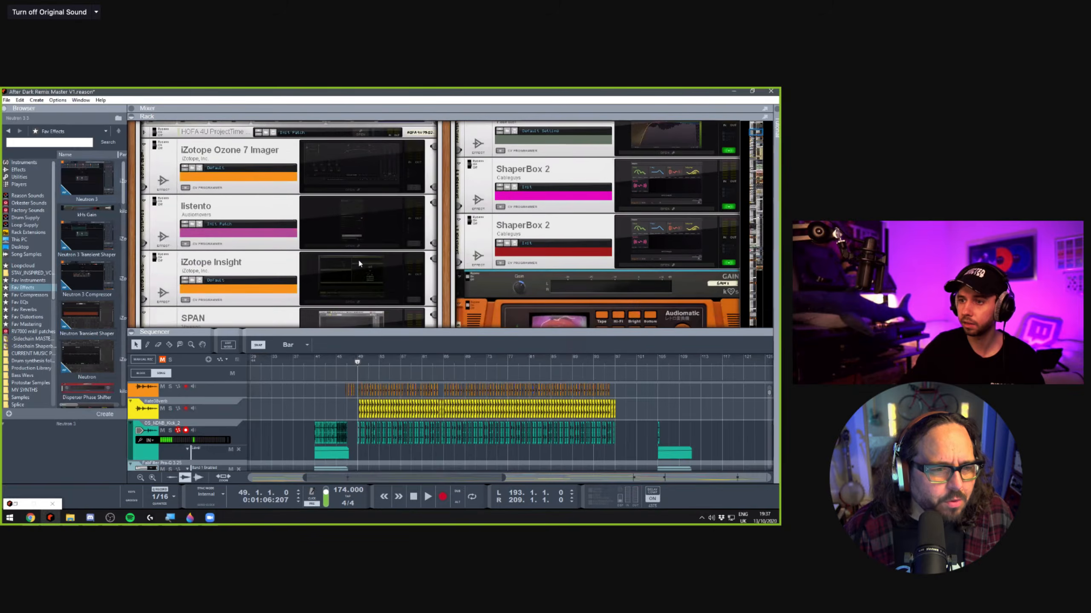
{"action": "left_click", "coordinate": [362, 235]}
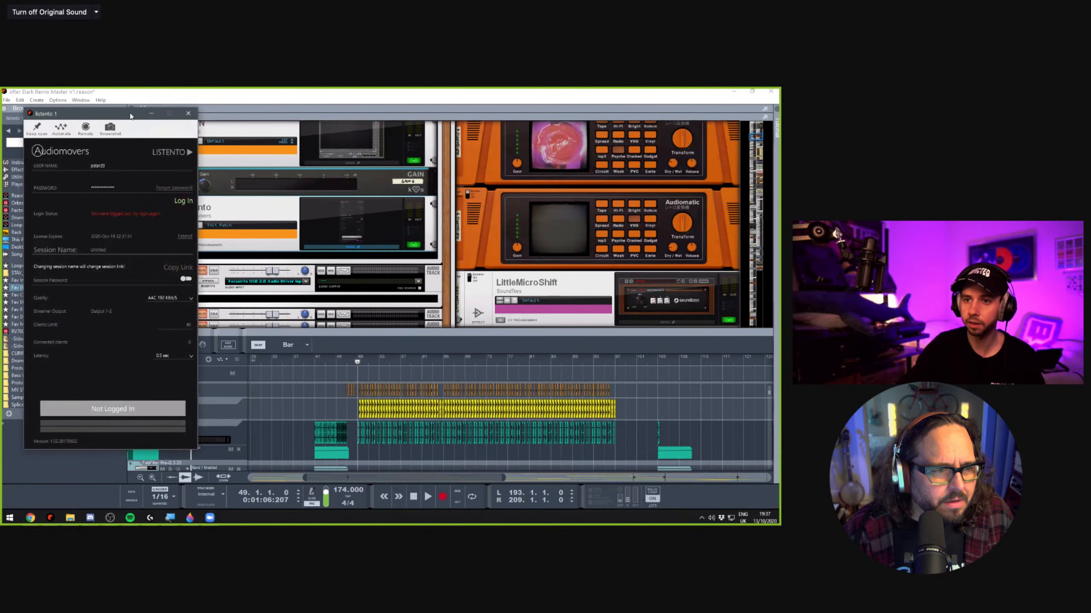
{"action": "left_click", "coordinate": [394, 102]}
{"action": "key", "text": "space"}
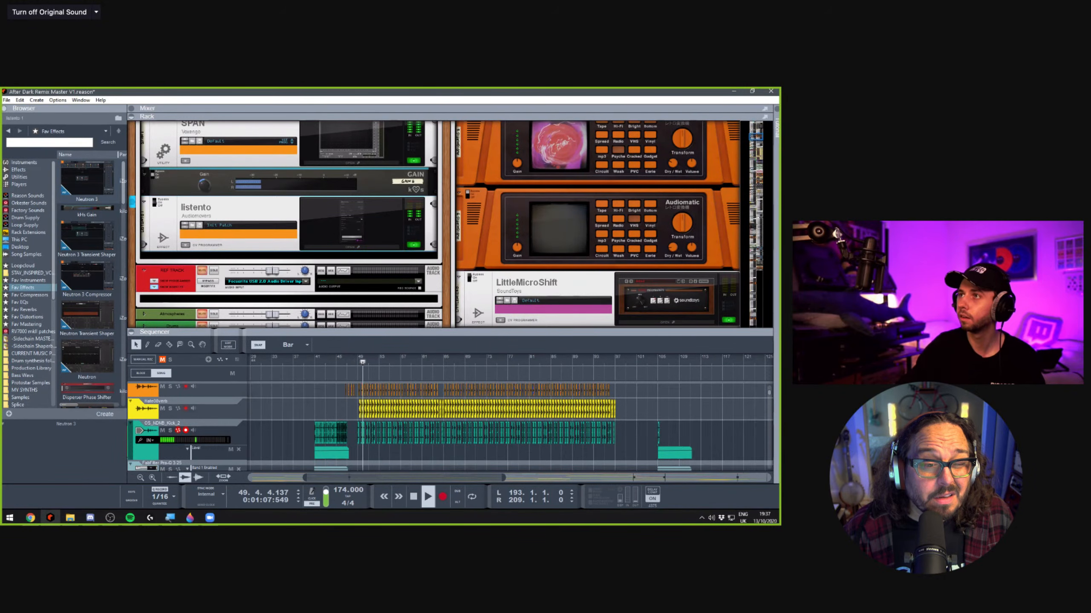
{"action": "left_click", "coordinate": [349, 216]}
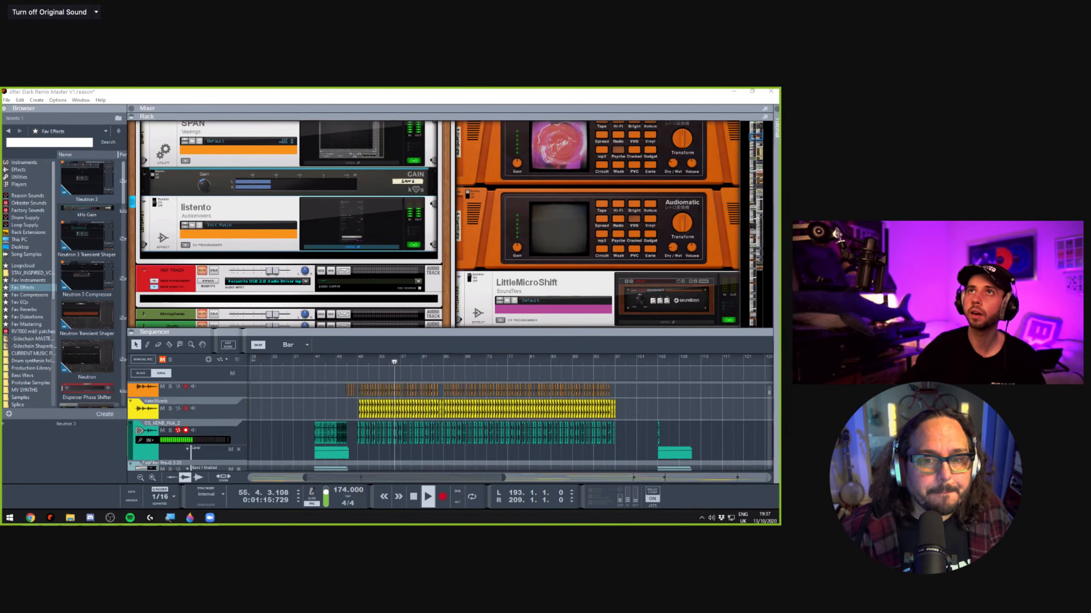
Reopen the last Neutron 3 on the OS_NDNB_Kick_2 channel and dismiss its preset manager
{"action": "left_click", "coordinate": [207, 416]}
{"action": "left_click", "coordinate": [339, 158]}
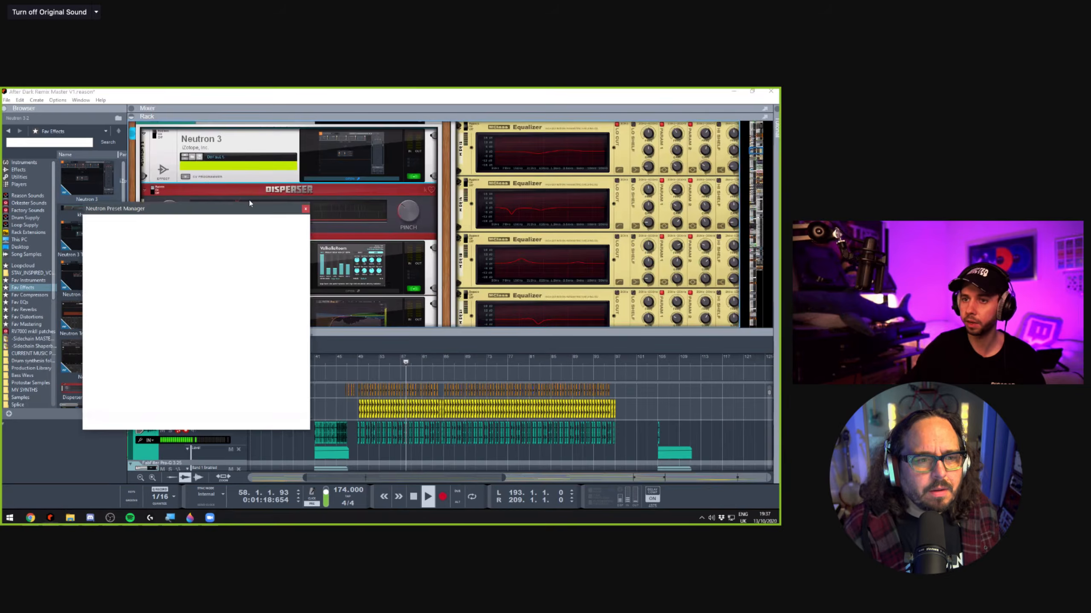
{"action": "left_click", "coordinate": [307, 209]}
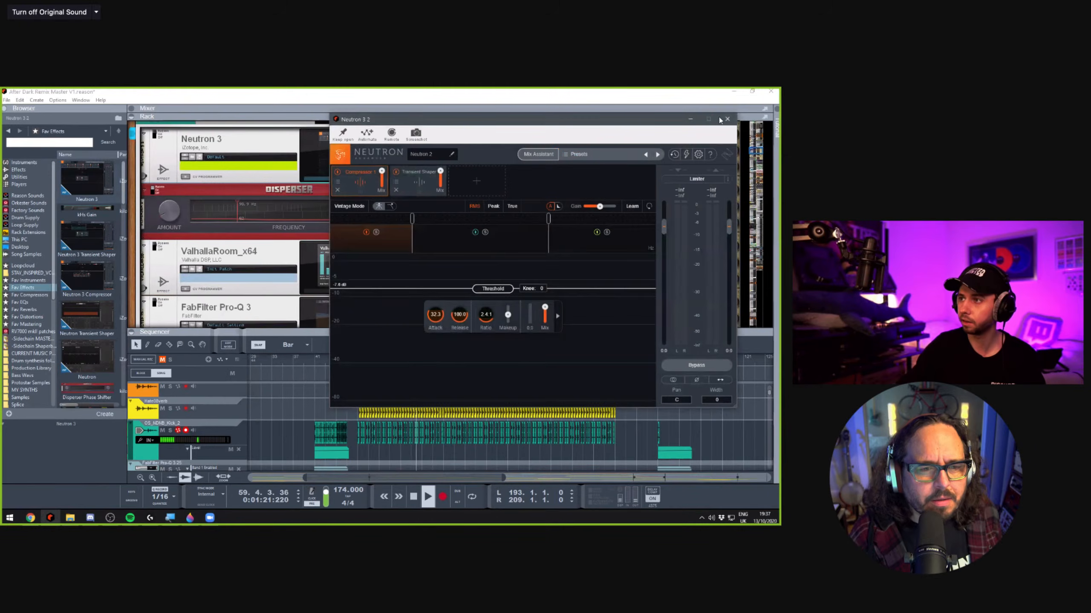
{"action": "scroll", "coordinate": [347, 205], "scroll_direction": "down", "scroll_amount": 3}
{"action": "left_click", "coordinate": [347, 206]}
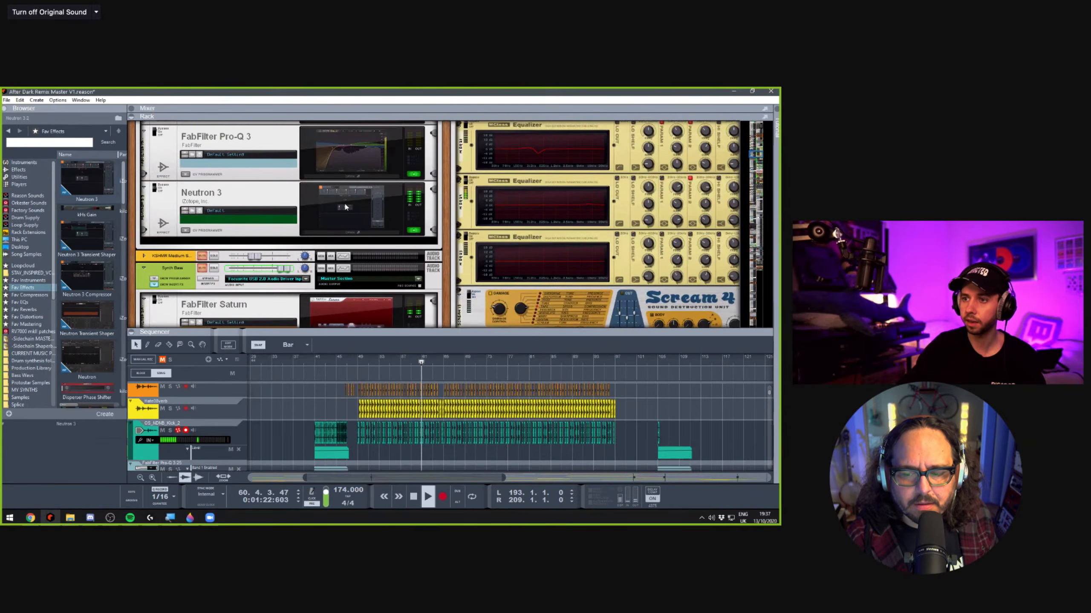
{"action": "left_click", "coordinate": [305, 209]}
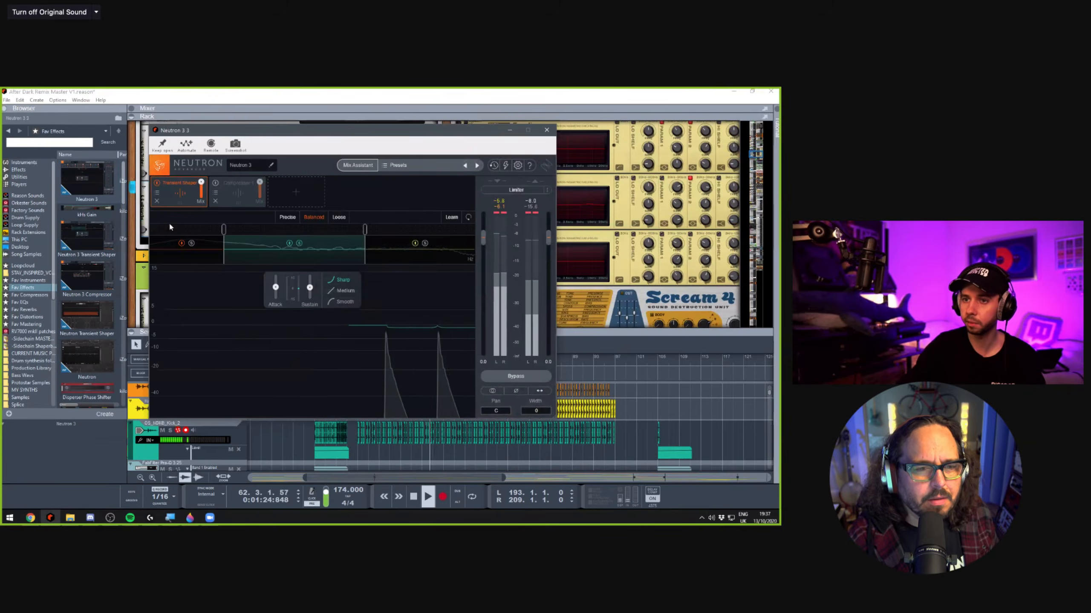
Lower the sustain of the Transient Shaper's mid band and slightly reduce the sustain of its high band
{"action": "left_click_drag", "start_coordinate": [254, 297], "coordinate": [235, 410]}
{"action": "left_click_drag", "start_coordinate": [255, 303], "coordinate": [255, 305]}
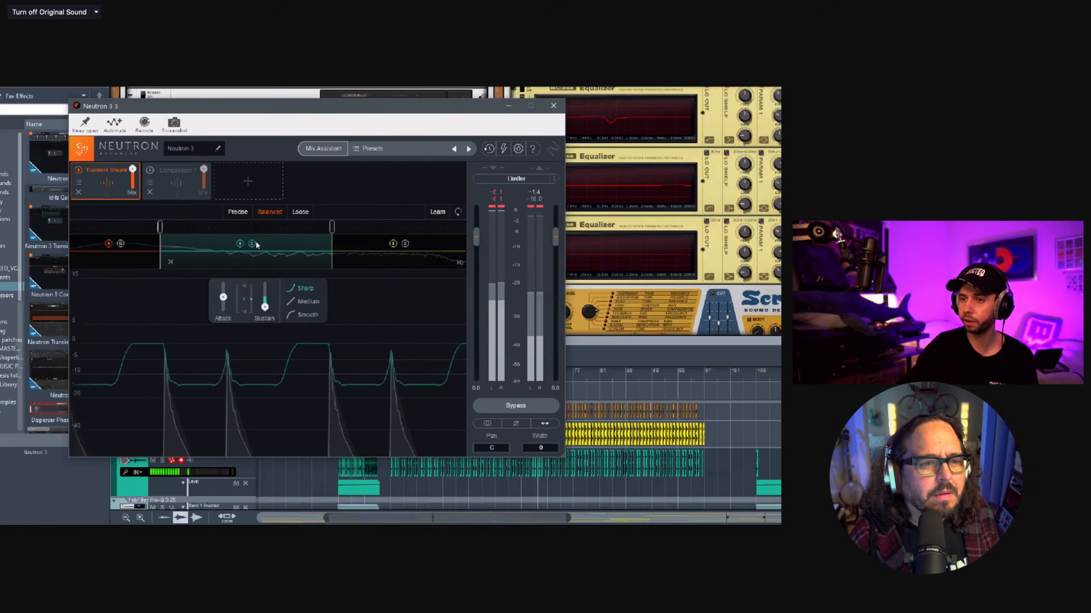
{"action": "left_click_drag", "start_coordinate": [256, 245], "coordinate": [269, 203]}
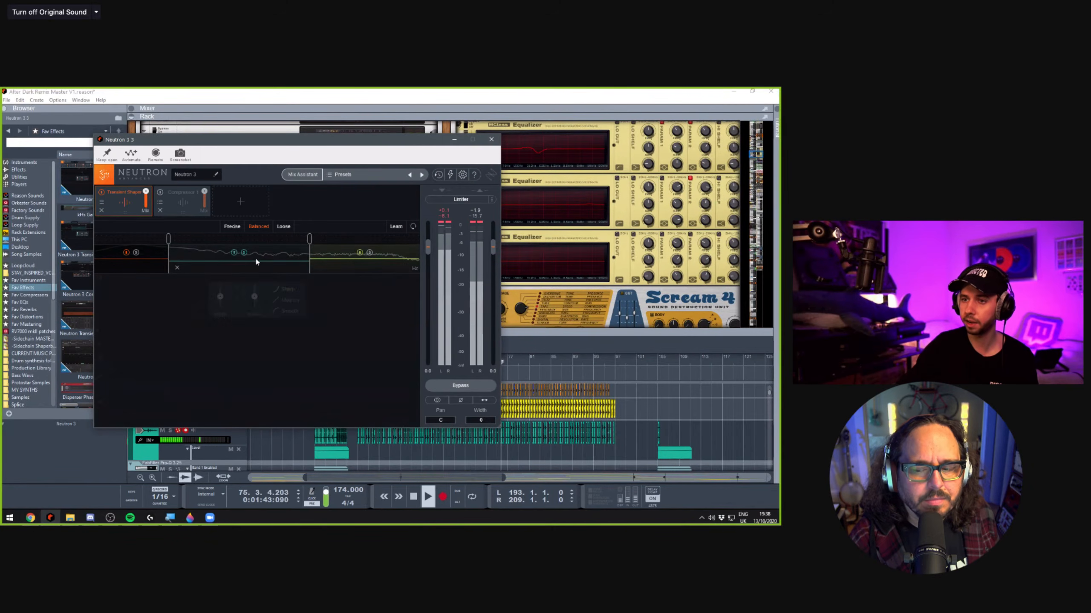
{"action": "left_click", "coordinate": [370, 258]}
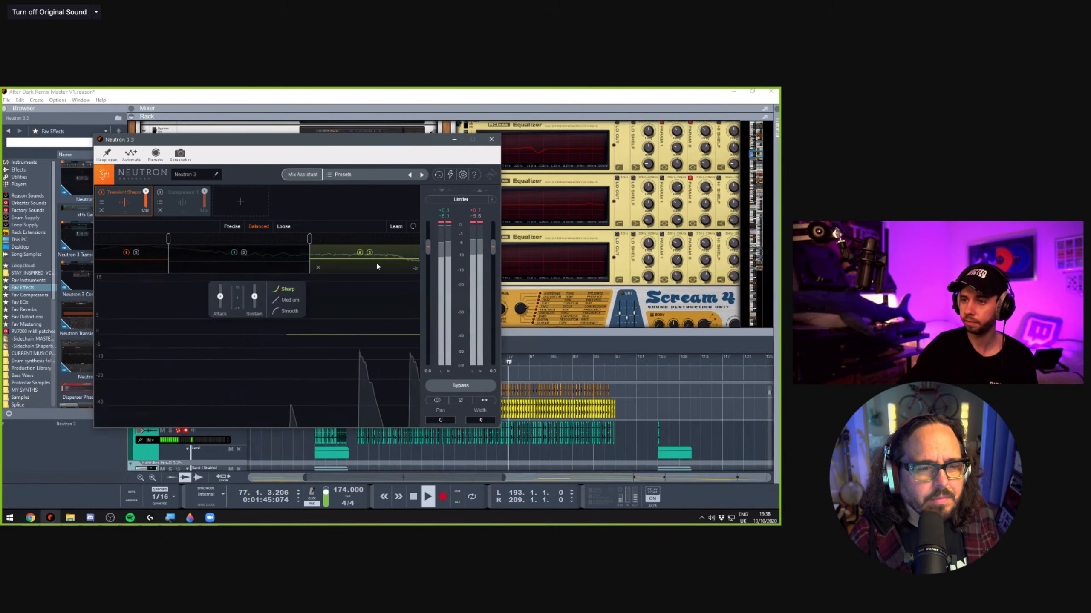
{"action": "left_click_drag", "start_coordinate": [219, 297], "coordinate": [255, 301]}
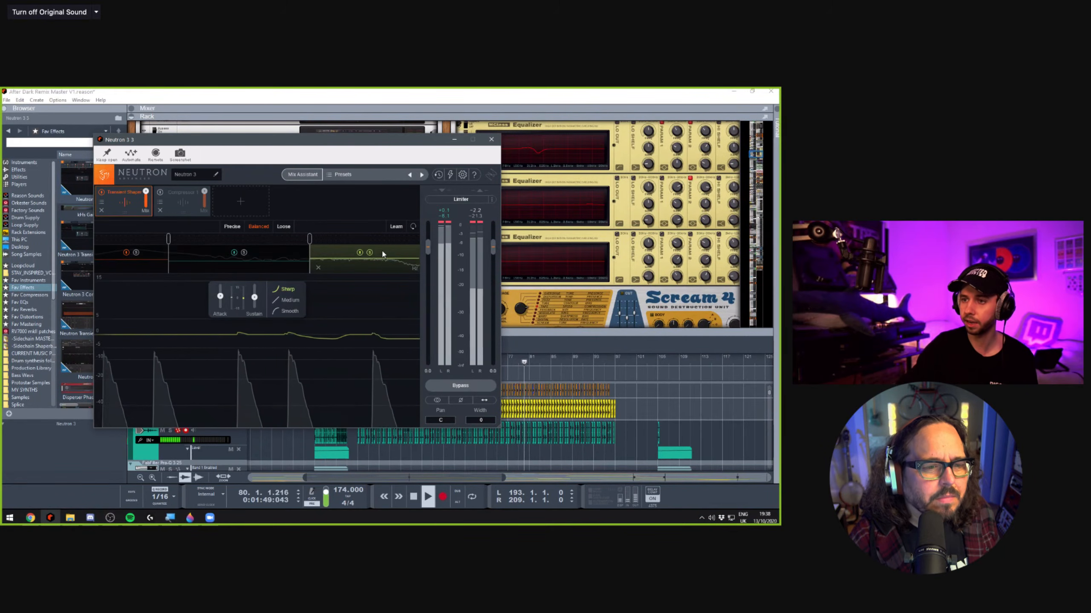
Split Compressor 1 into three bands and compress the low band heavily with a very low threshold and a reduced mix
{"action": "left_click", "coordinate": [176, 205]}
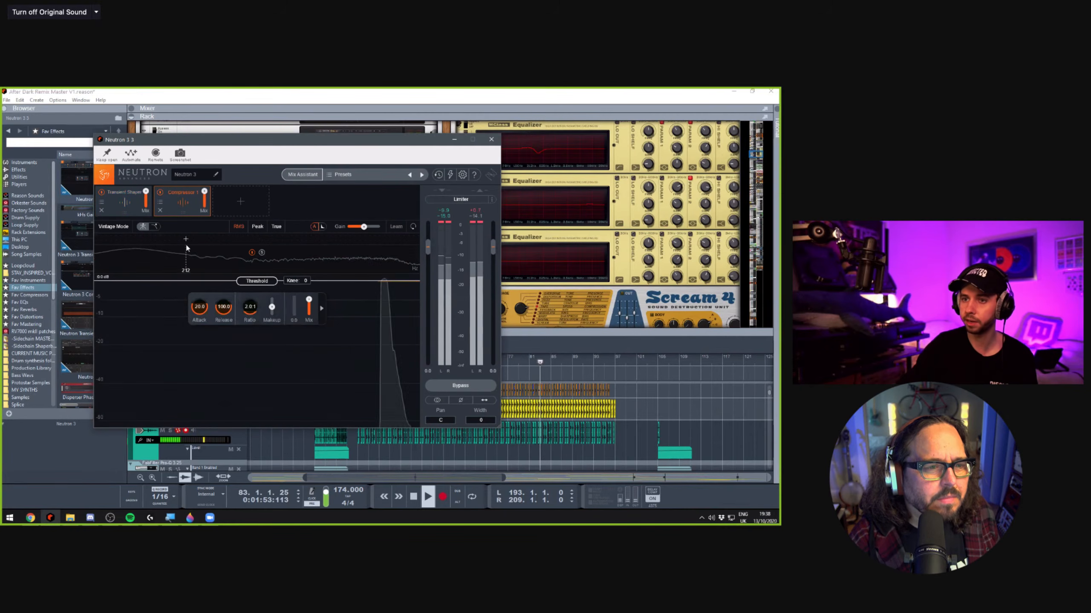
{"action": "left_click", "coordinate": [328, 239]}
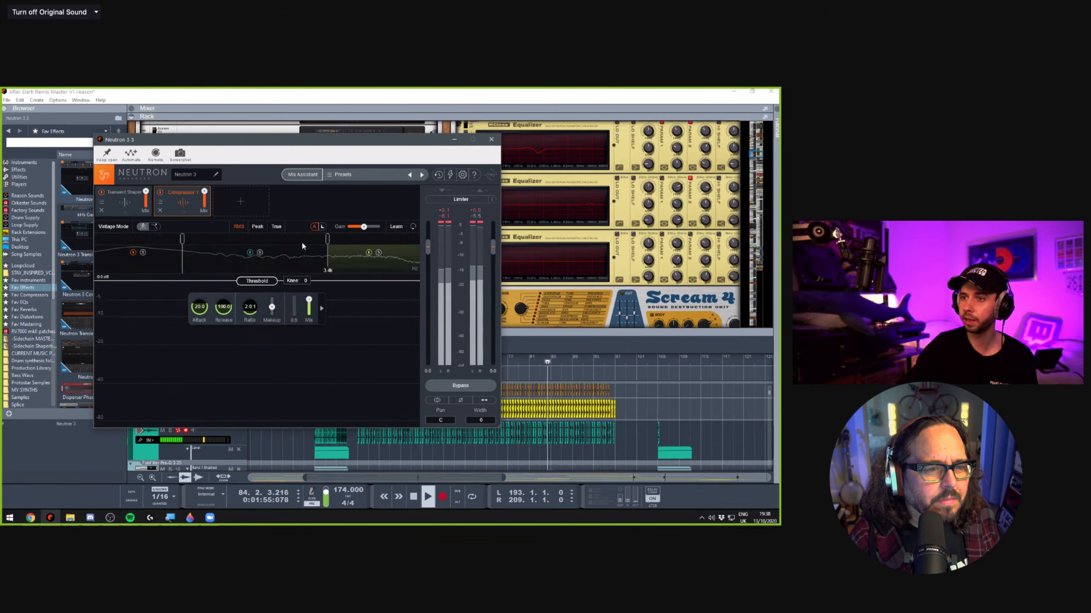
{"action": "left_click_drag", "start_coordinate": [256, 282], "coordinate": [239, 402]}
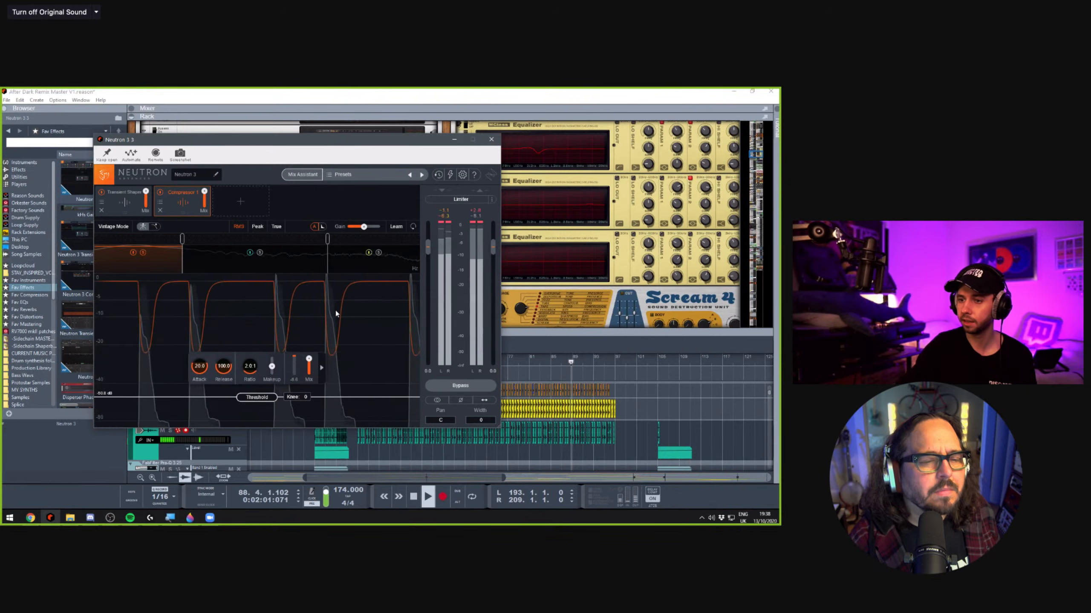
{"action": "left_click_drag", "start_coordinate": [308, 359], "coordinate": [314, 413]}
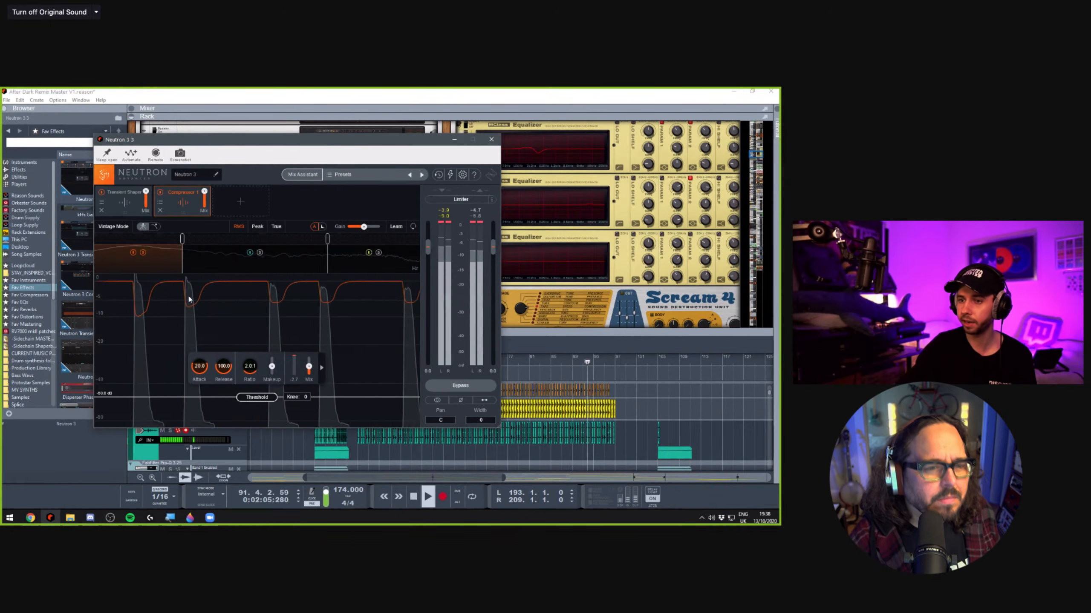
Set the compressor's mid-band threshold to about -55 dB with a reduced mix and a slightly longer attack, replaying the song
{"action": "left_click", "coordinate": [278, 258]}
{"action": "left_click_drag", "start_coordinate": [257, 282], "coordinate": [264, 389]}
{"action": "left_click_drag", "start_coordinate": [263, 394], "coordinate": [257, 401]}
{"action": "left_click_drag", "start_coordinate": [312, 373], "coordinate": [313, 389]}
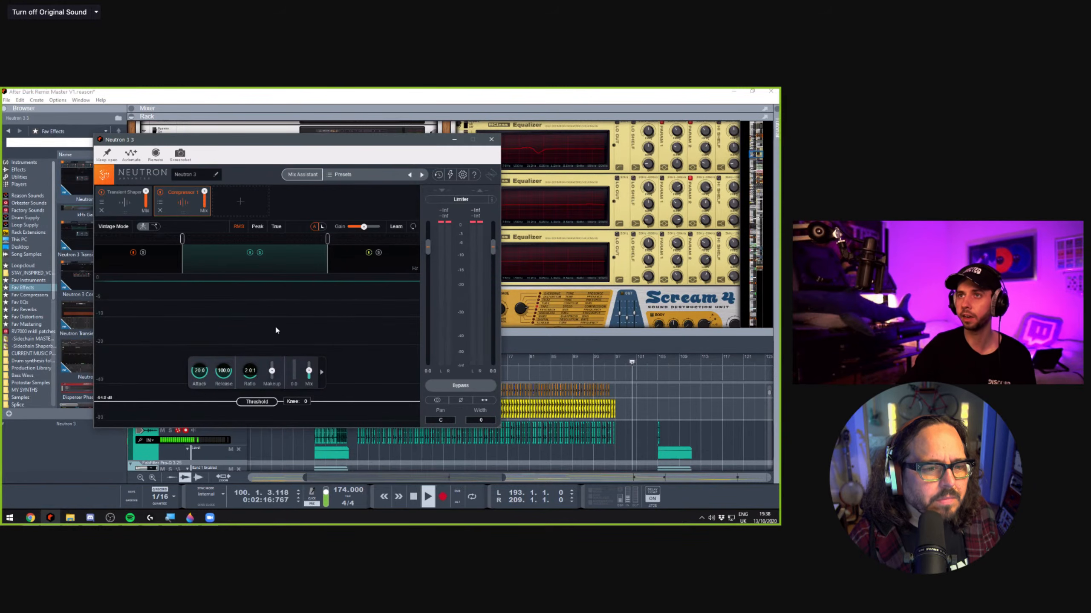
{"action": "key", "text": "shift+Return"}
{"action": "key", "text": "shift+Return"}
{"action": "key", "text": "space"}
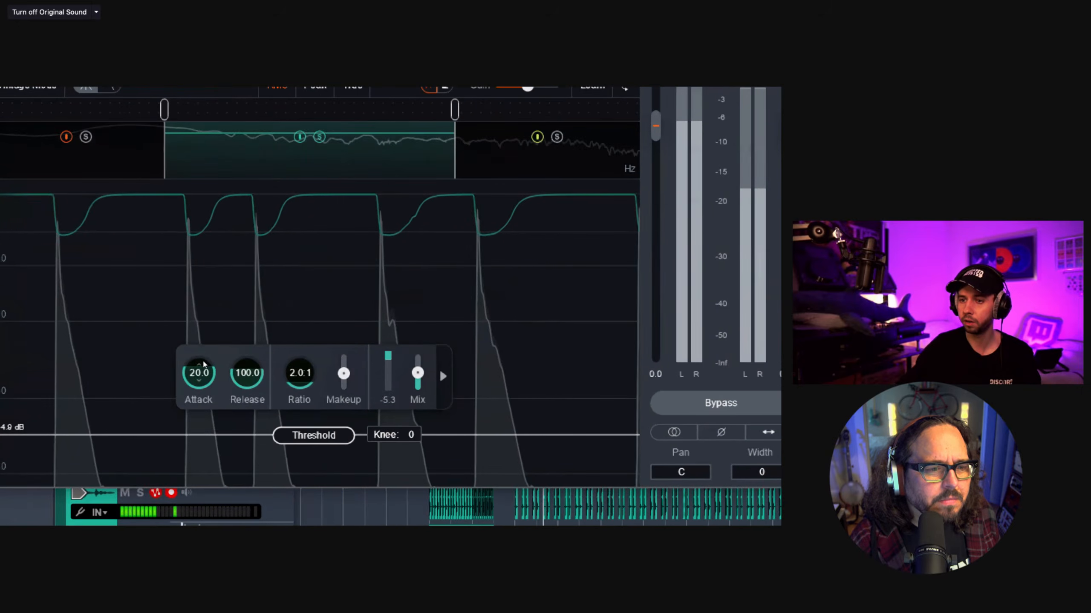
{"action": "scroll", "coordinate": [202, 367], "scroll_direction": "up", "scroll_amount": 2}
{"action": "left_click_drag", "start_coordinate": [203, 370], "coordinate": [208, 322]}
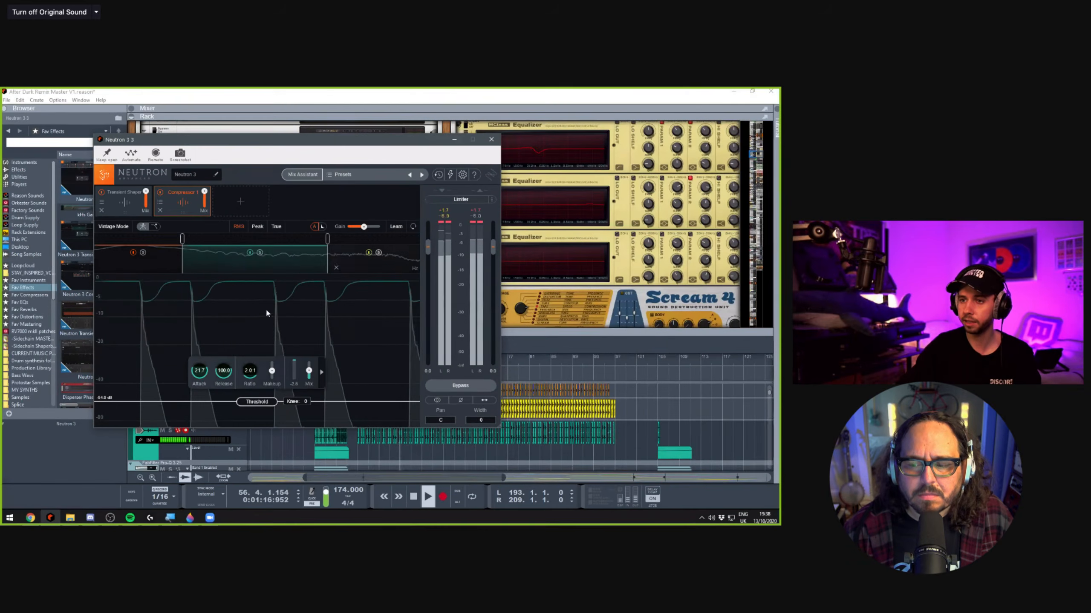
Lower the compressor's high-band threshold to about -57 dB and reduce its mix, then compare the kick with Neutron bypassed and active
{"action": "left_click_drag", "start_coordinate": [265, 284], "coordinate": [263, 409]}
{"action": "left_click_drag", "start_coordinate": [309, 366], "coordinate": [306, 424]}
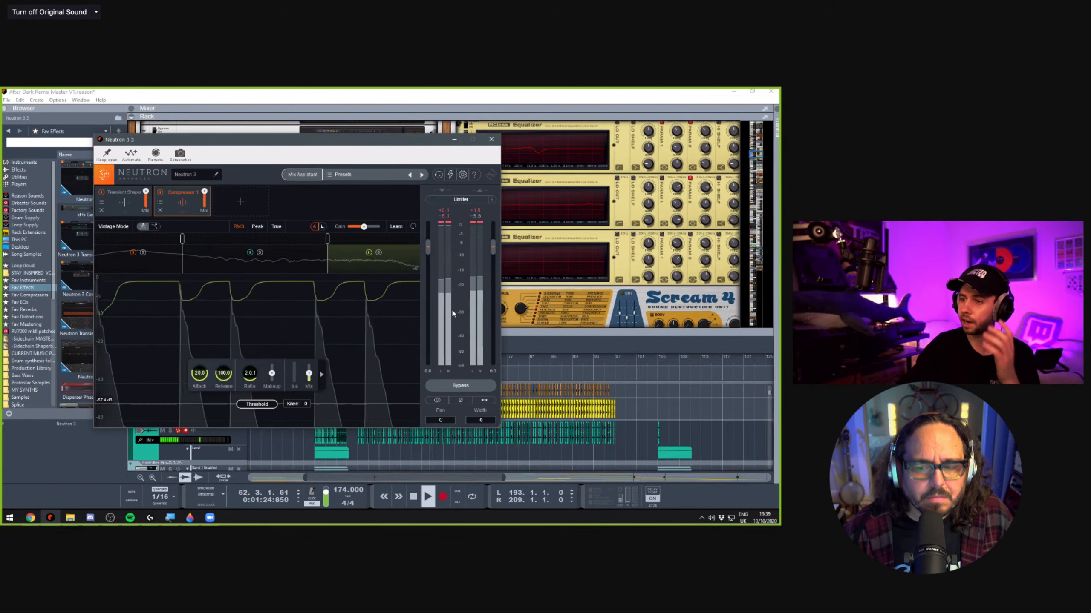
{"action": "left_click", "coordinate": [460, 386]}
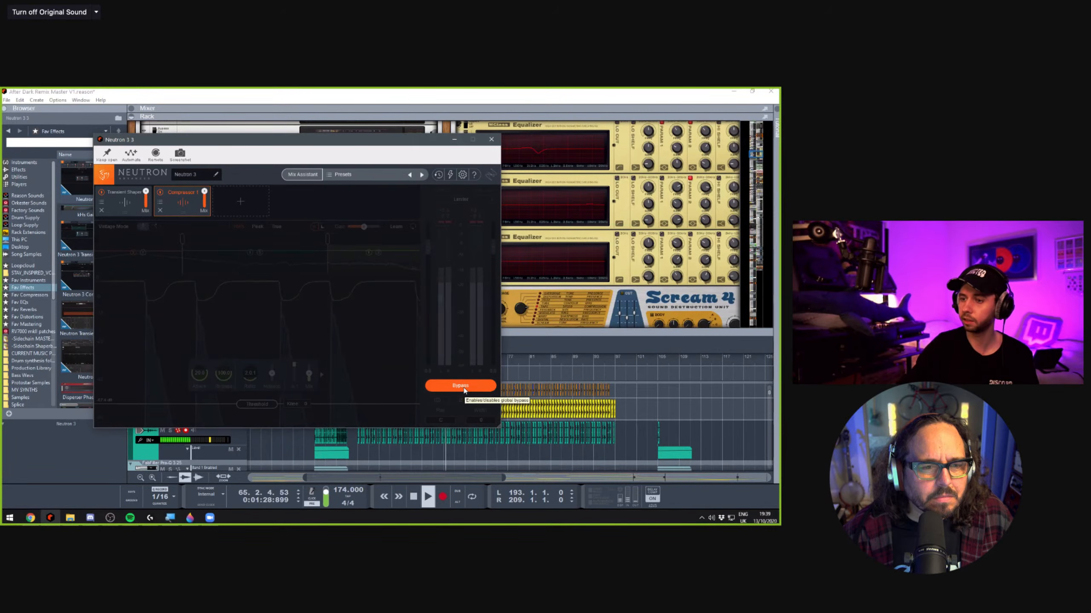
{"action": "left_click", "coordinate": [463, 388]}
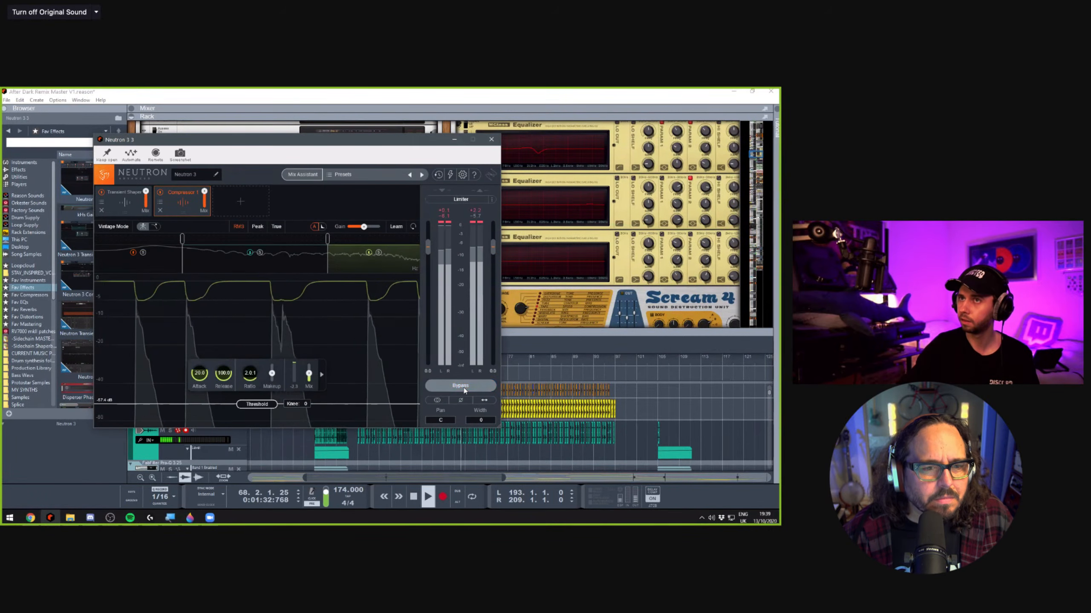
{"action": "key", "text": "space"}
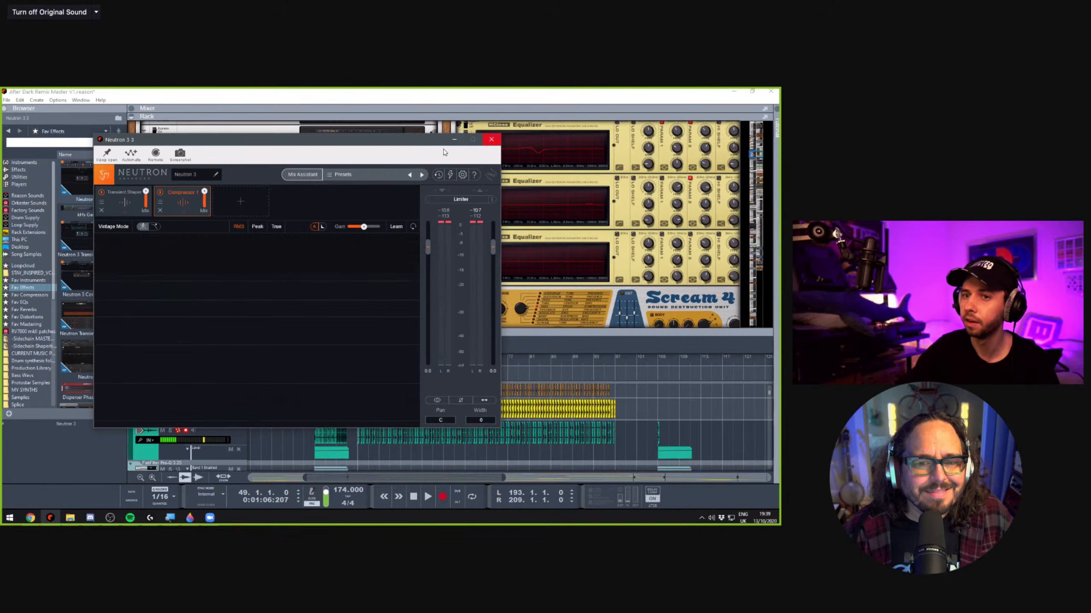
Close Neutron, add a Disperser Phase Shifter after it on the kick channel, and set its Amount to 8
{"action": "left_click", "coordinate": [492, 139]}
{"action": "scroll", "coordinate": [91, 271], "scroll_direction": "down", "scroll_amount": 3}
{"action": "left_click", "coordinate": [88, 300]}
{"action": "left_click_drag", "start_coordinate": [220, 251], "coordinate": [234, 262]}
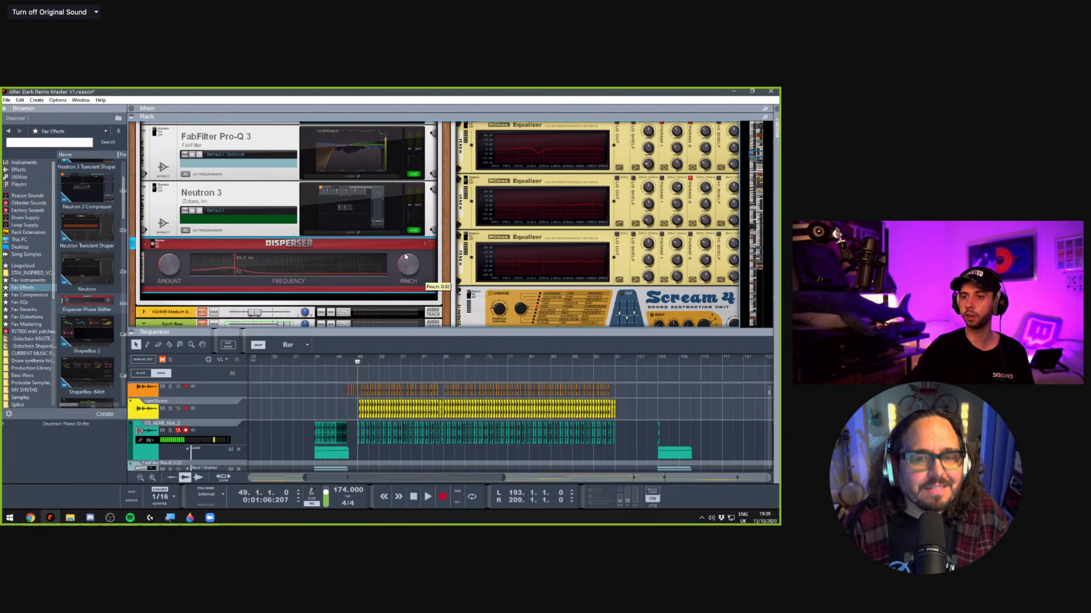
{"action": "left_click_drag", "start_coordinate": [168, 259], "coordinate": [176, 294]}
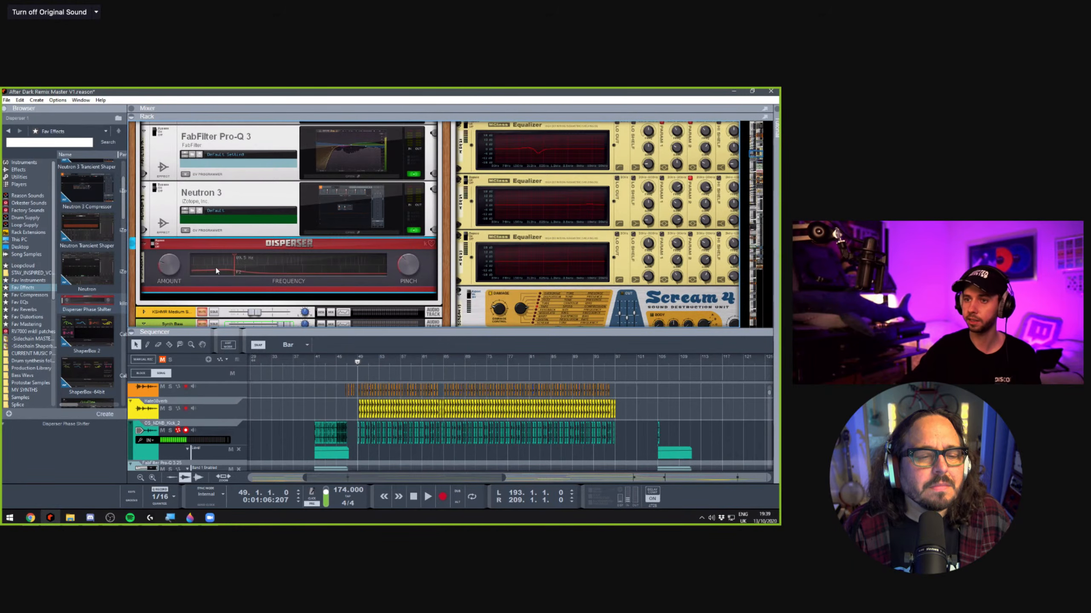
{"action": "left_click_drag", "start_coordinate": [162, 262], "coordinate": [161, 258]}
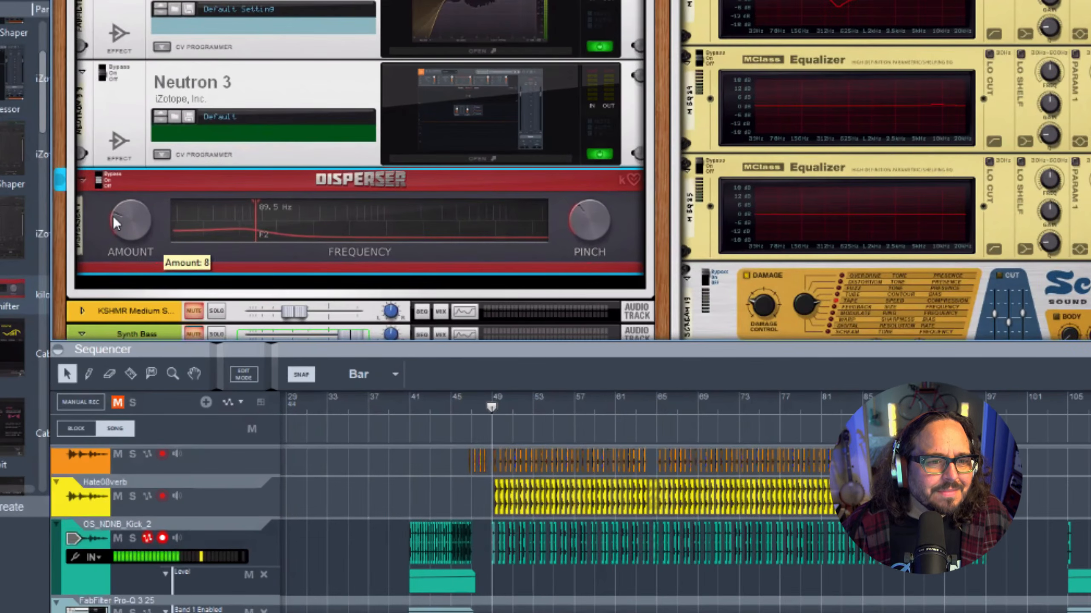
Tune Disperser's frequency to 87.0 Hz (F2) on the kick, reduce the Amount after trying 18, and try the Pinch control
{"action": "left_click_drag", "start_coordinate": [154, 208], "coordinate": [158, 260]}
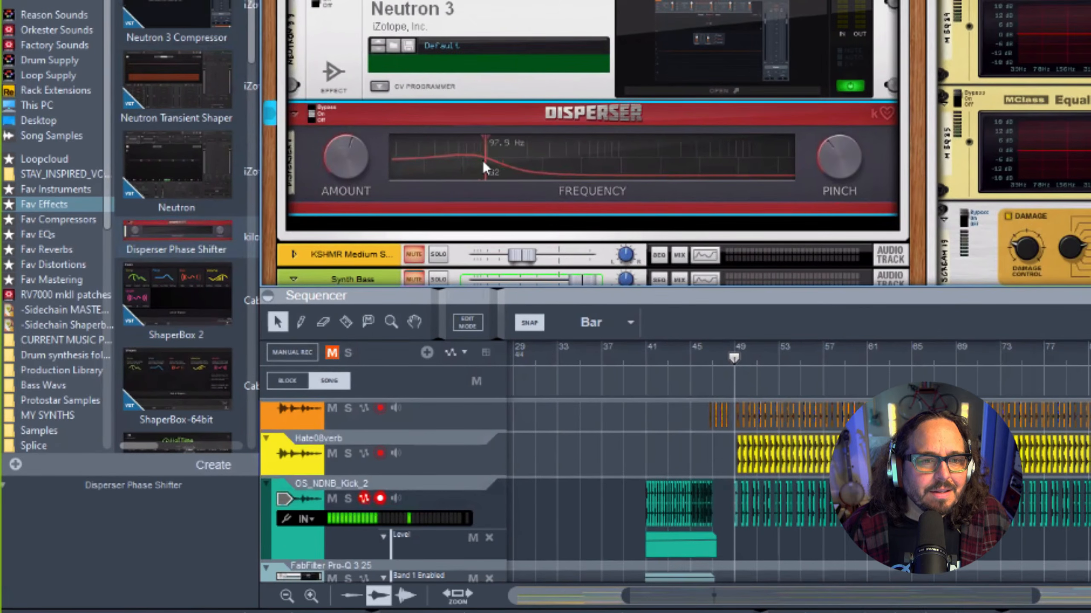
{"action": "left_click_drag", "start_coordinate": [484, 163], "coordinate": [473, 156]}
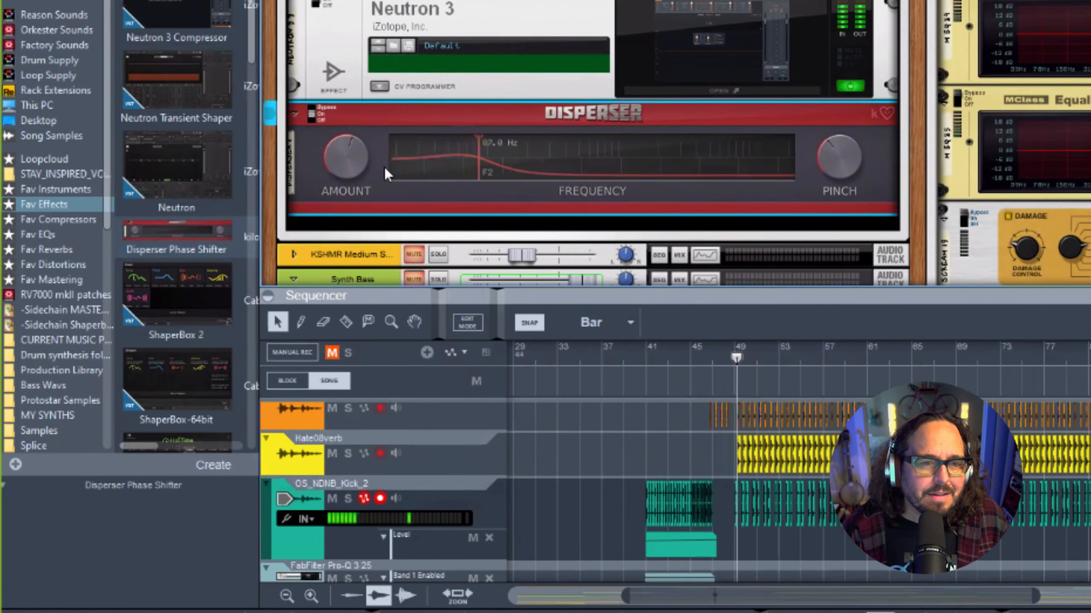
{"action": "mouse_move", "coordinate": [353, 160]}
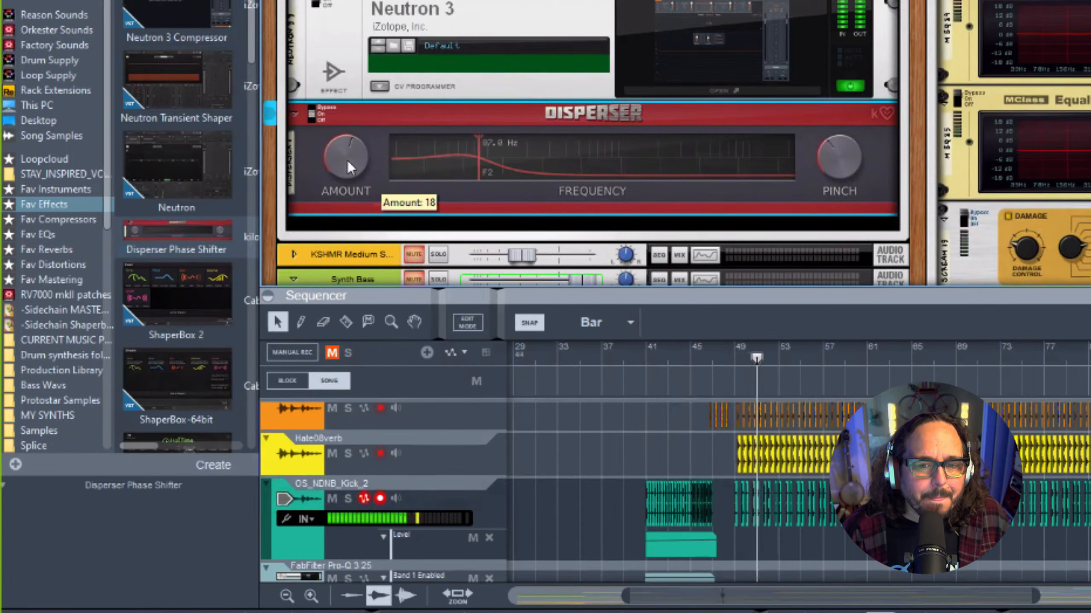
{"action": "left_click_drag", "start_coordinate": [342, 146], "coordinate": [356, 163]}
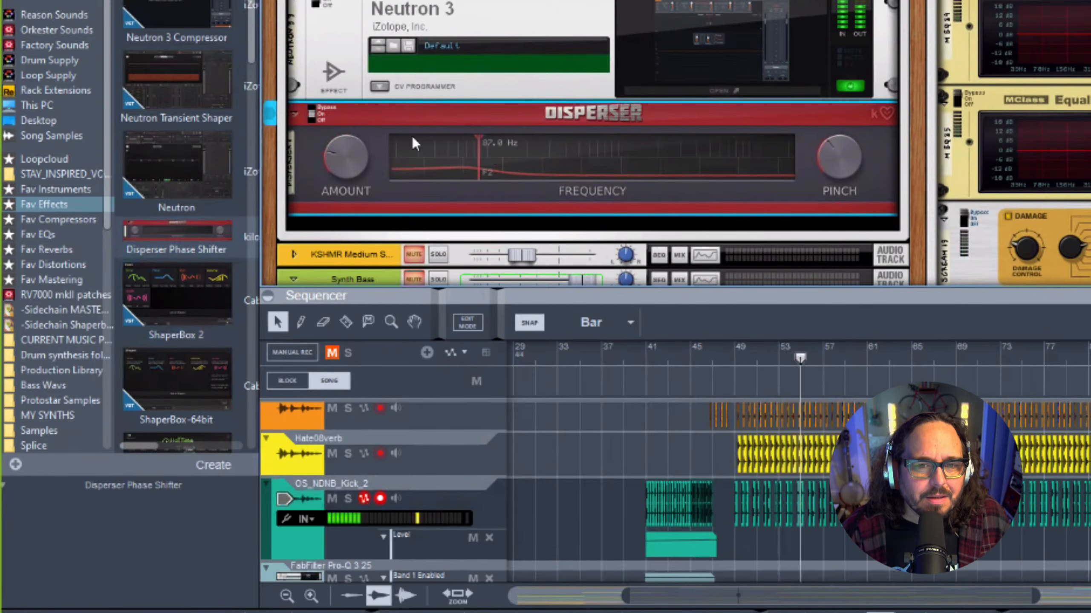
{"action": "left_click_drag", "start_coordinate": [840, 203], "coordinate": [842, 143]}
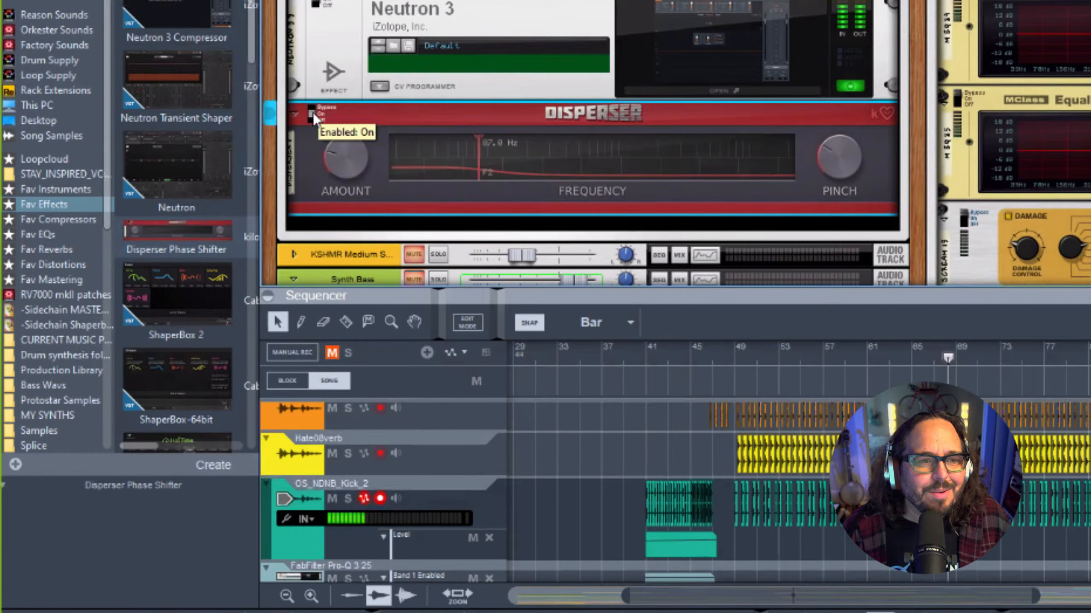
Switch Disperser's bypass state during playback to compare the kick with and without the effect
{"action": "scroll", "coordinate": [324, 118], "scroll_direction": "up", "scroll_amount": 2}
{"action": "scroll", "coordinate": [325, 119], "scroll_direction": "down", "scroll_amount": 2}
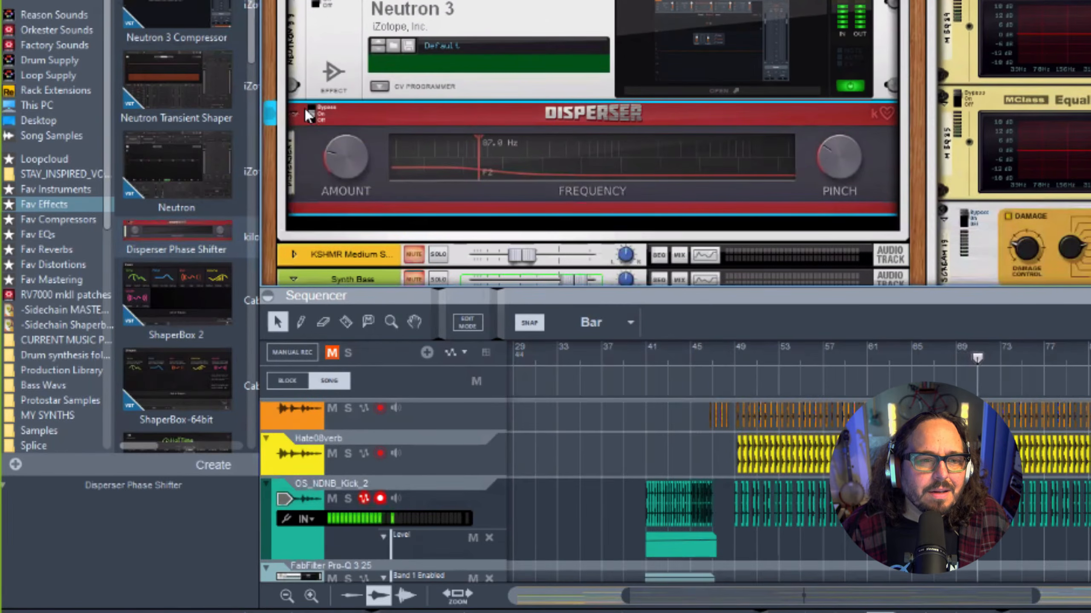
{"action": "left_click", "coordinate": [312, 110]}
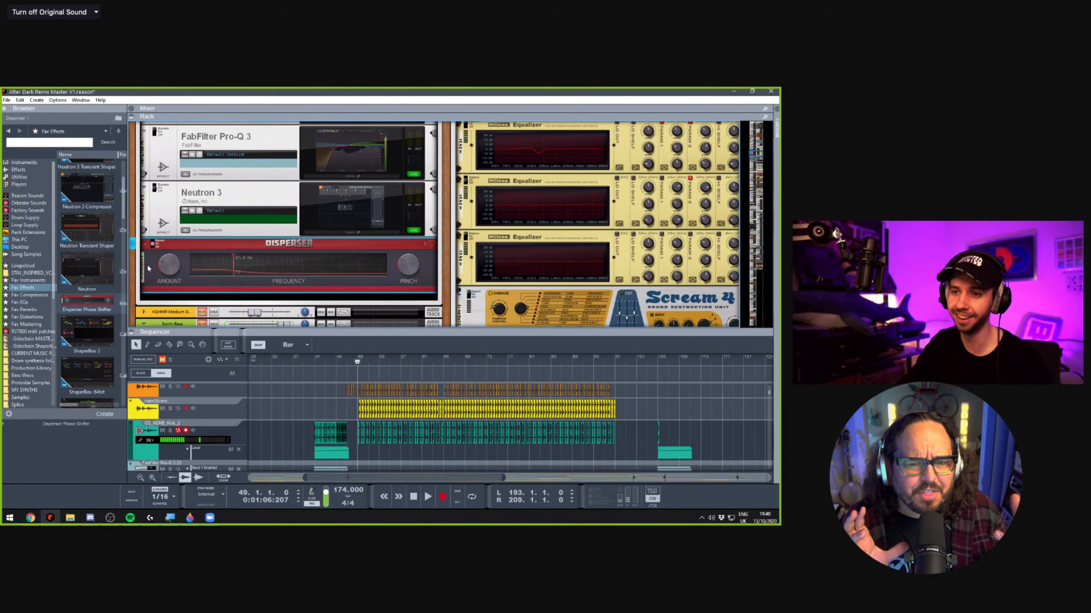
{"action": "scroll", "coordinate": [180, 265], "scroll_direction": "up", "scroll_amount": 2}
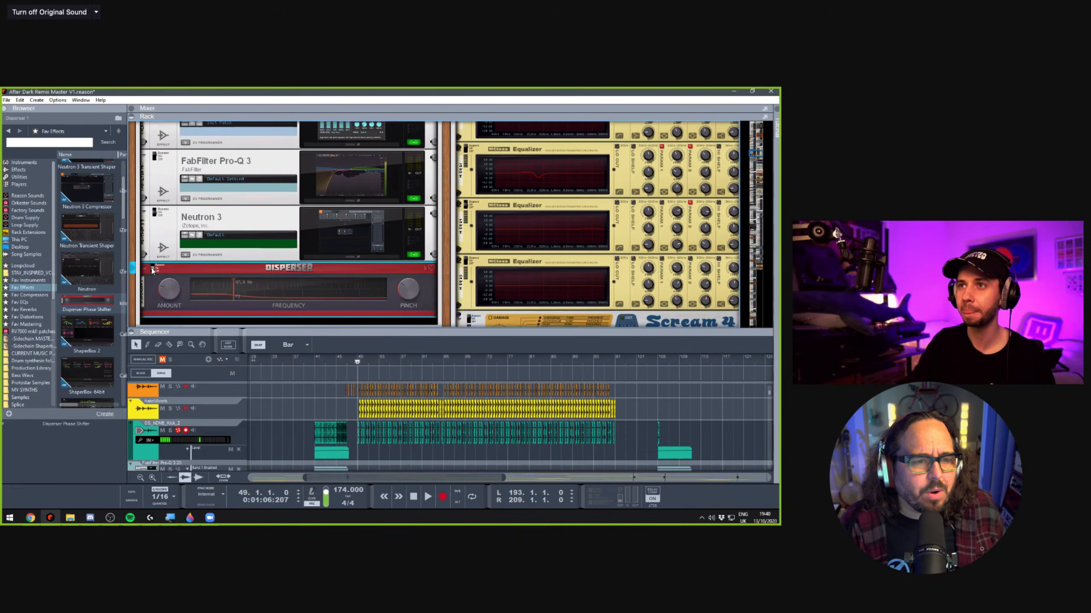